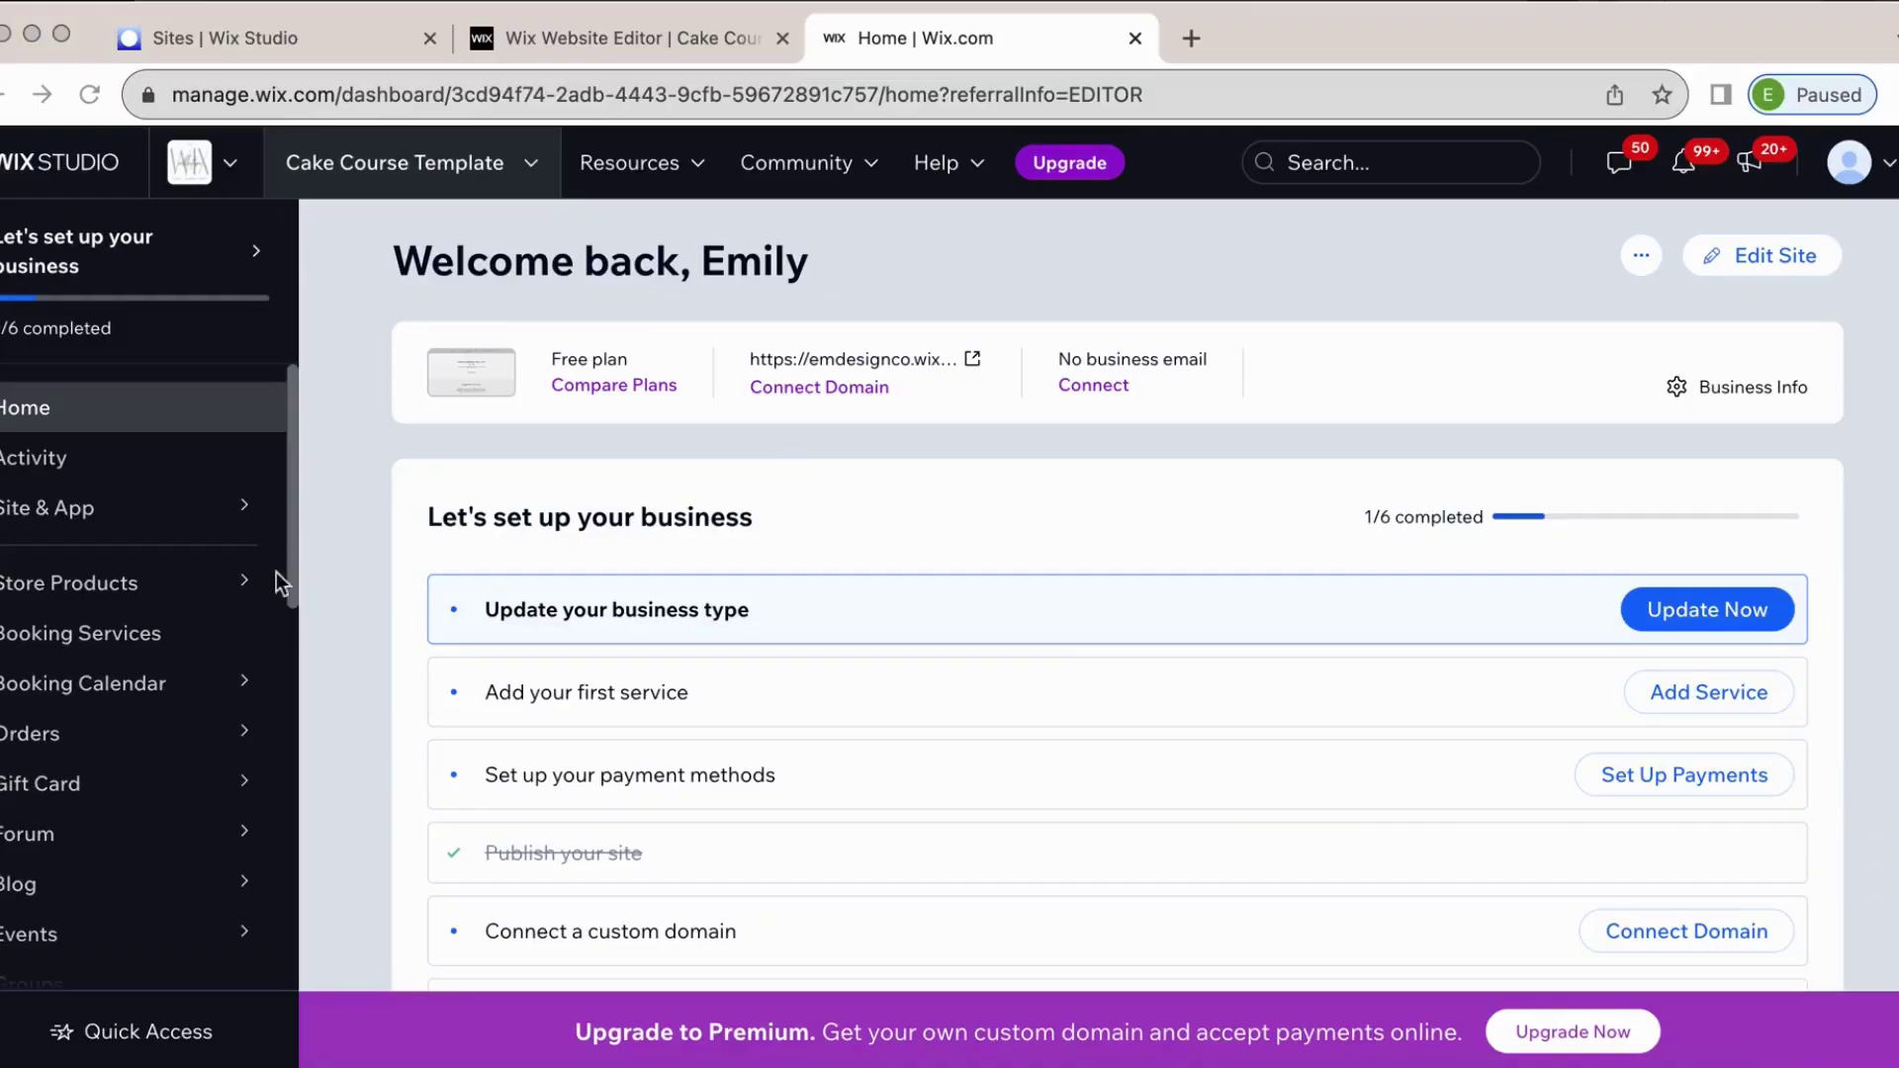
# Scroll down the dashboard sidebar toward the Online Programs section.
pyautogui.scroll(-5, 121, 785)
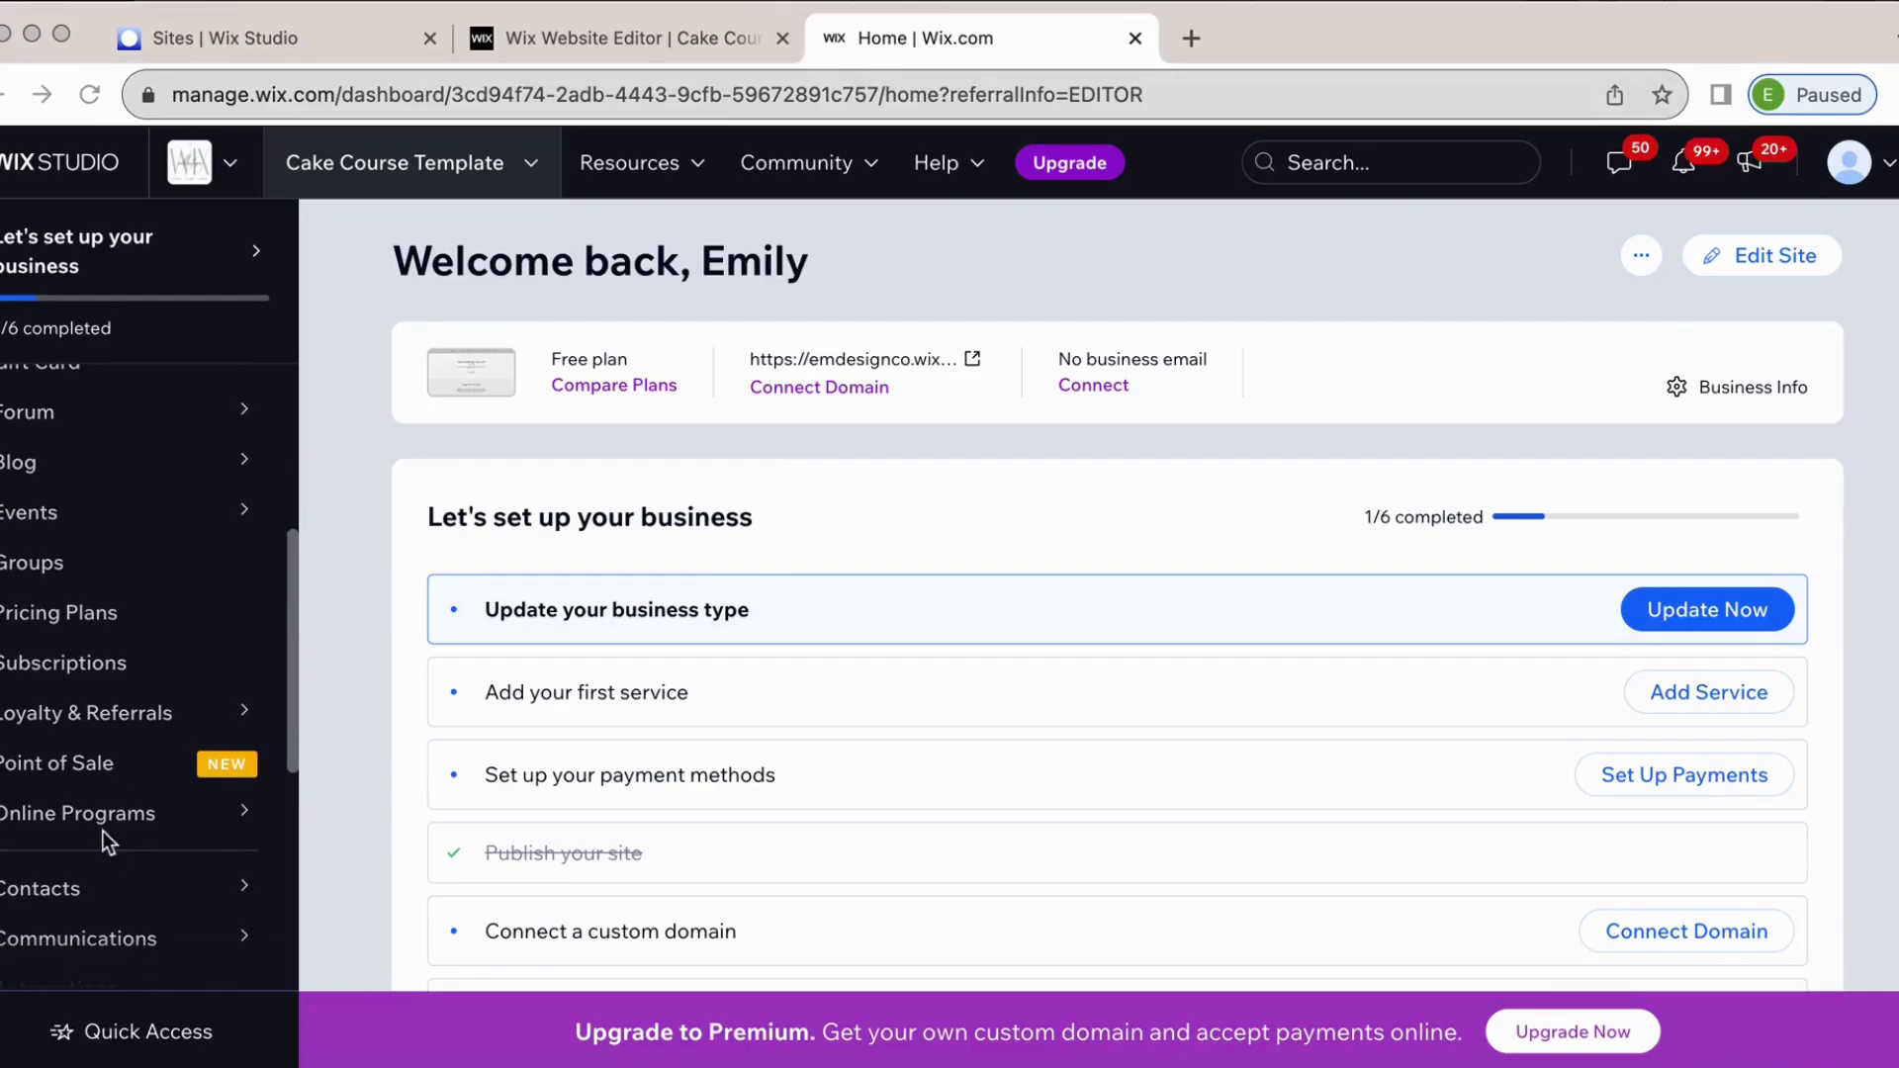
# Open the Photo Editing 101 program from the Online Programs list.
pyautogui.click(361, 796)
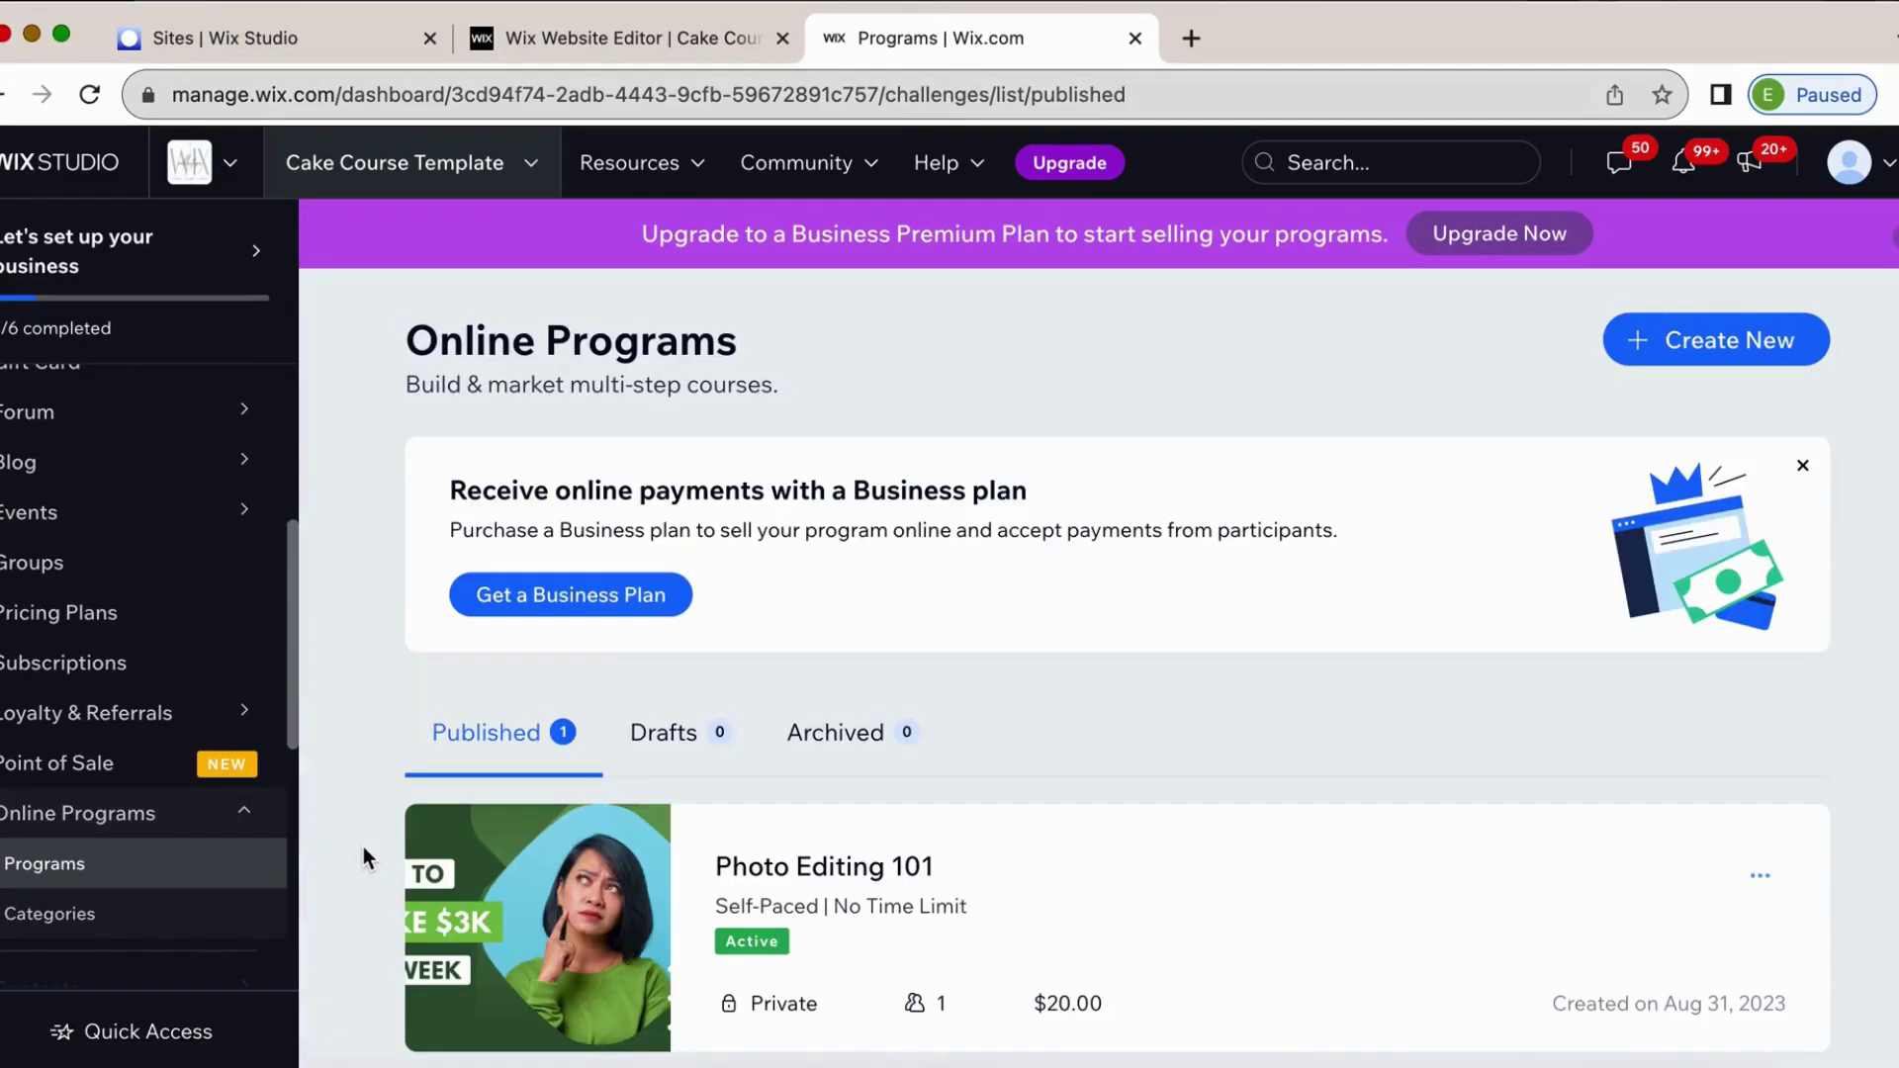
pyautogui.scroll(-1, 859, 811)
pyautogui.click(724, 798)
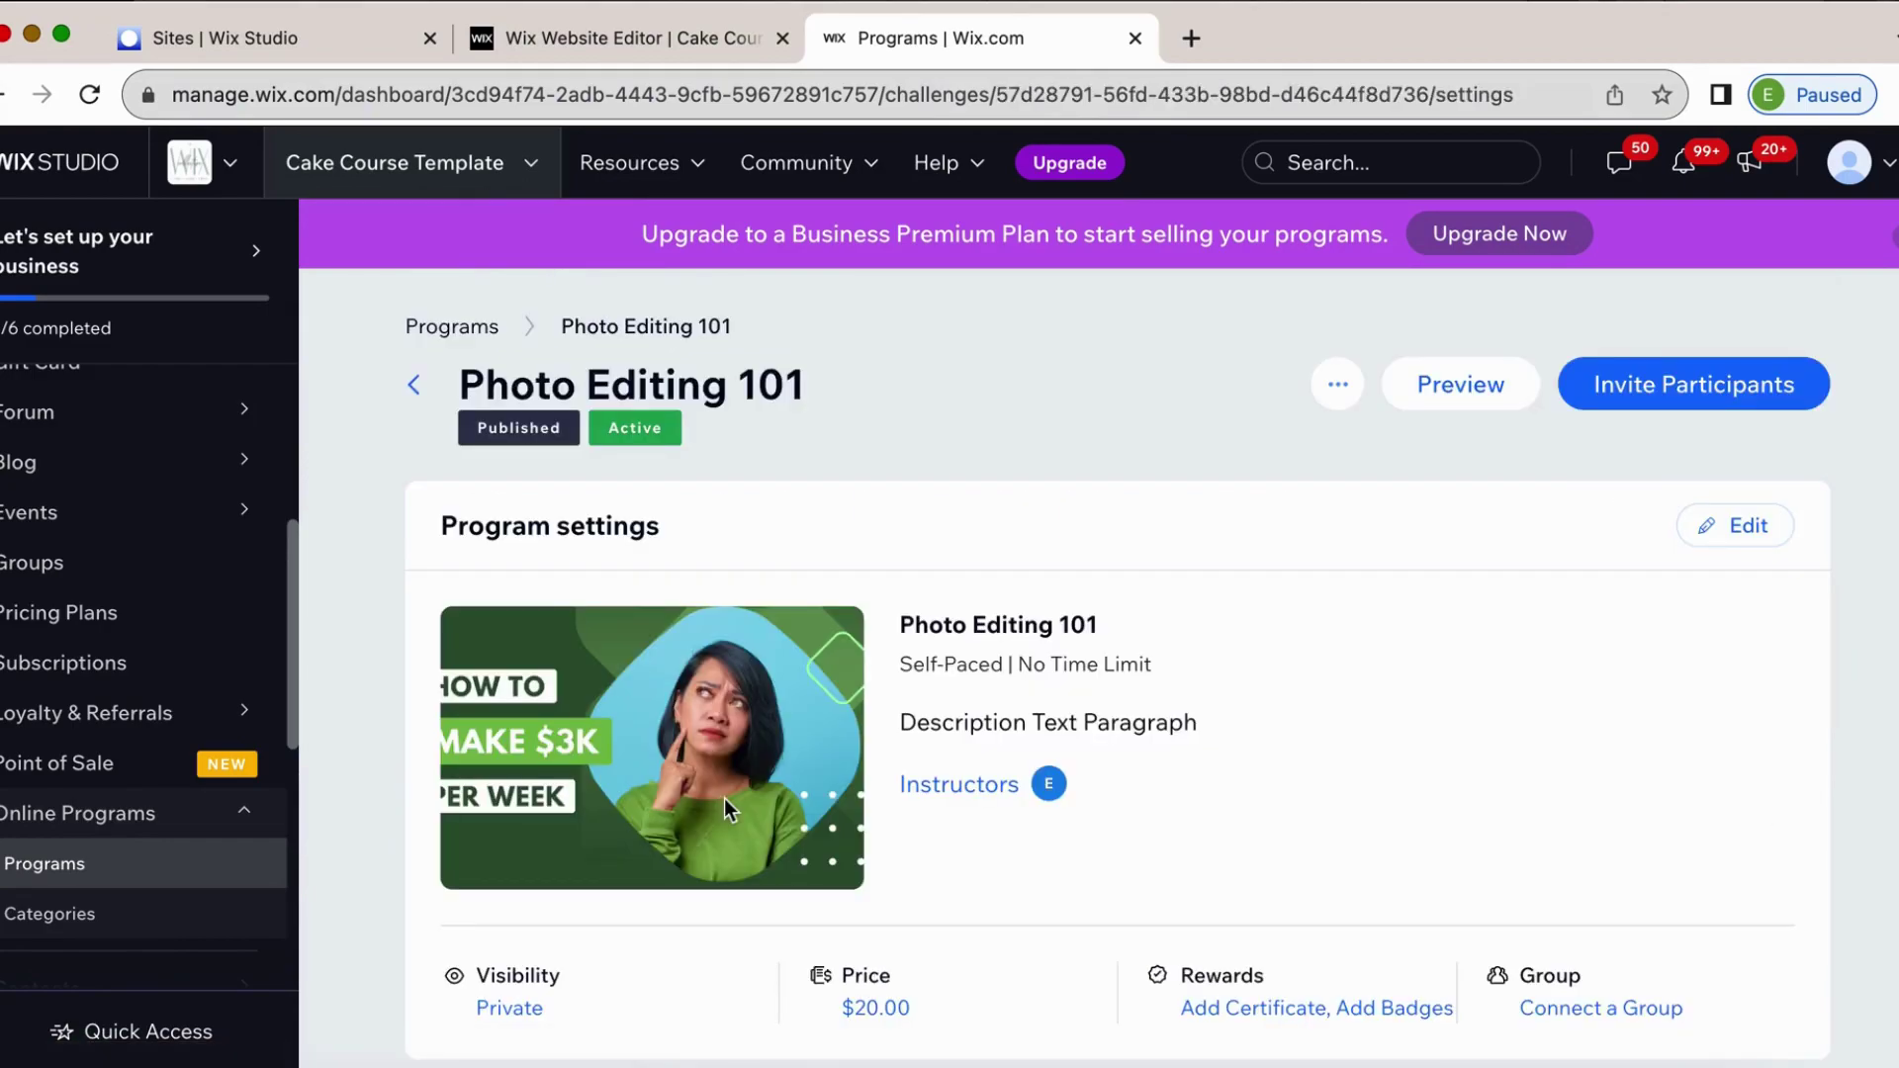
pyautogui.scroll(-5, 724, 798)
pyautogui.scroll(-3, 722, 807)
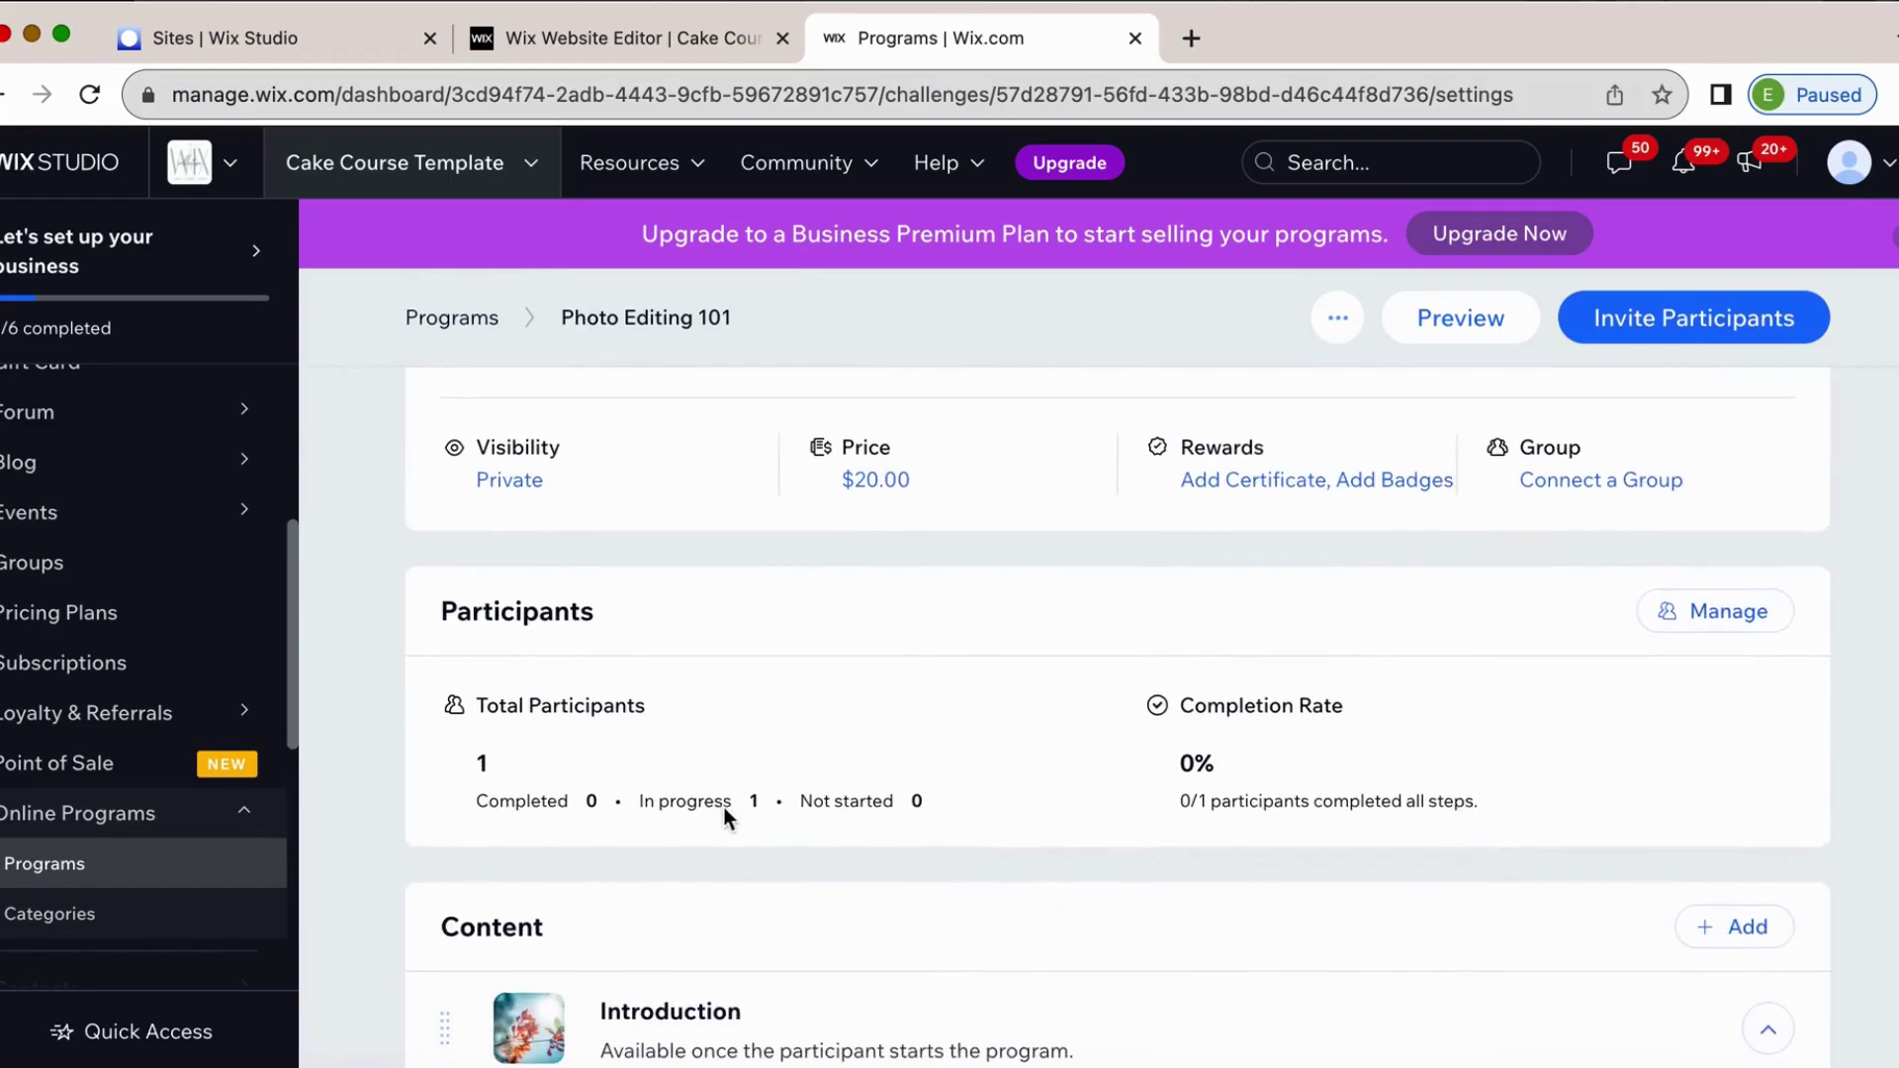
pyautogui.scroll(6, 724, 807)
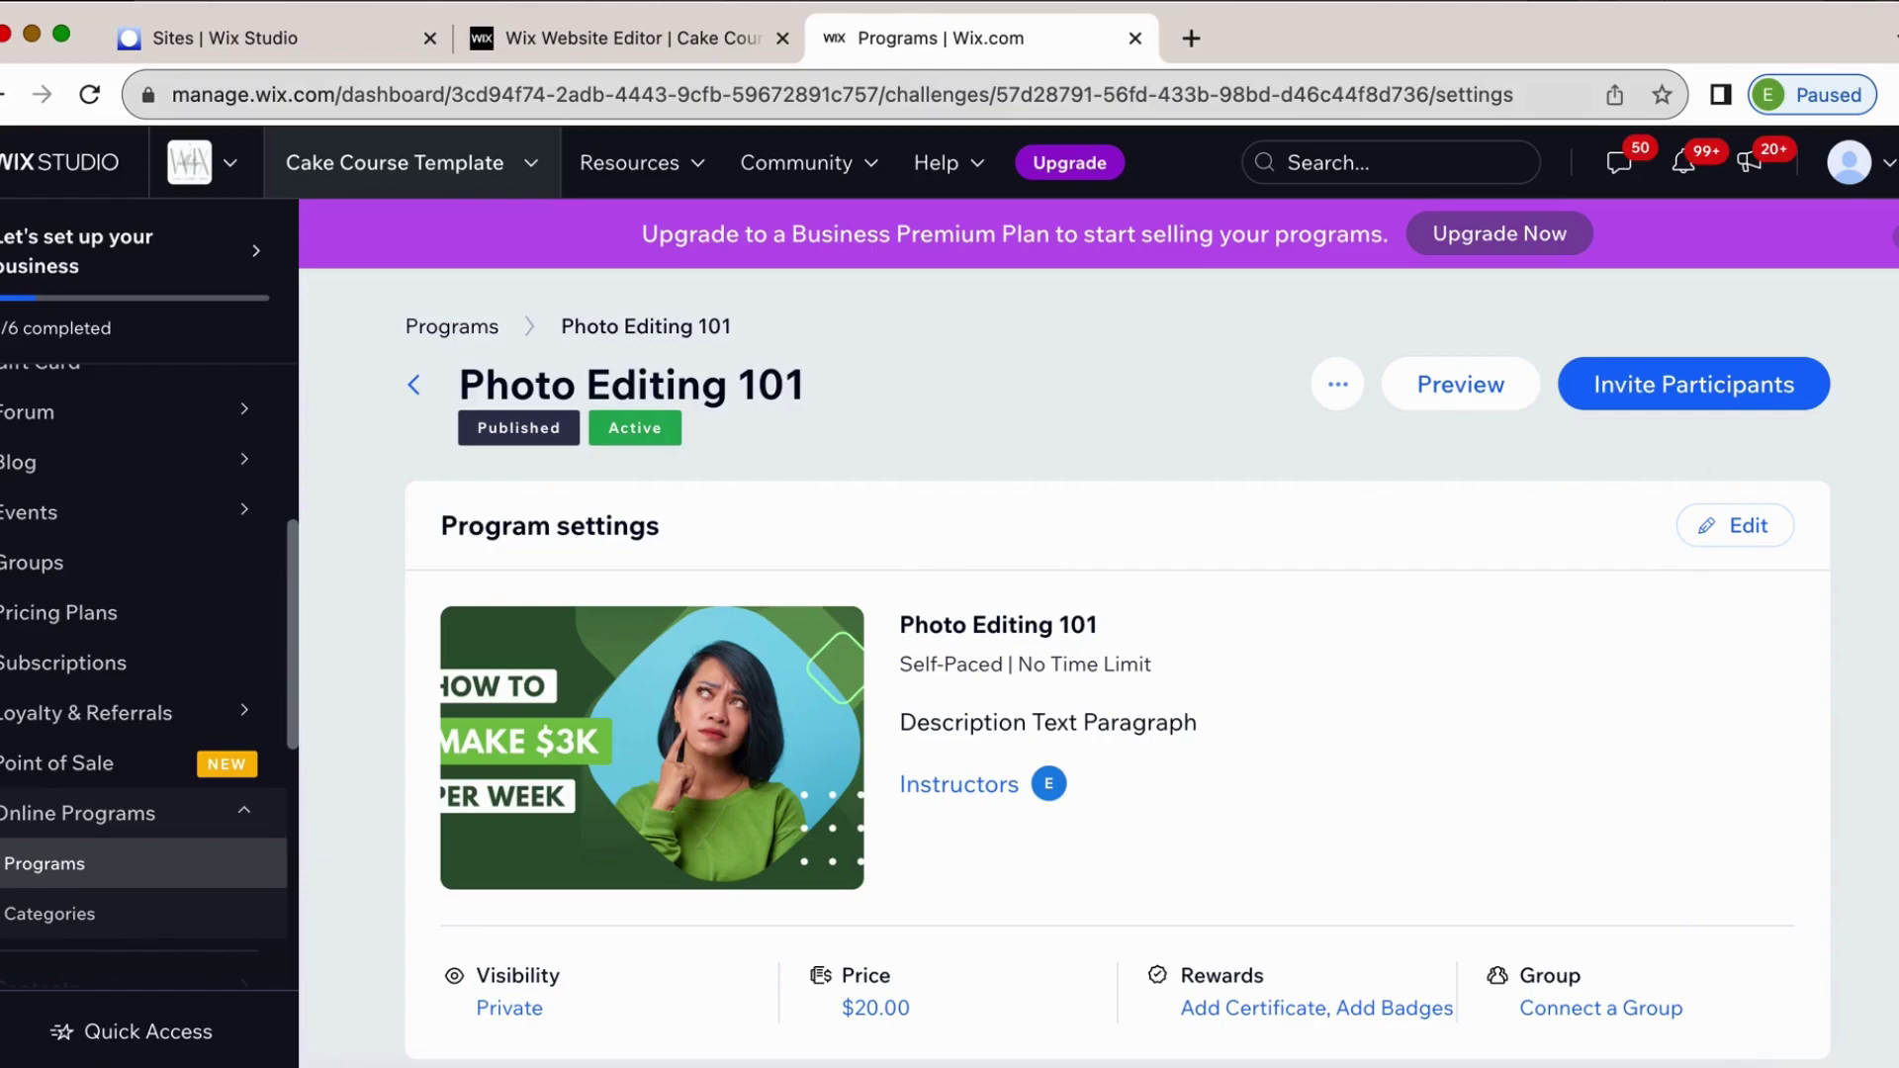
# Edit the program and start a completion certificate from its Rewards settings.
pyautogui.click(1737, 525)
pyautogui.scroll(-2, 1282, 721)
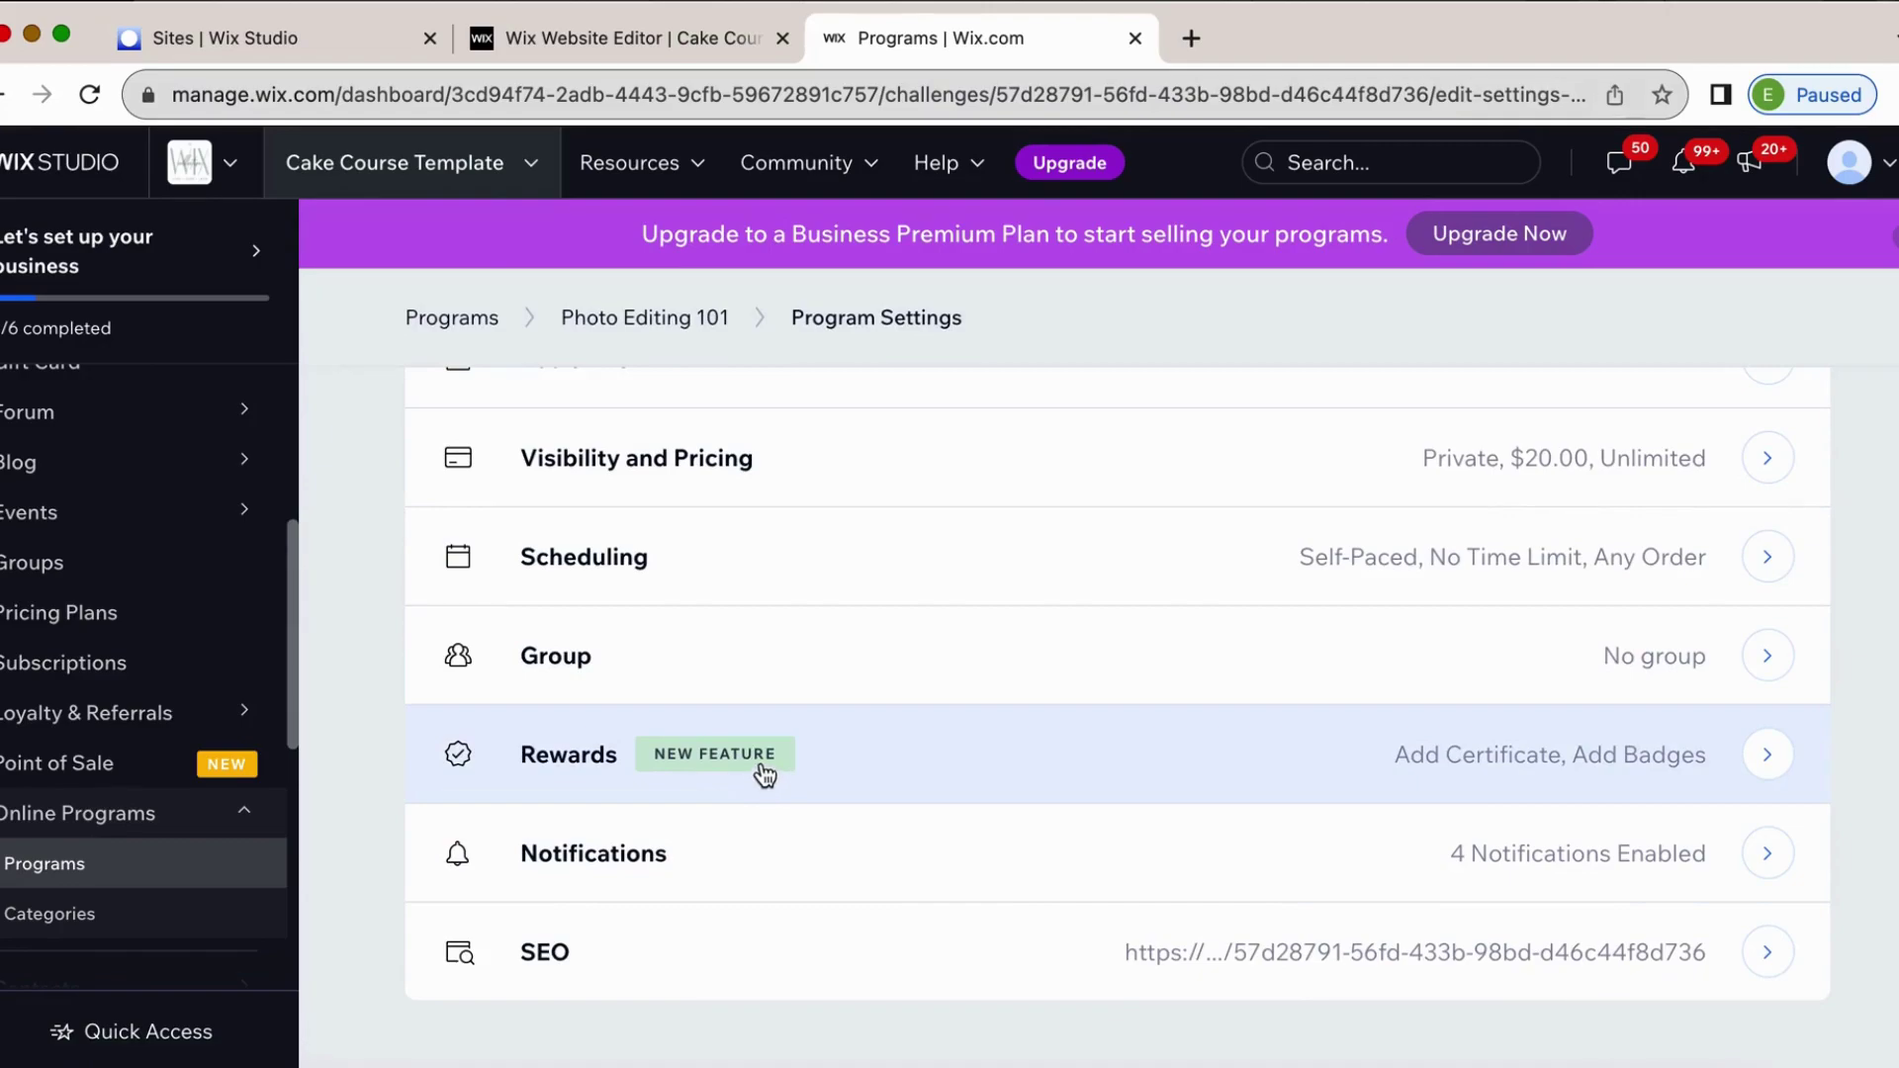
pyautogui.click(1768, 755)
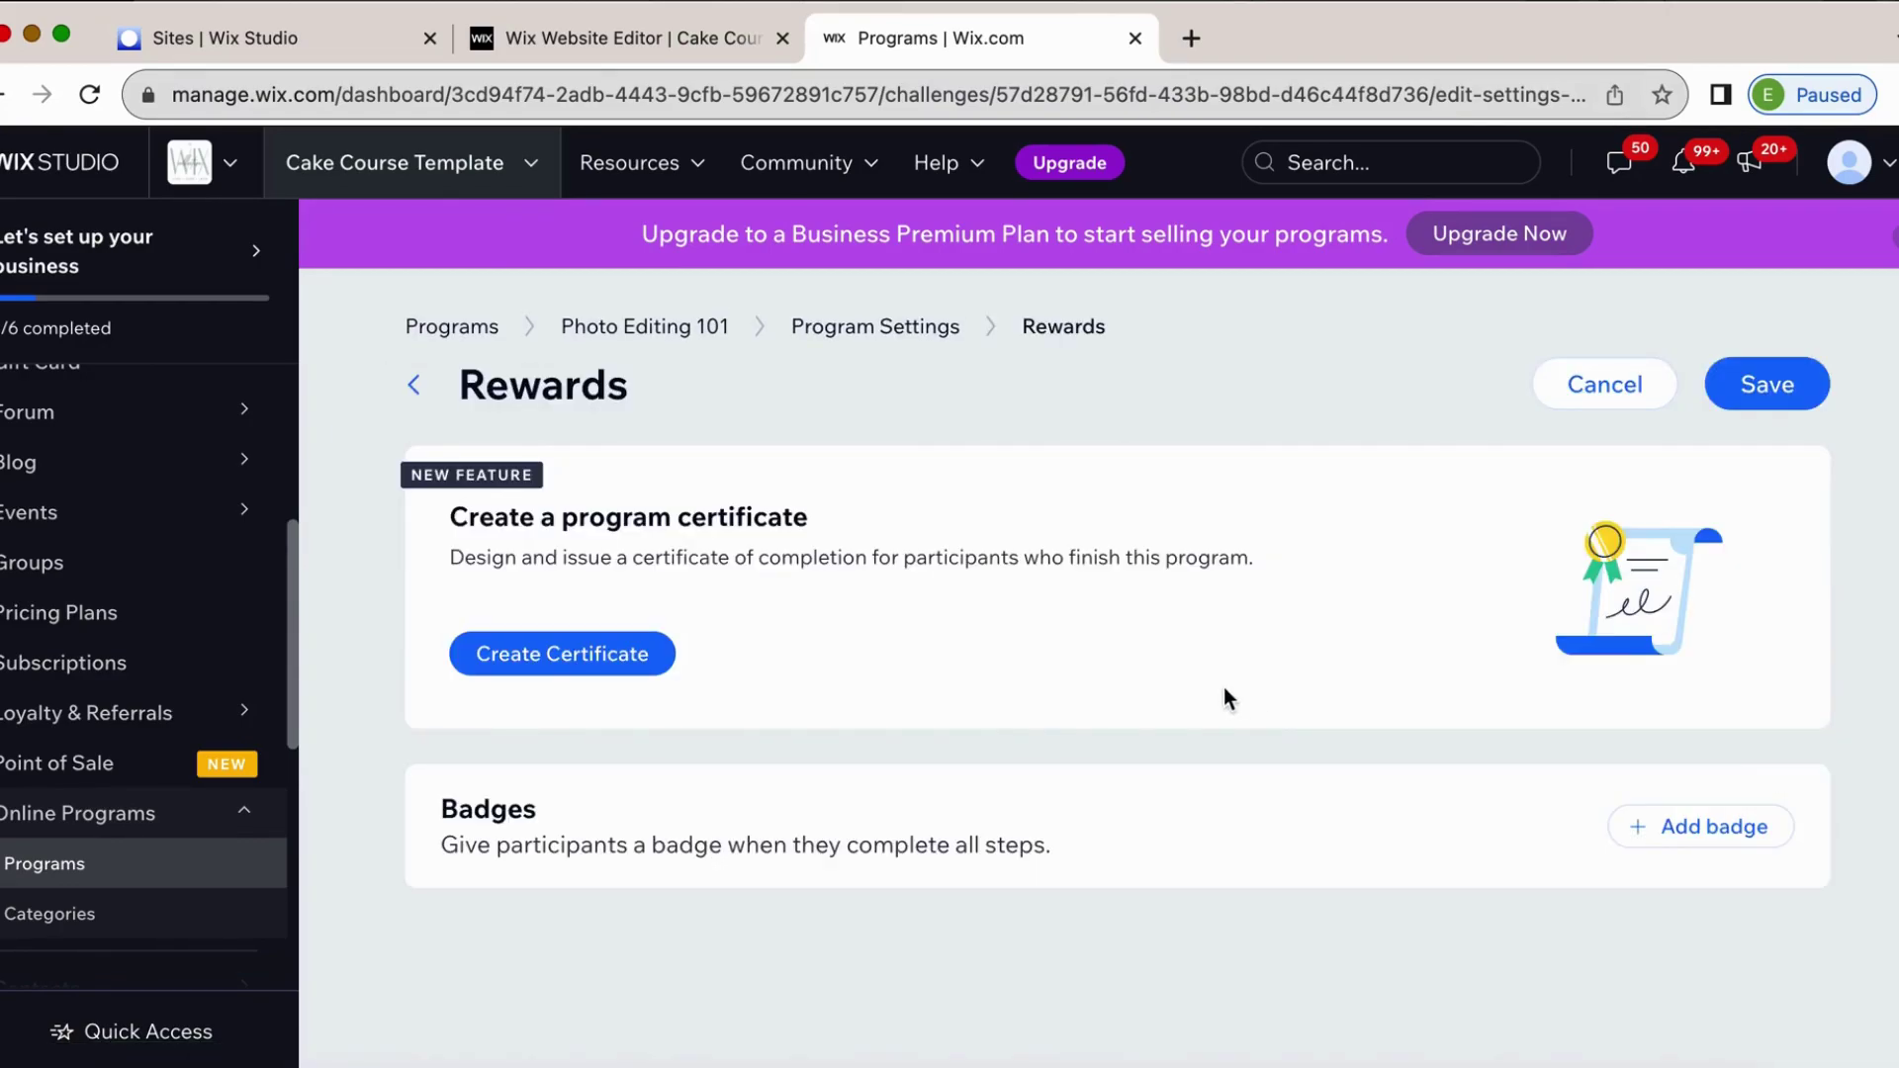
pyautogui.click(642, 666)
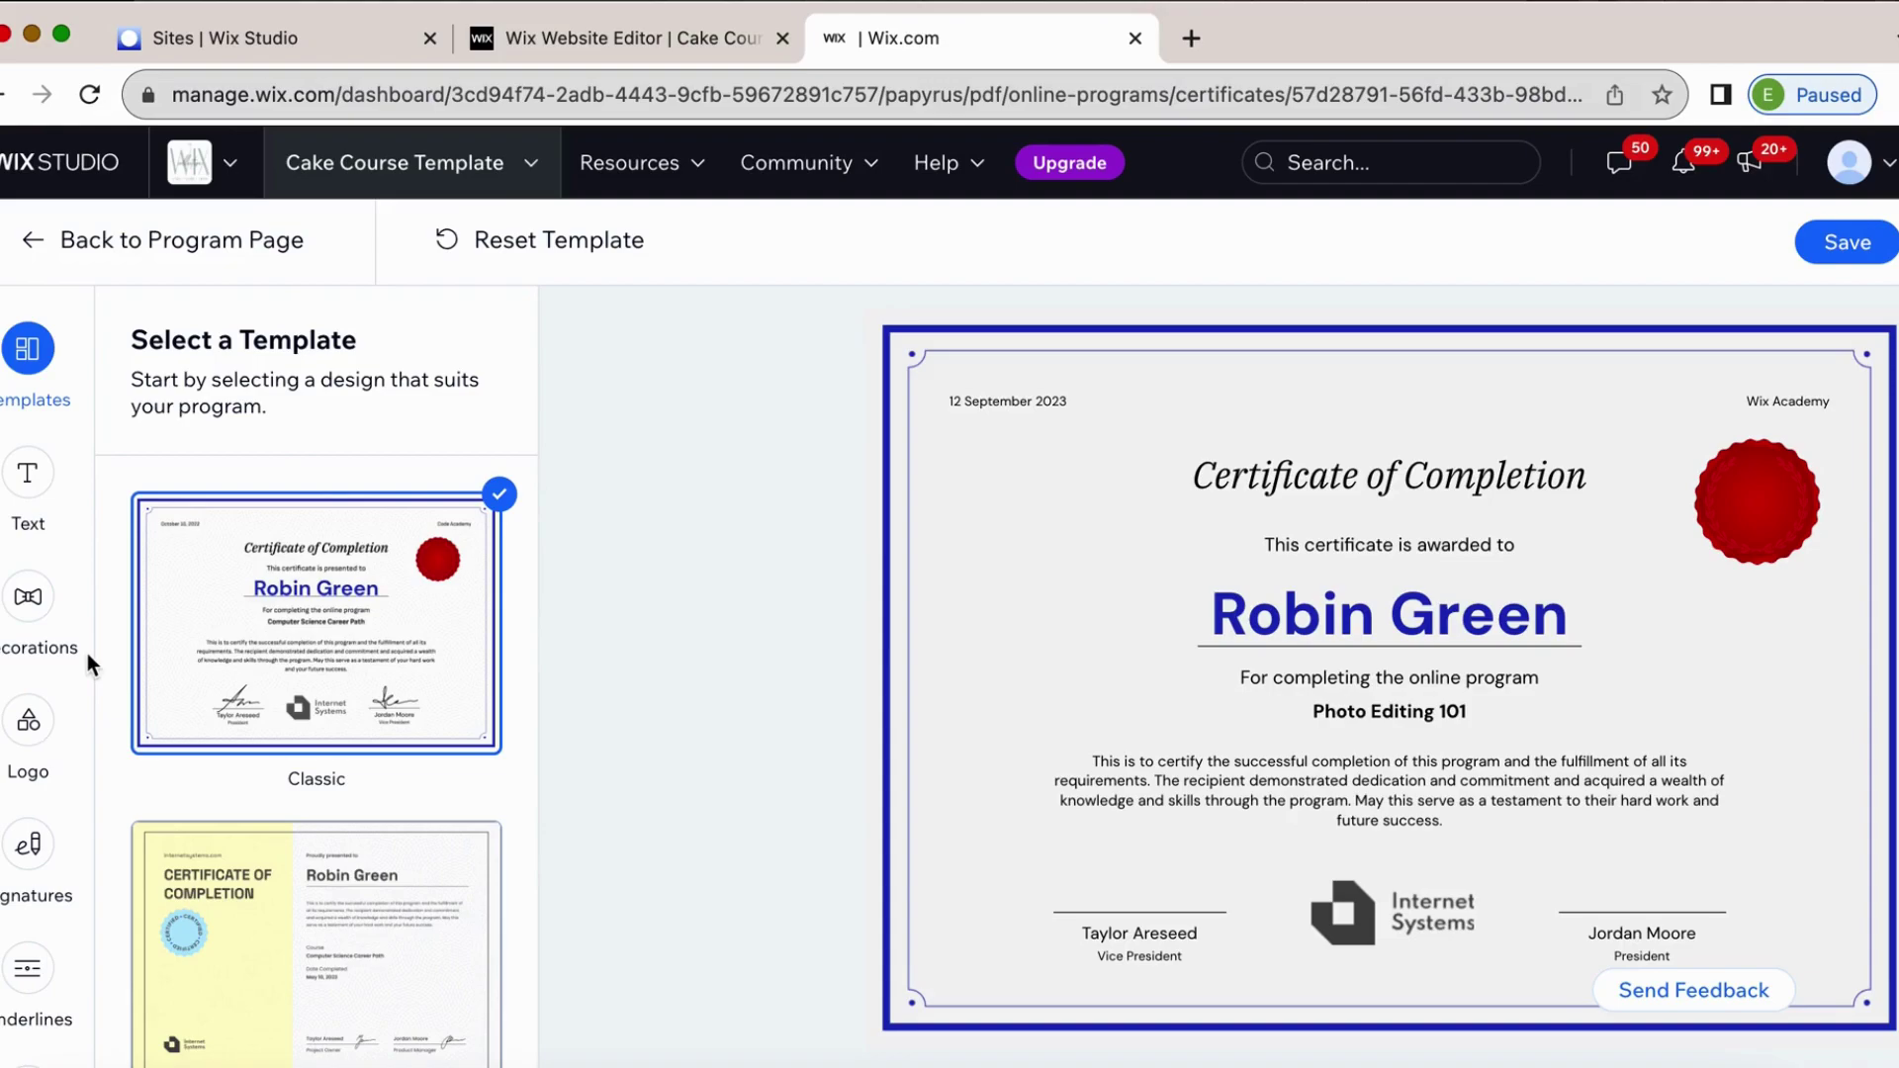
# Preview the Modern certificate template against Classic and keep the Classic design.
pyautogui.scroll(-3, 87, 652)
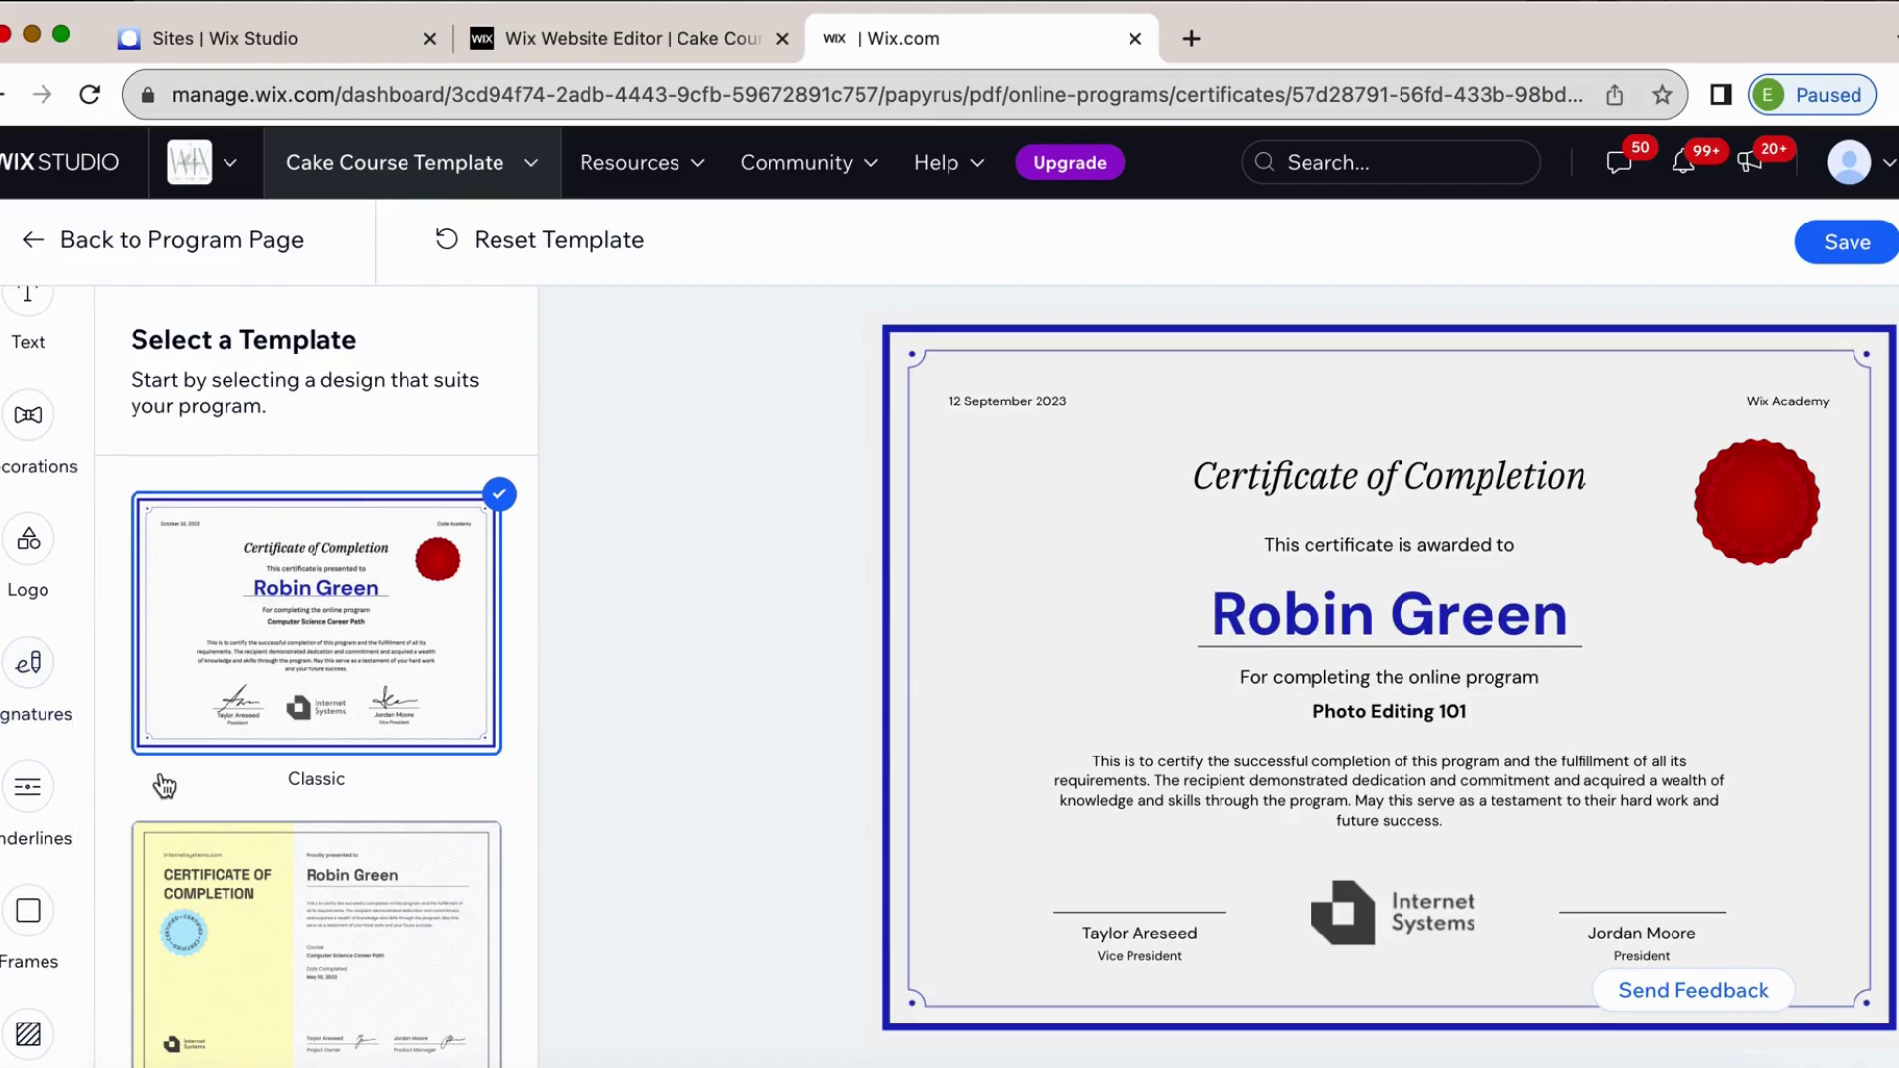
pyautogui.scroll(-2, 164, 786)
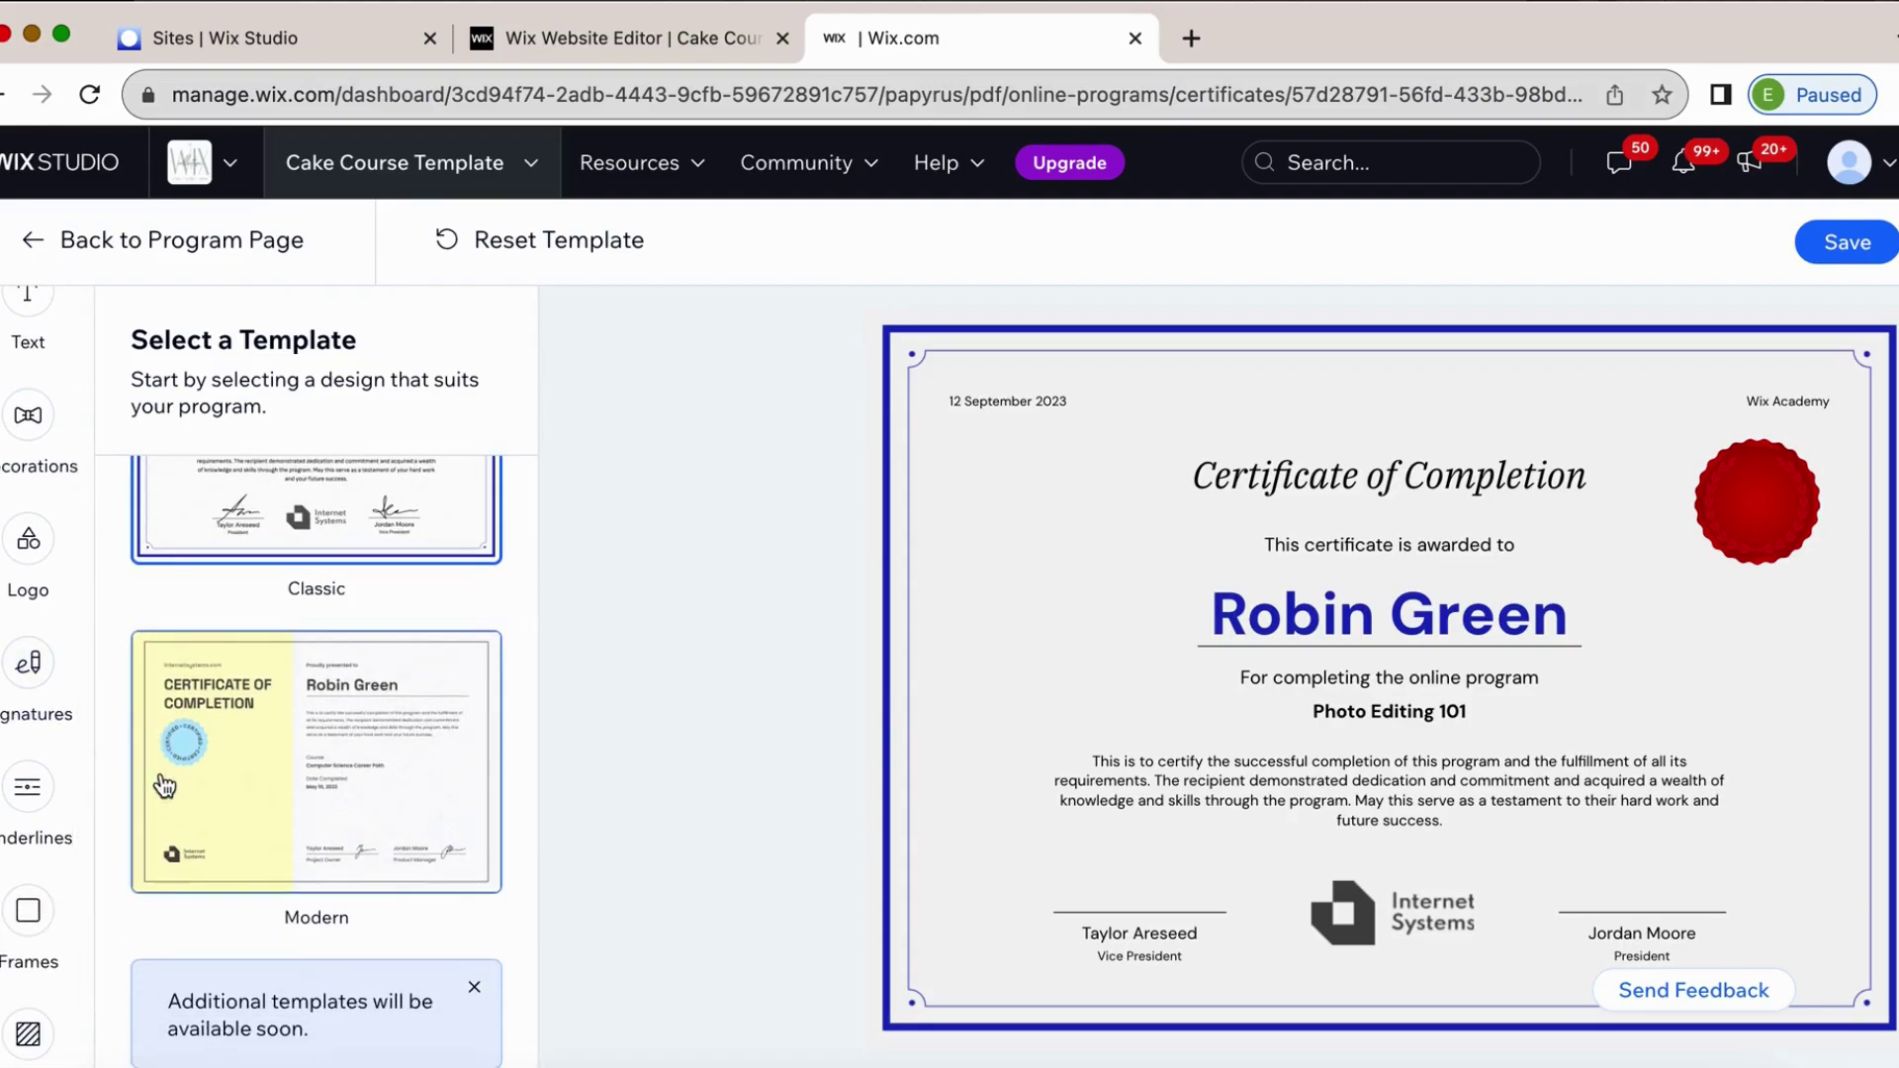
pyautogui.scroll(2, 164, 786)
pyautogui.scroll(-2, 164, 786)
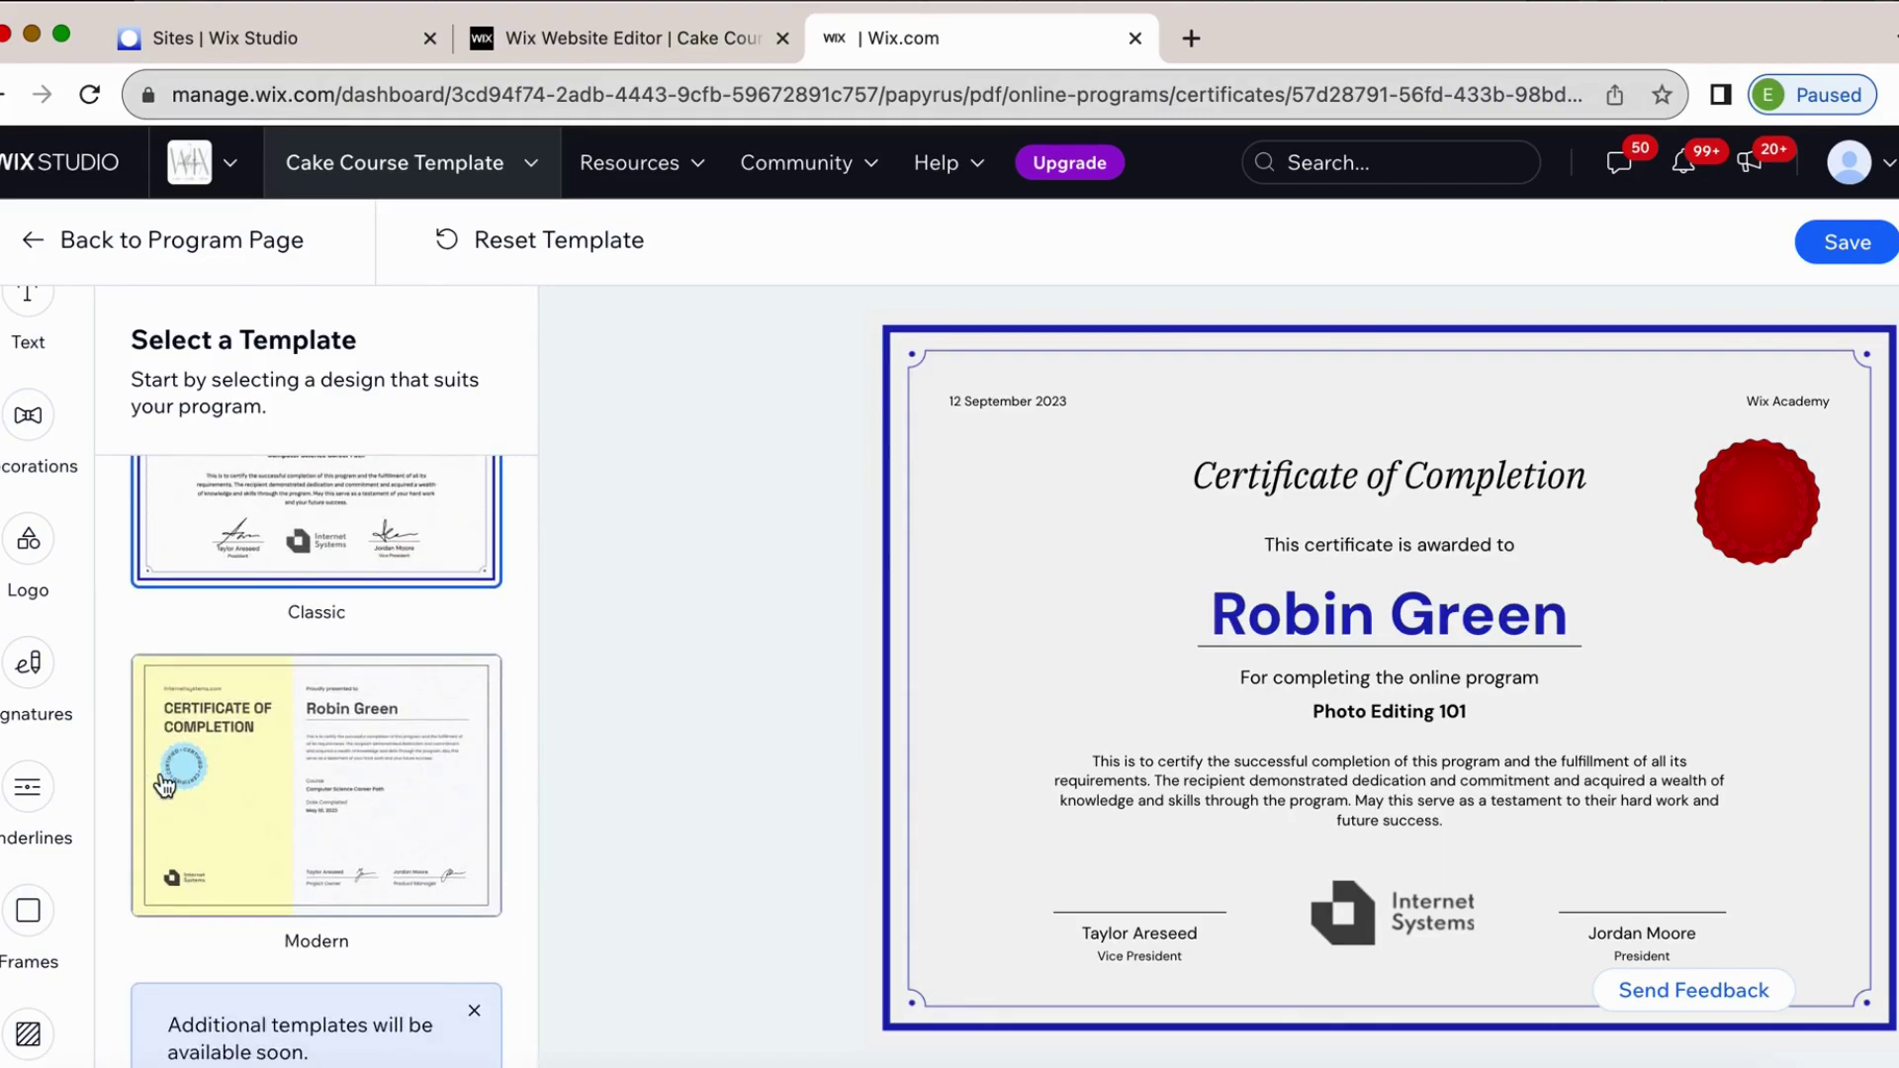
pyautogui.scroll(-1, 164, 786)
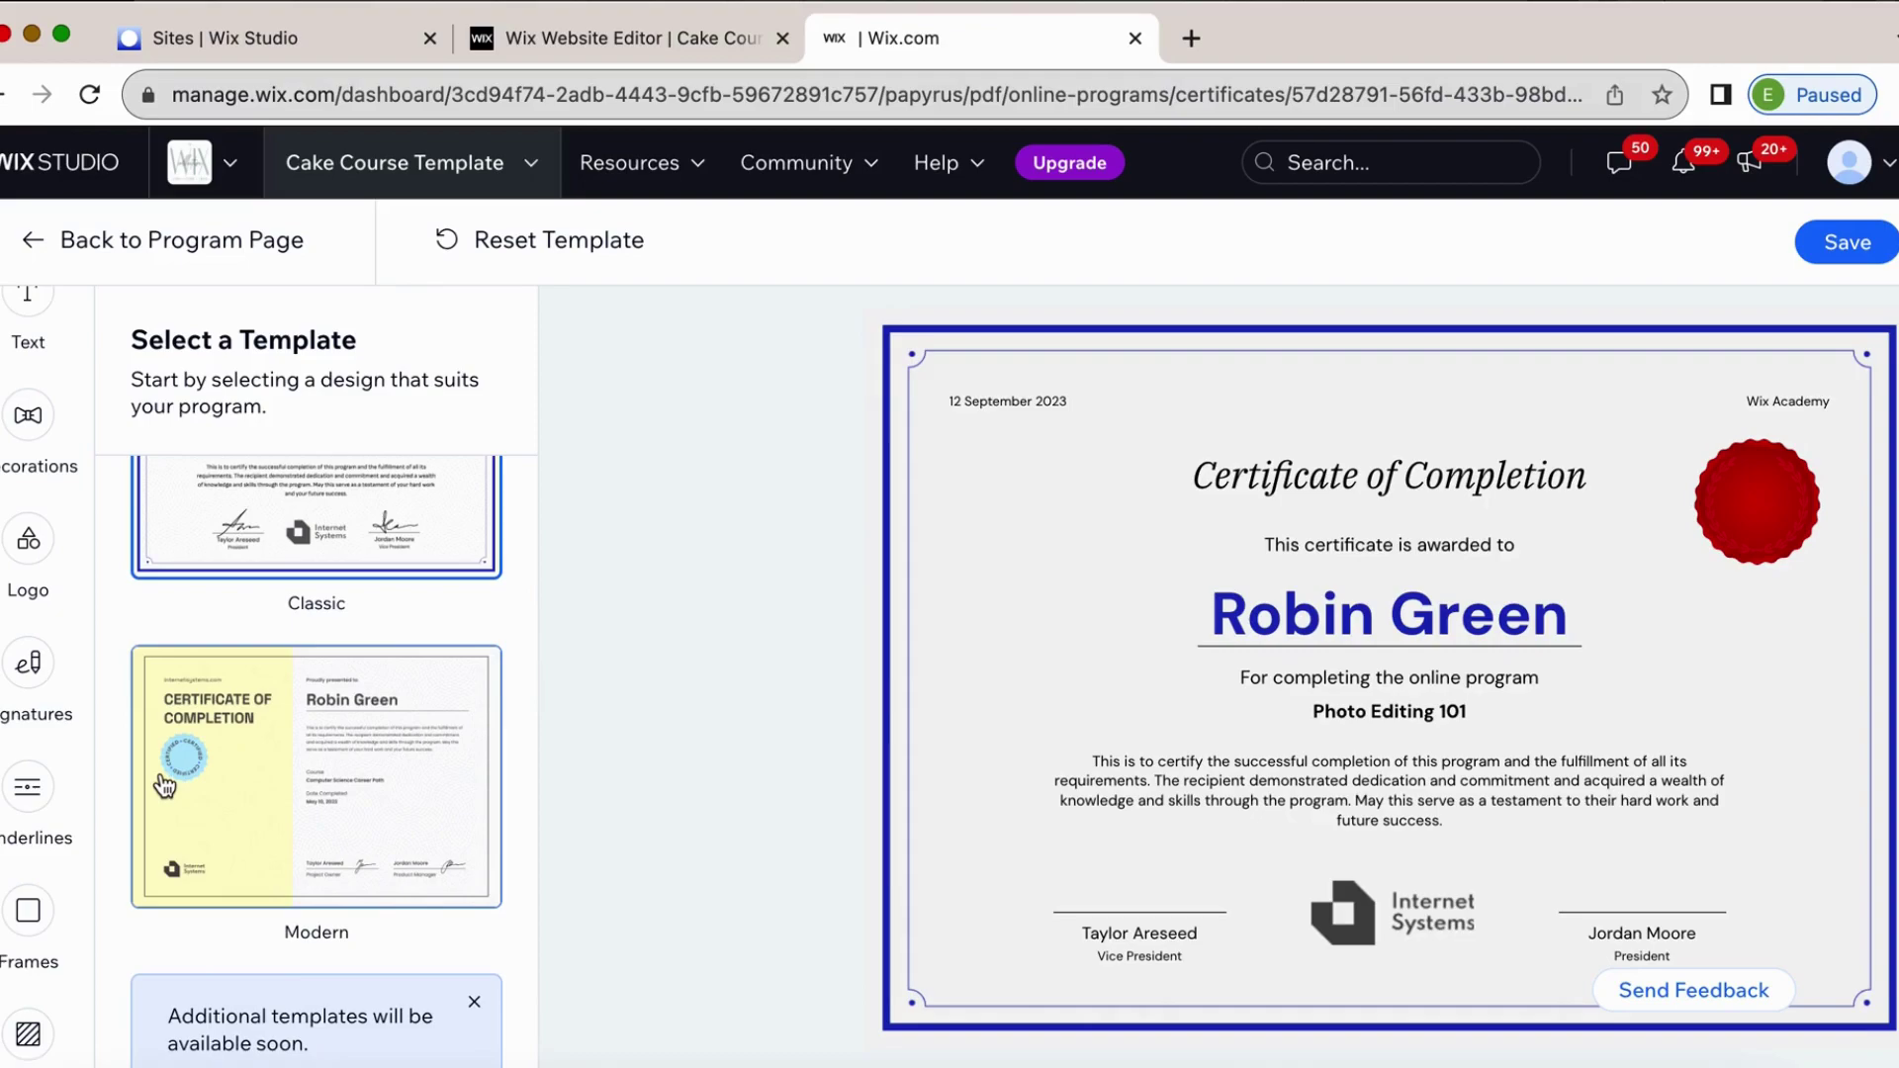
pyautogui.scroll(2, 164, 786)
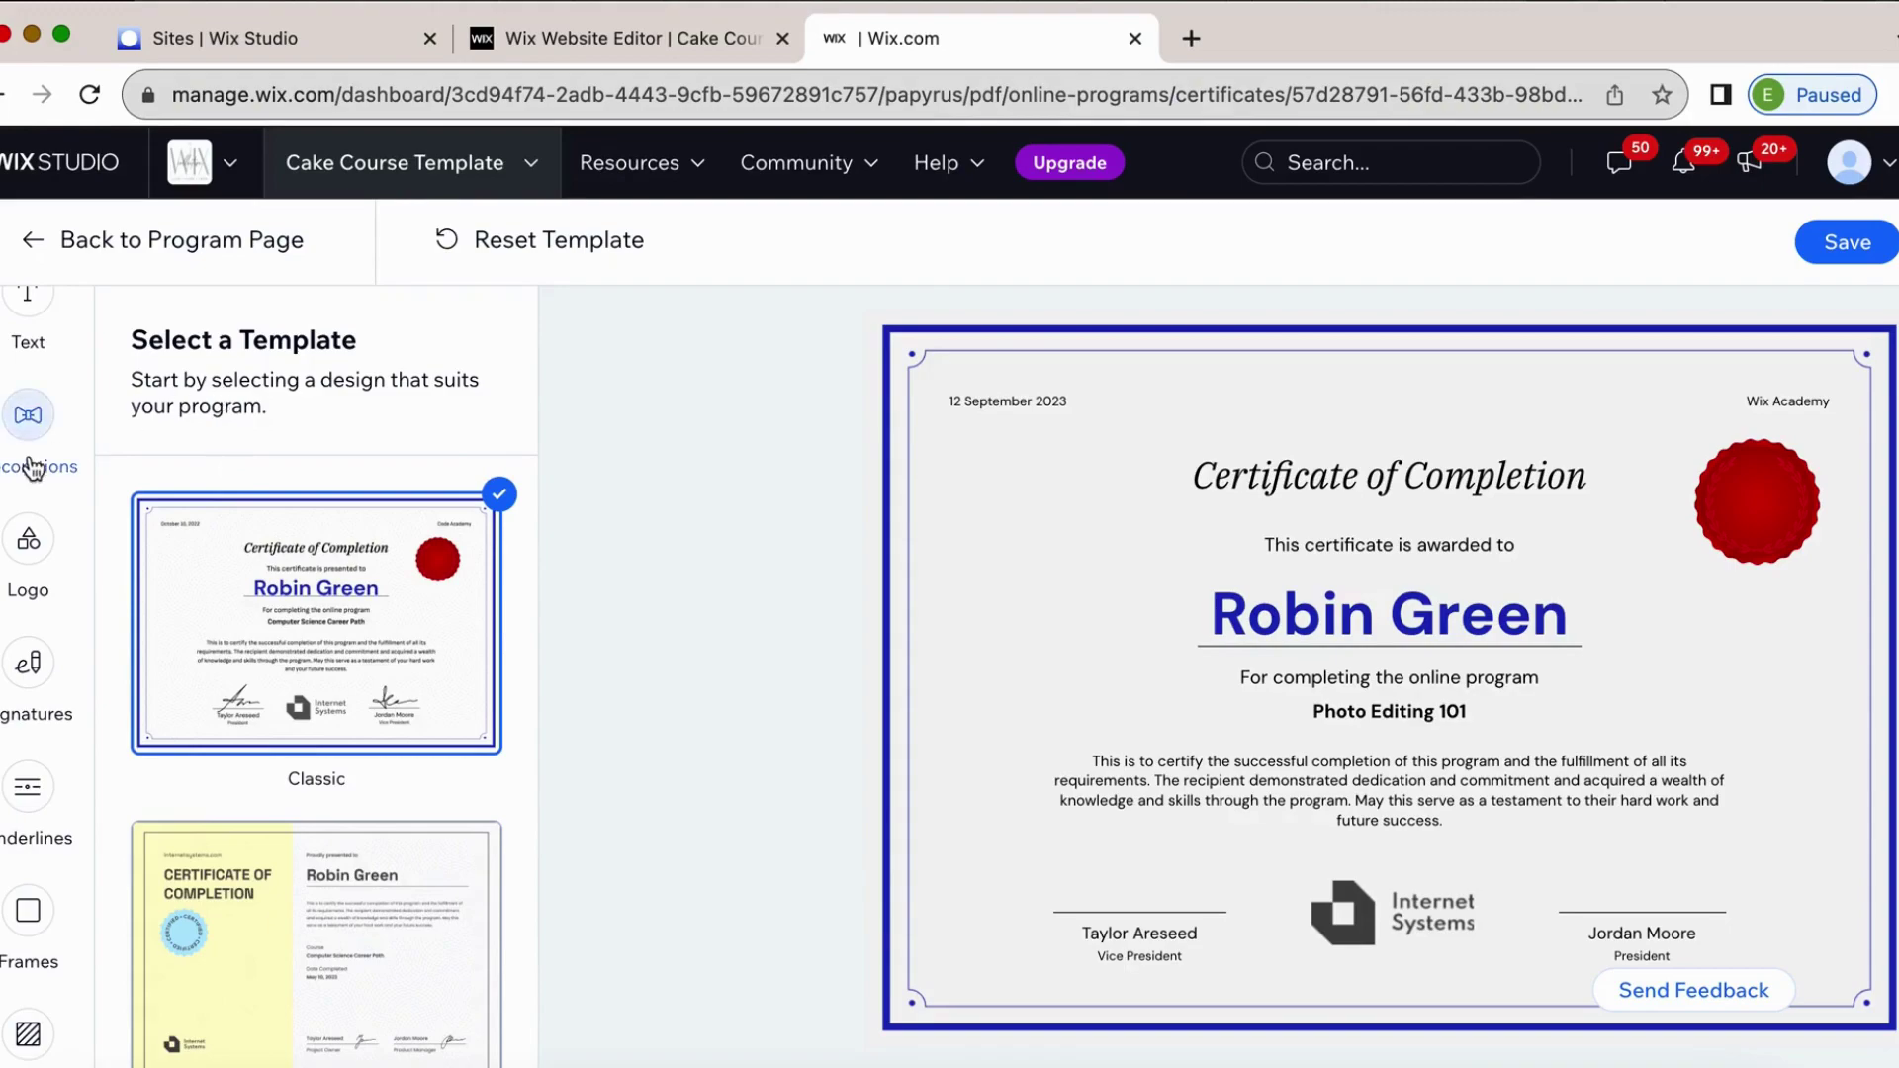
pyautogui.scroll(3, 30, 460)
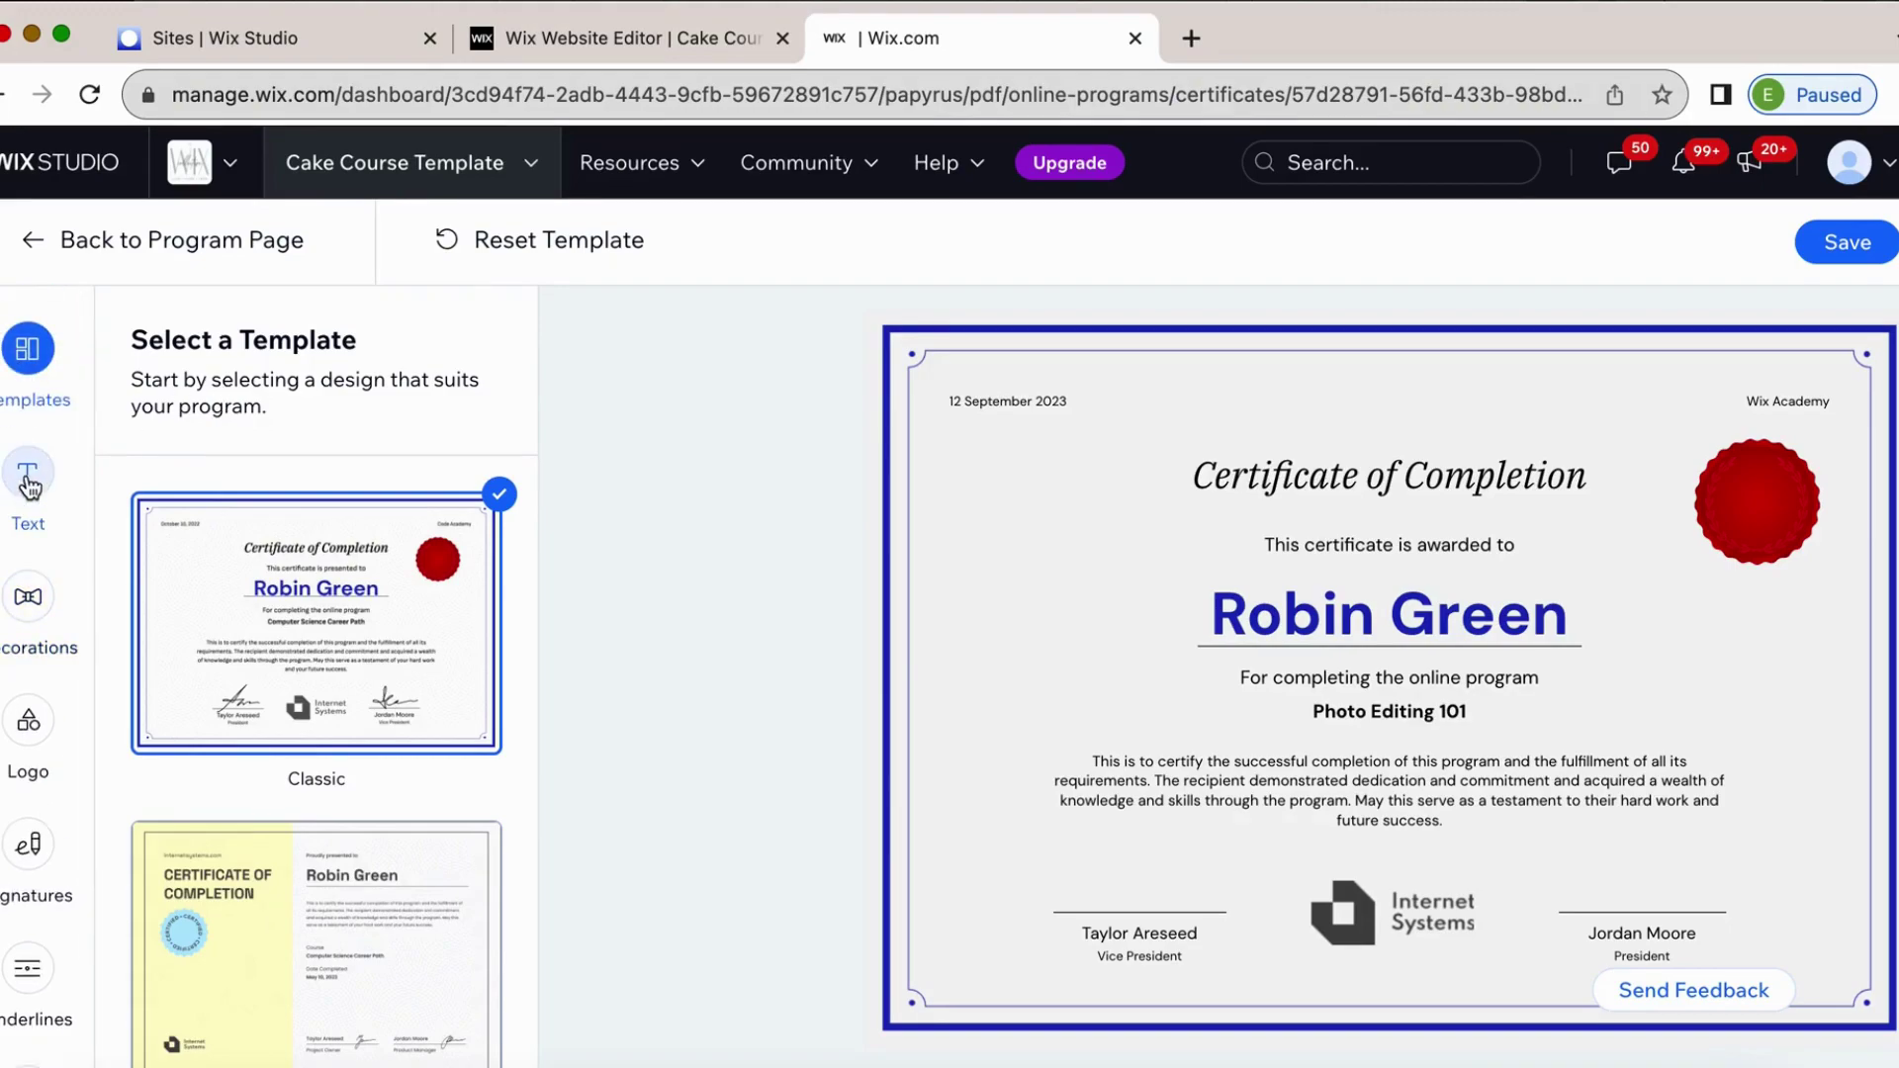
pyautogui.scroll(-2, 223, 604)
pyautogui.click(263, 767)
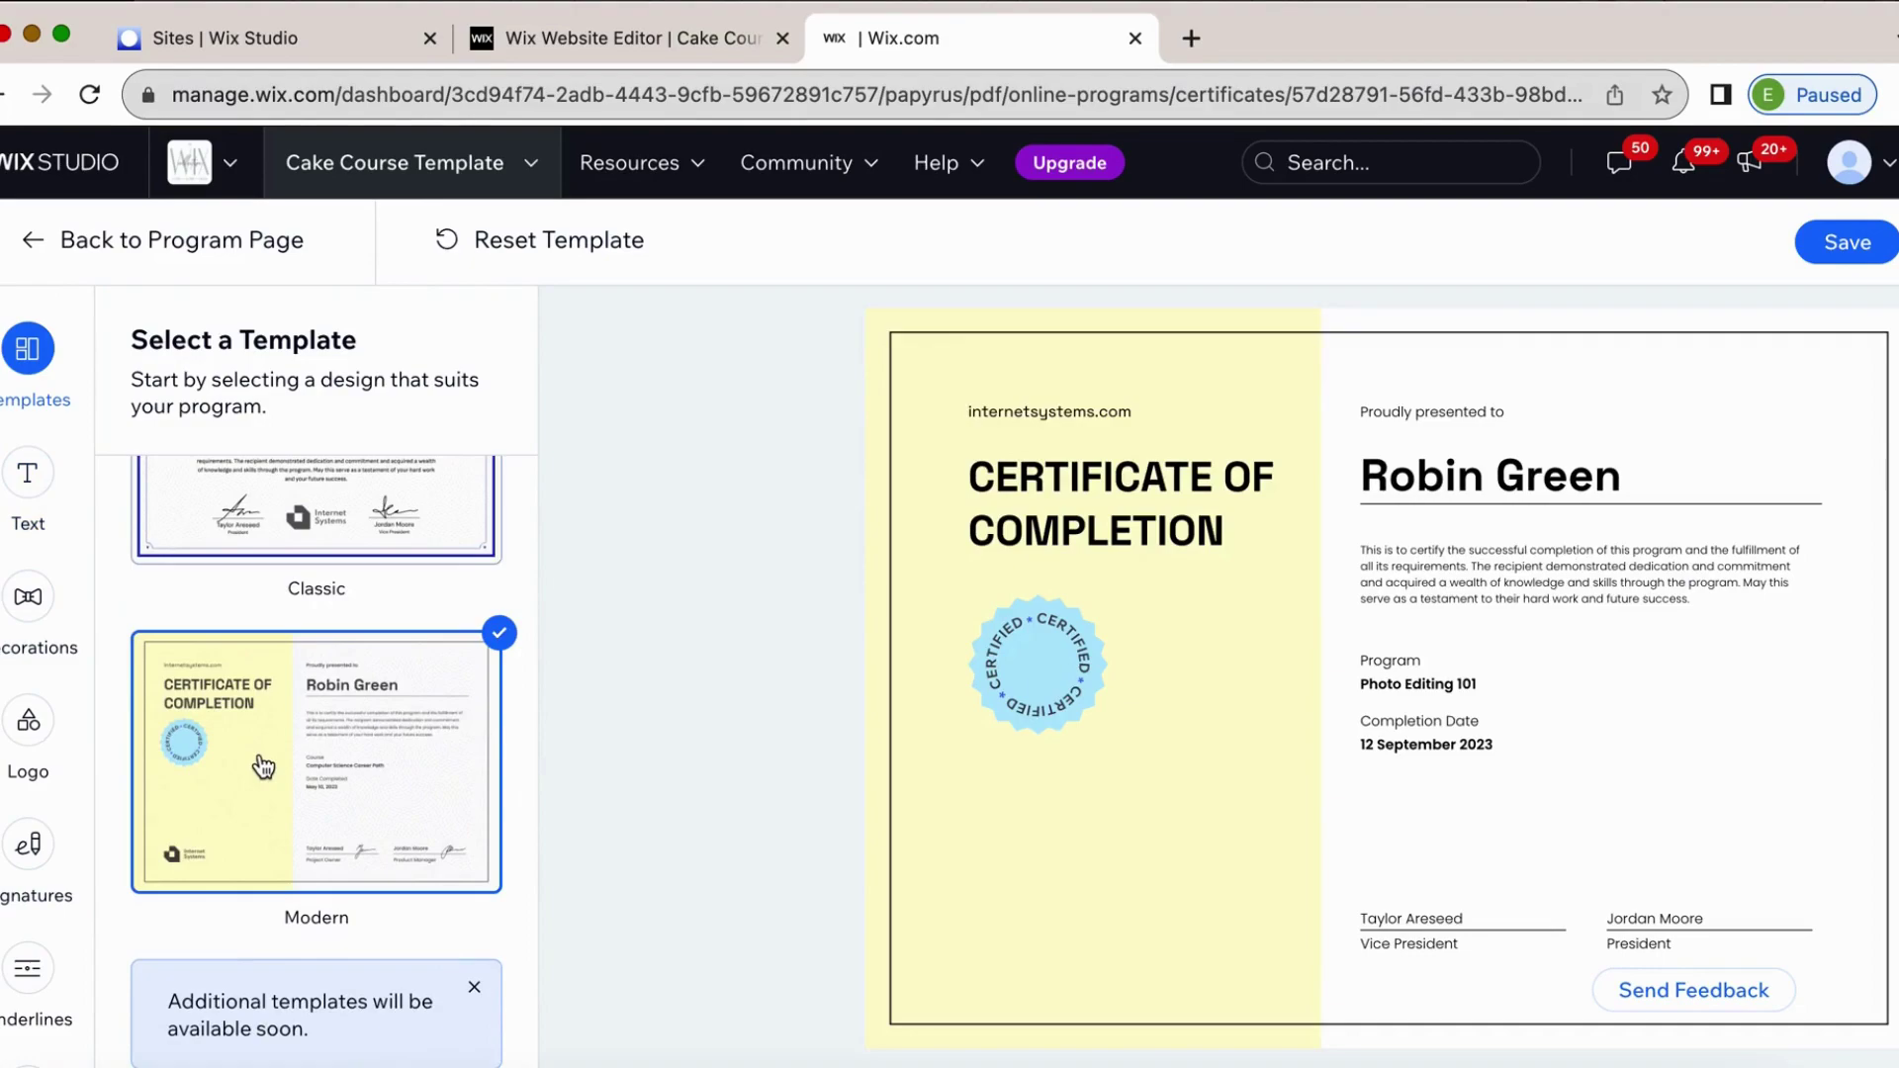
pyautogui.click(328, 512)
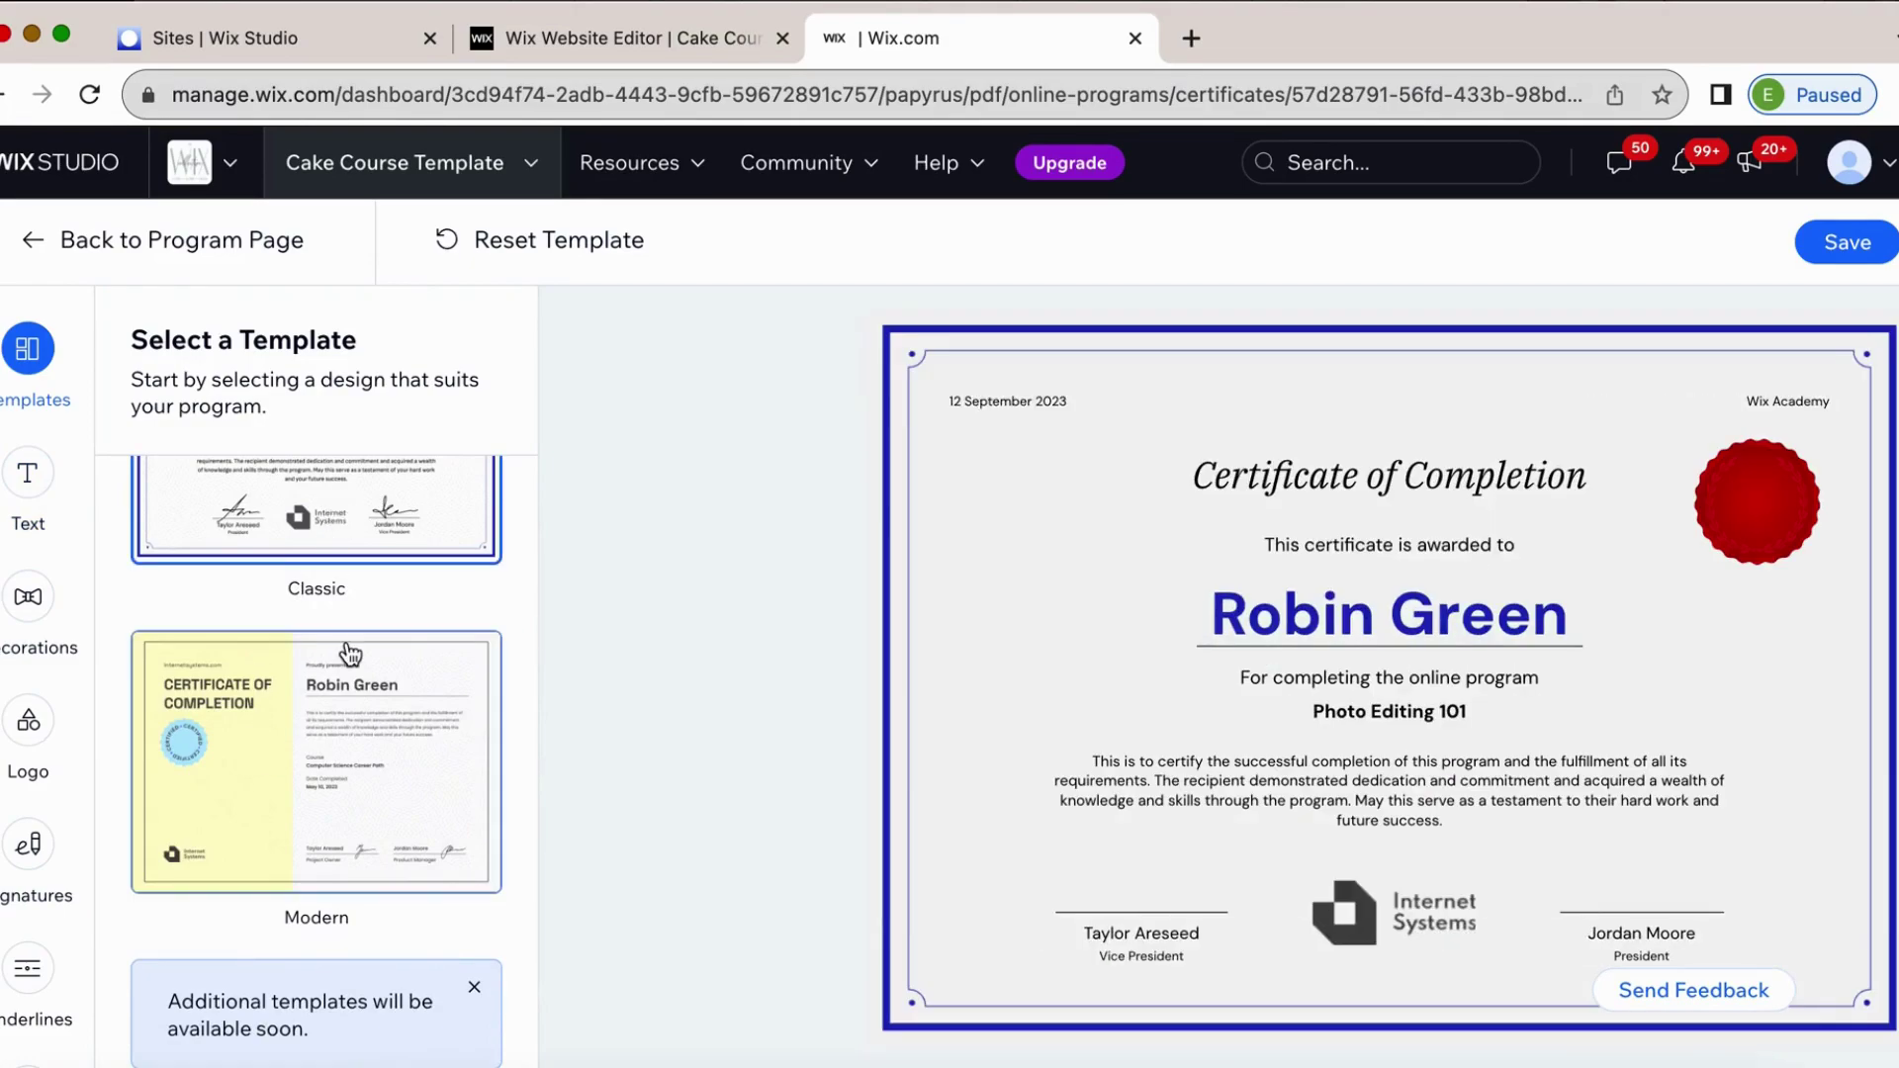
pyautogui.click(361, 846)
pyautogui.scroll(2, 361, 846)
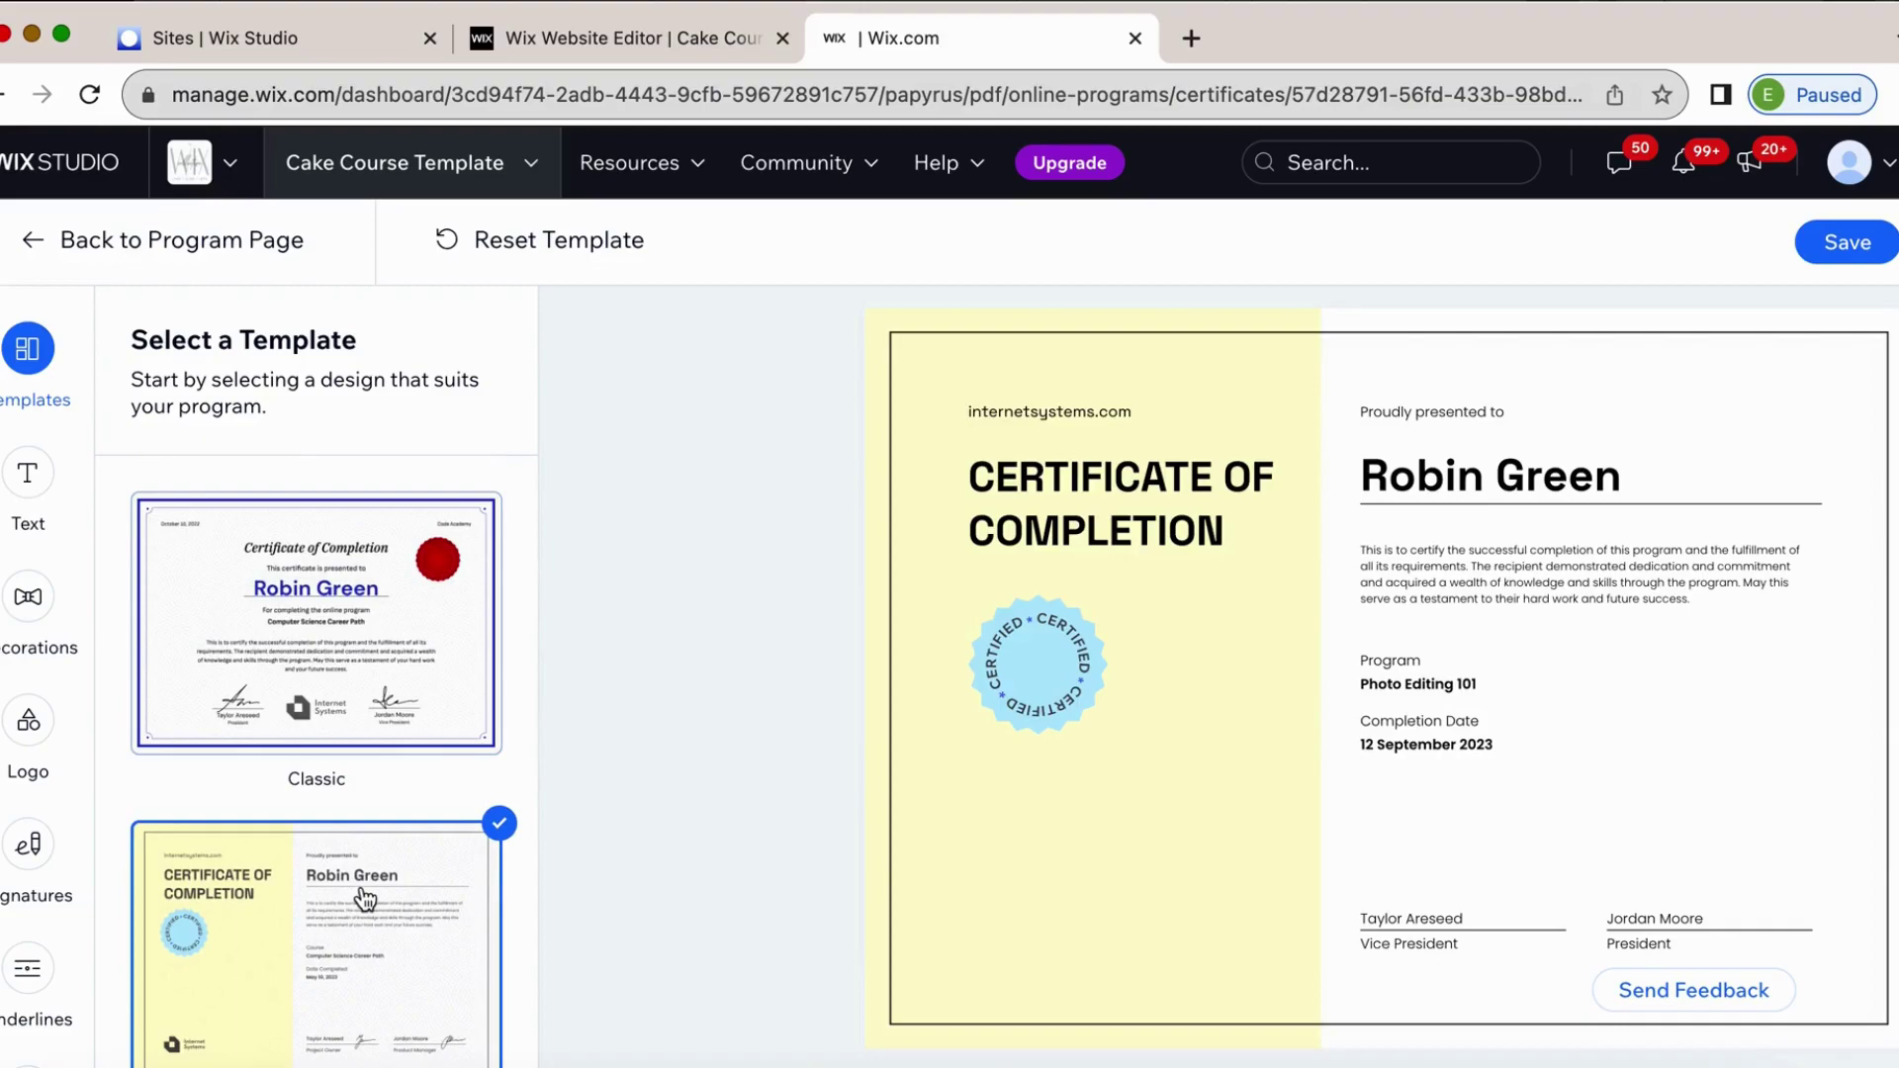
pyautogui.click(347, 666)
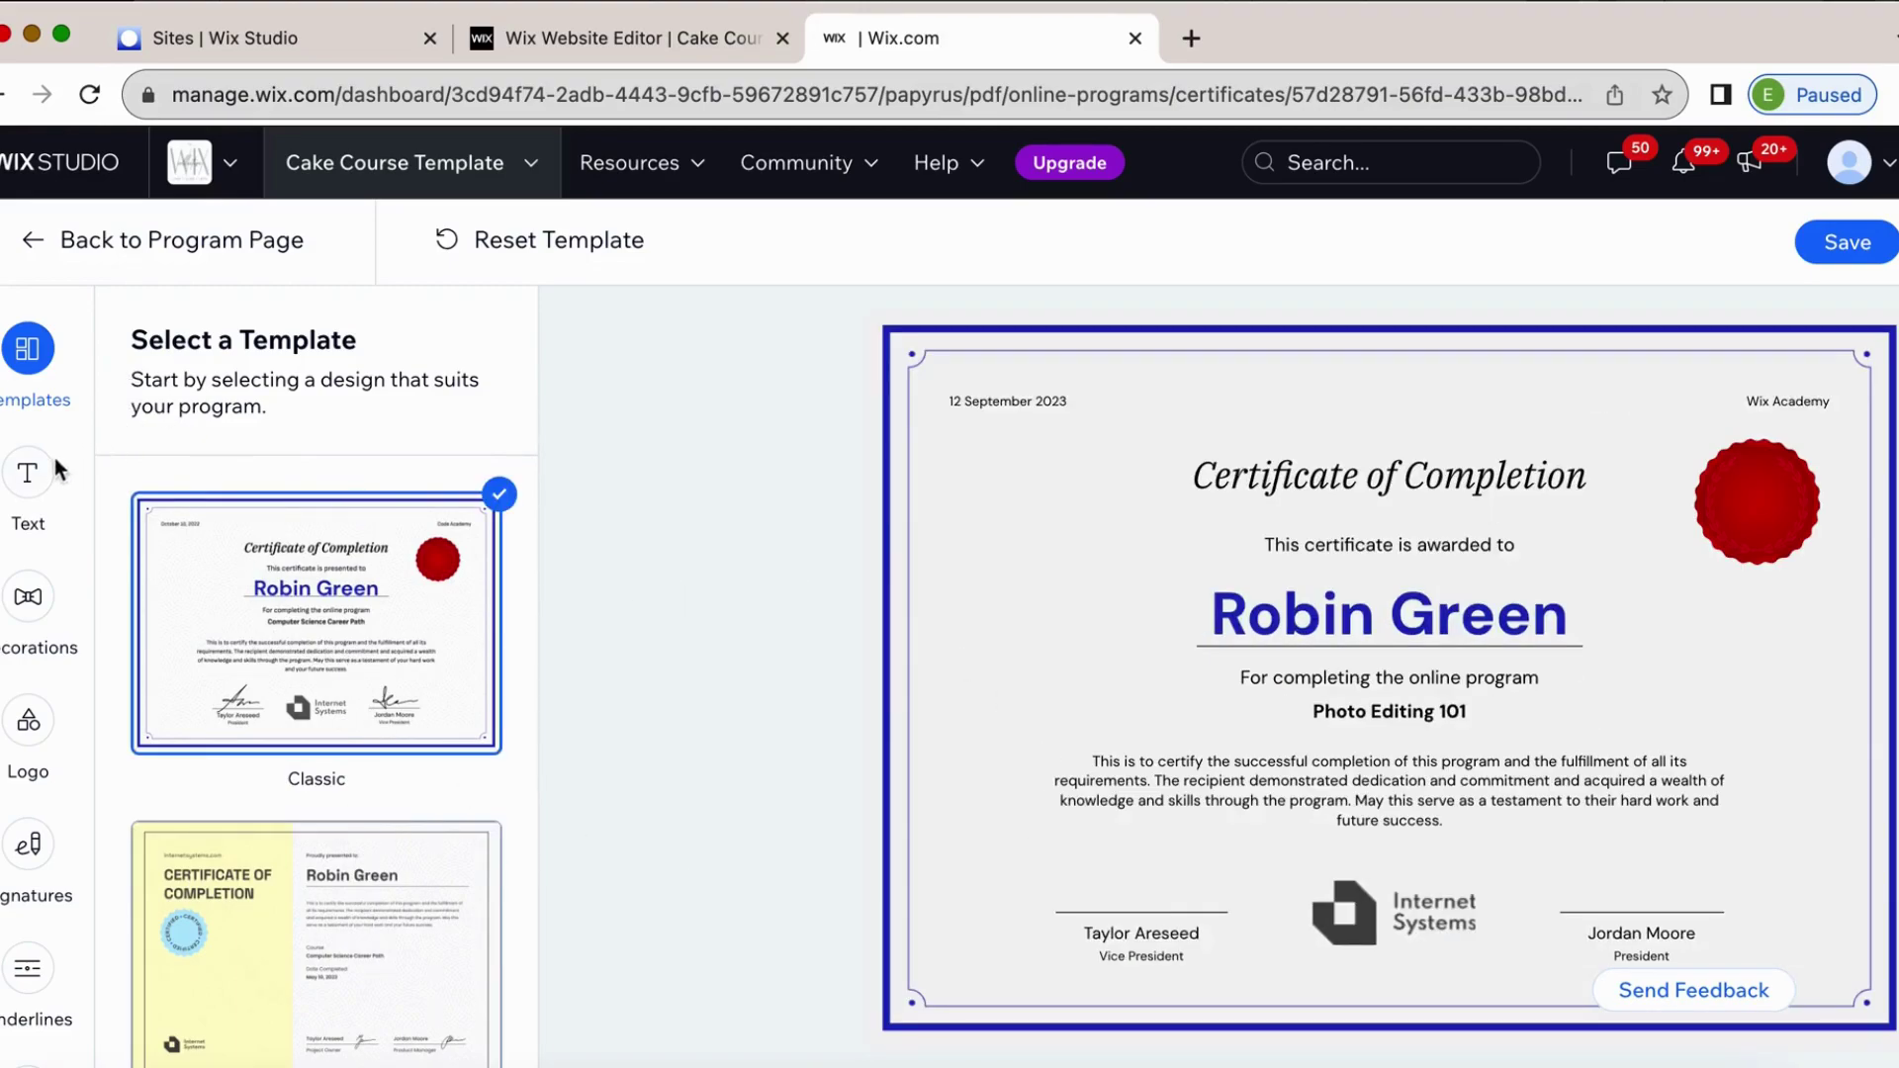
# Replace the site name Wix Academy with 'The Wix Collective' on the certificate.
pyautogui.click(33, 476)
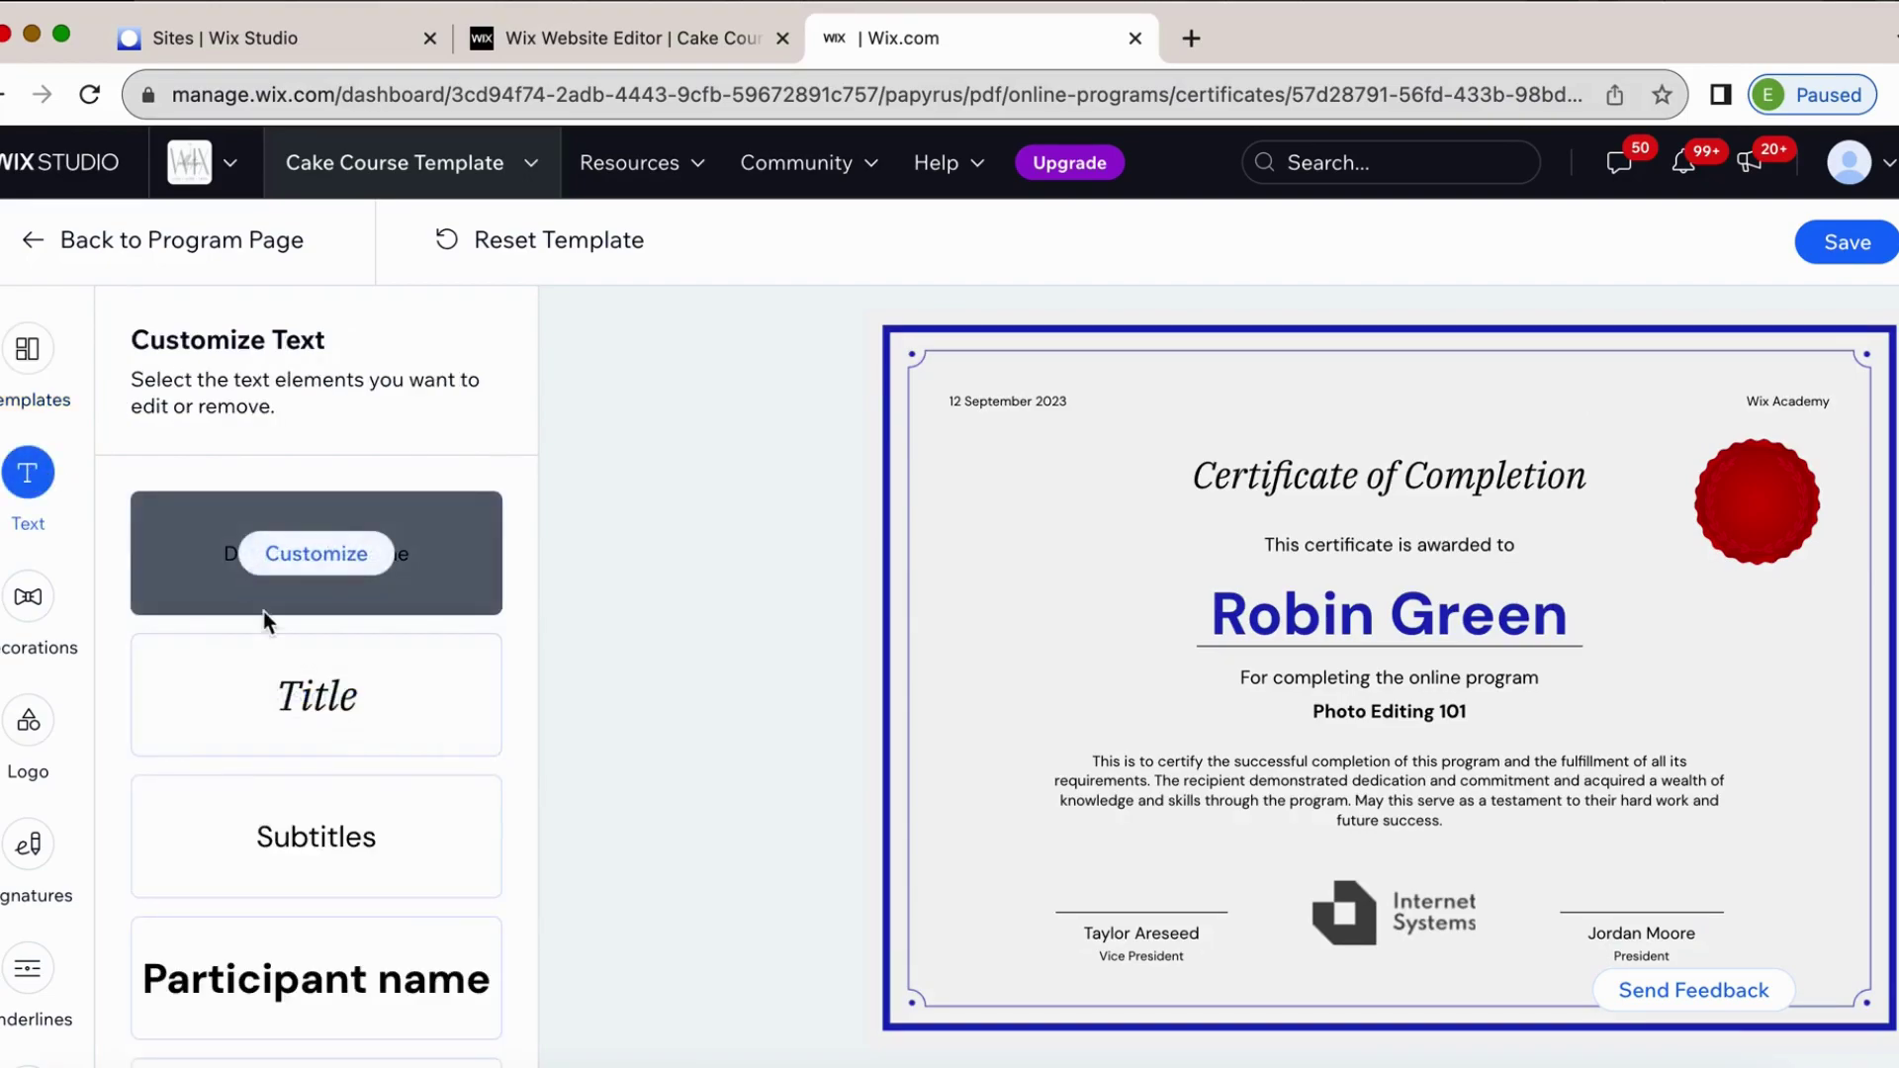
pyautogui.click(301, 559)
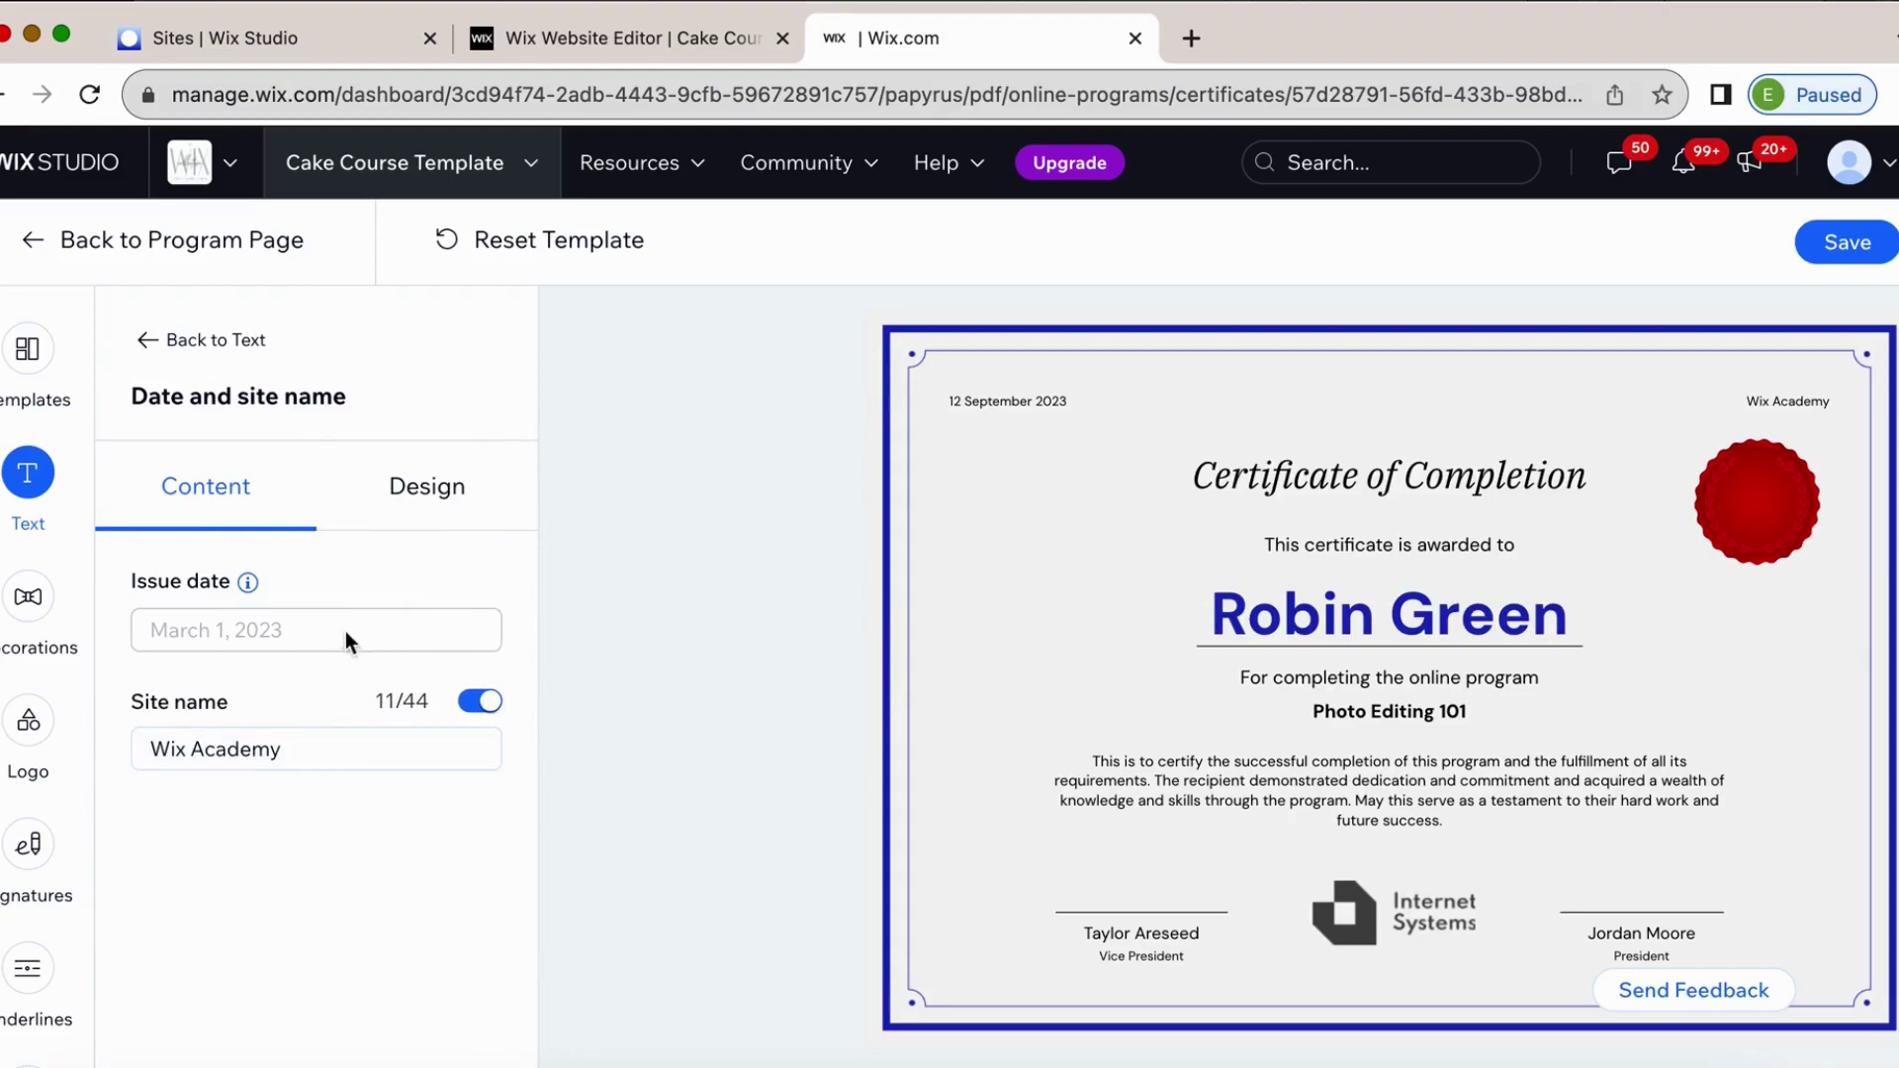
pyautogui.tripleClick(299, 748)
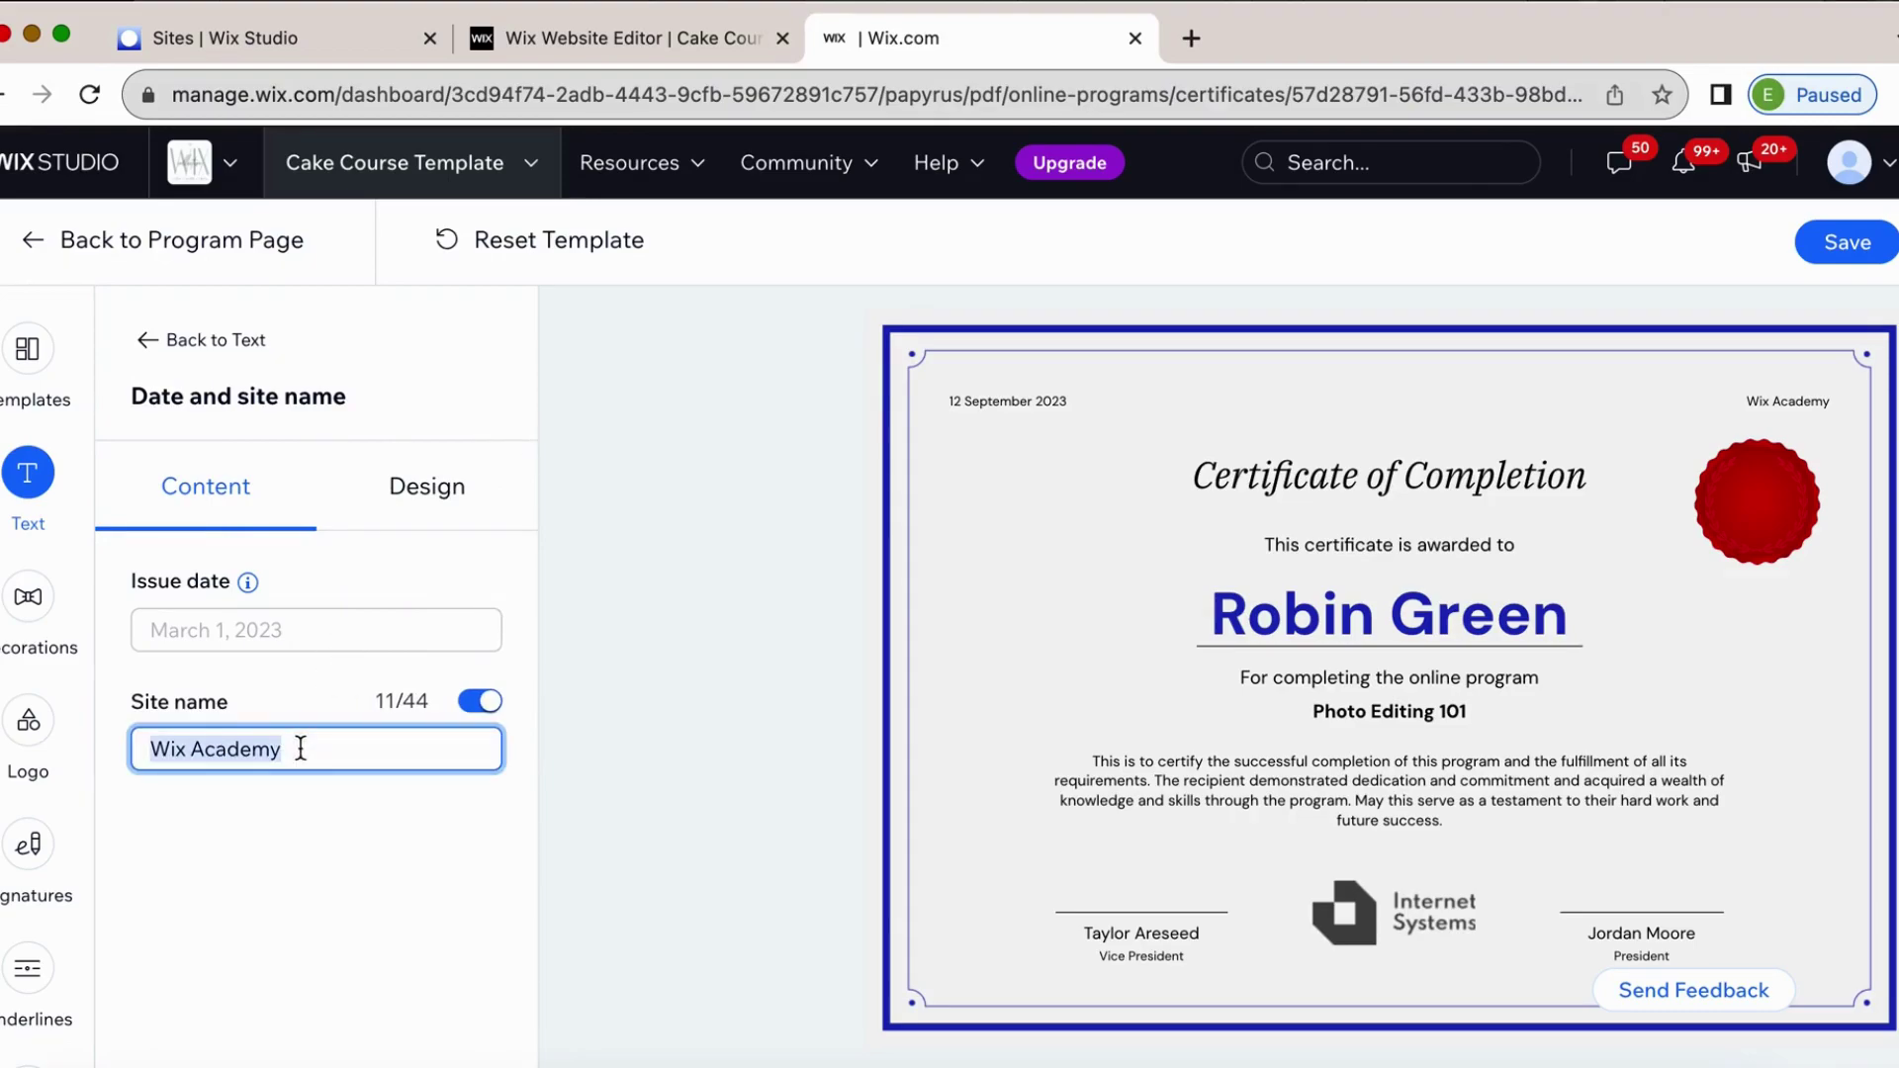
pyautogui.write('TH')
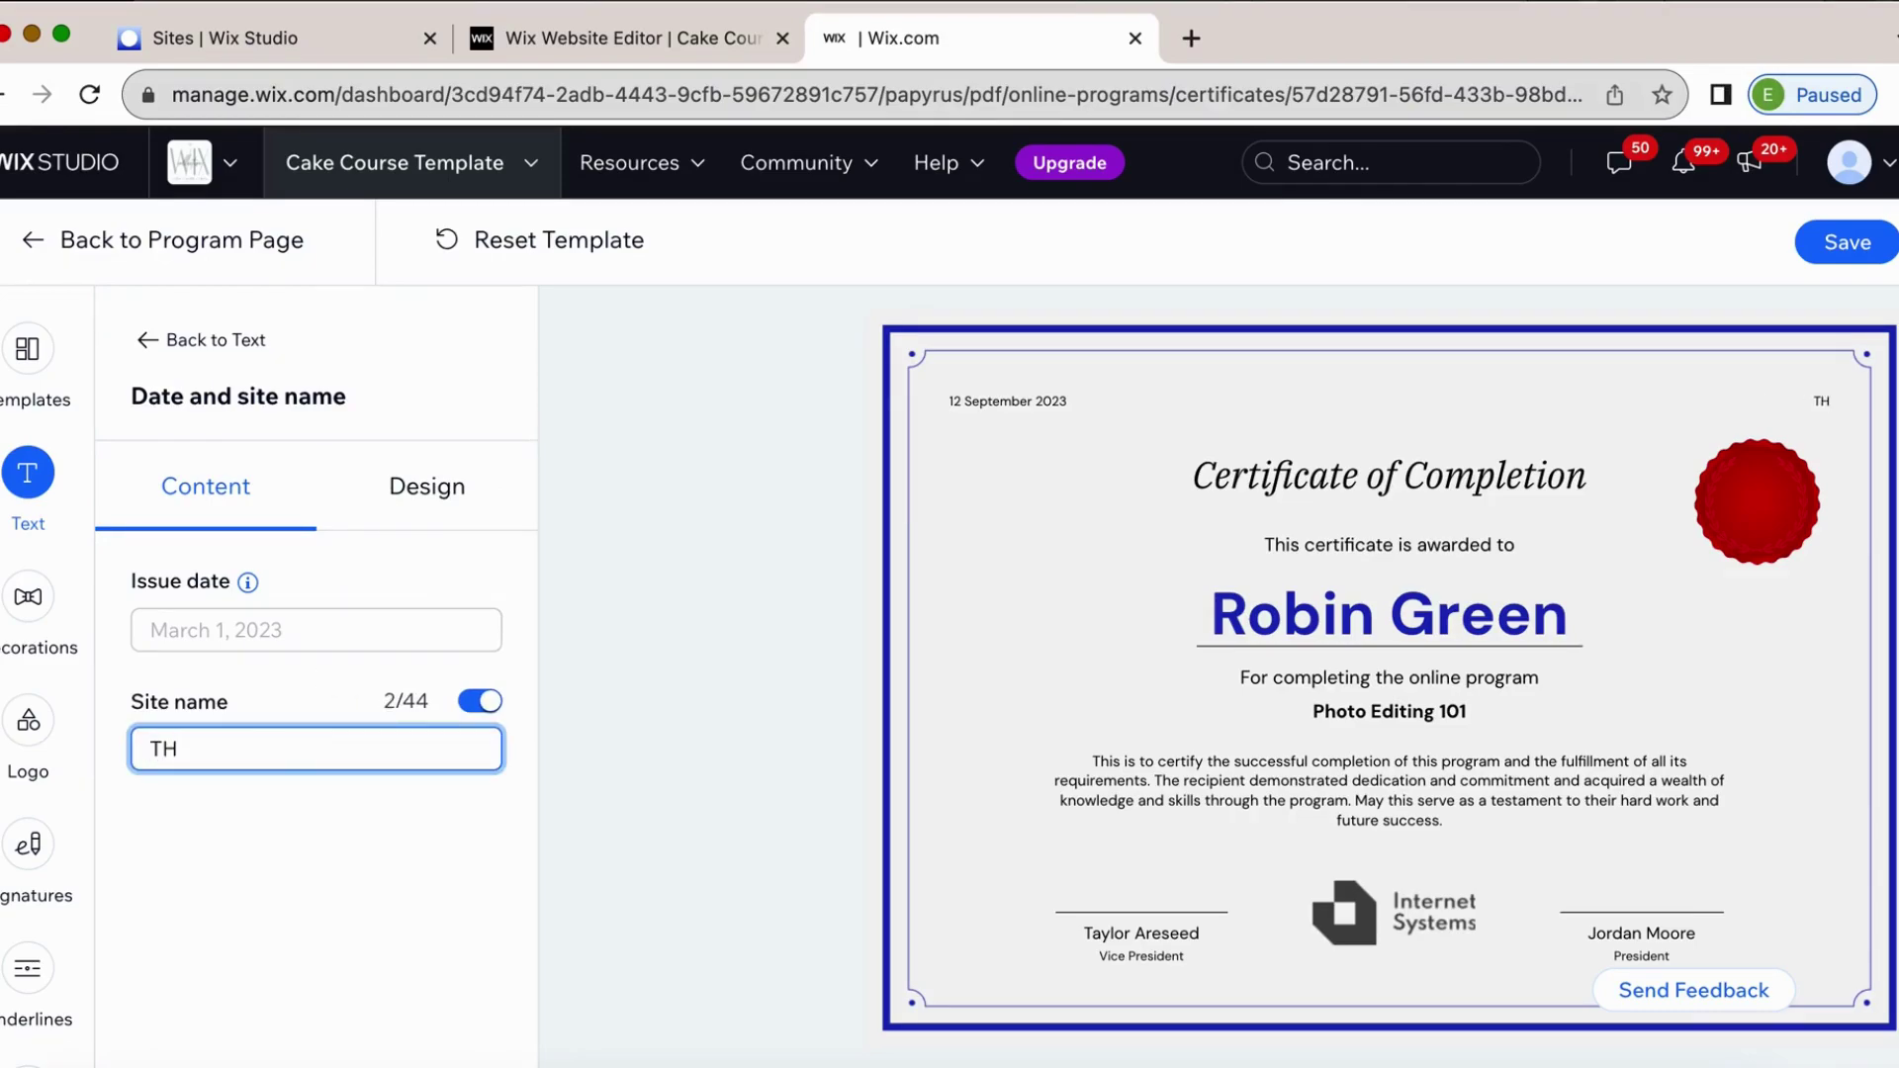
pyautogui.write('e Wix Collective')
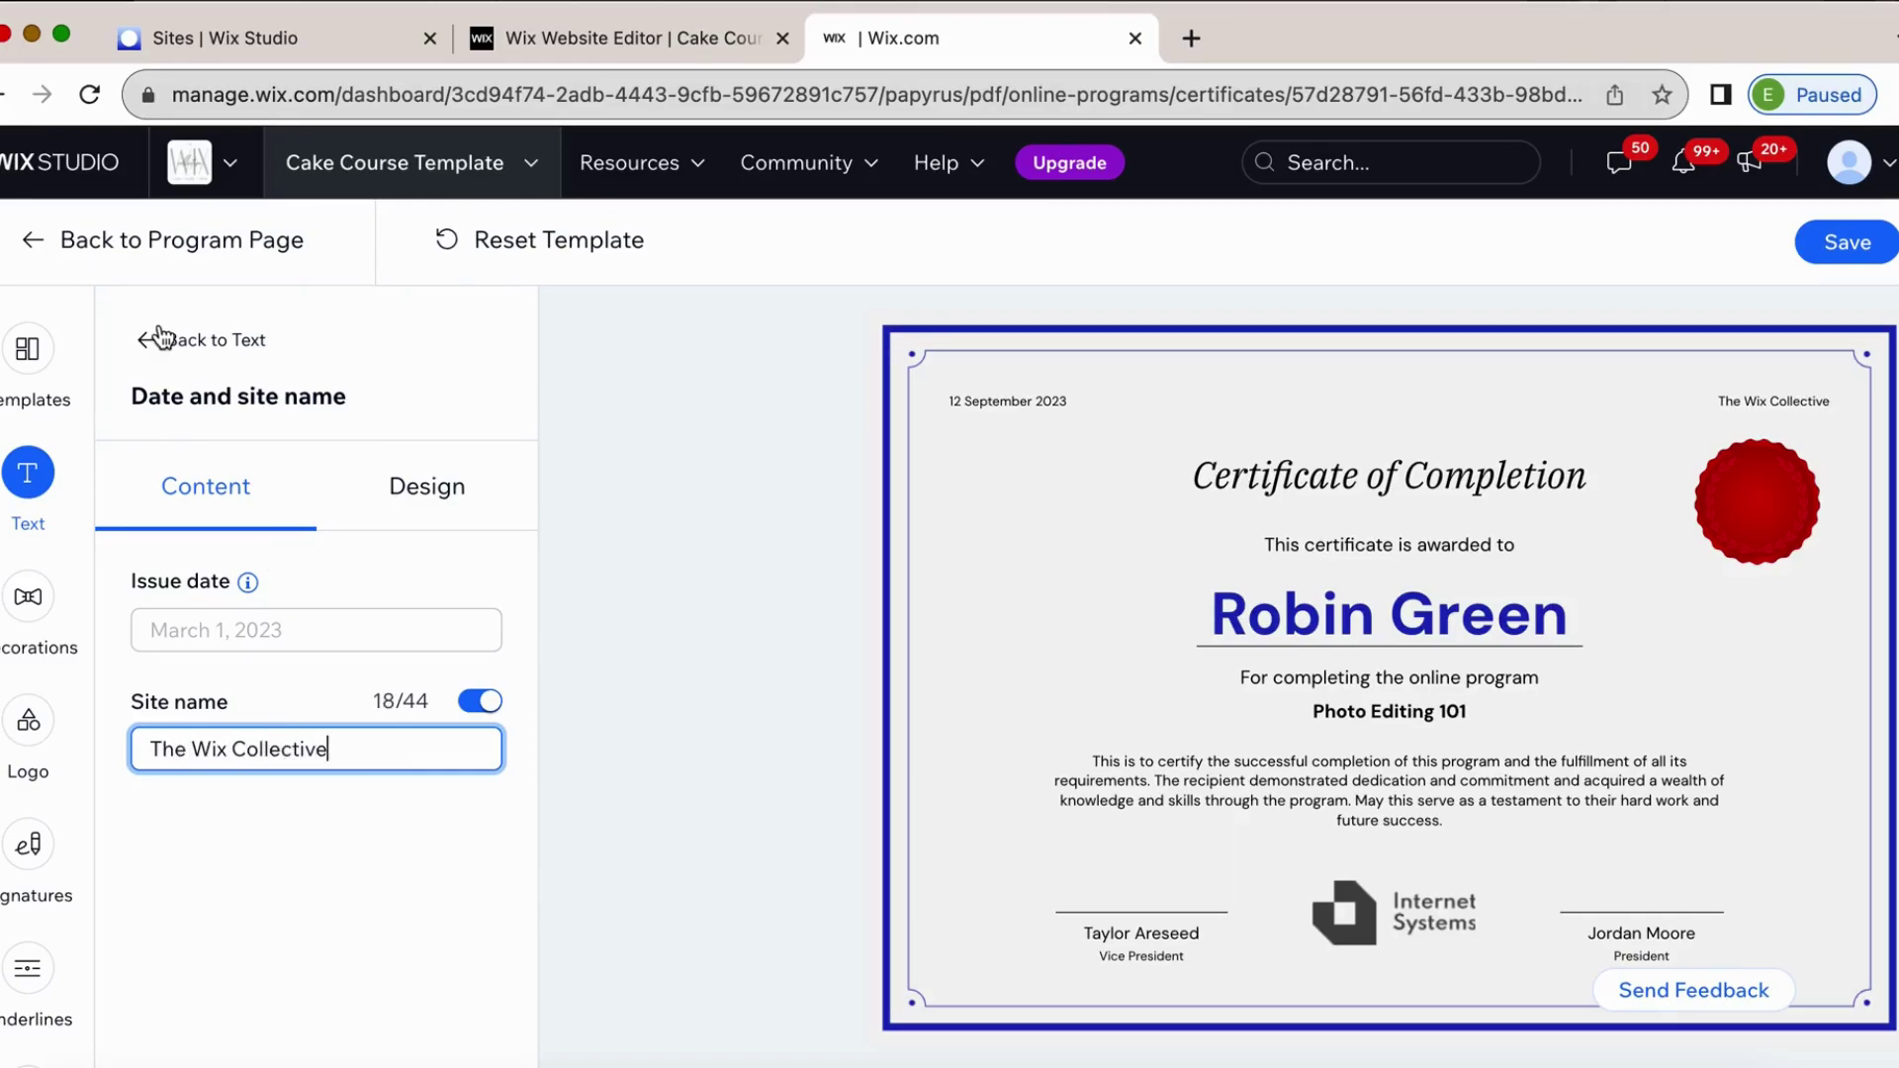
pyautogui.click(416, 489)
# Try Raleway, WindSong and Syncopate for the date and site name, settling on Playfair Display.
pyautogui.click(474, 605)
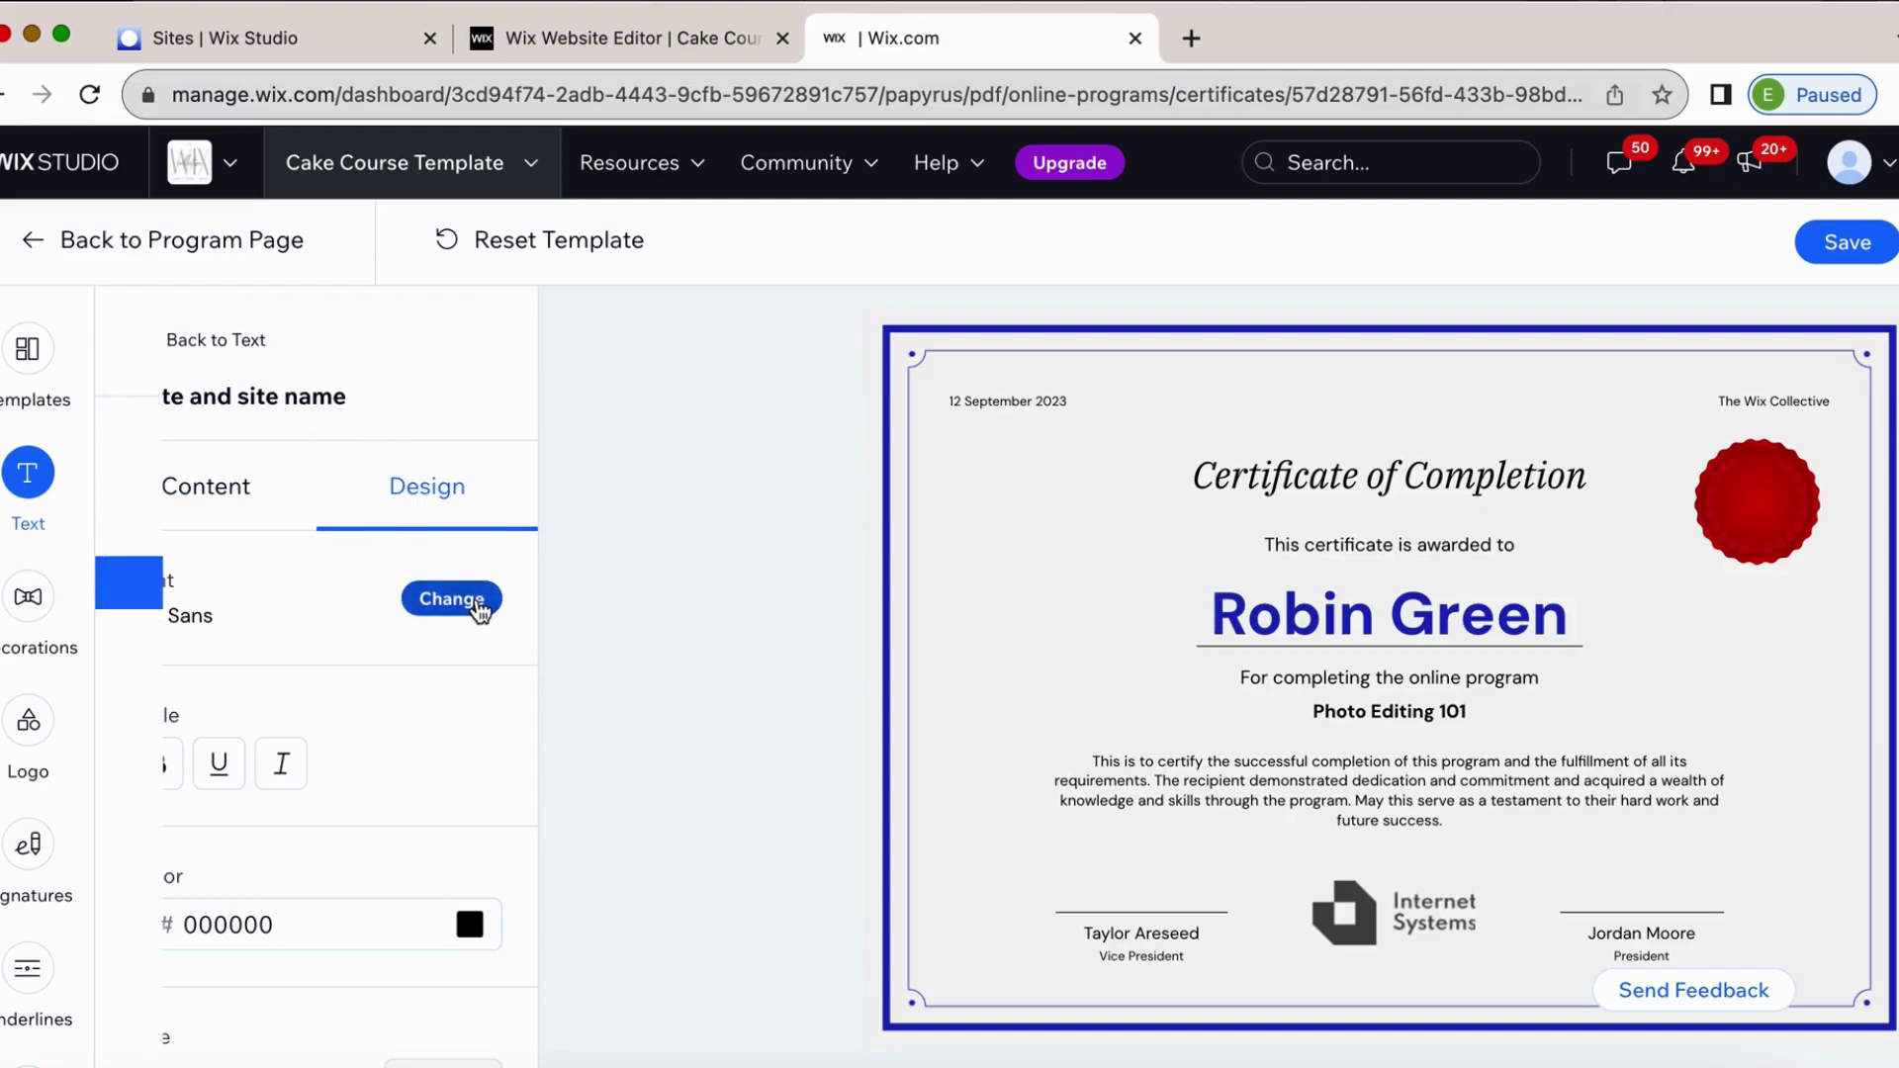
pyautogui.scroll(-1, 195, 806)
pyautogui.click(194, 809)
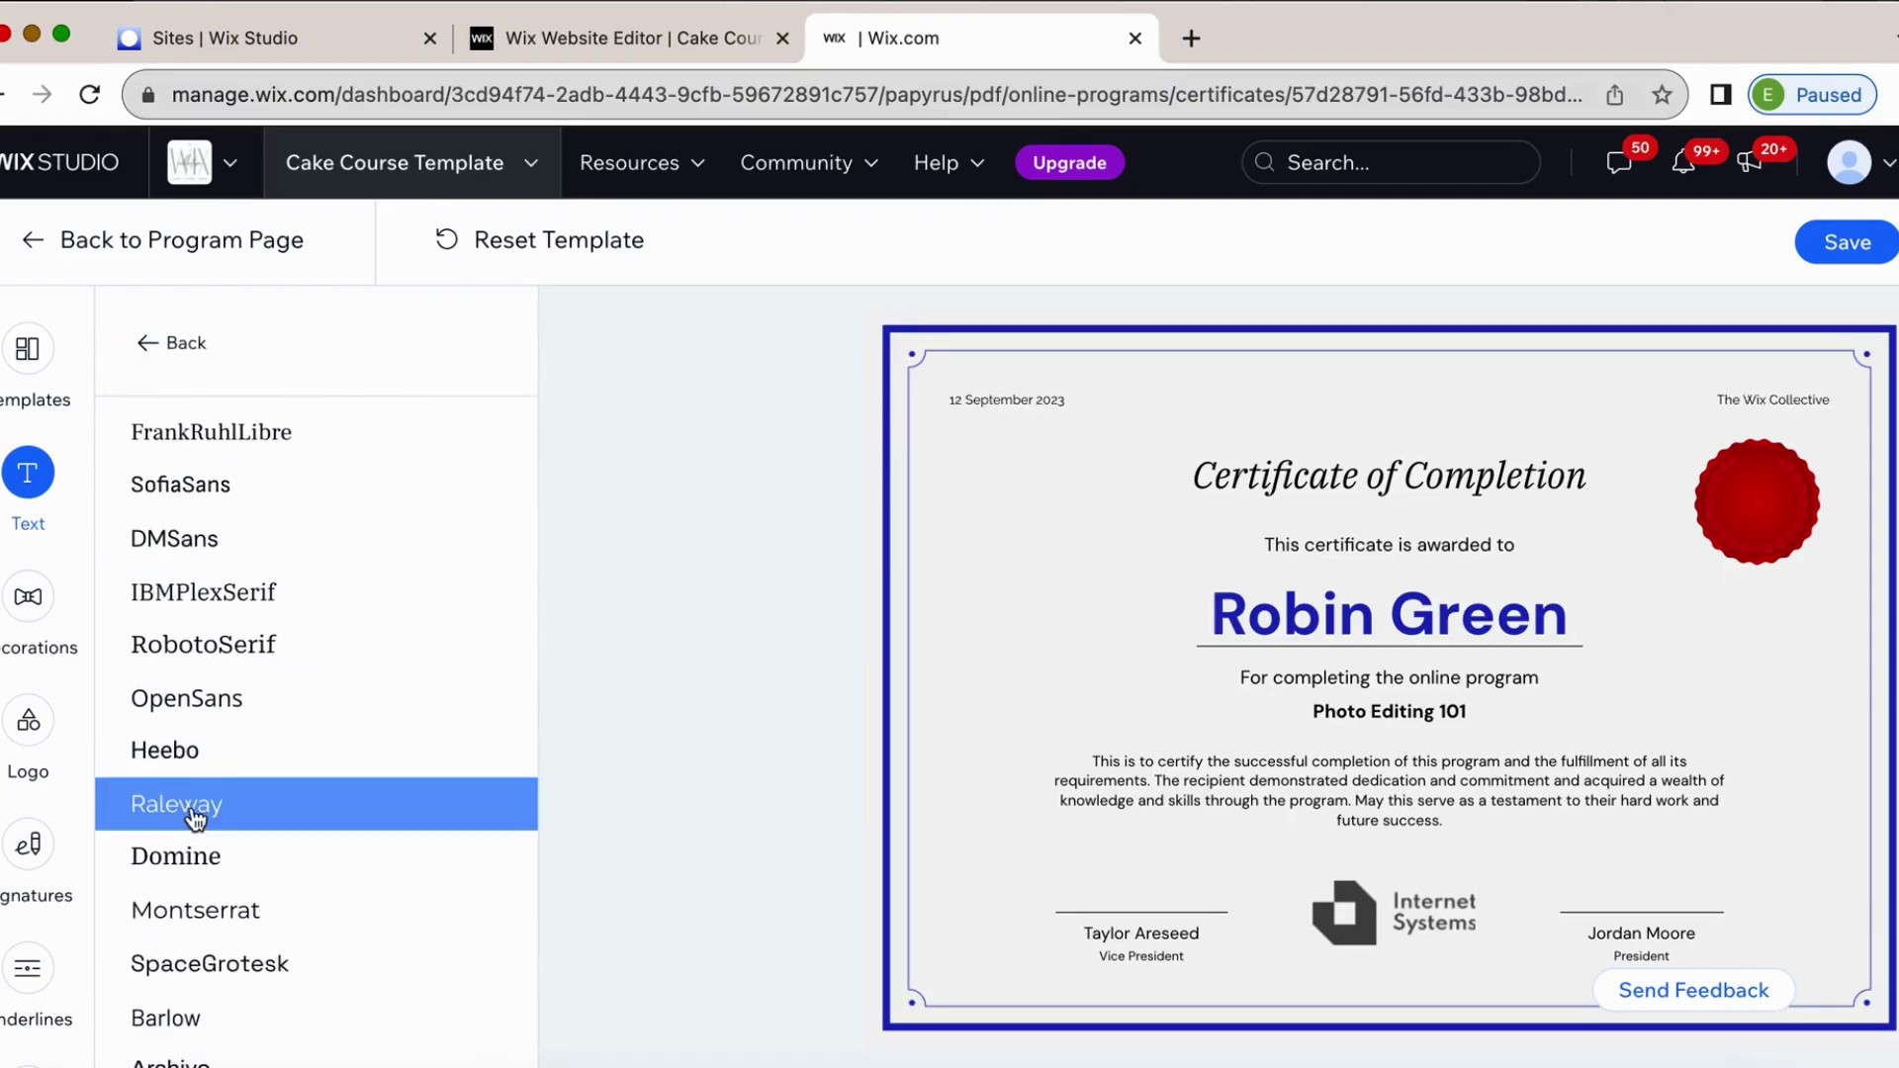
pyautogui.scroll(-4, 195, 821)
pyautogui.scroll(-3, 204, 958)
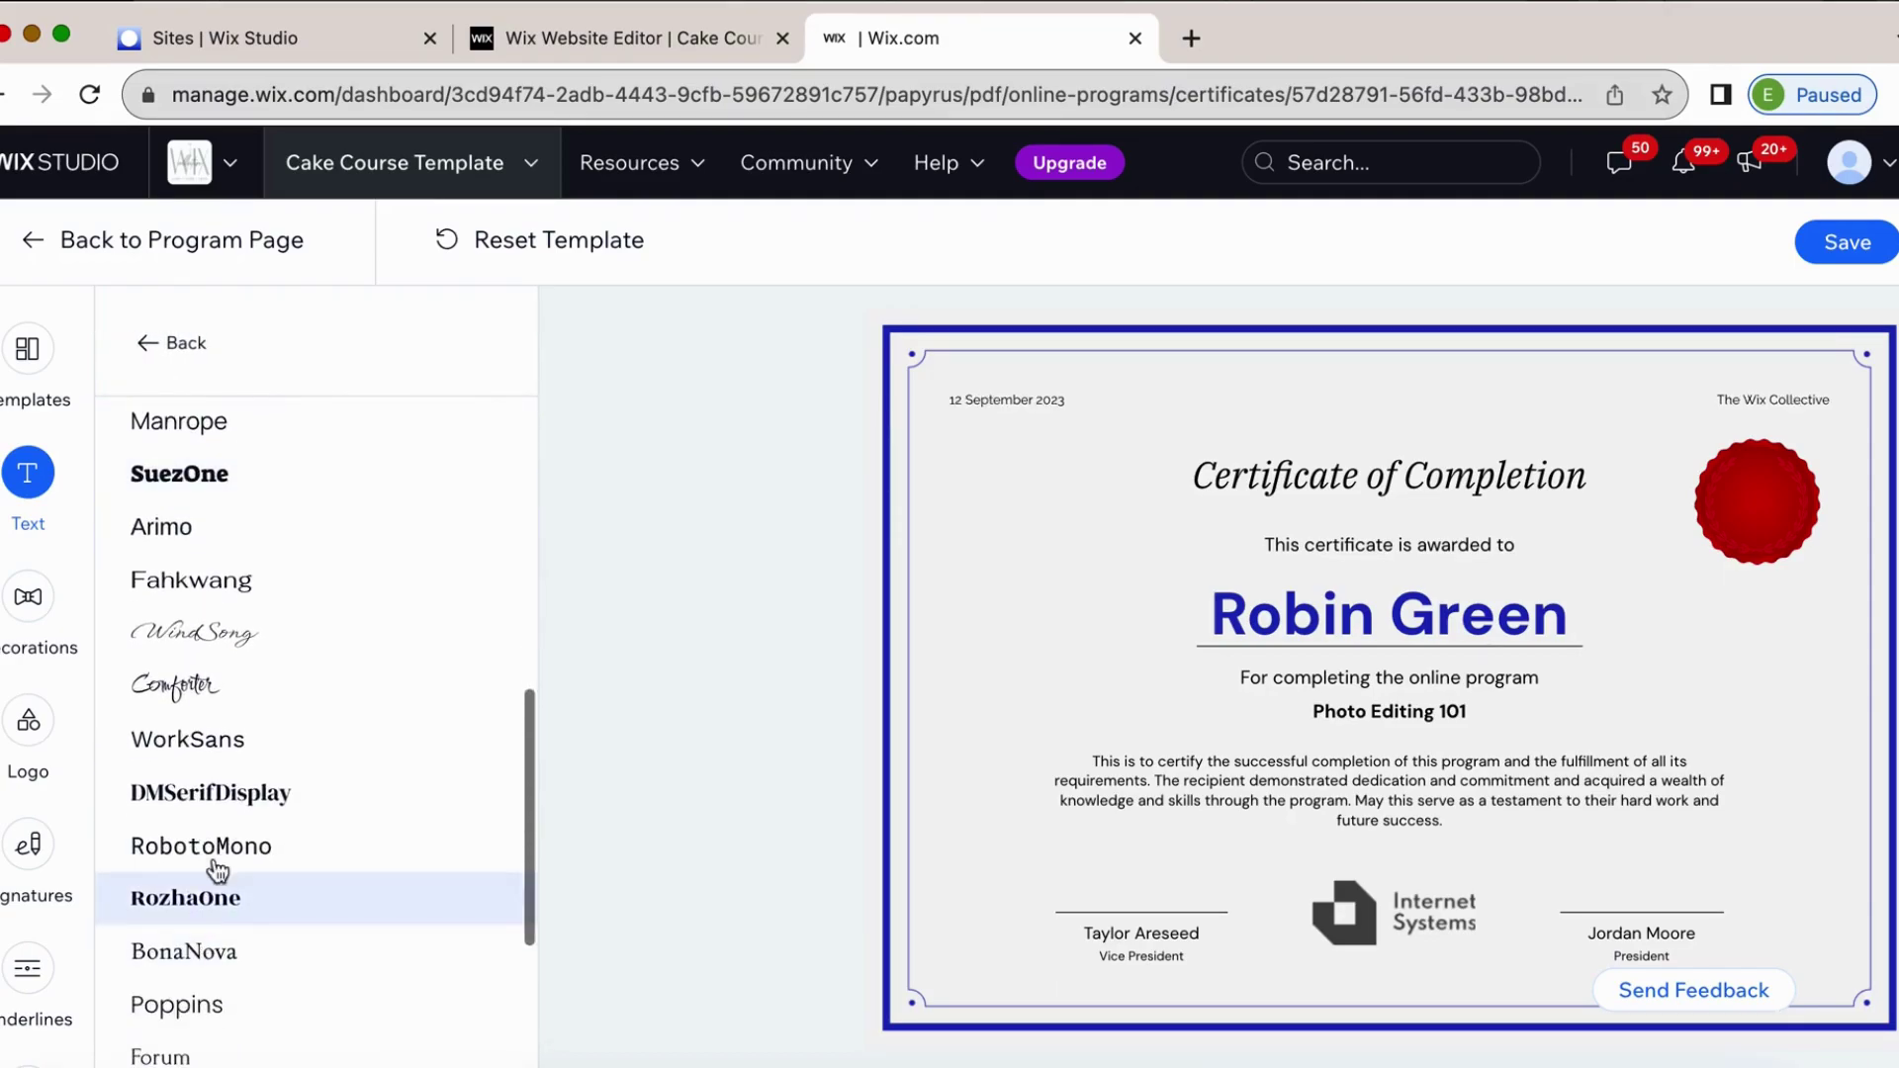
pyautogui.click(242, 659)
pyautogui.scroll(-3, 244, 661)
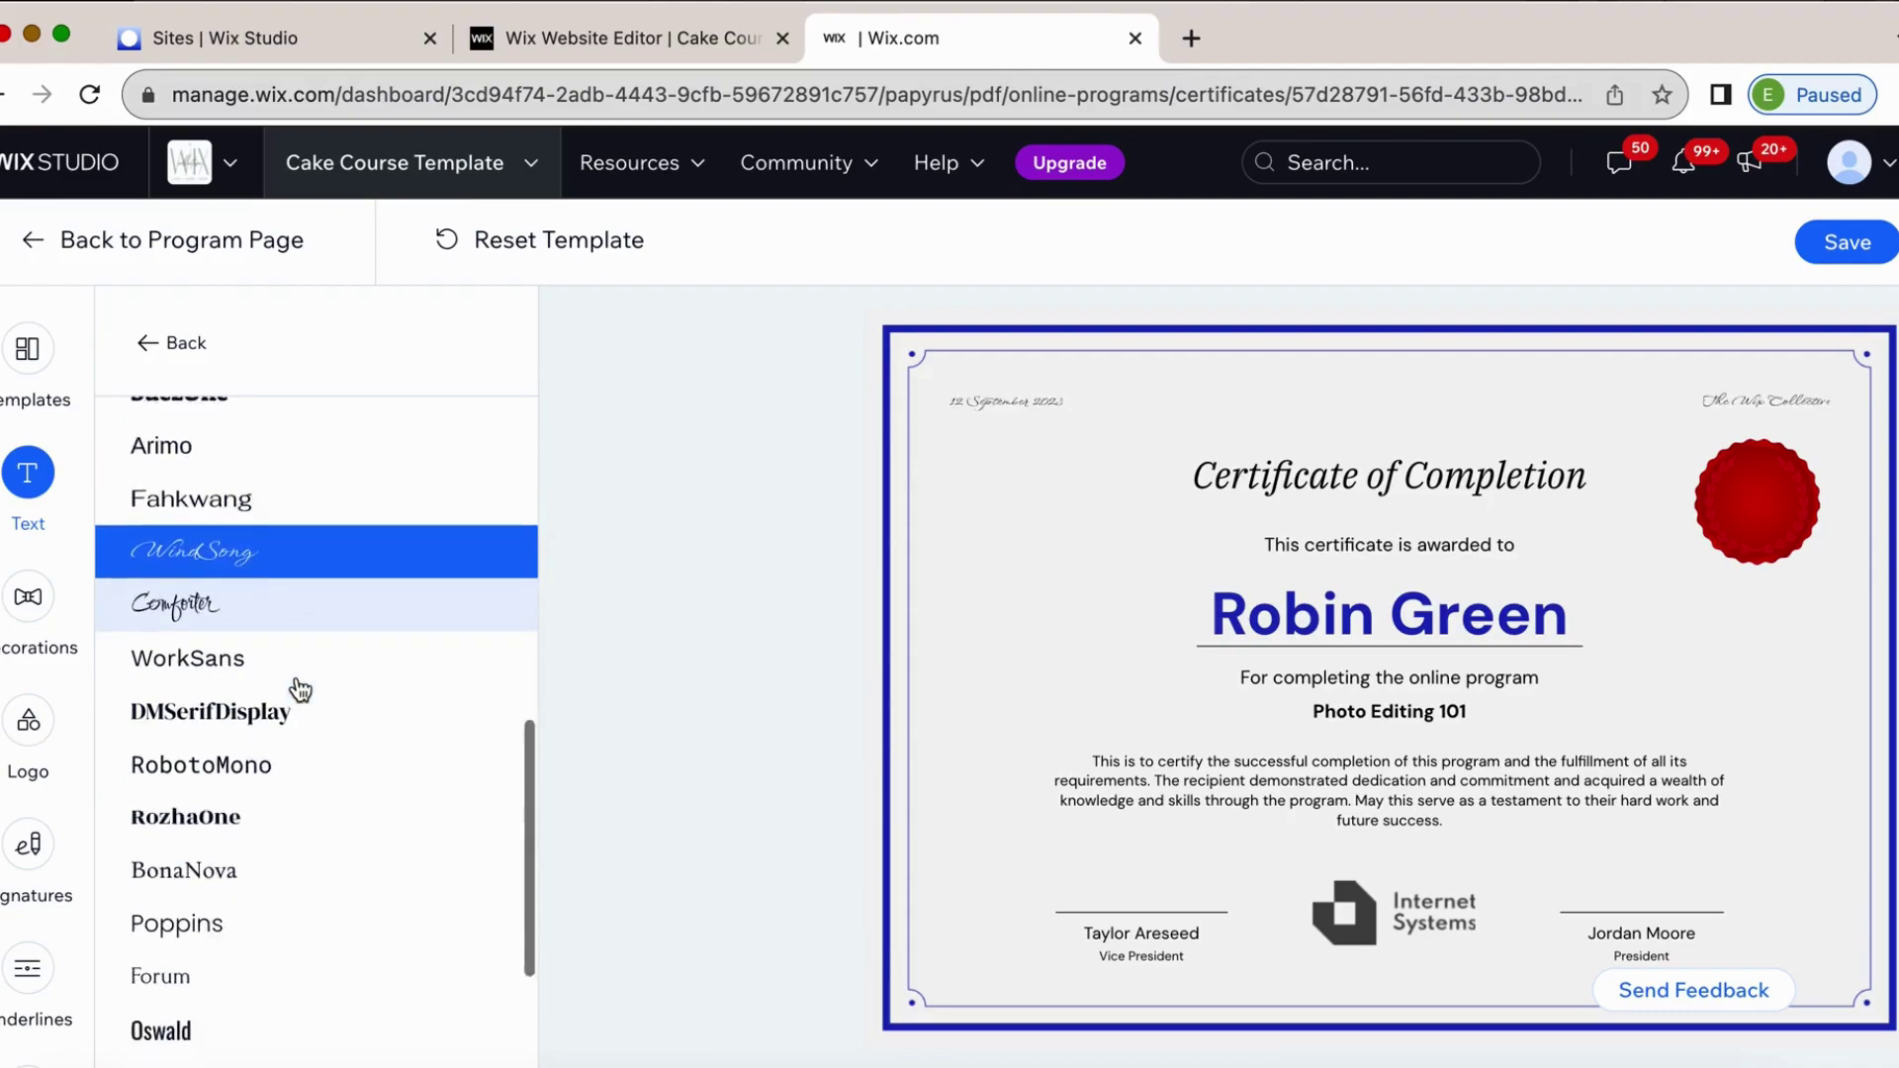
pyautogui.scroll(10, 234, 954)
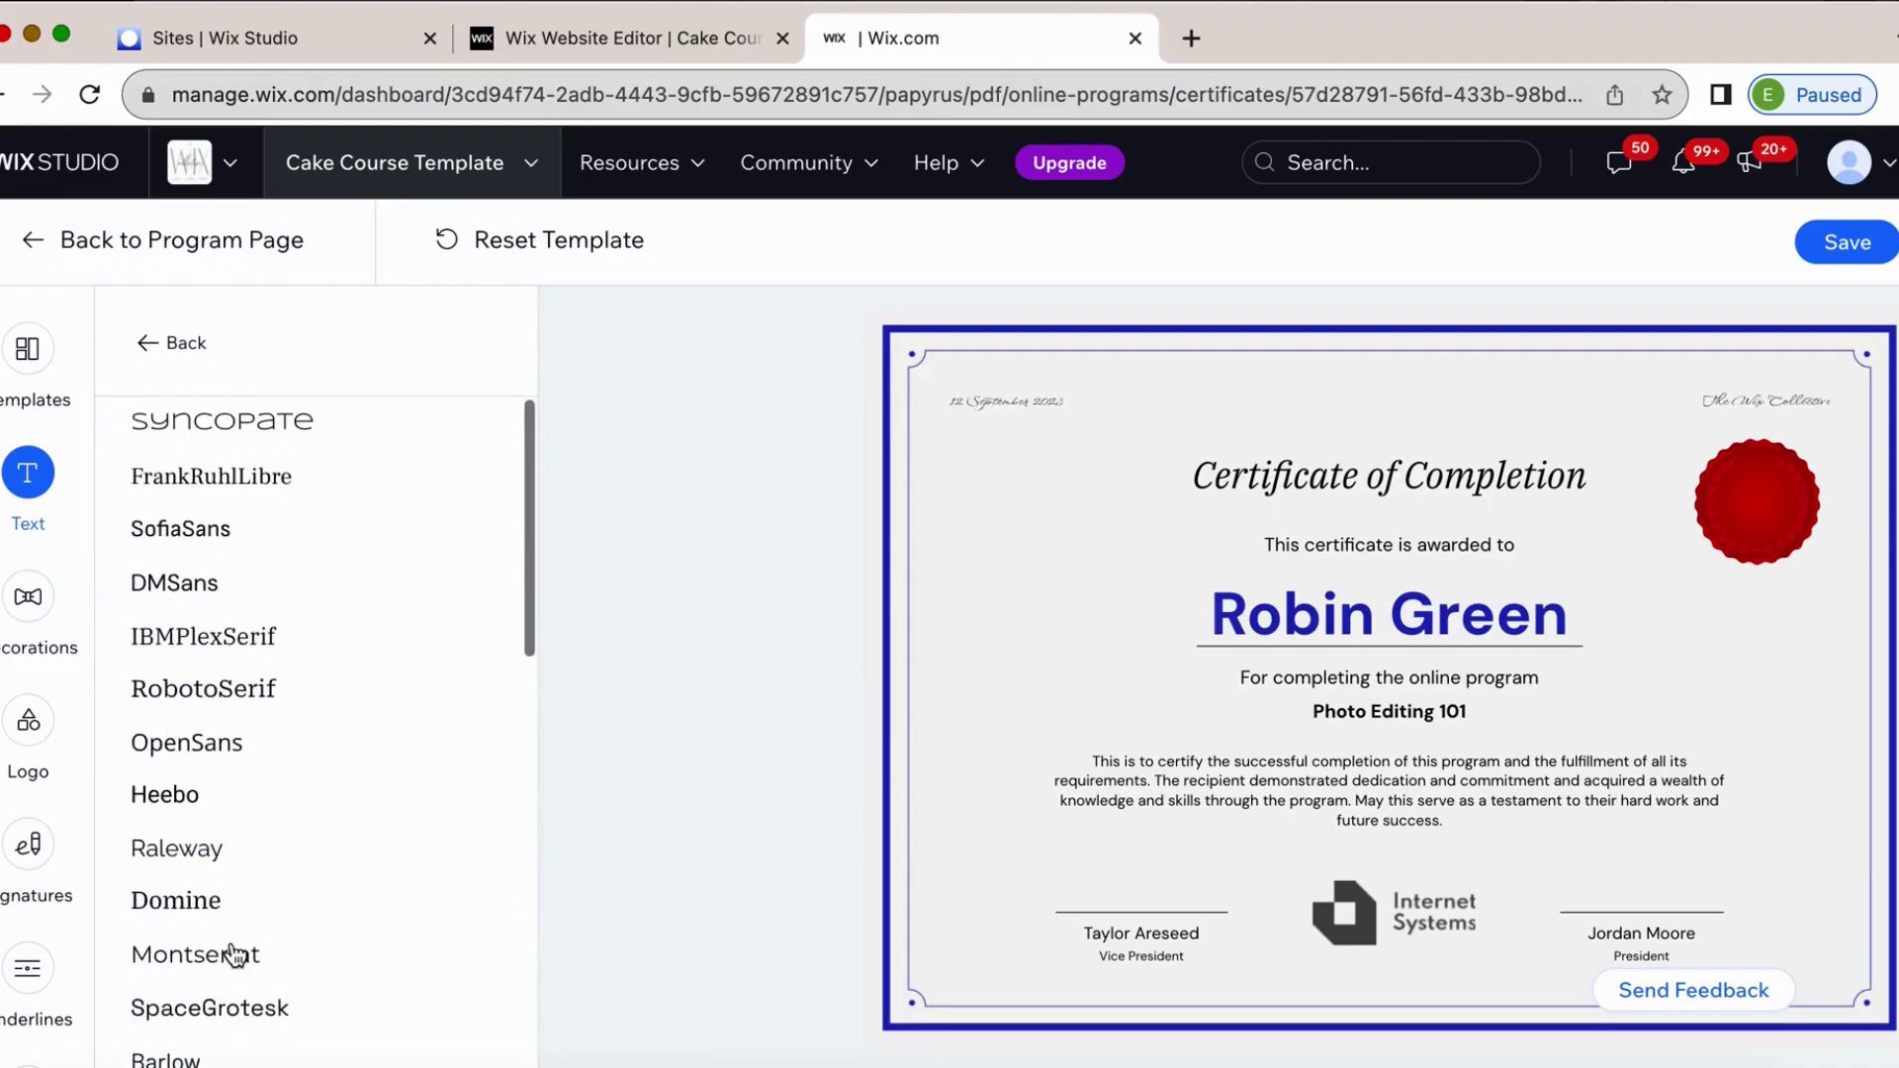
pyautogui.click(273, 441)
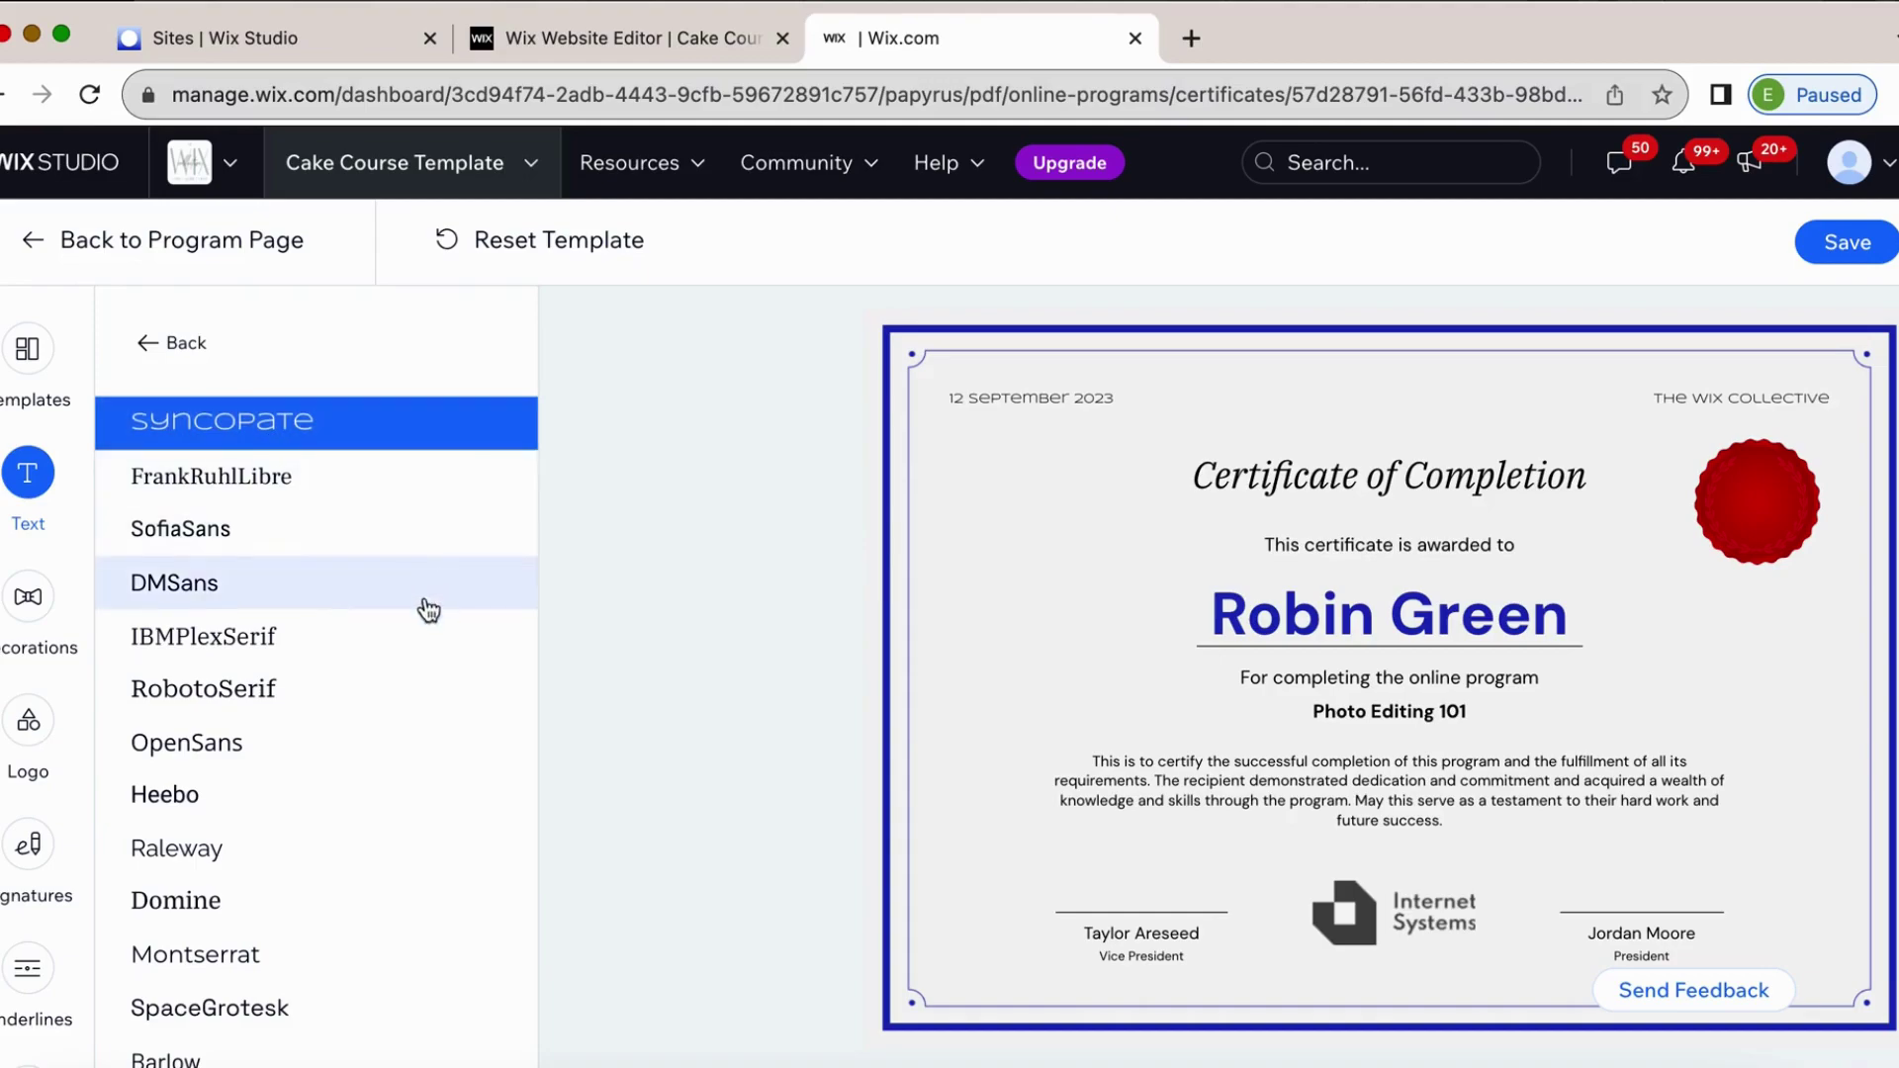
pyautogui.scroll(-5, 279, 782)
pyautogui.scroll(-4, 277, 807)
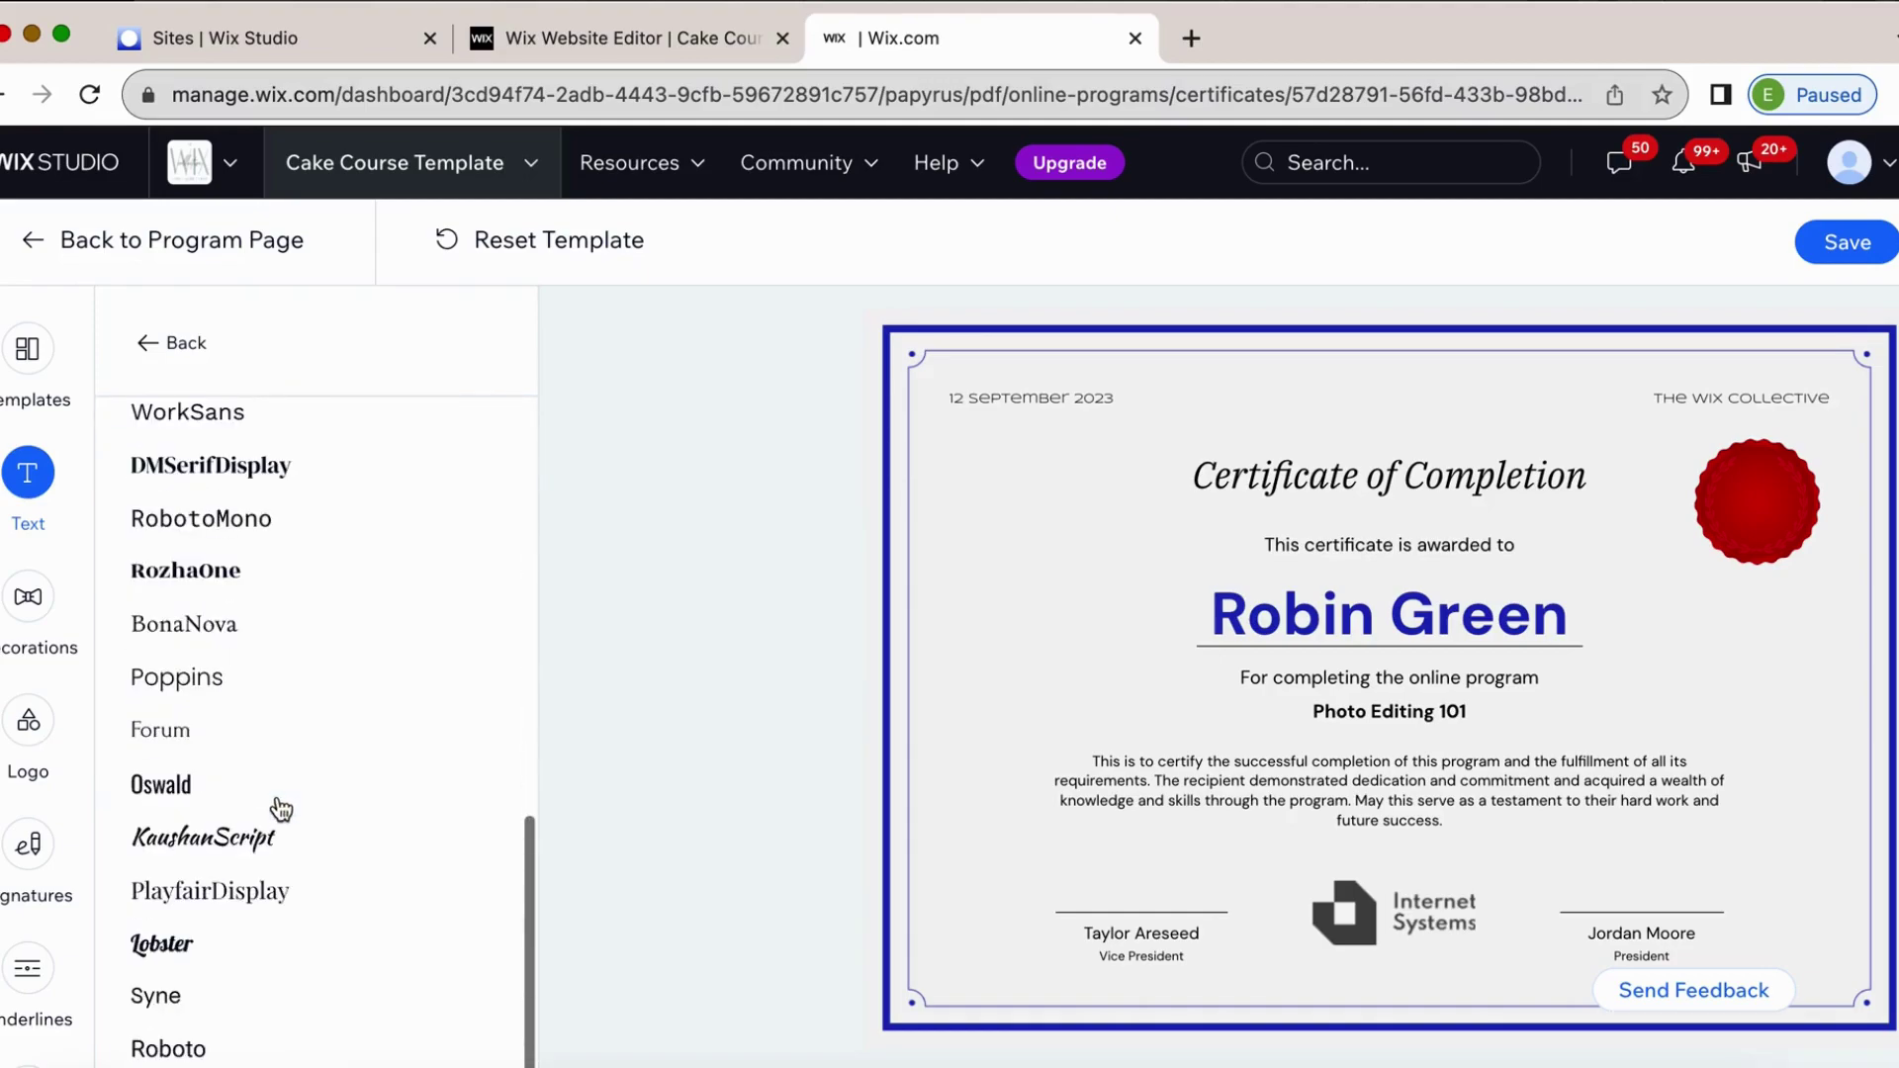
pyautogui.click(241, 896)
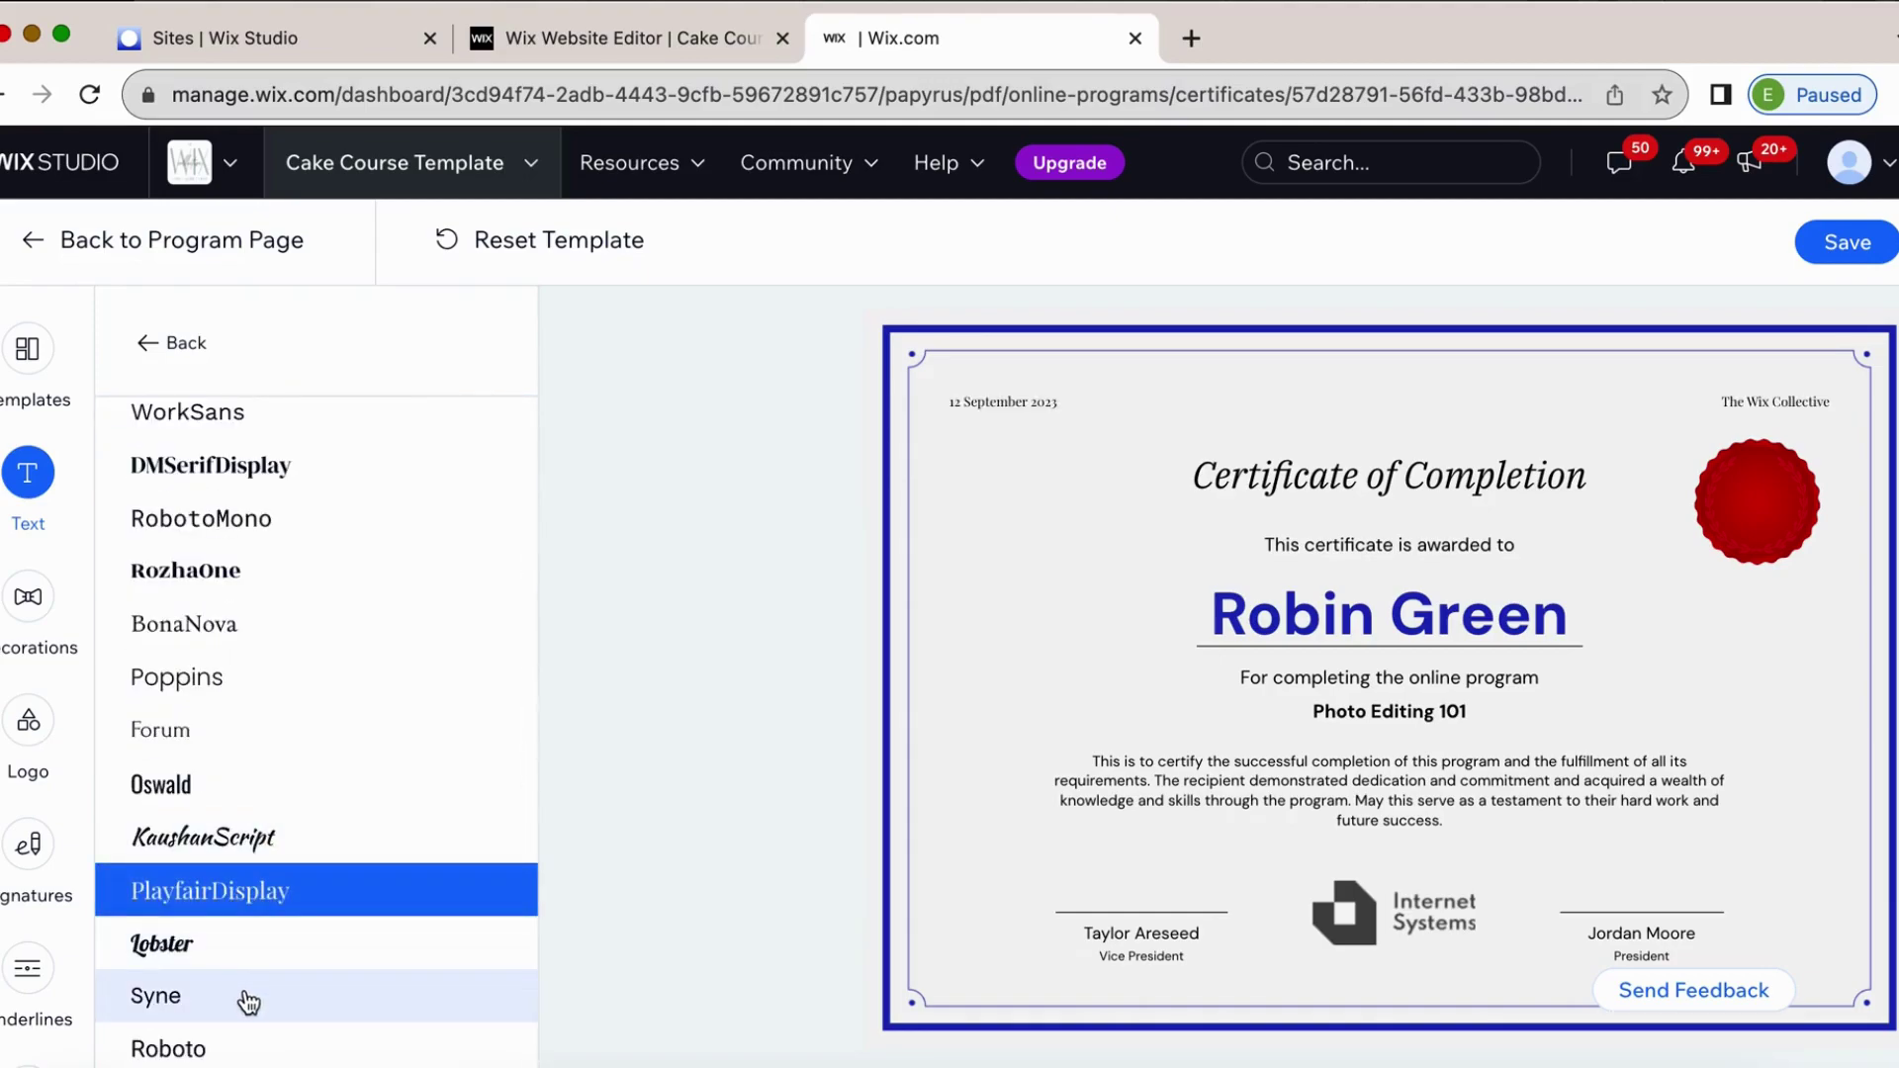
# Enlarge the date and site name text to 20 px.
pyautogui.scroll(3, 263, 732)
pyautogui.scroll(4, 266, 653)
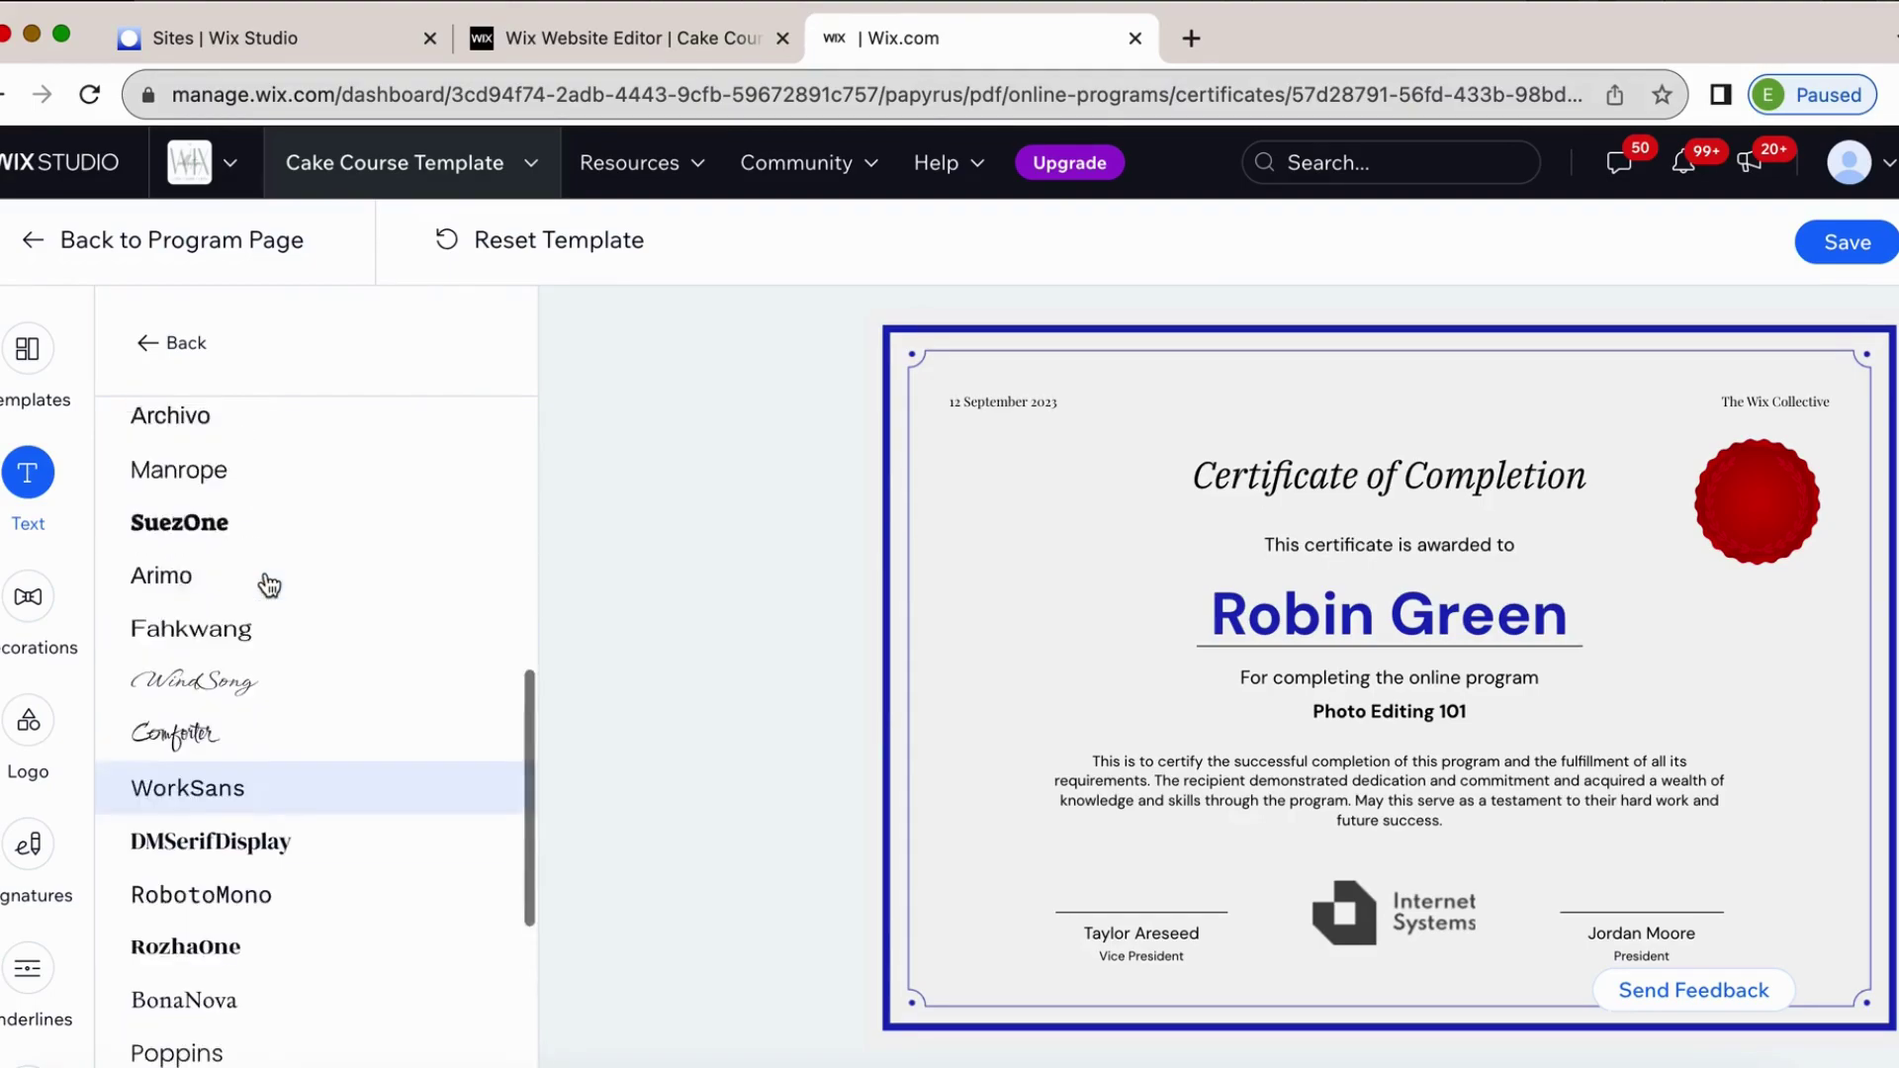
pyautogui.click(159, 343)
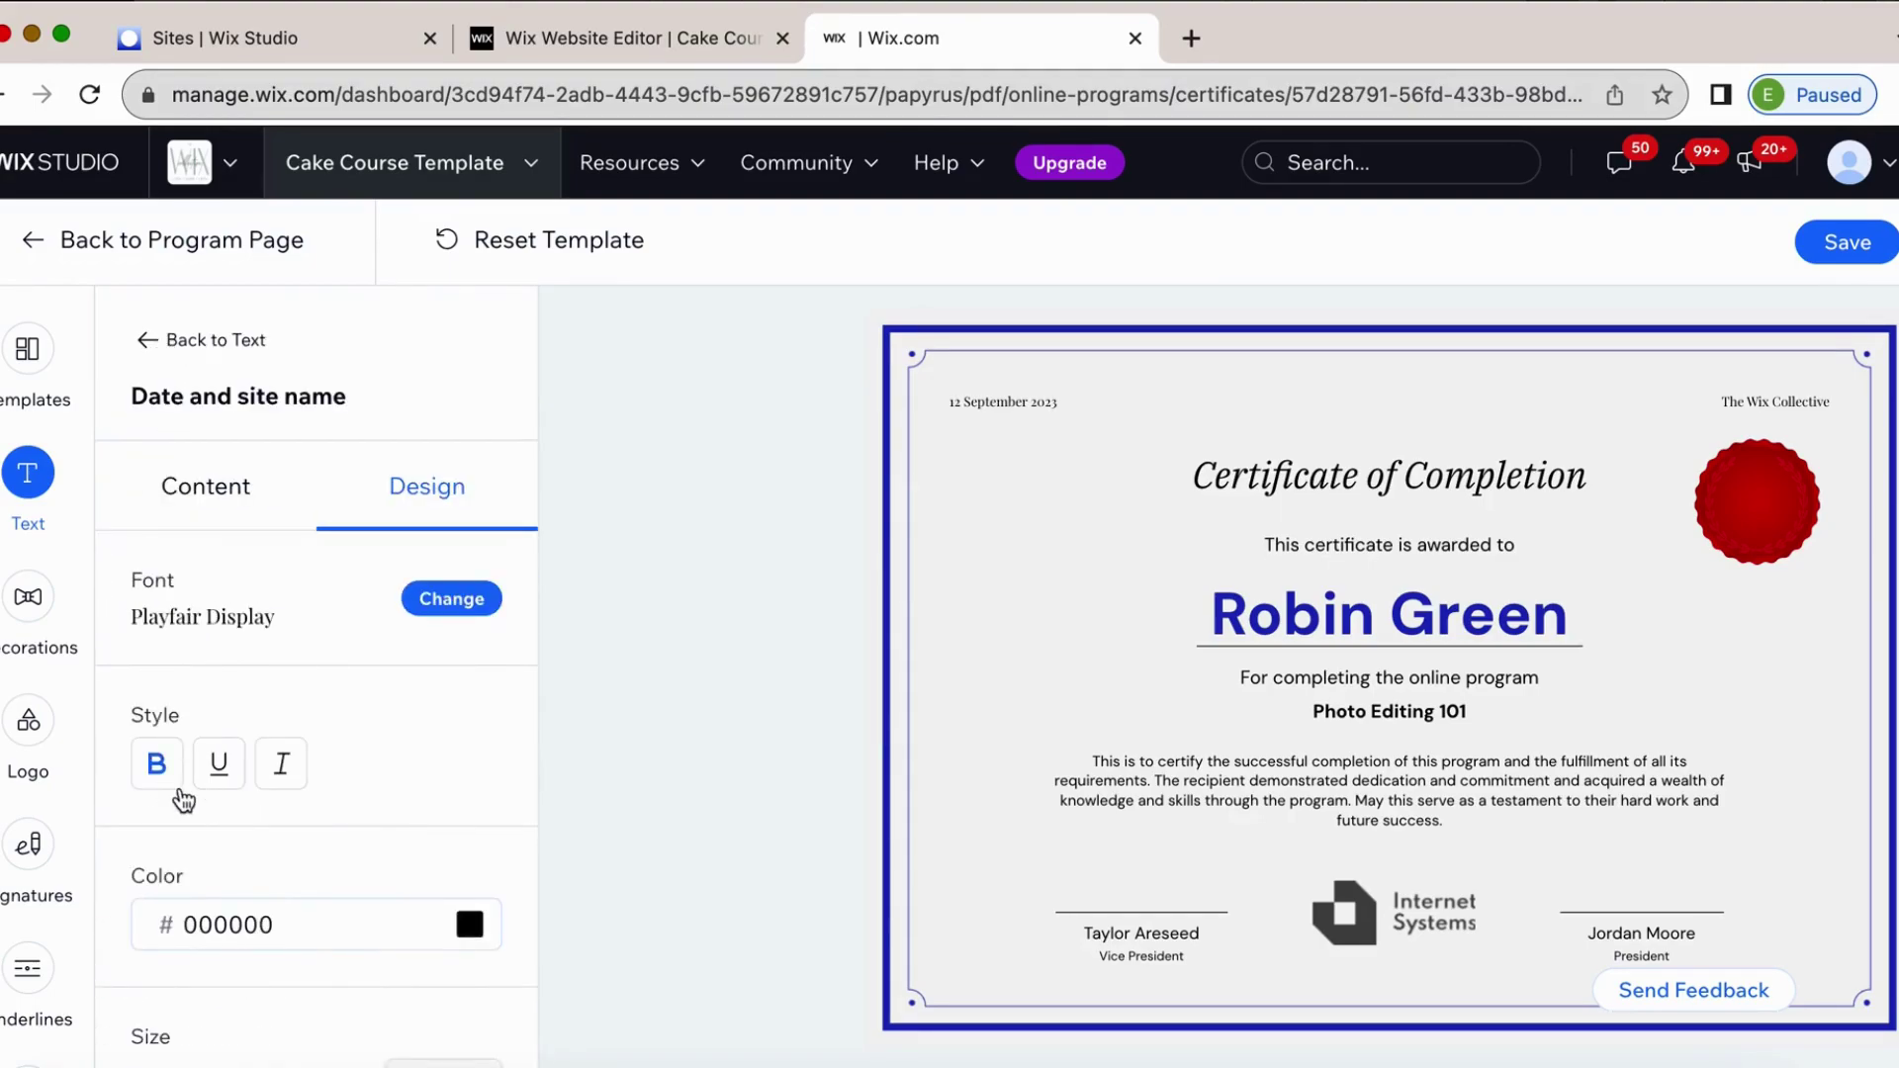
pyautogui.scroll(-1, 178, 791)
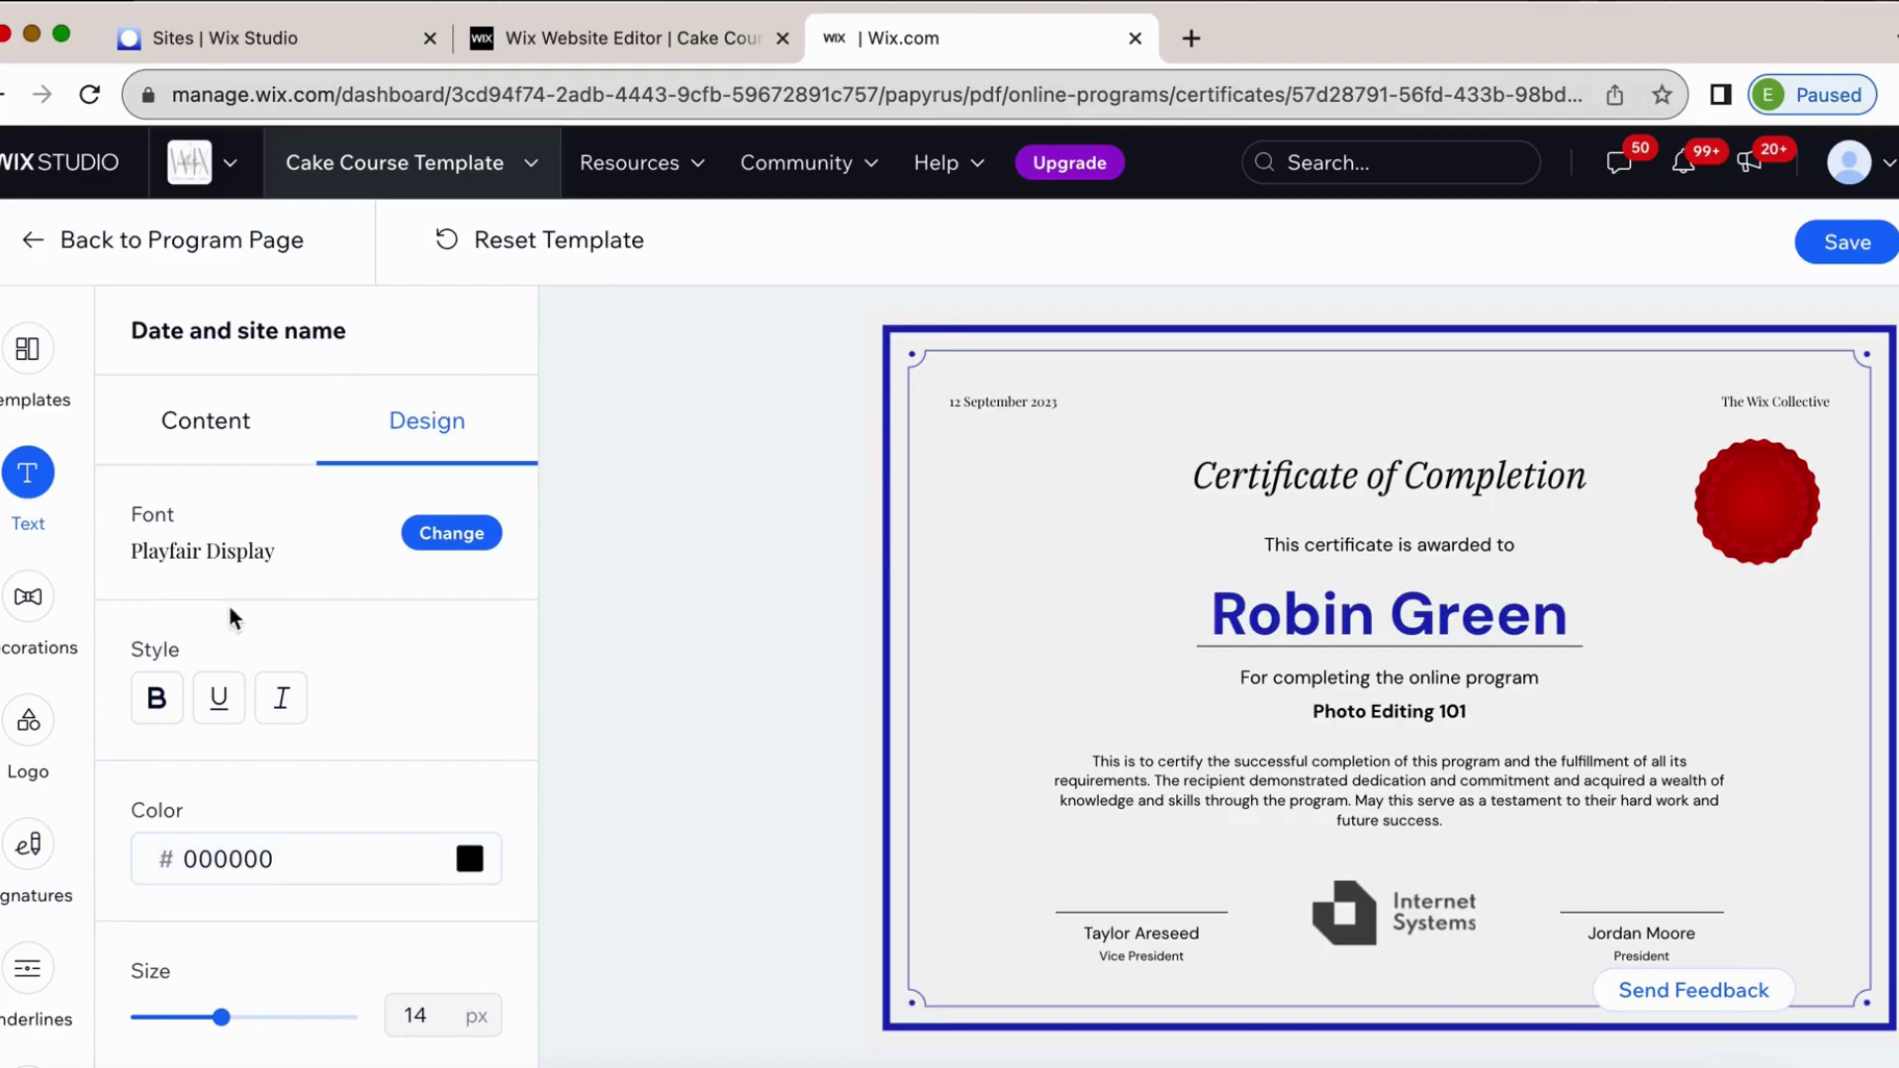
pyautogui.moveTo(222, 1017); pyautogui.dragTo(356, 1019)
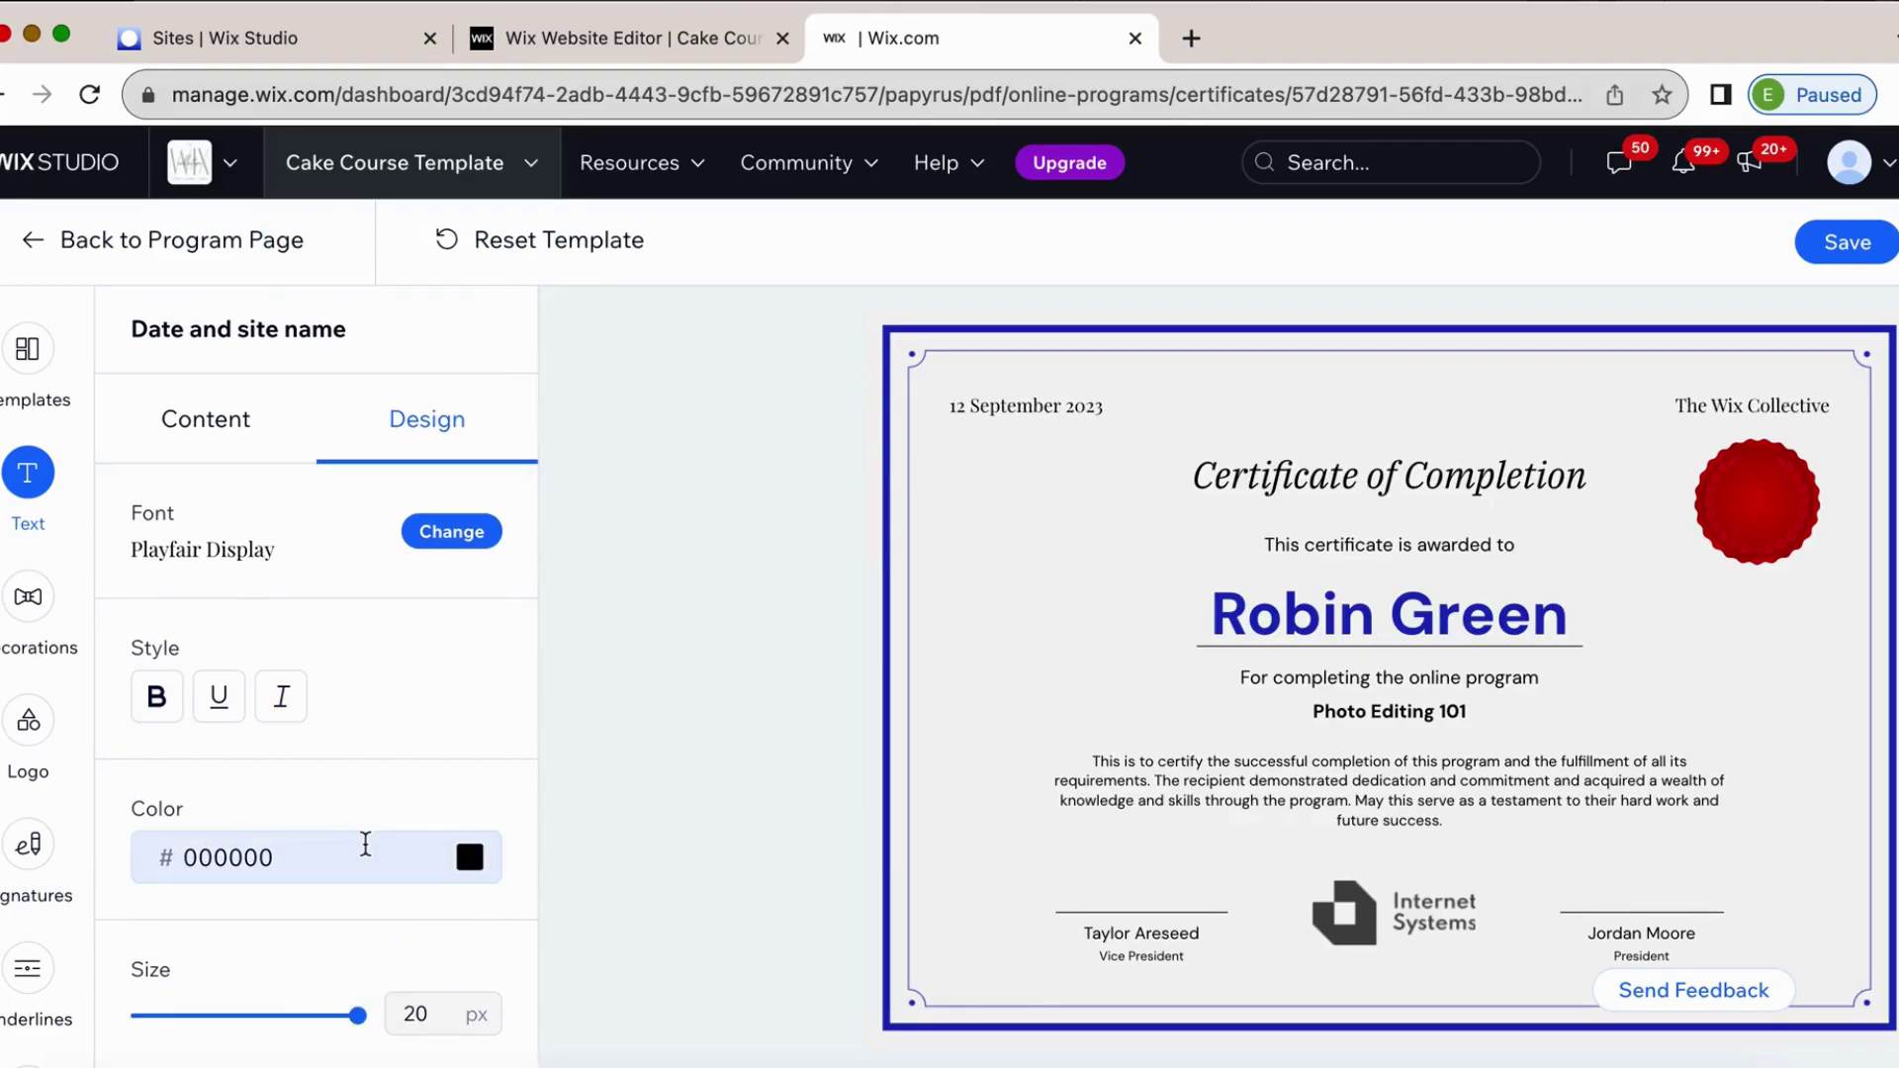
# Make the certificate title bold, then bring up the Subtitles text settings.
pyautogui.scroll(2, 356, 672)
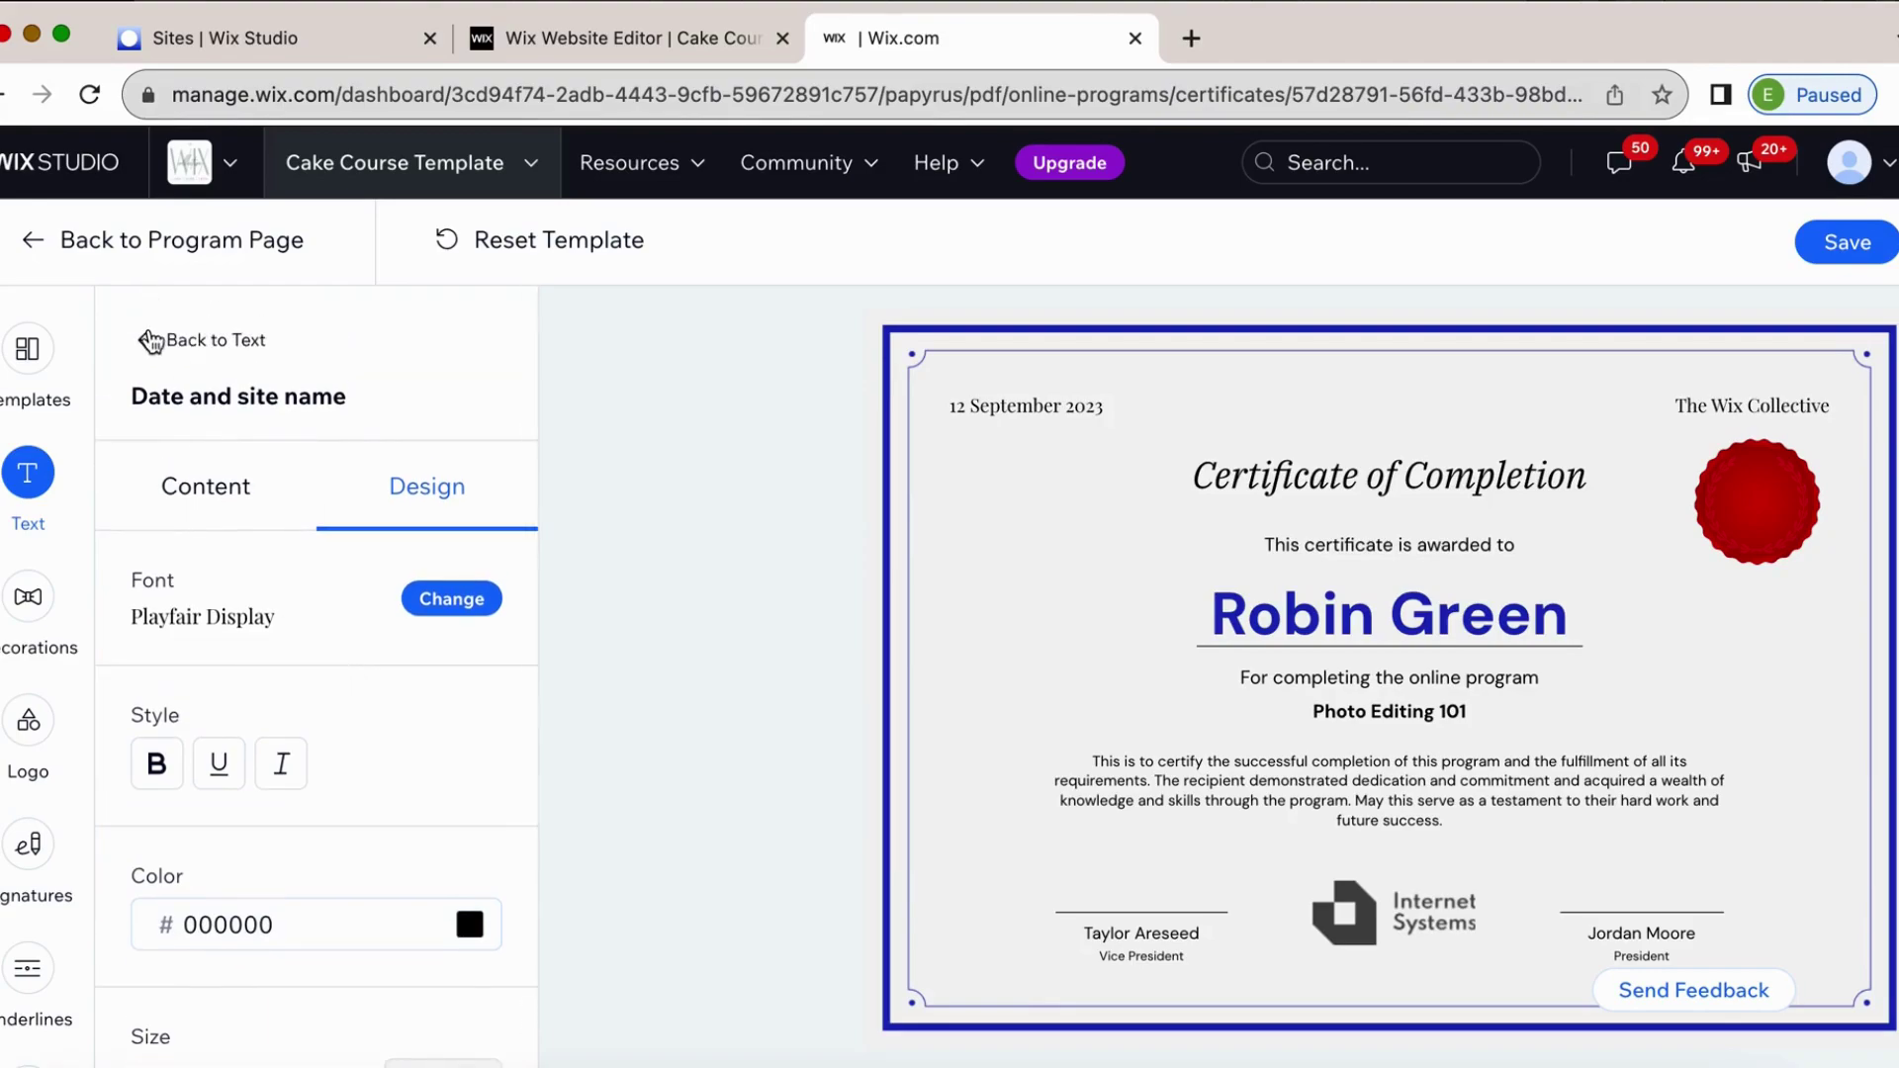
pyautogui.click(152, 338)
pyautogui.click(314, 693)
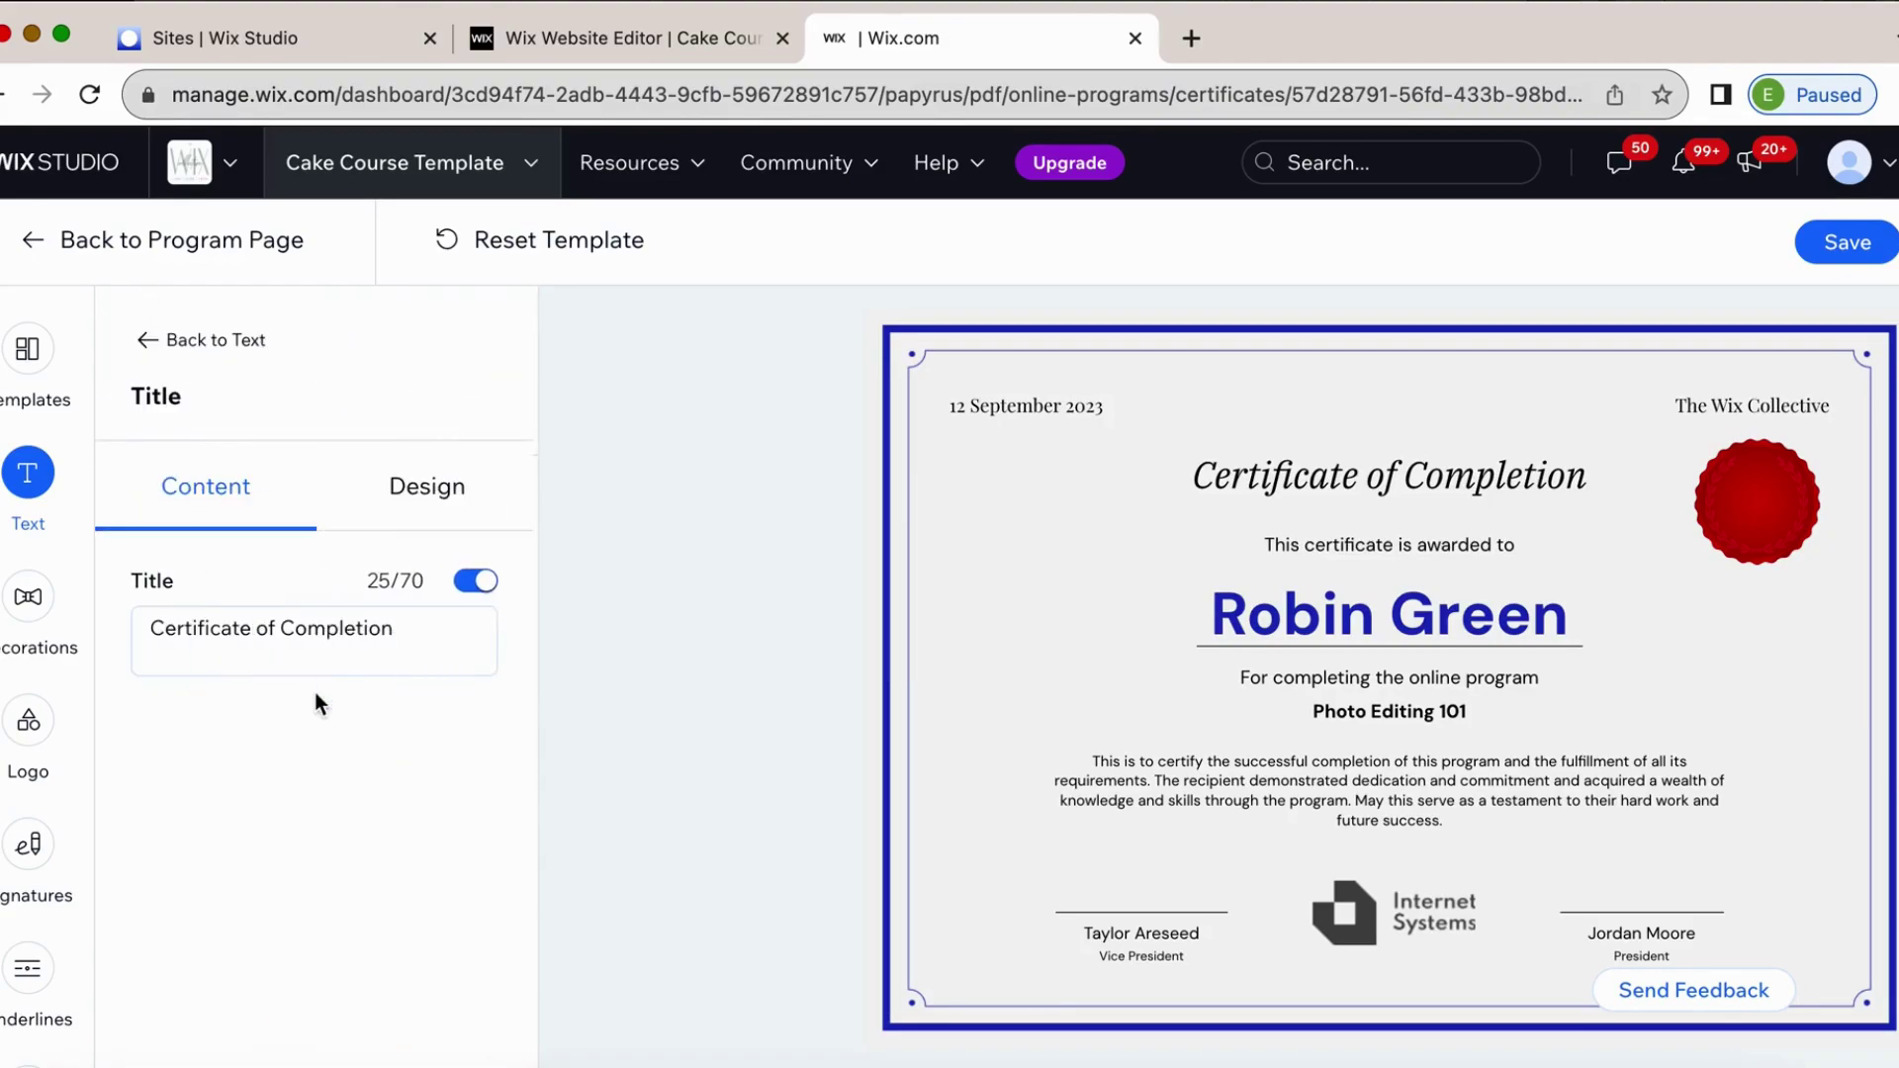
pyautogui.click(417, 638)
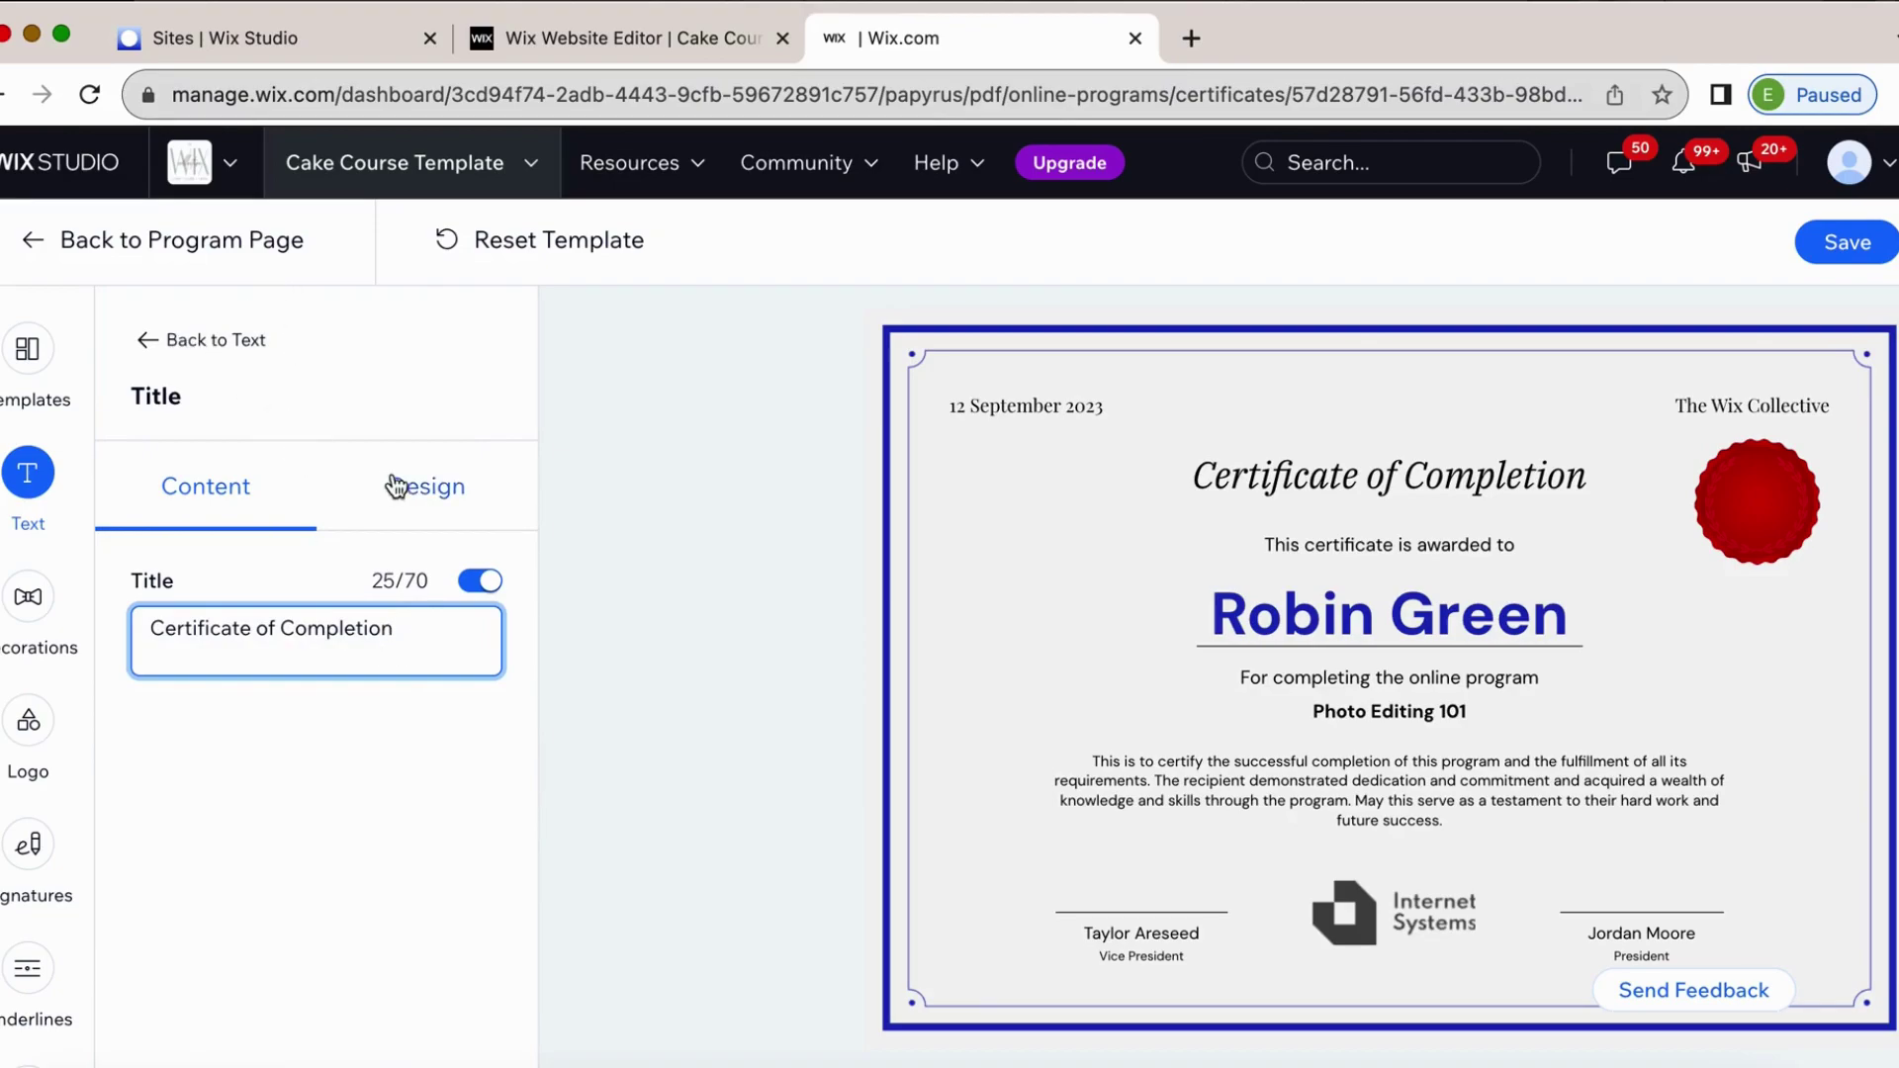
pyautogui.click(422, 483)
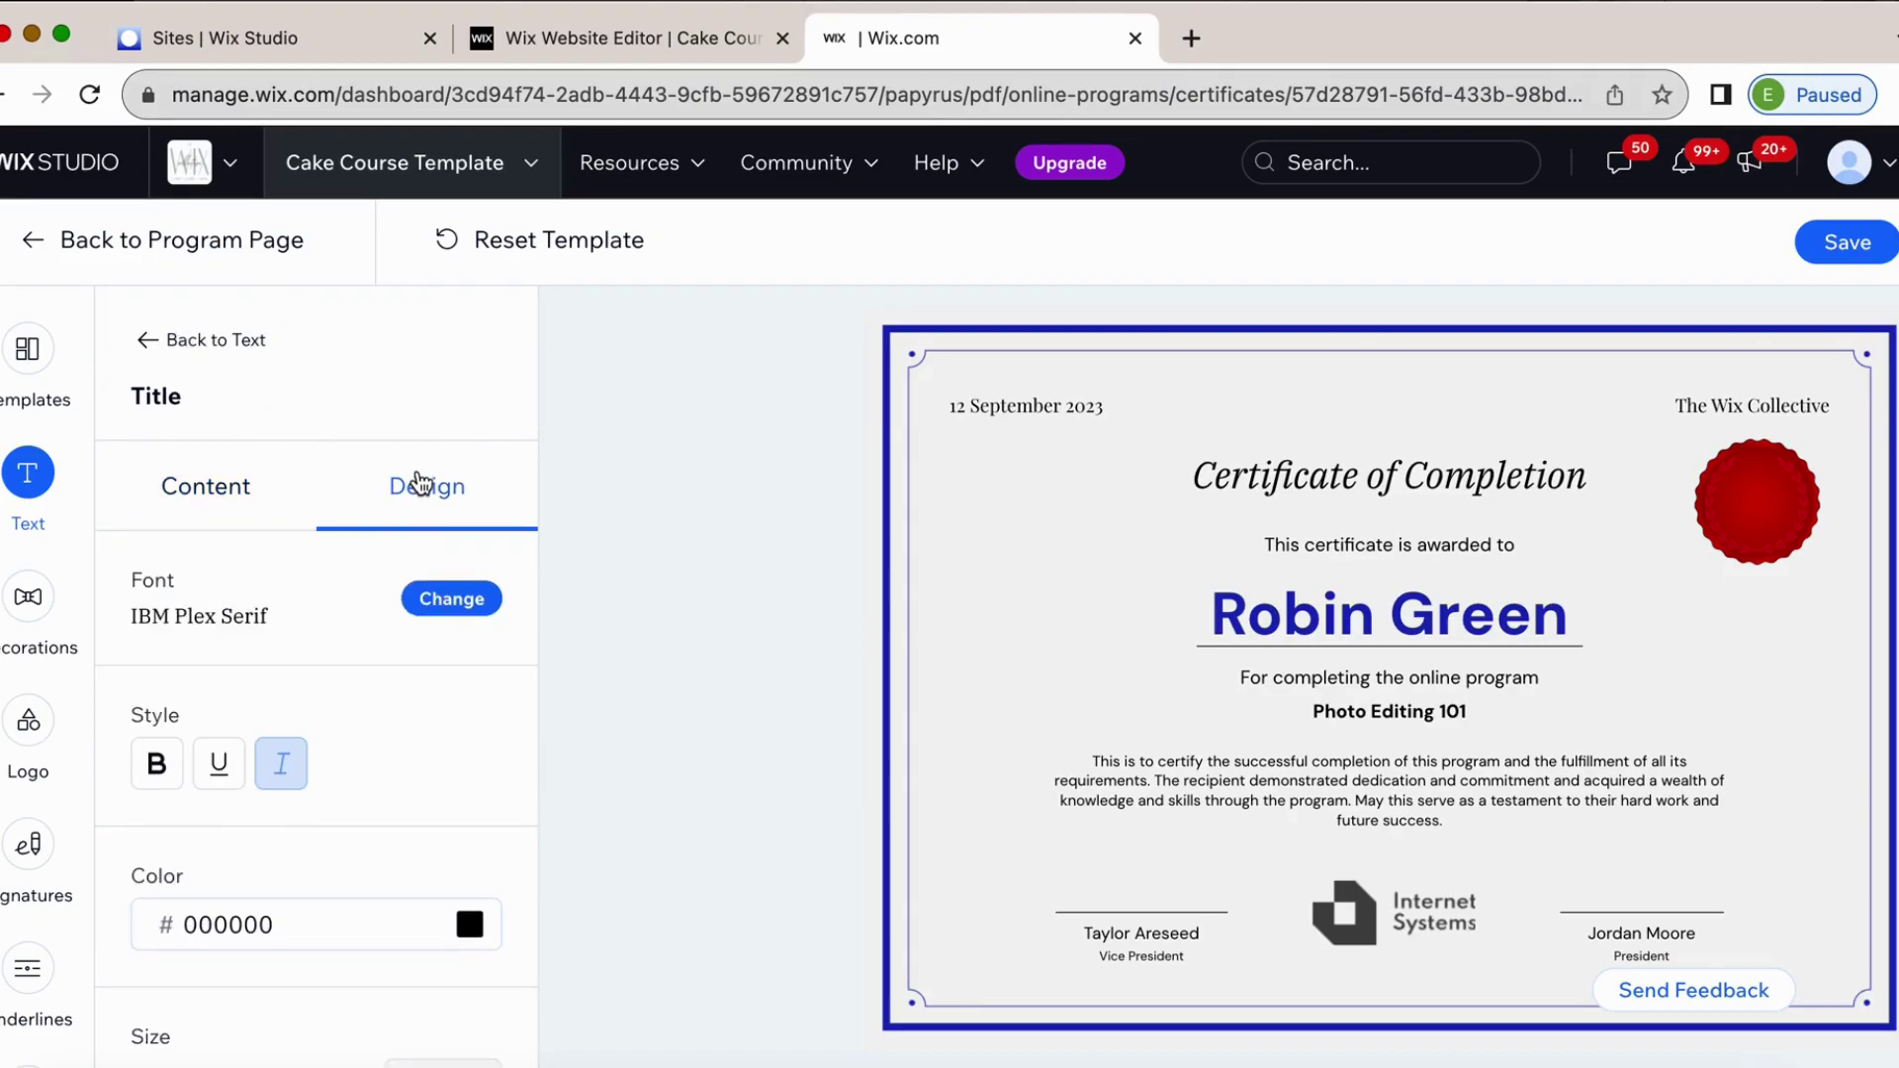
pyautogui.click(214, 767)
pyautogui.click(215, 767)
pyautogui.click(153, 769)
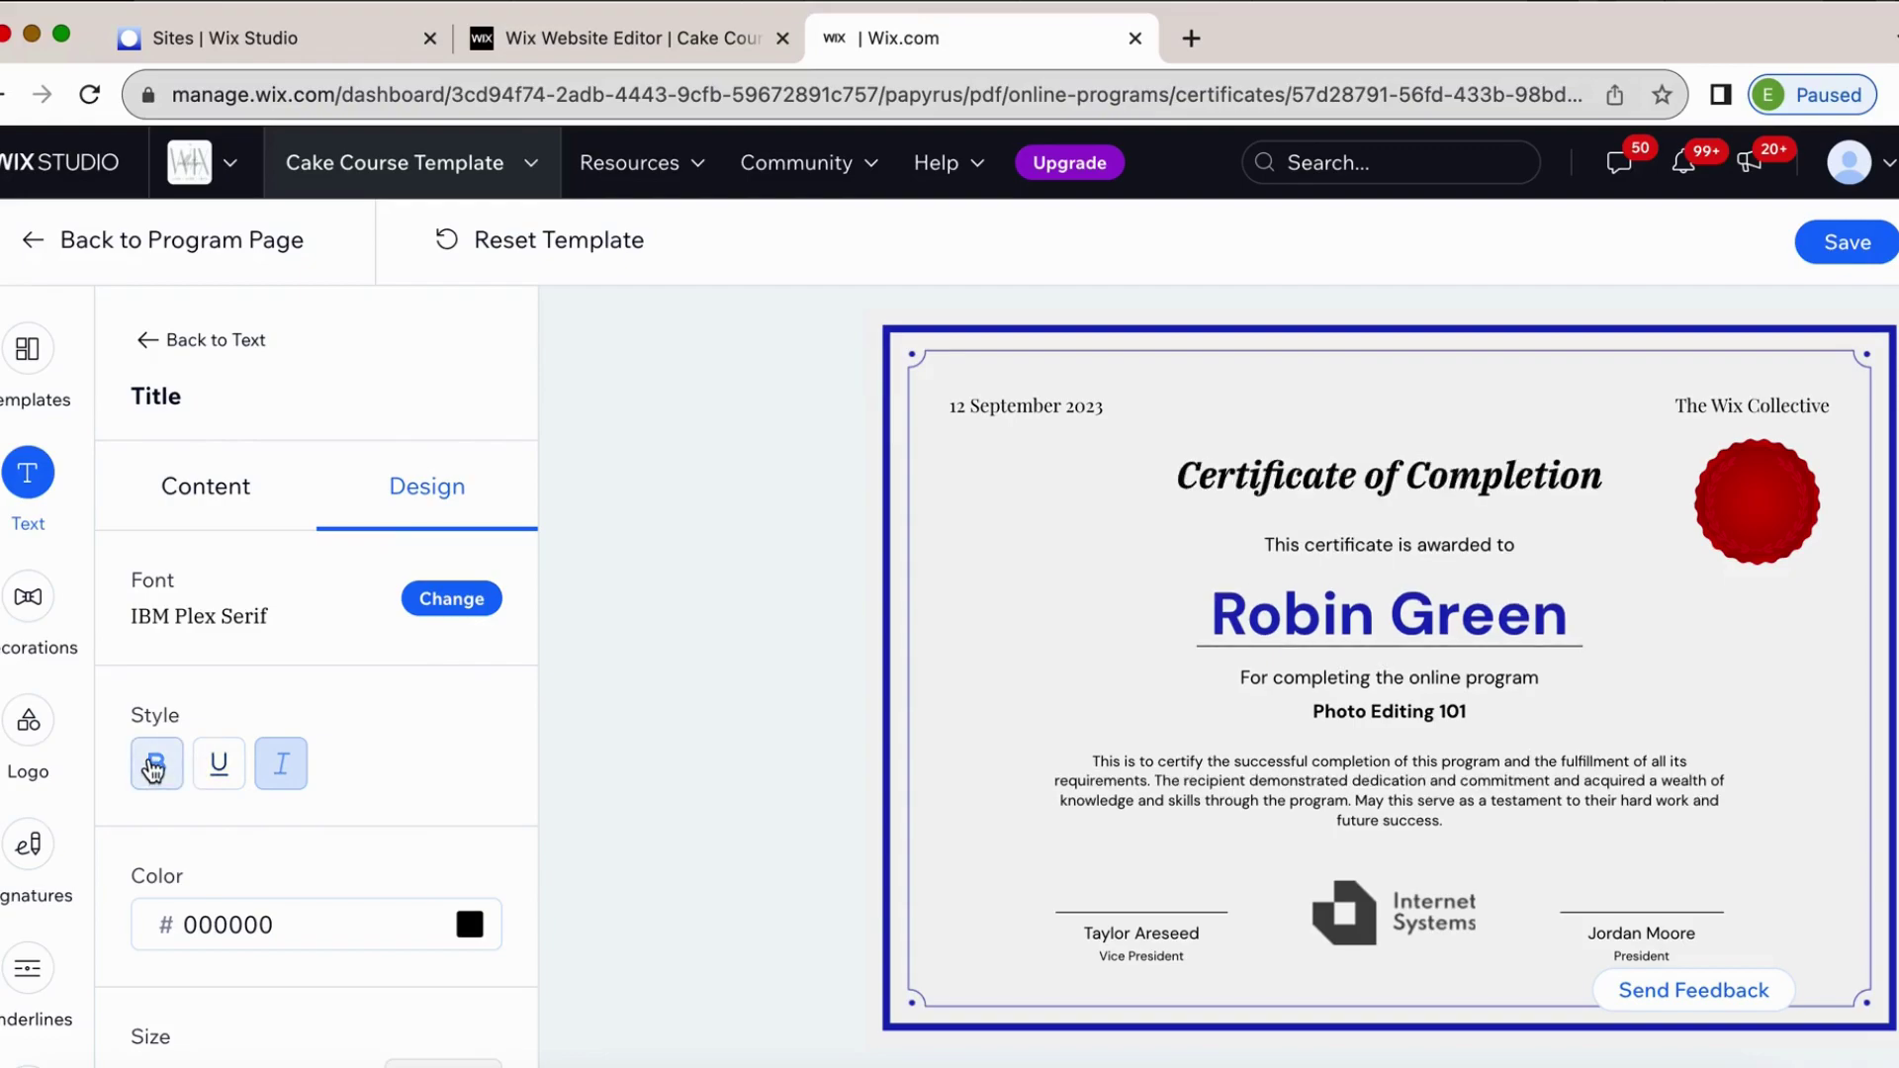
pyautogui.click(163, 339)
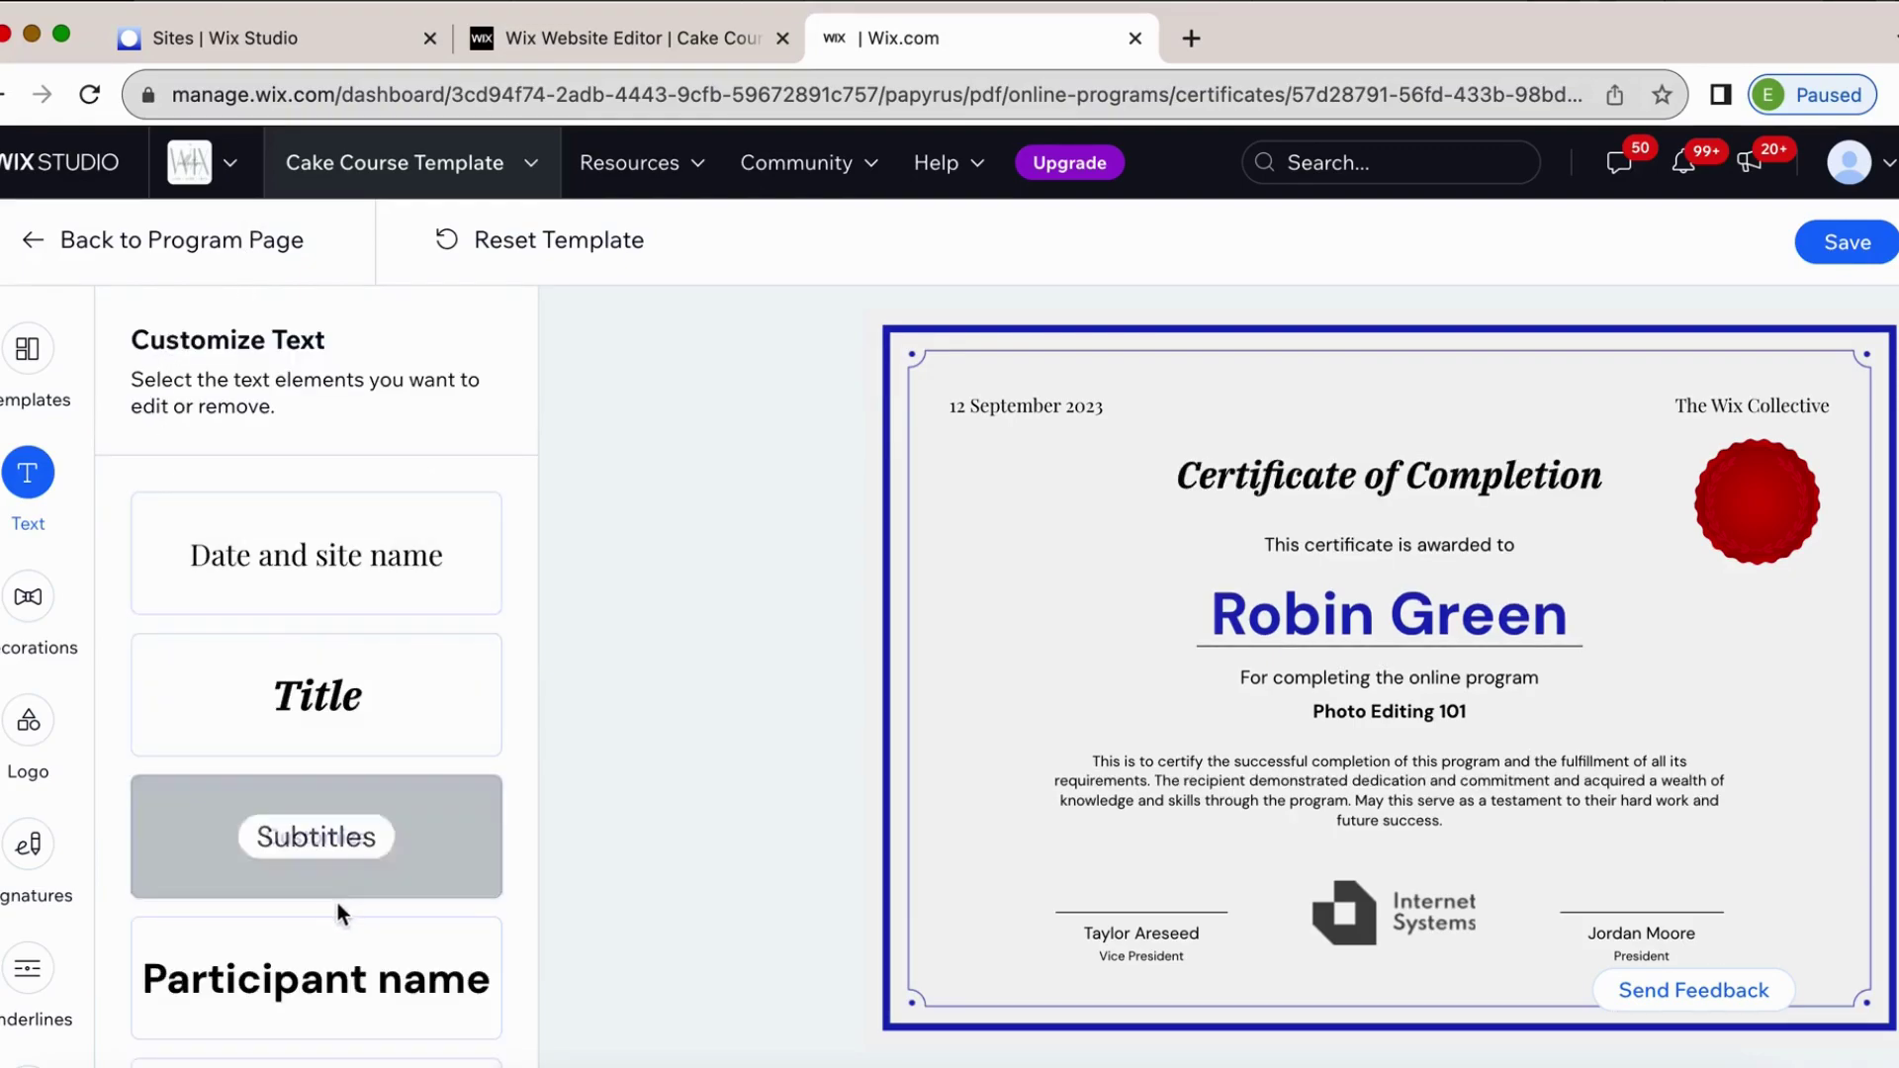
pyautogui.click(346, 856)
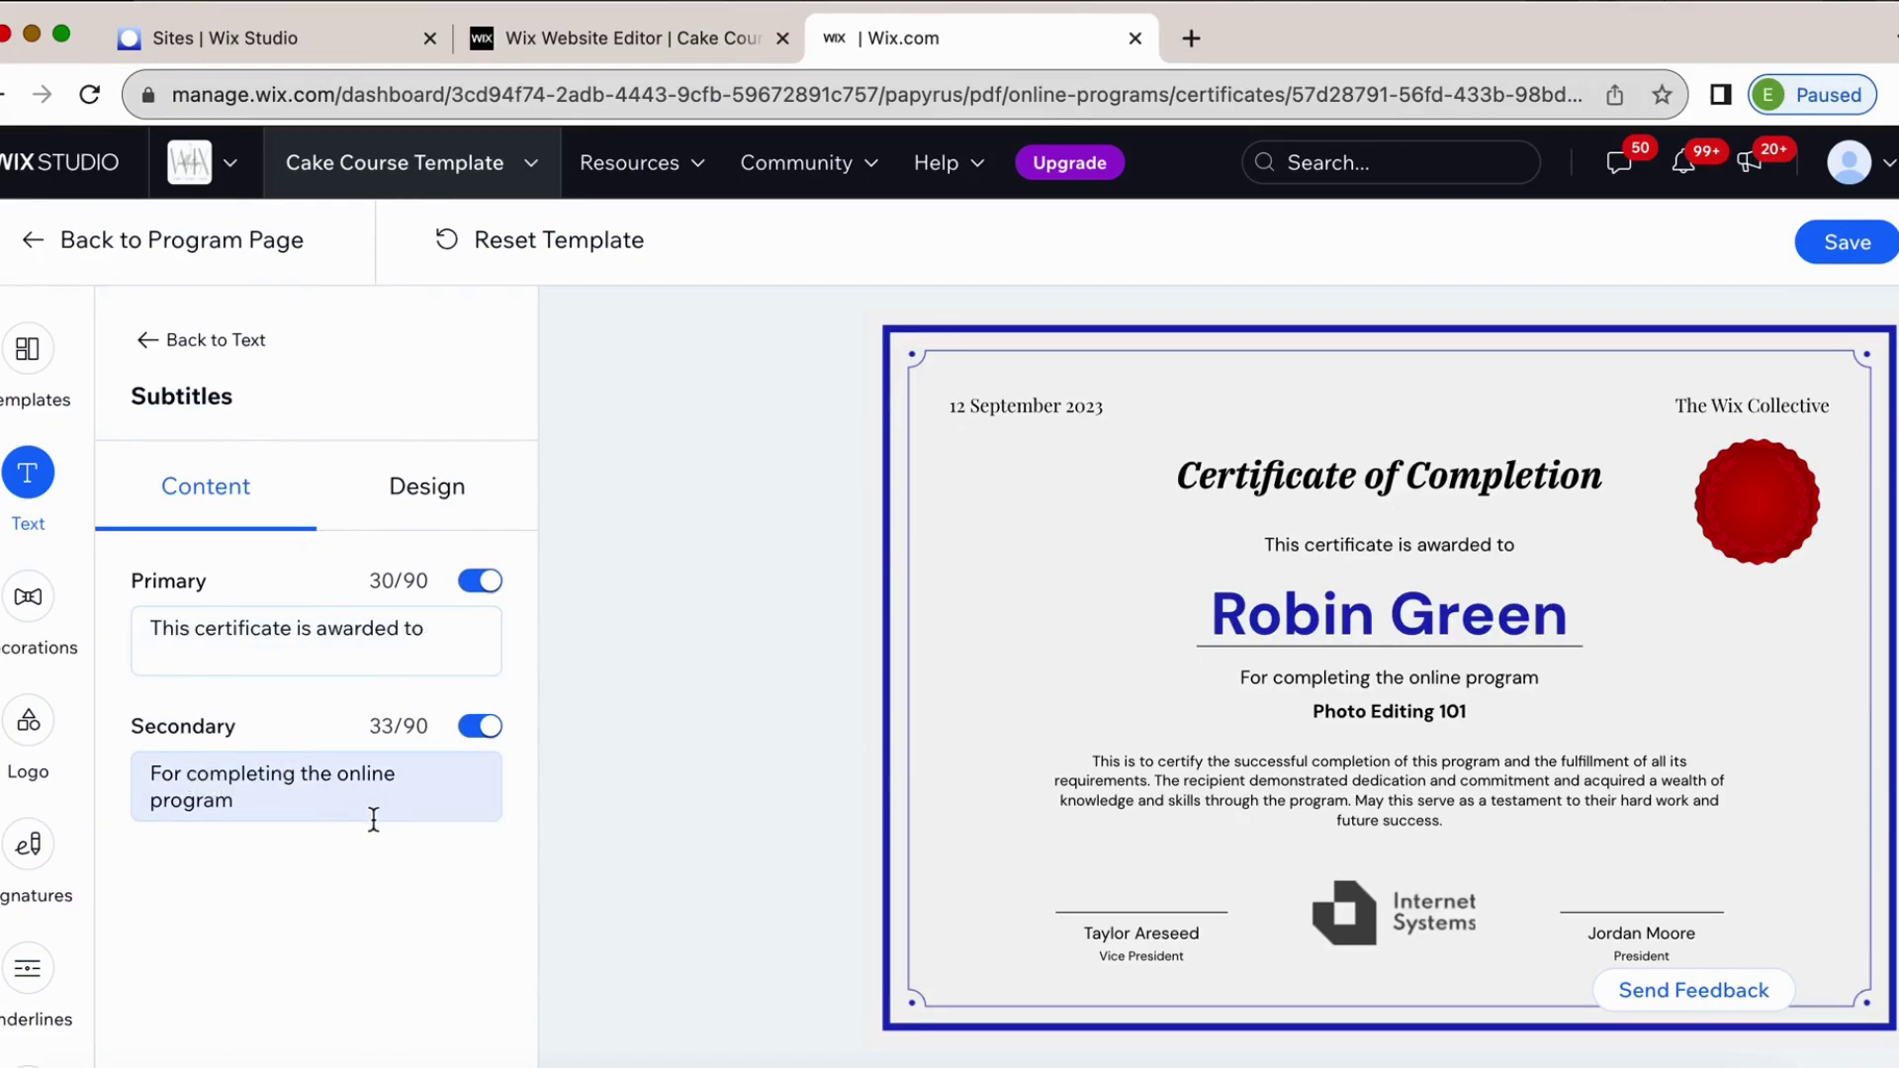
# Try Comforter, Kaushan Script, Syne and Lobster for the participant name, then apply WindSong.
pyautogui.click(188, 346)
pyautogui.moveTo(323, 1034)
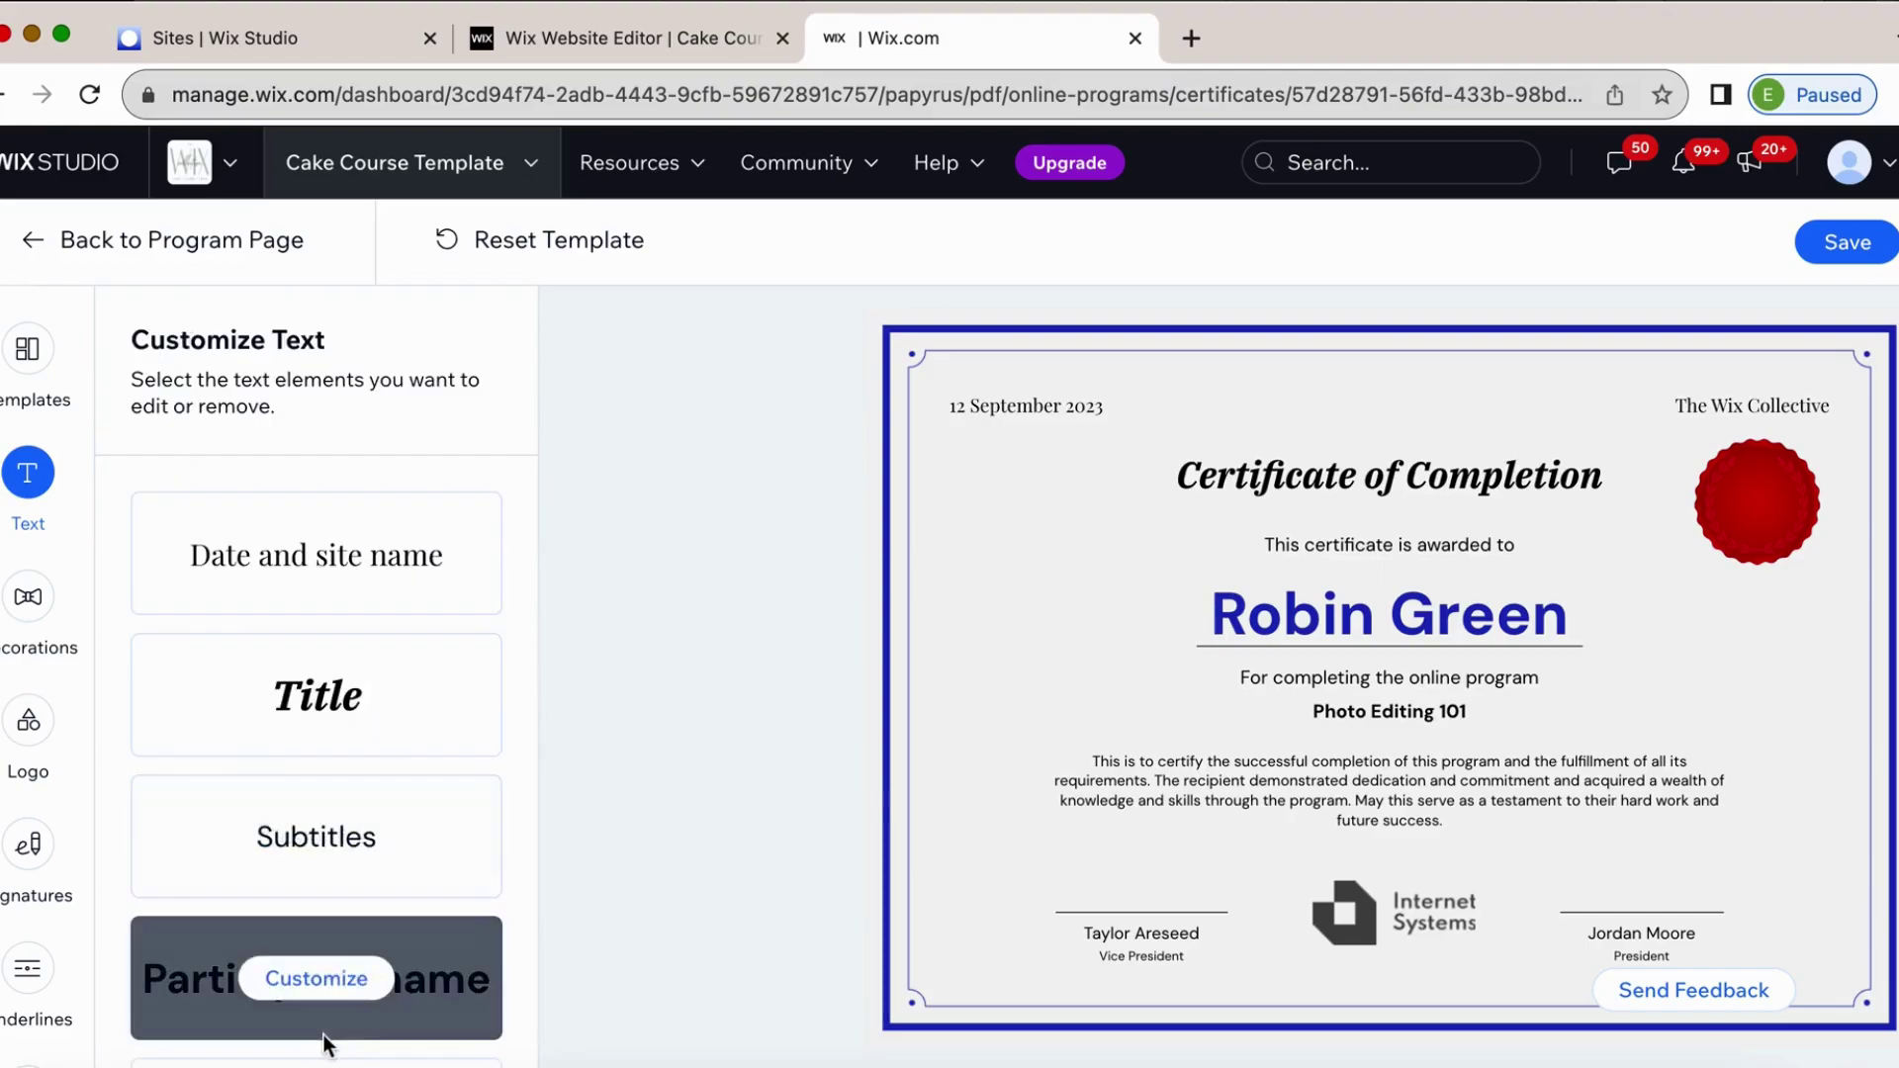
pyautogui.click(334, 981)
pyautogui.click(468, 481)
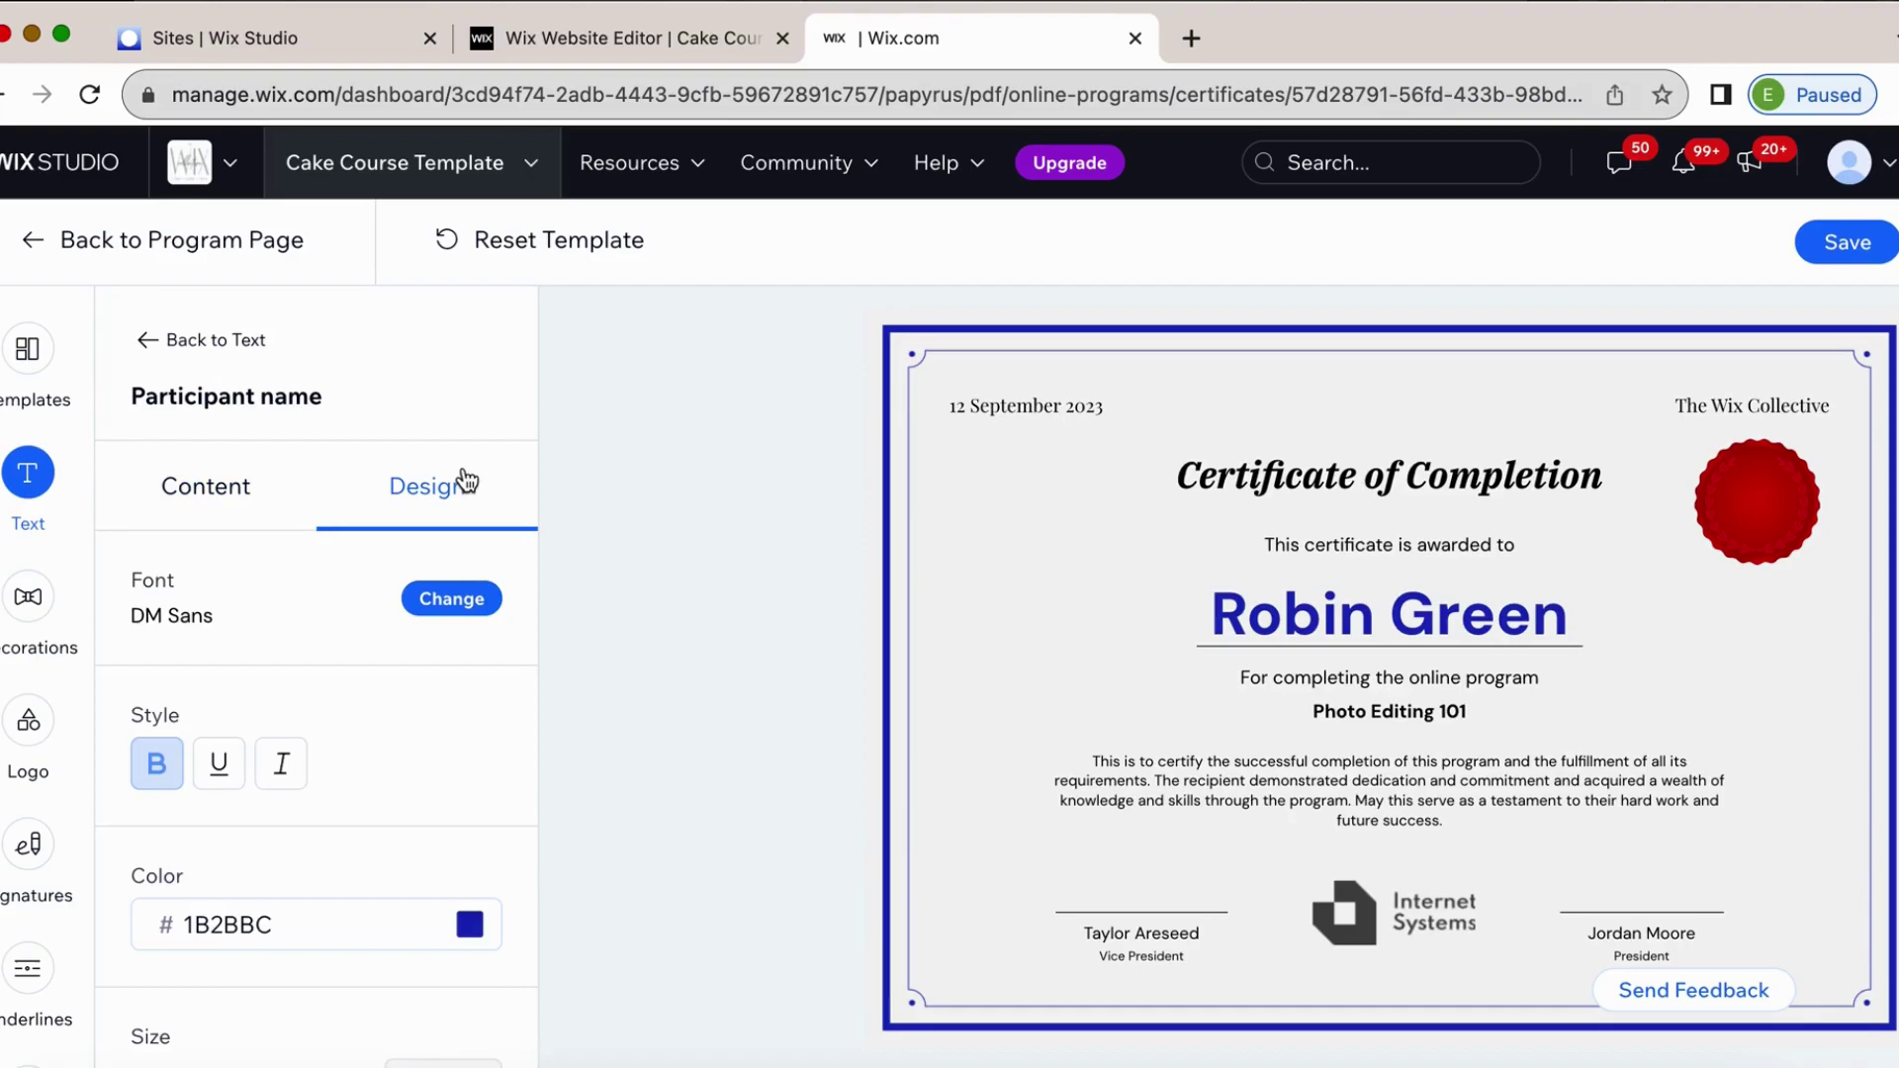
pyautogui.scroll(-1, 306, 772)
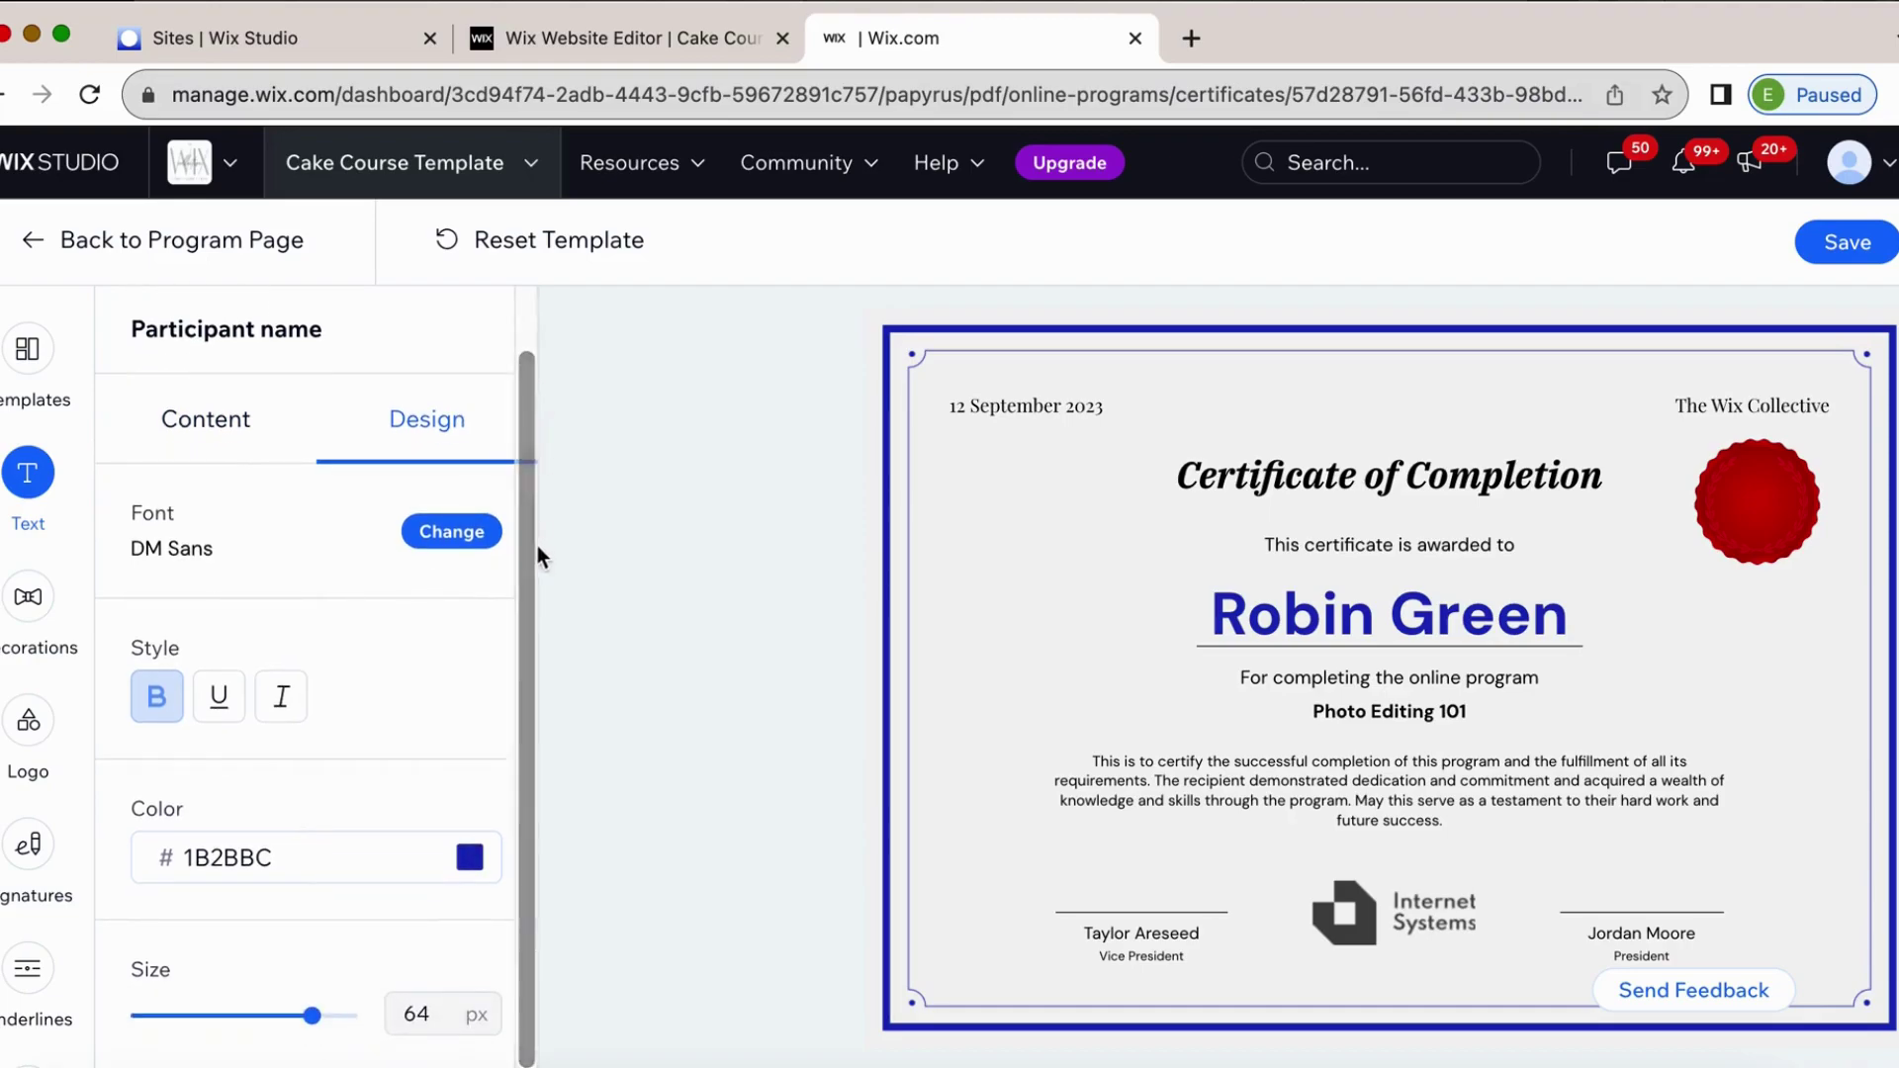
pyautogui.click(453, 524)
pyautogui.scroll(-8, 286, 806)
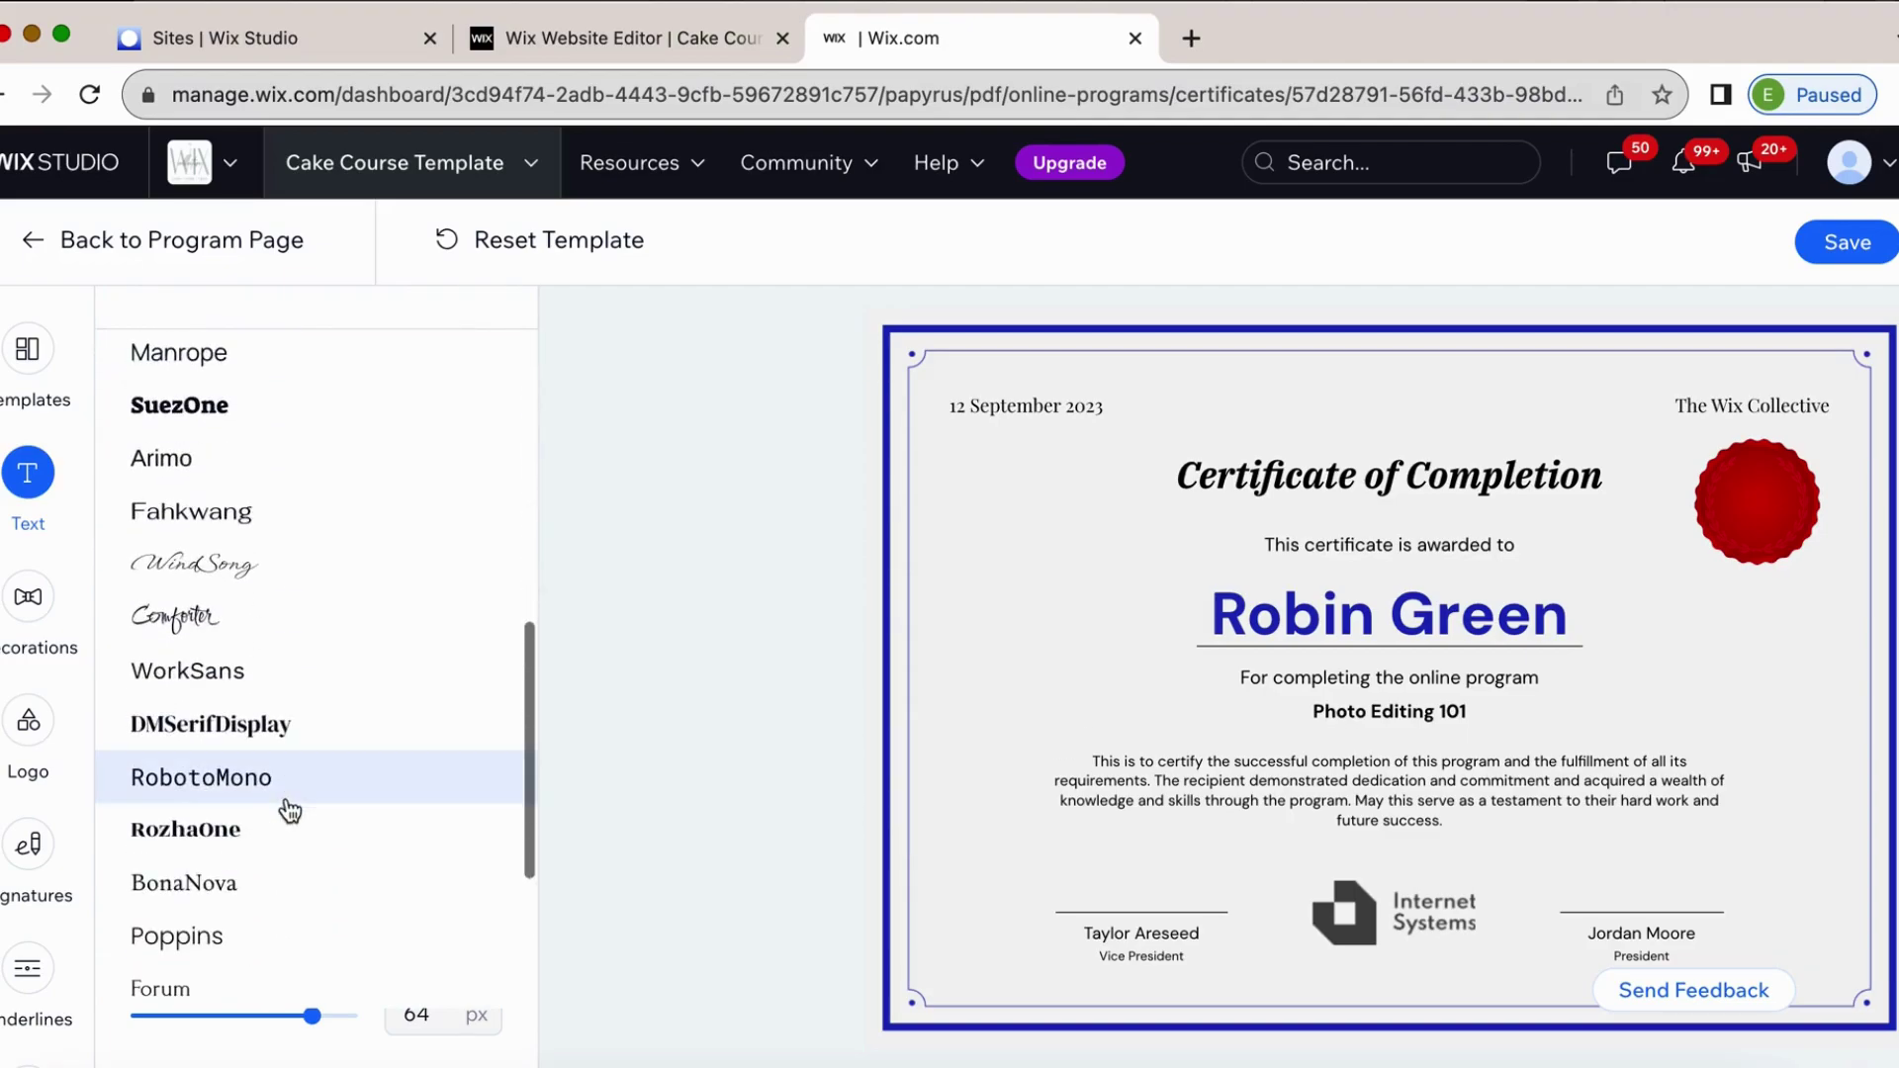
pyautogui.click(264, 627)
pyautogui.scroll(-6, 258, 692)
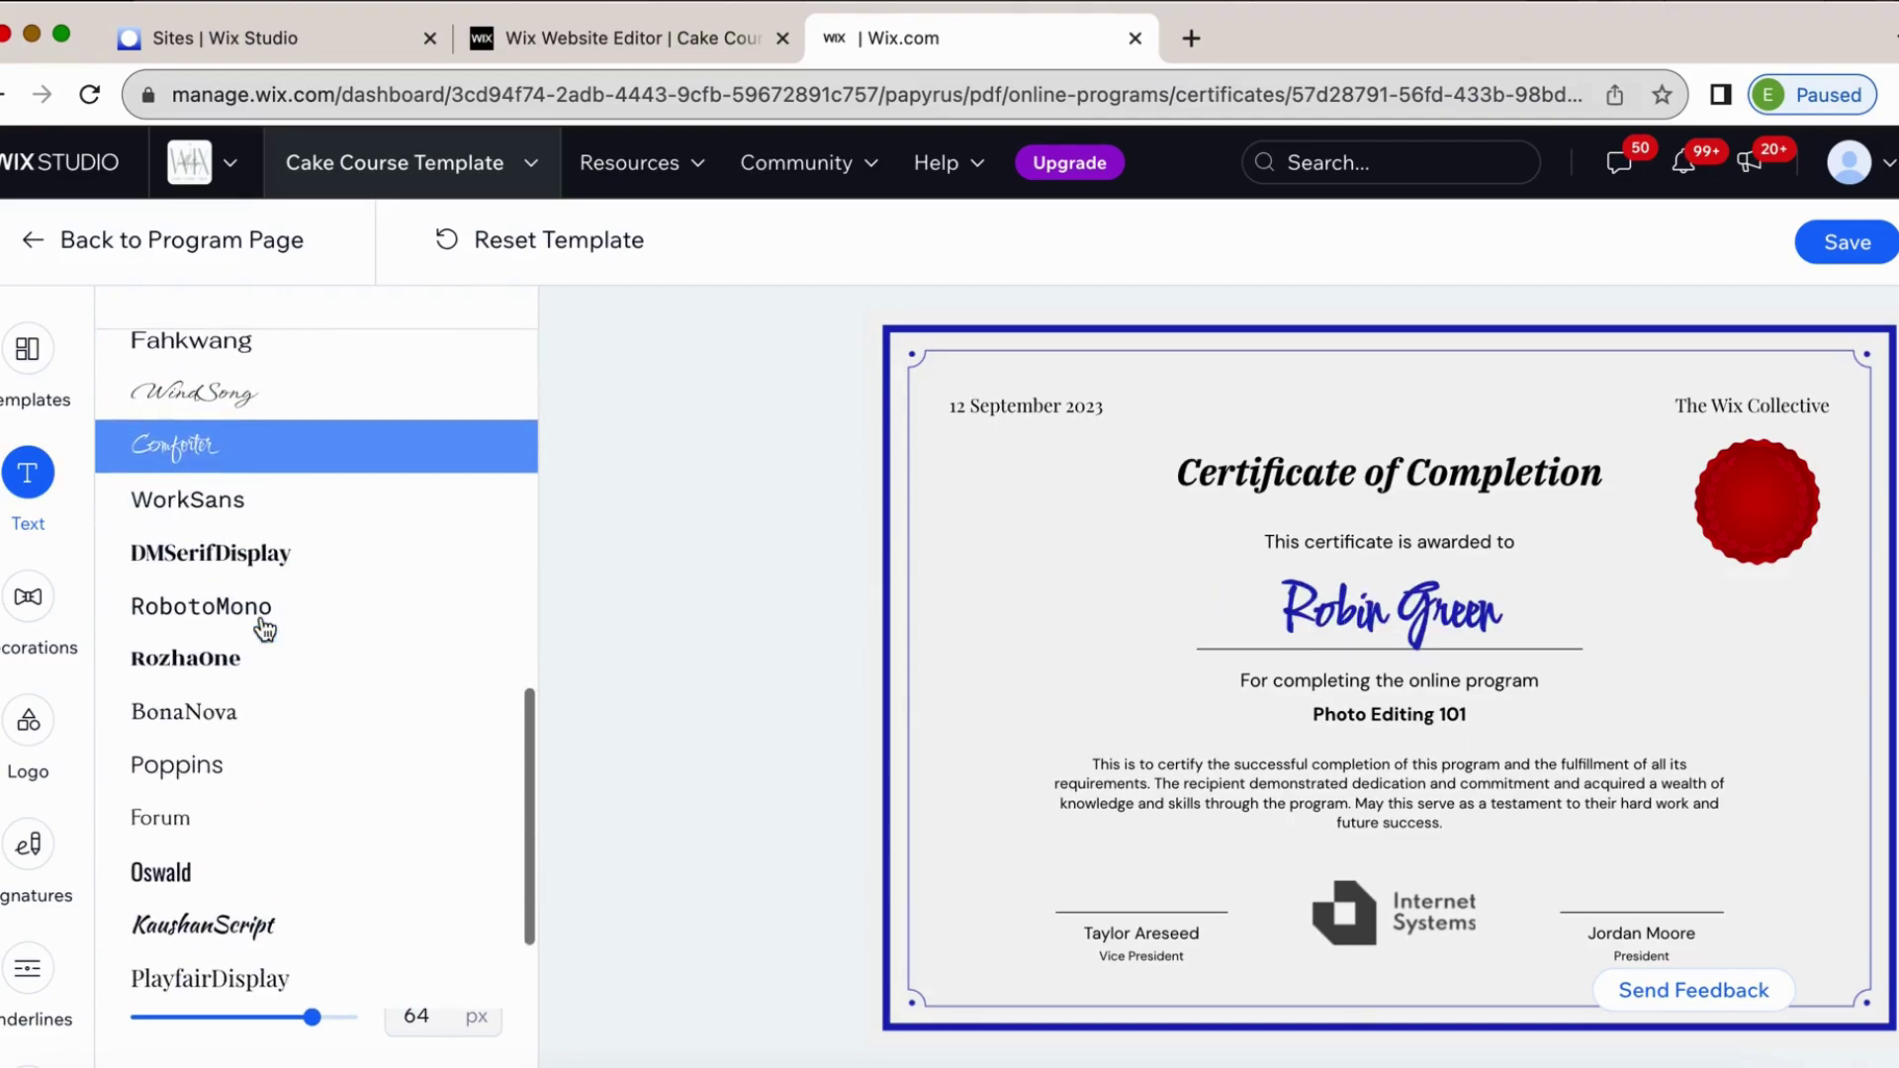
pyautogui.click(226, 782)
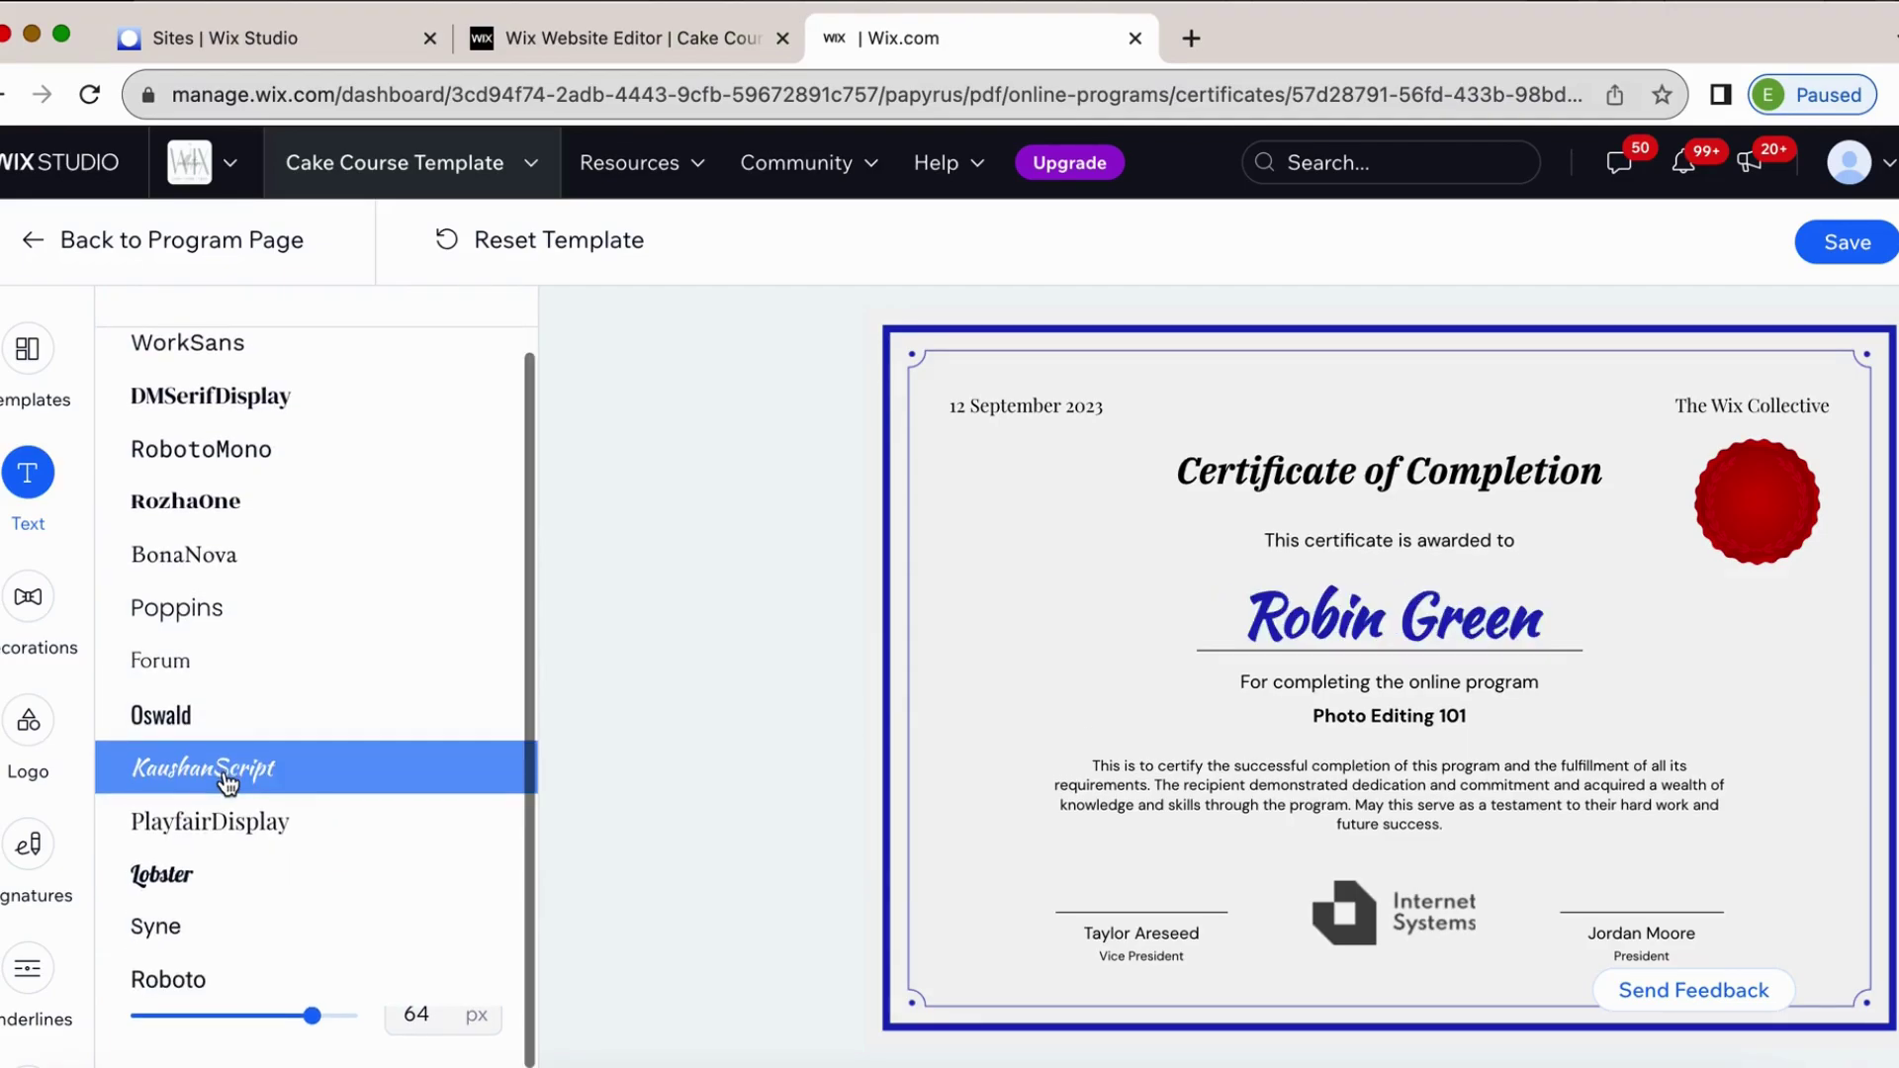
pyautogui.click(161, 922)
pyautogui.click(182, 876)
pyautogui.scroll(5, 198, 871)
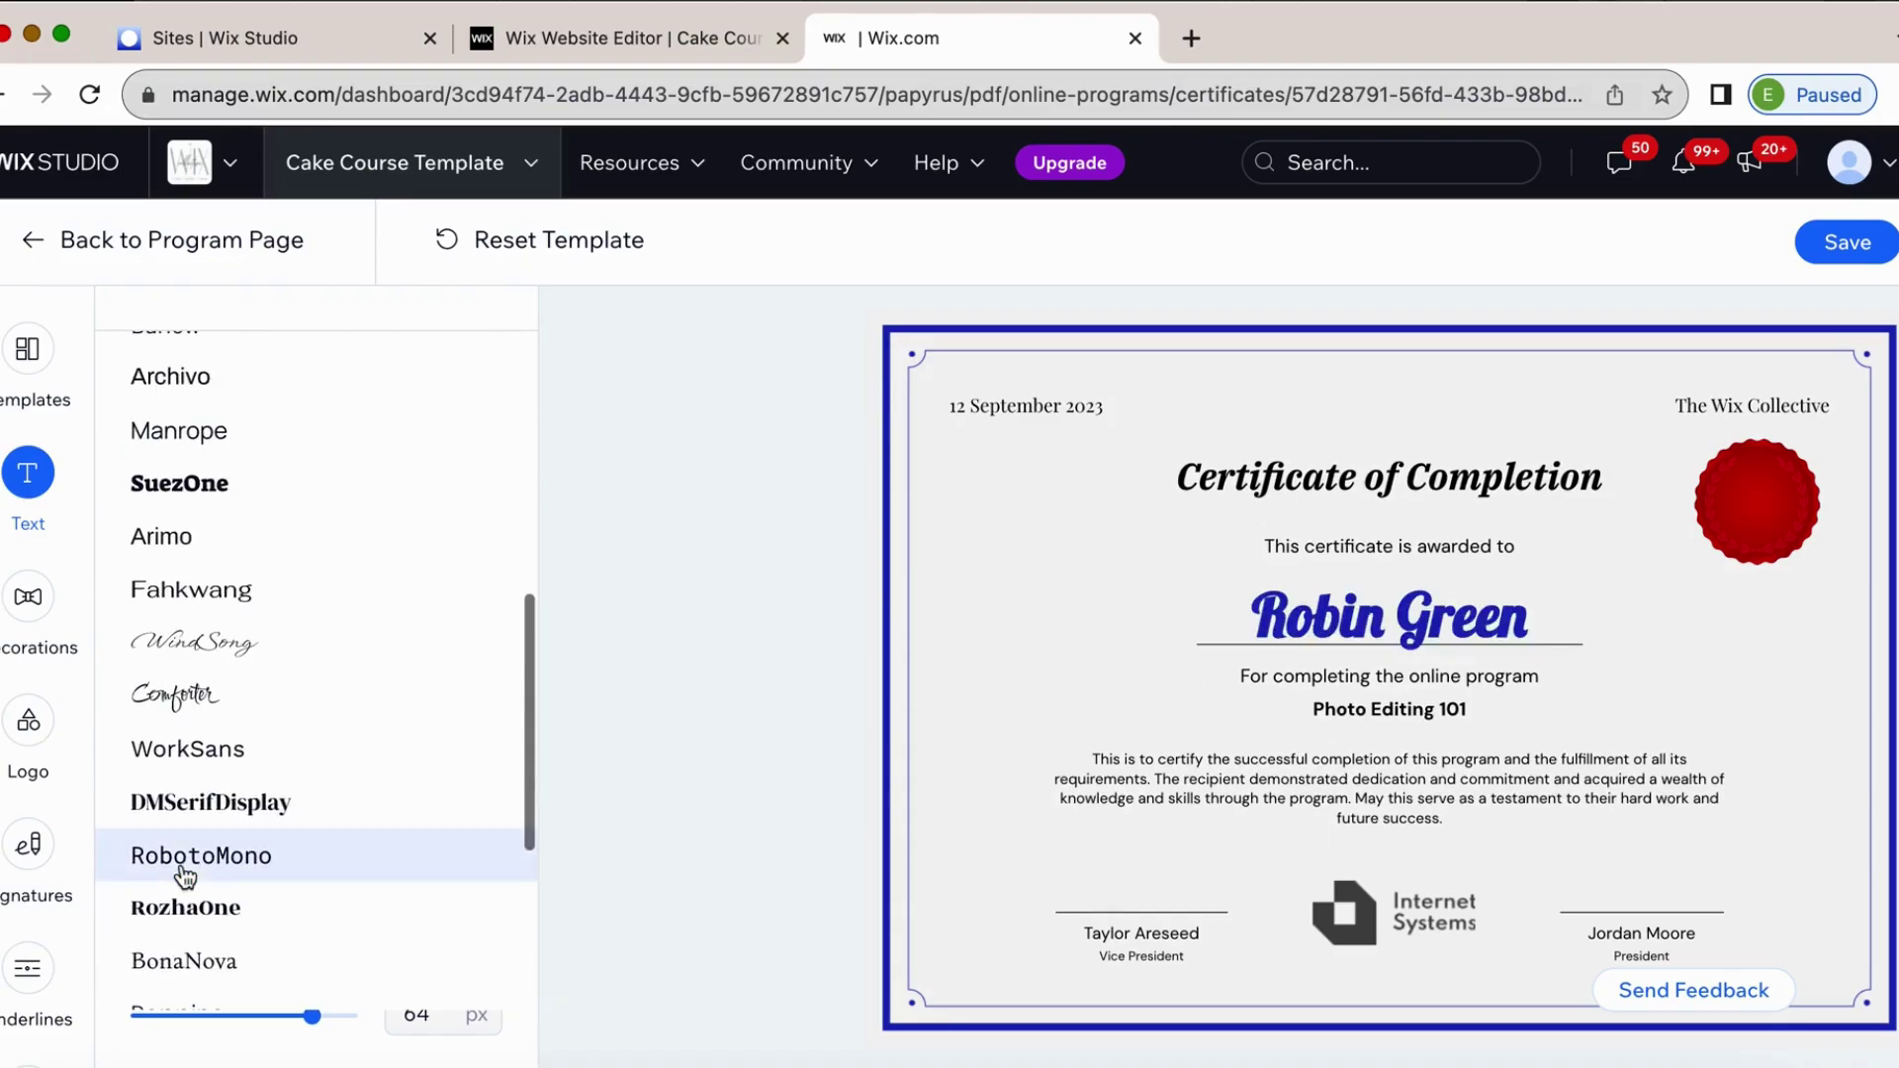
pyautogui.click(241, 648)
pyautogui.scroll(8, 241, 652)
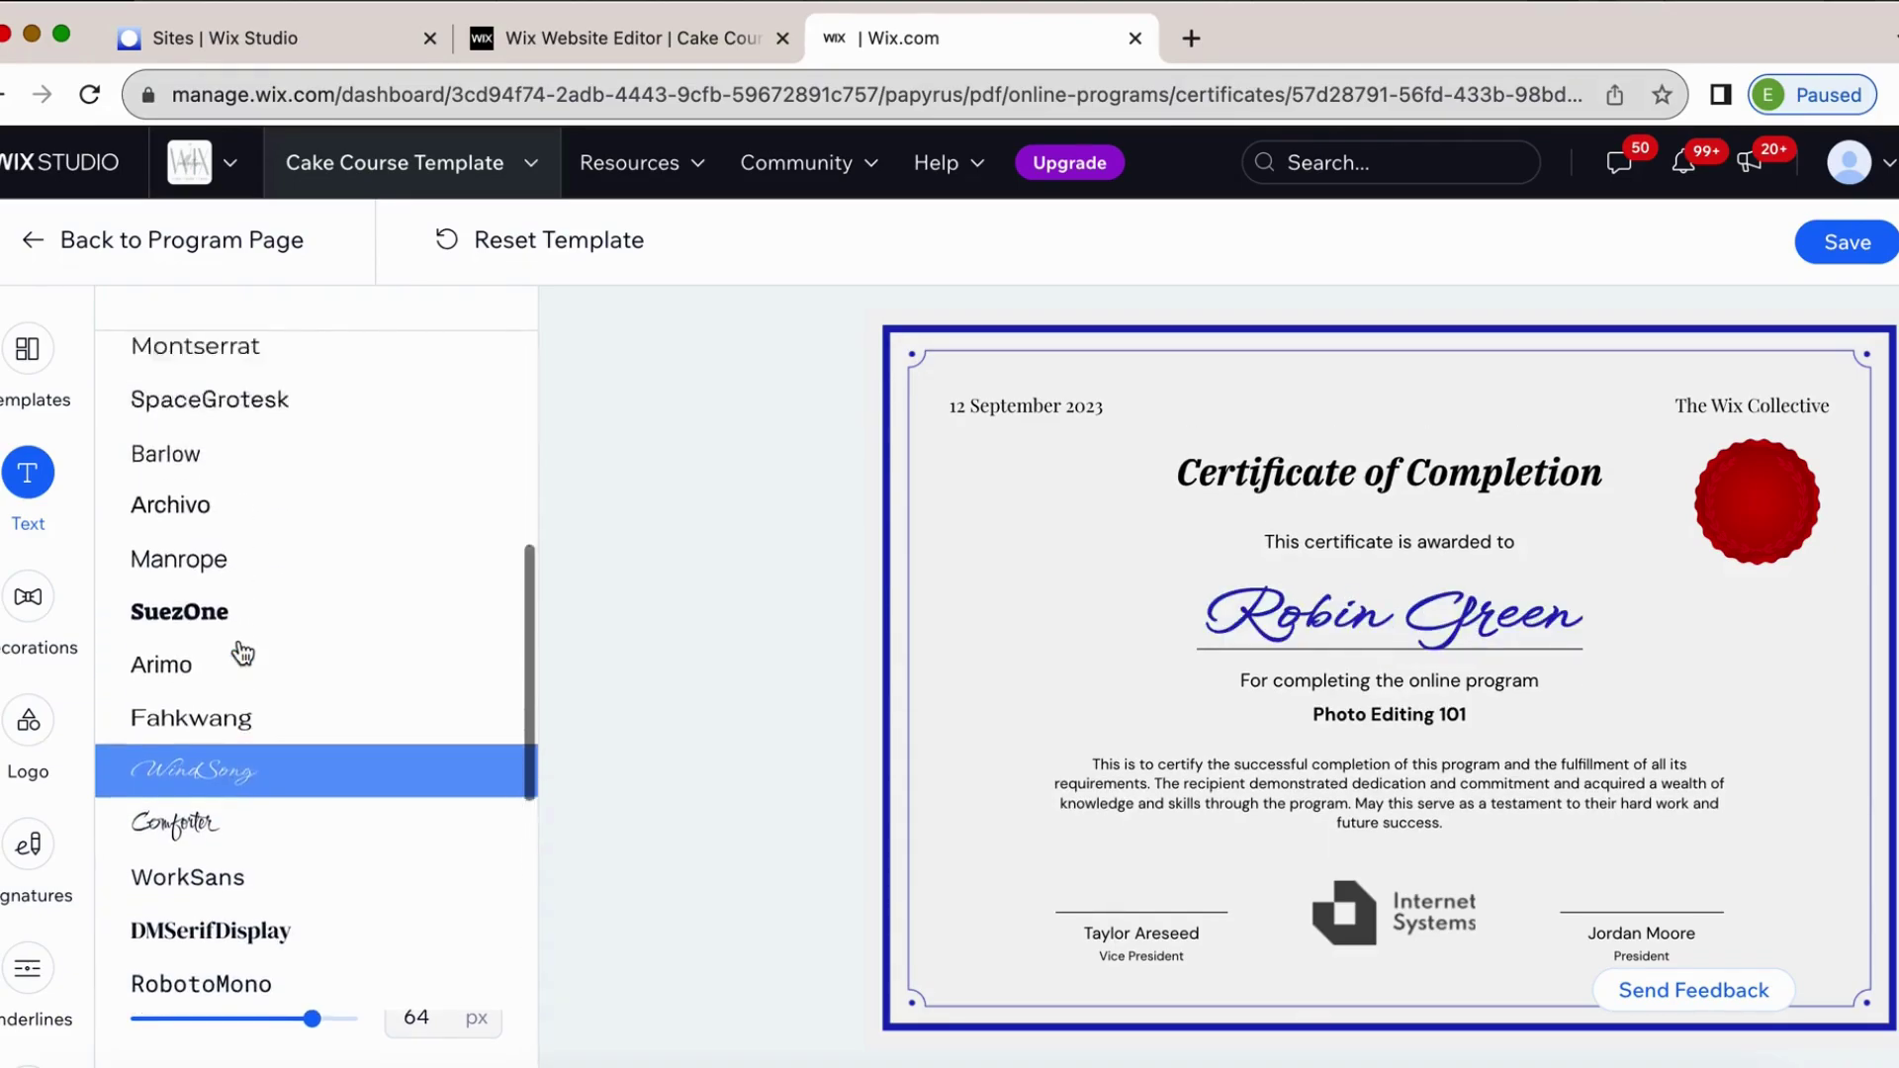
pyautogui.scroll(-12, 242, 653)
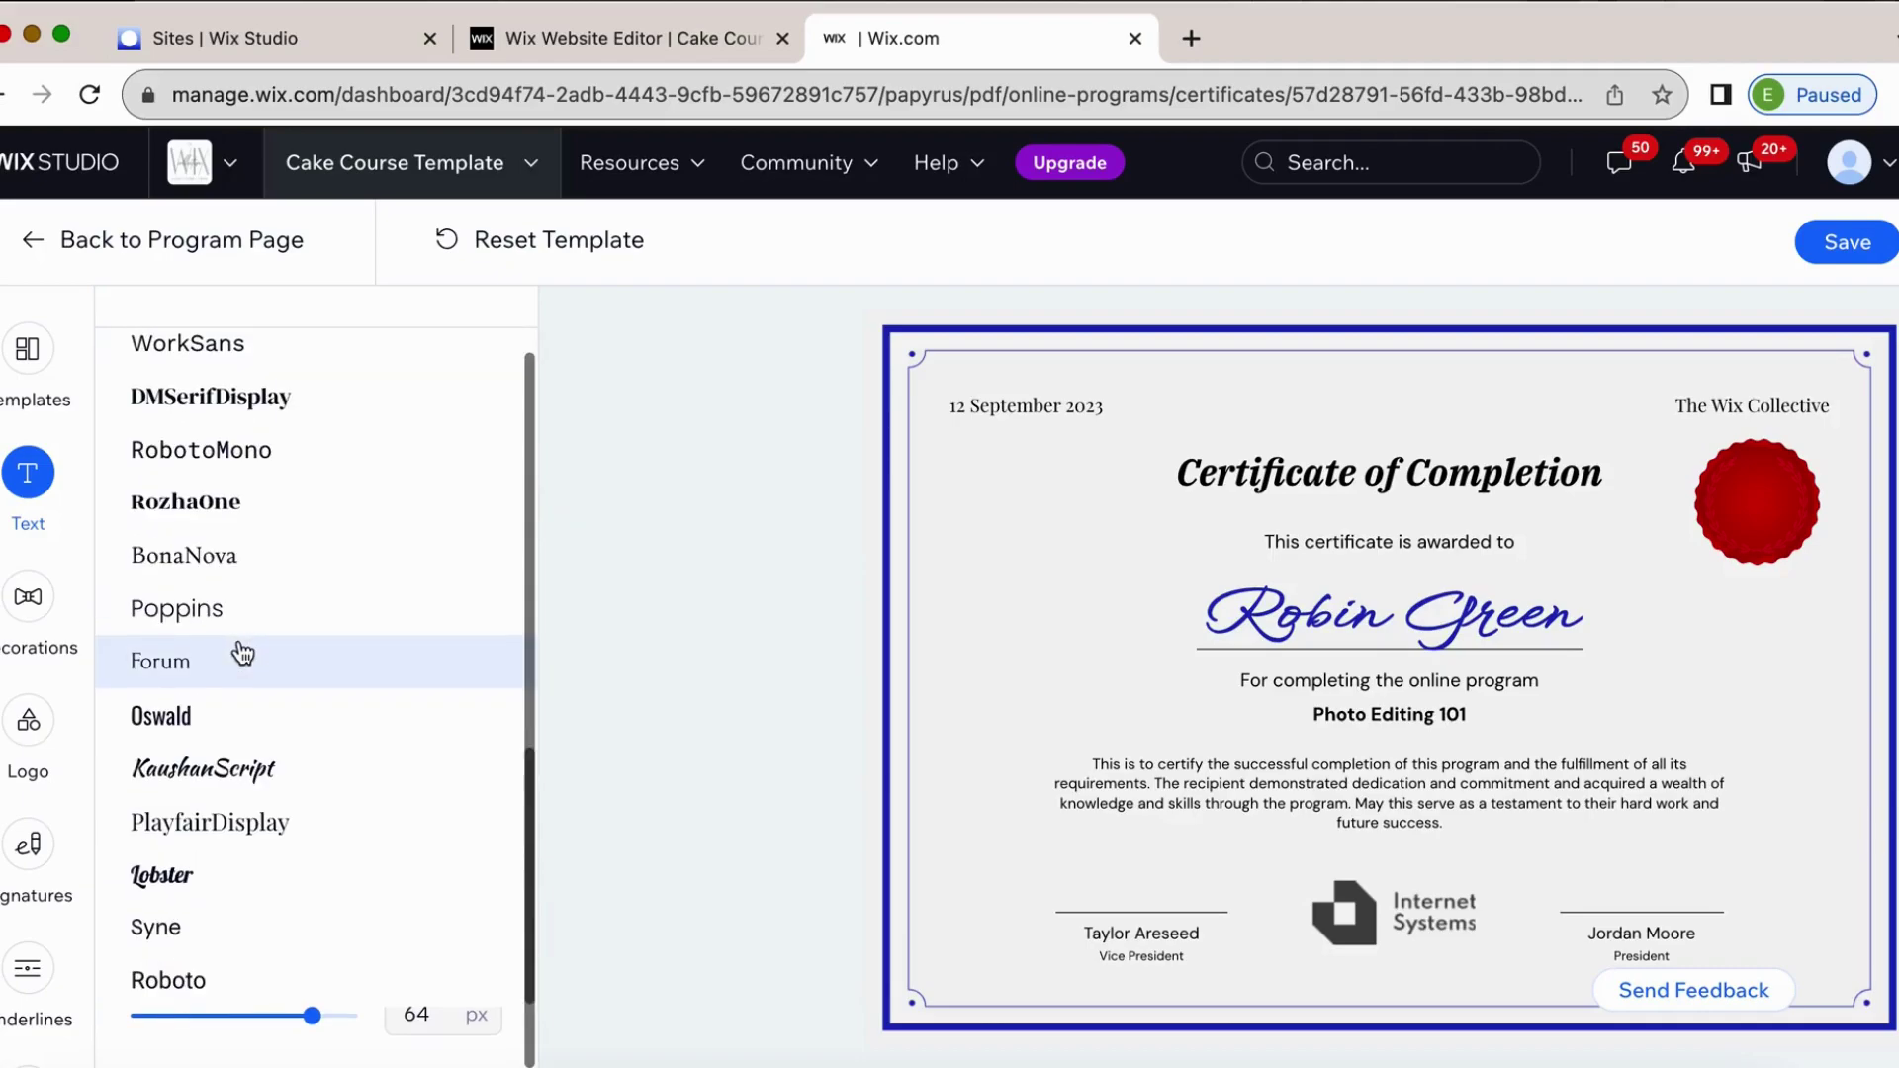
pyautogui.scroll(1, 339, 789)
pyautogui.scroll(15, 339, 789)
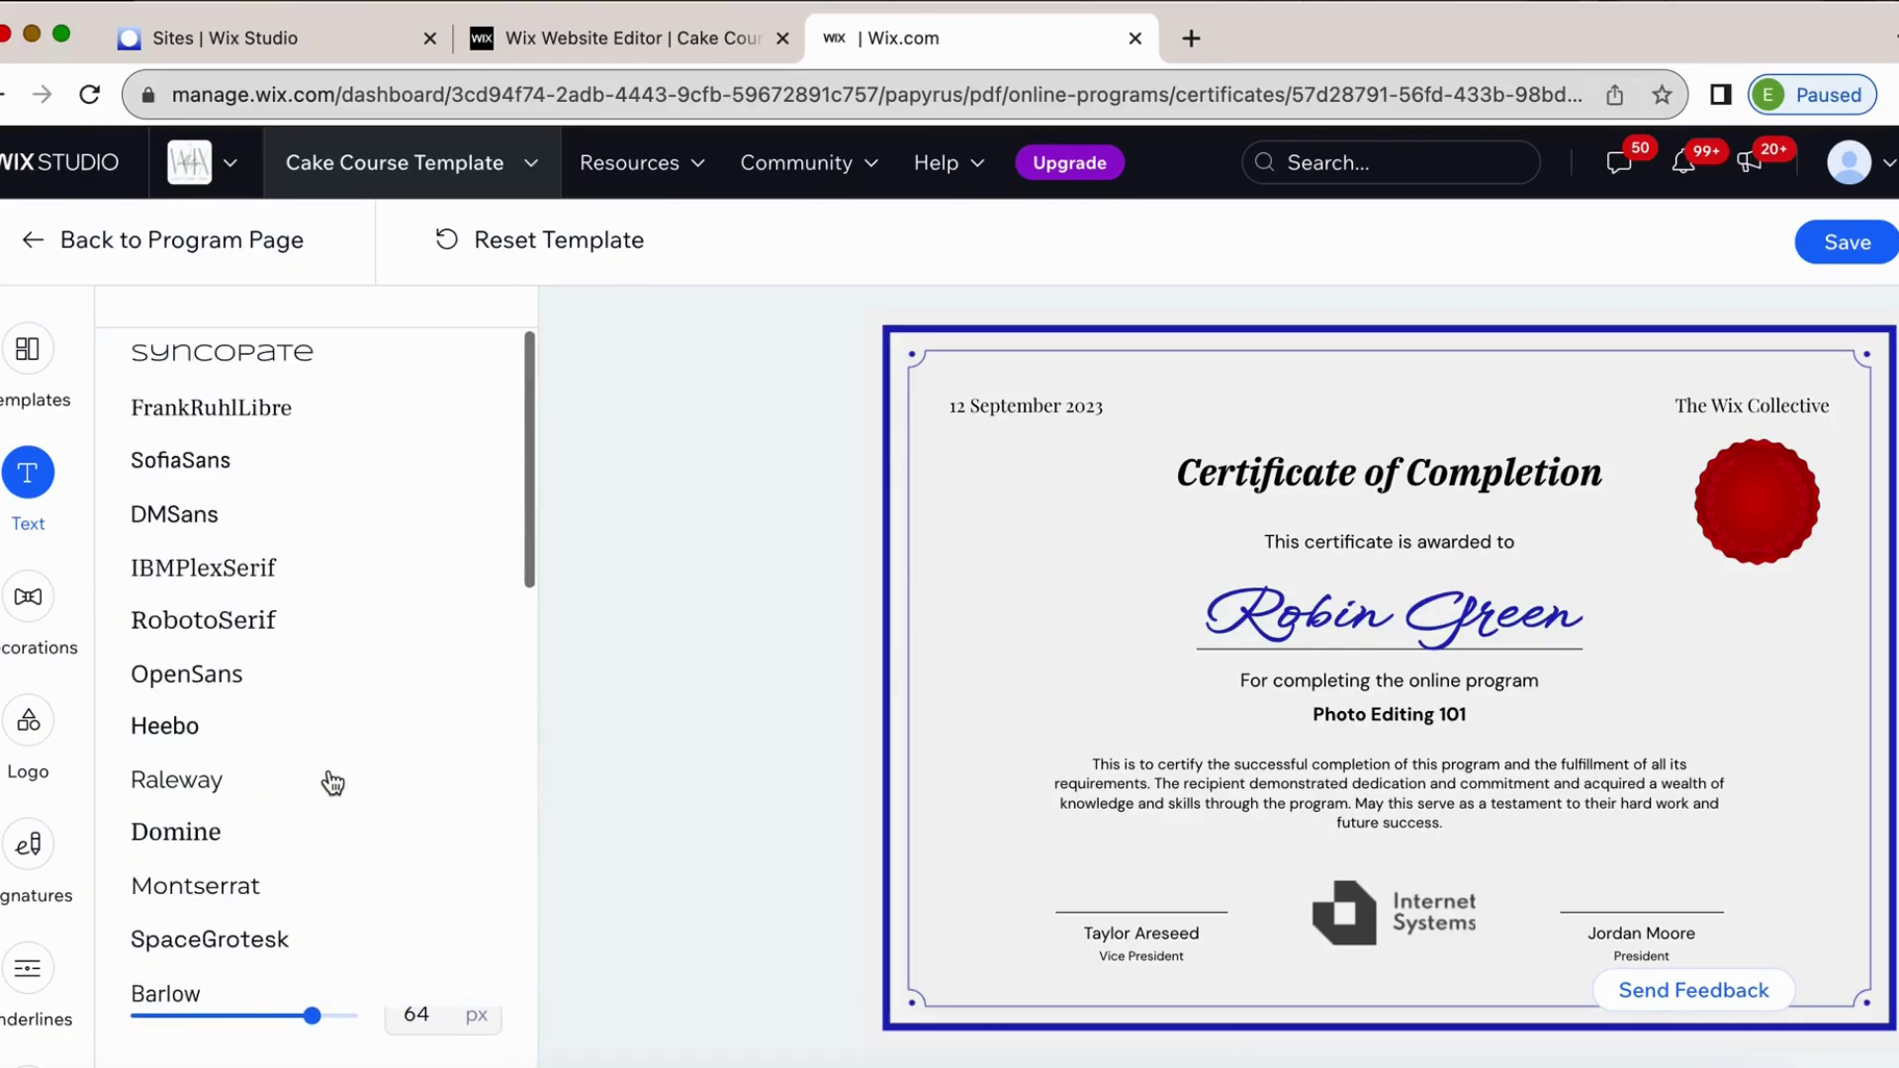
pyautogui.scroll(1, 190, 317)
pyautogui.click(168, 345)
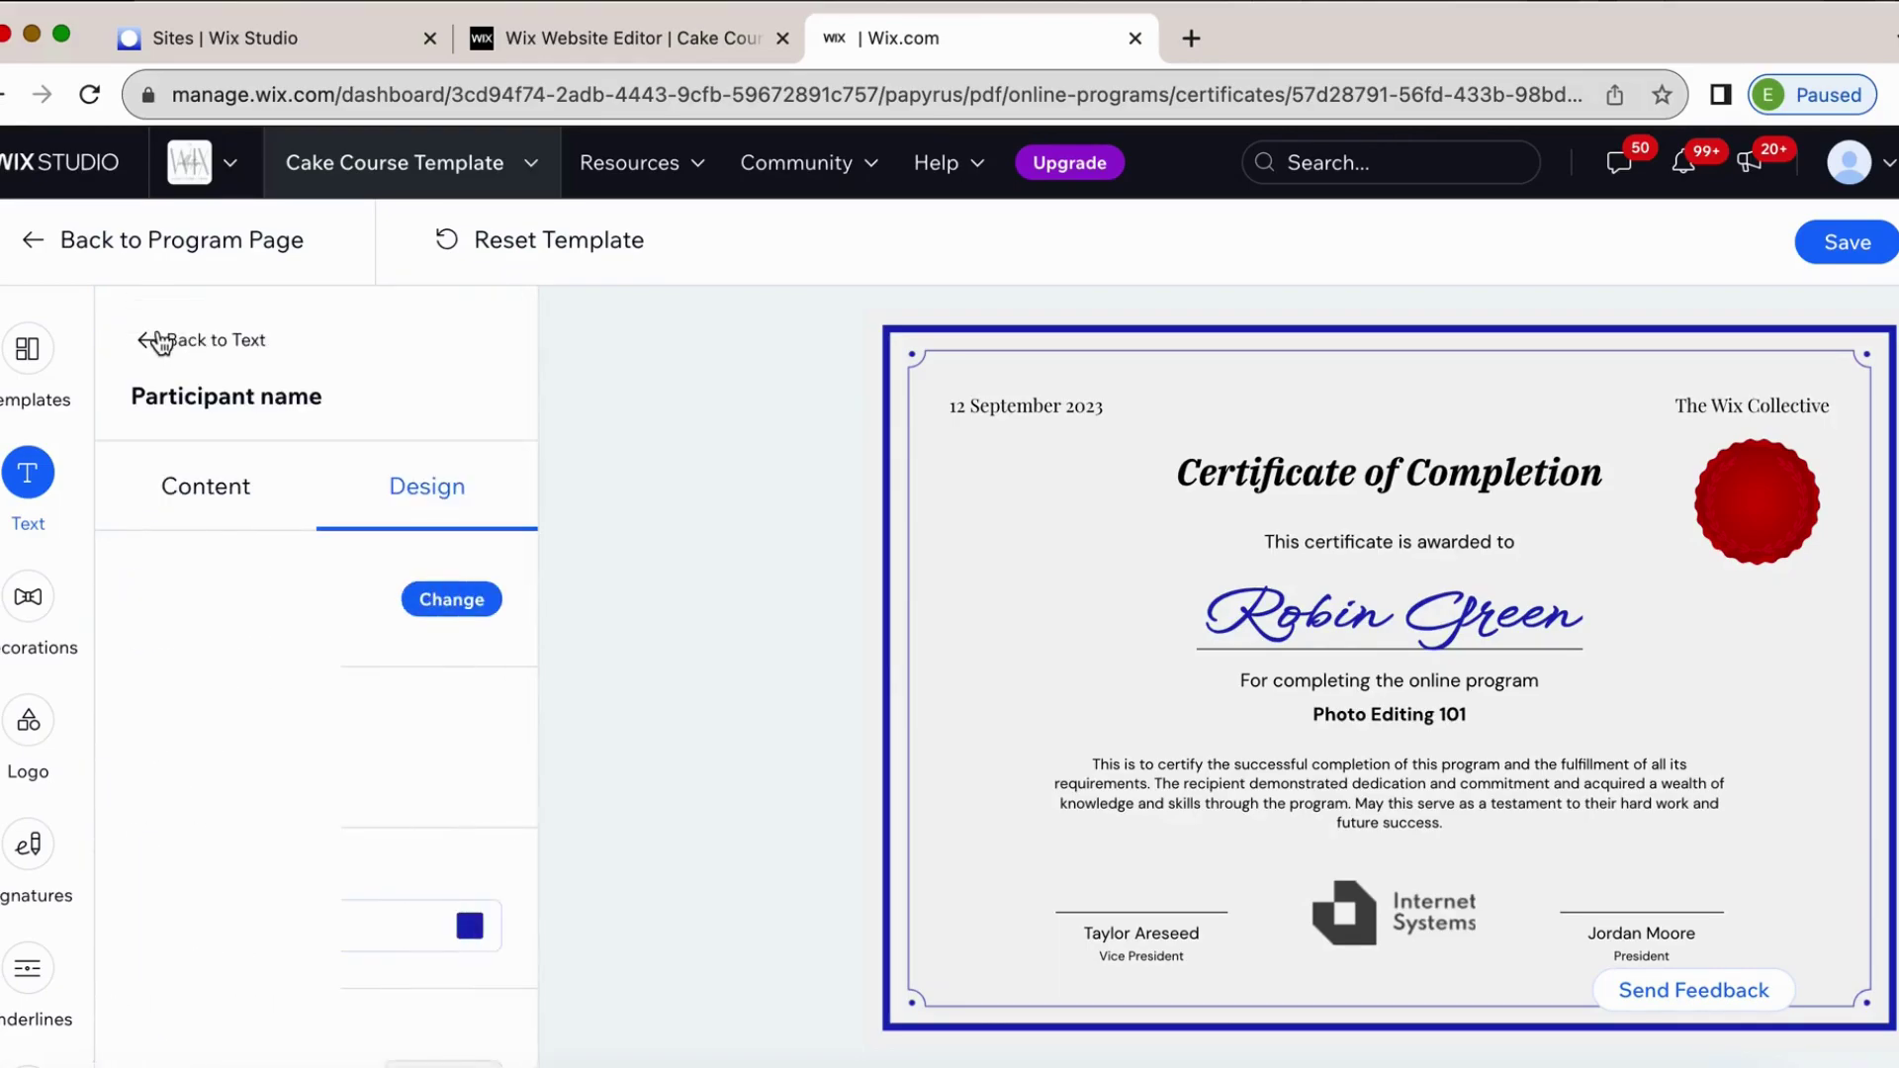
# Recolour the participant name to muted teal #679DA0.
pyautogui.scroll(-1, 416, 898)
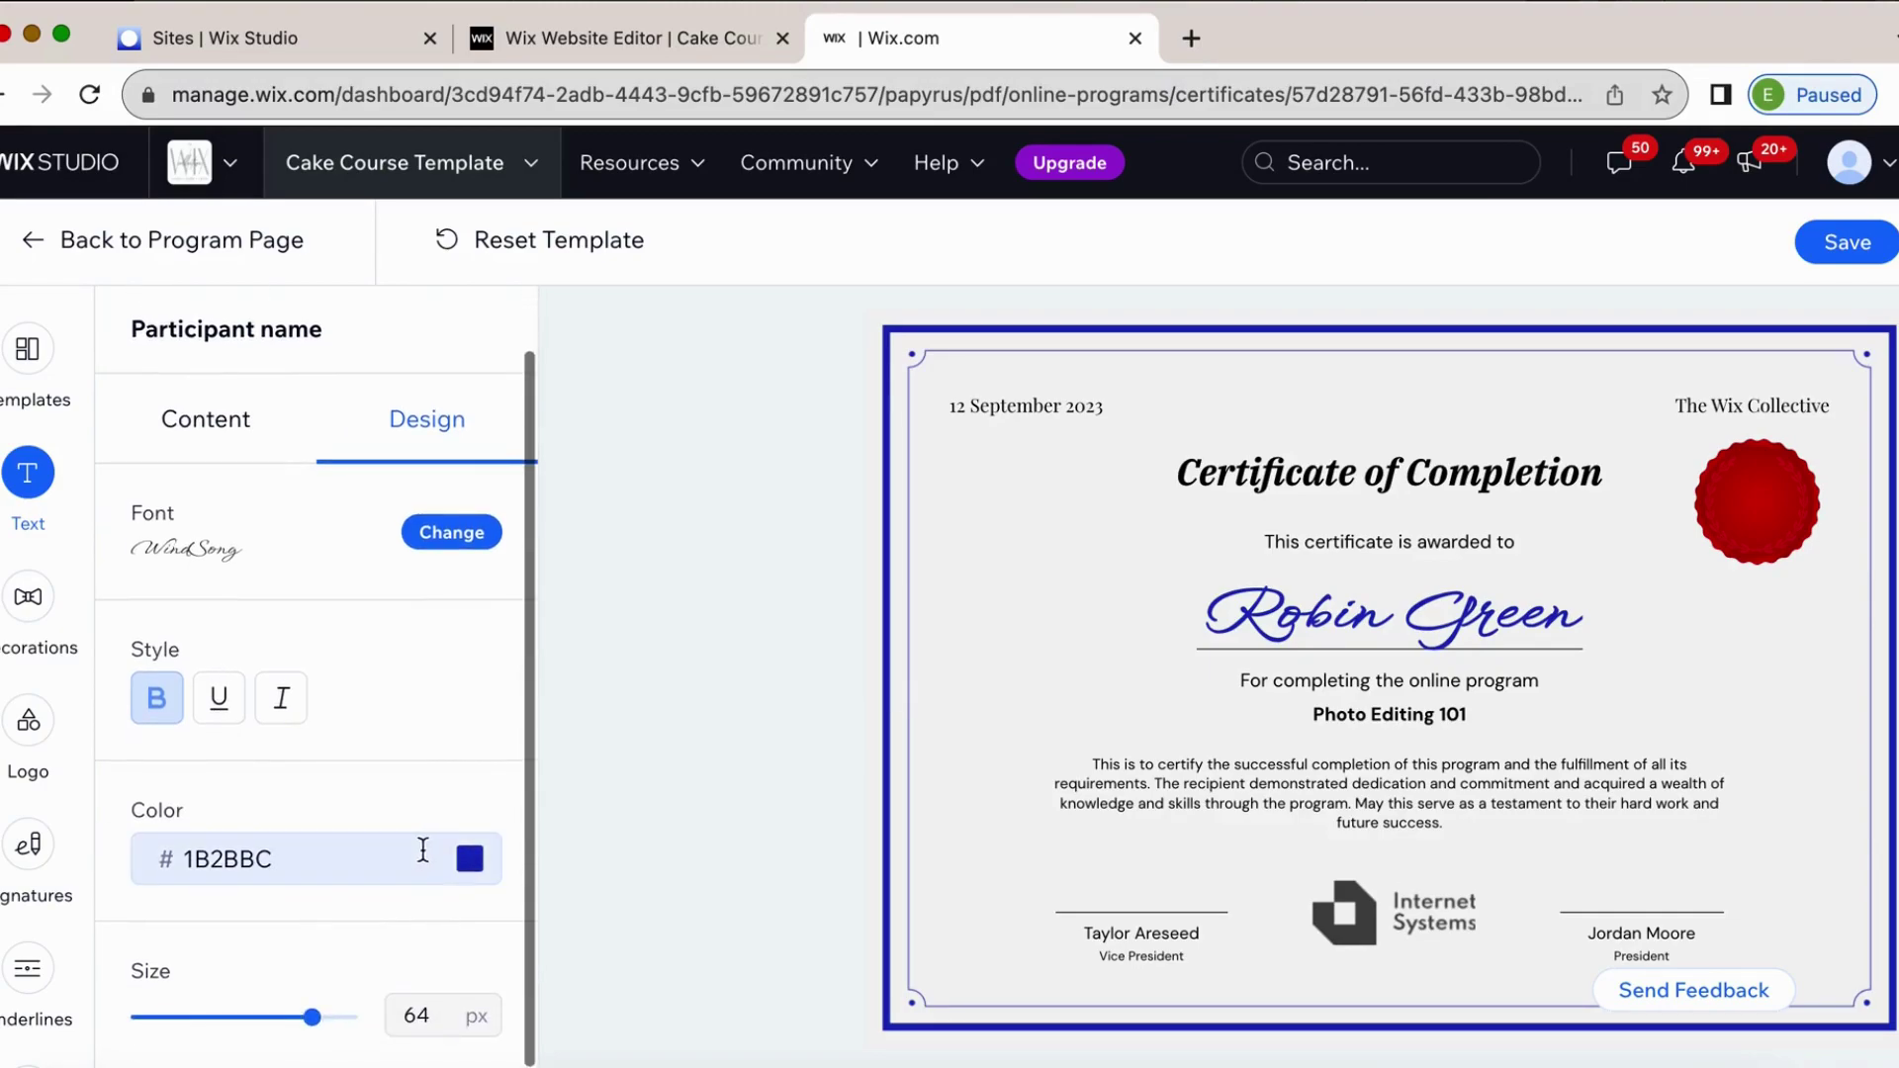
pyautogui.click(470, 859)
pyautogui.moveTo(224, 650); pyautogui.dragTo(318, 649)
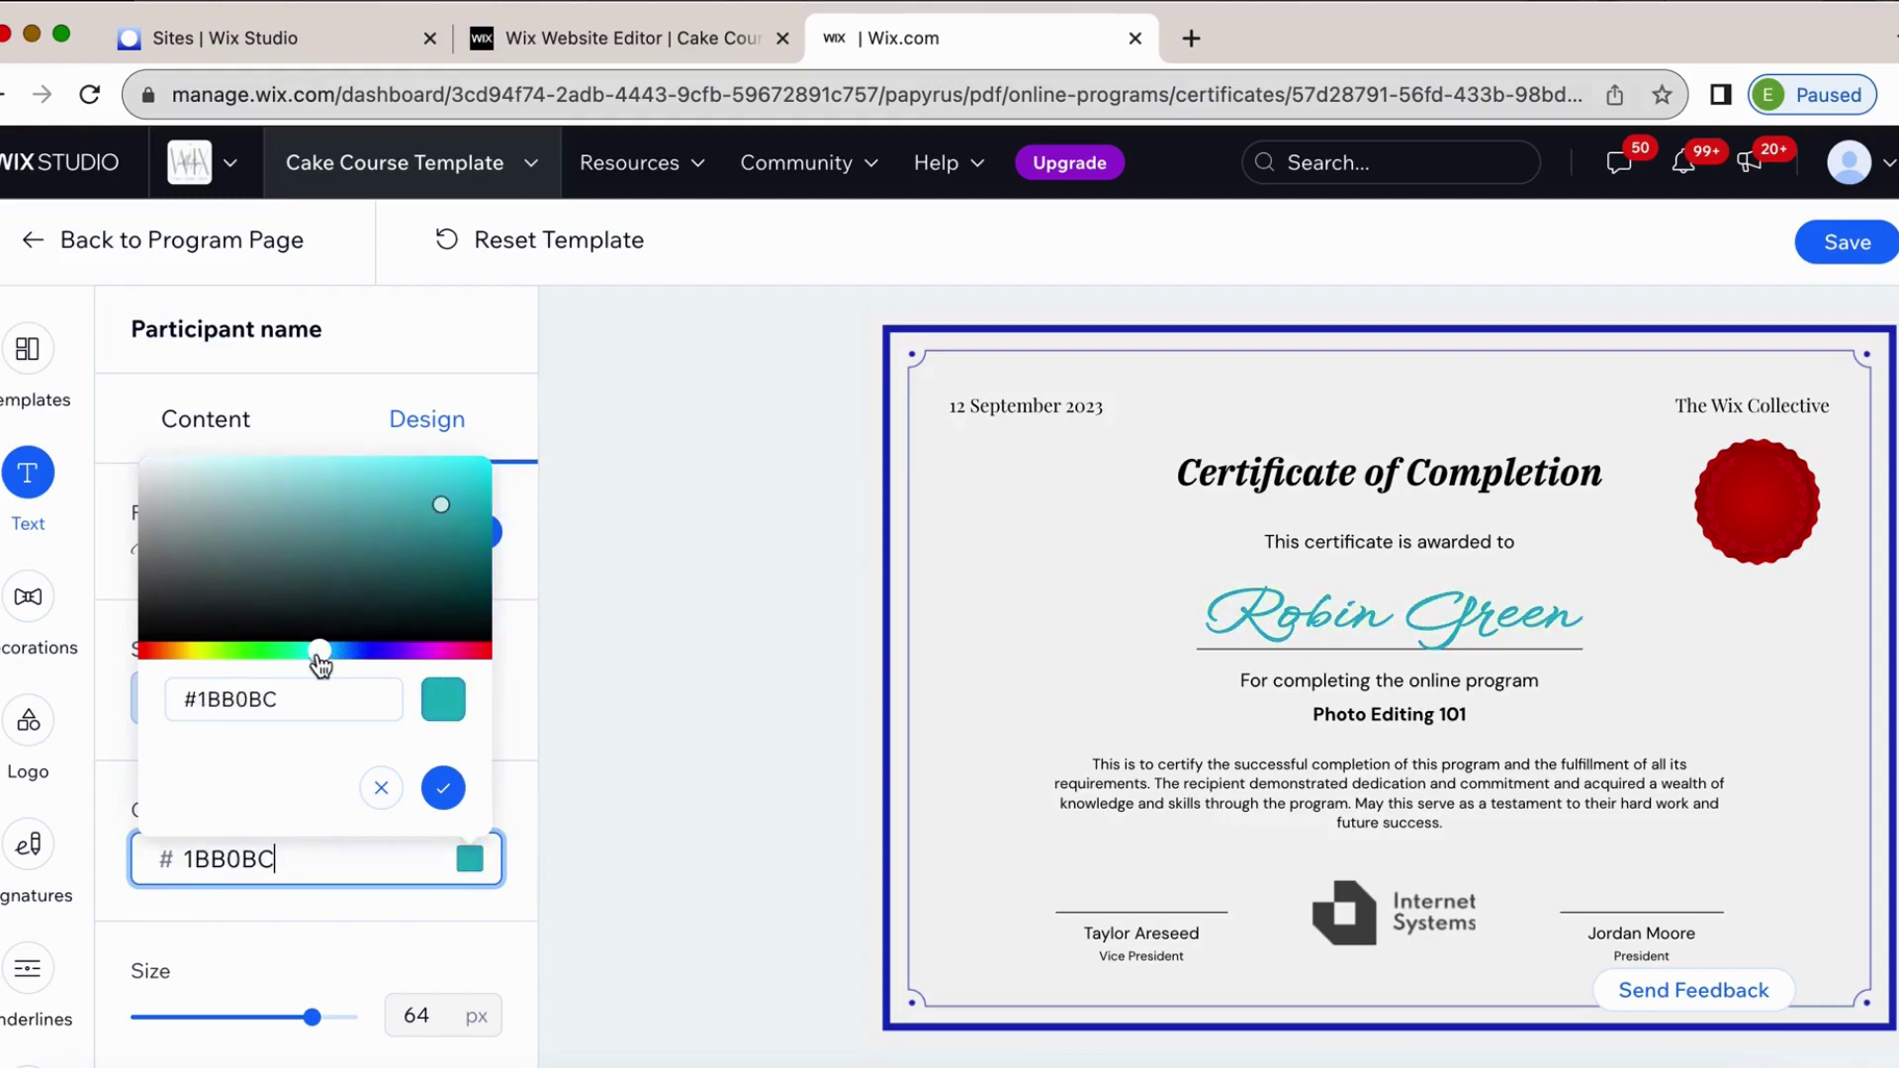
pyautogui.moveTo(254, 522)
pyautogui.mouseDown()
pyautogui.moveTo(287, 447)
pyautogui.moveTo(284, 530)
pyautogui.moveTo(263, 525)
pyautogui.mouseUp()
pyautogui.click(443, 787)
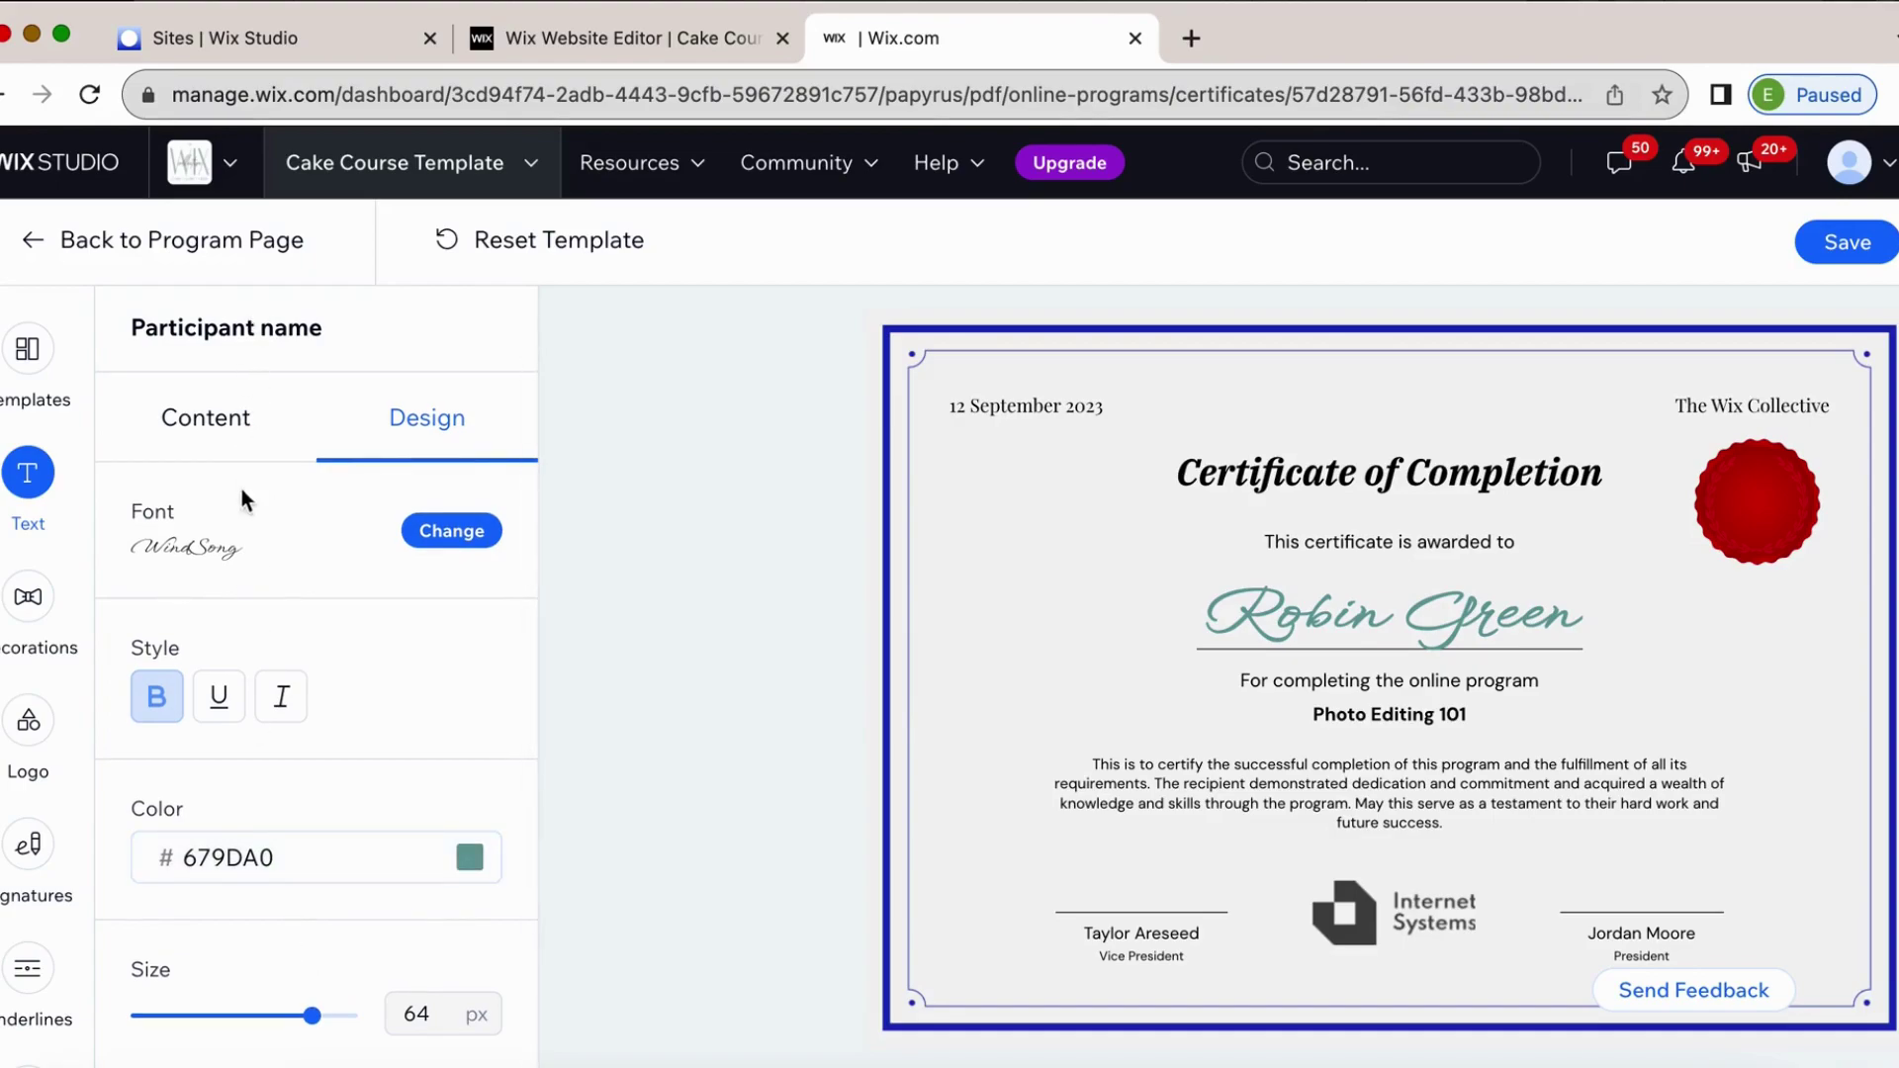
pyautogui.scroll(1, 145, 327)
pyautogui.click(148, 334)
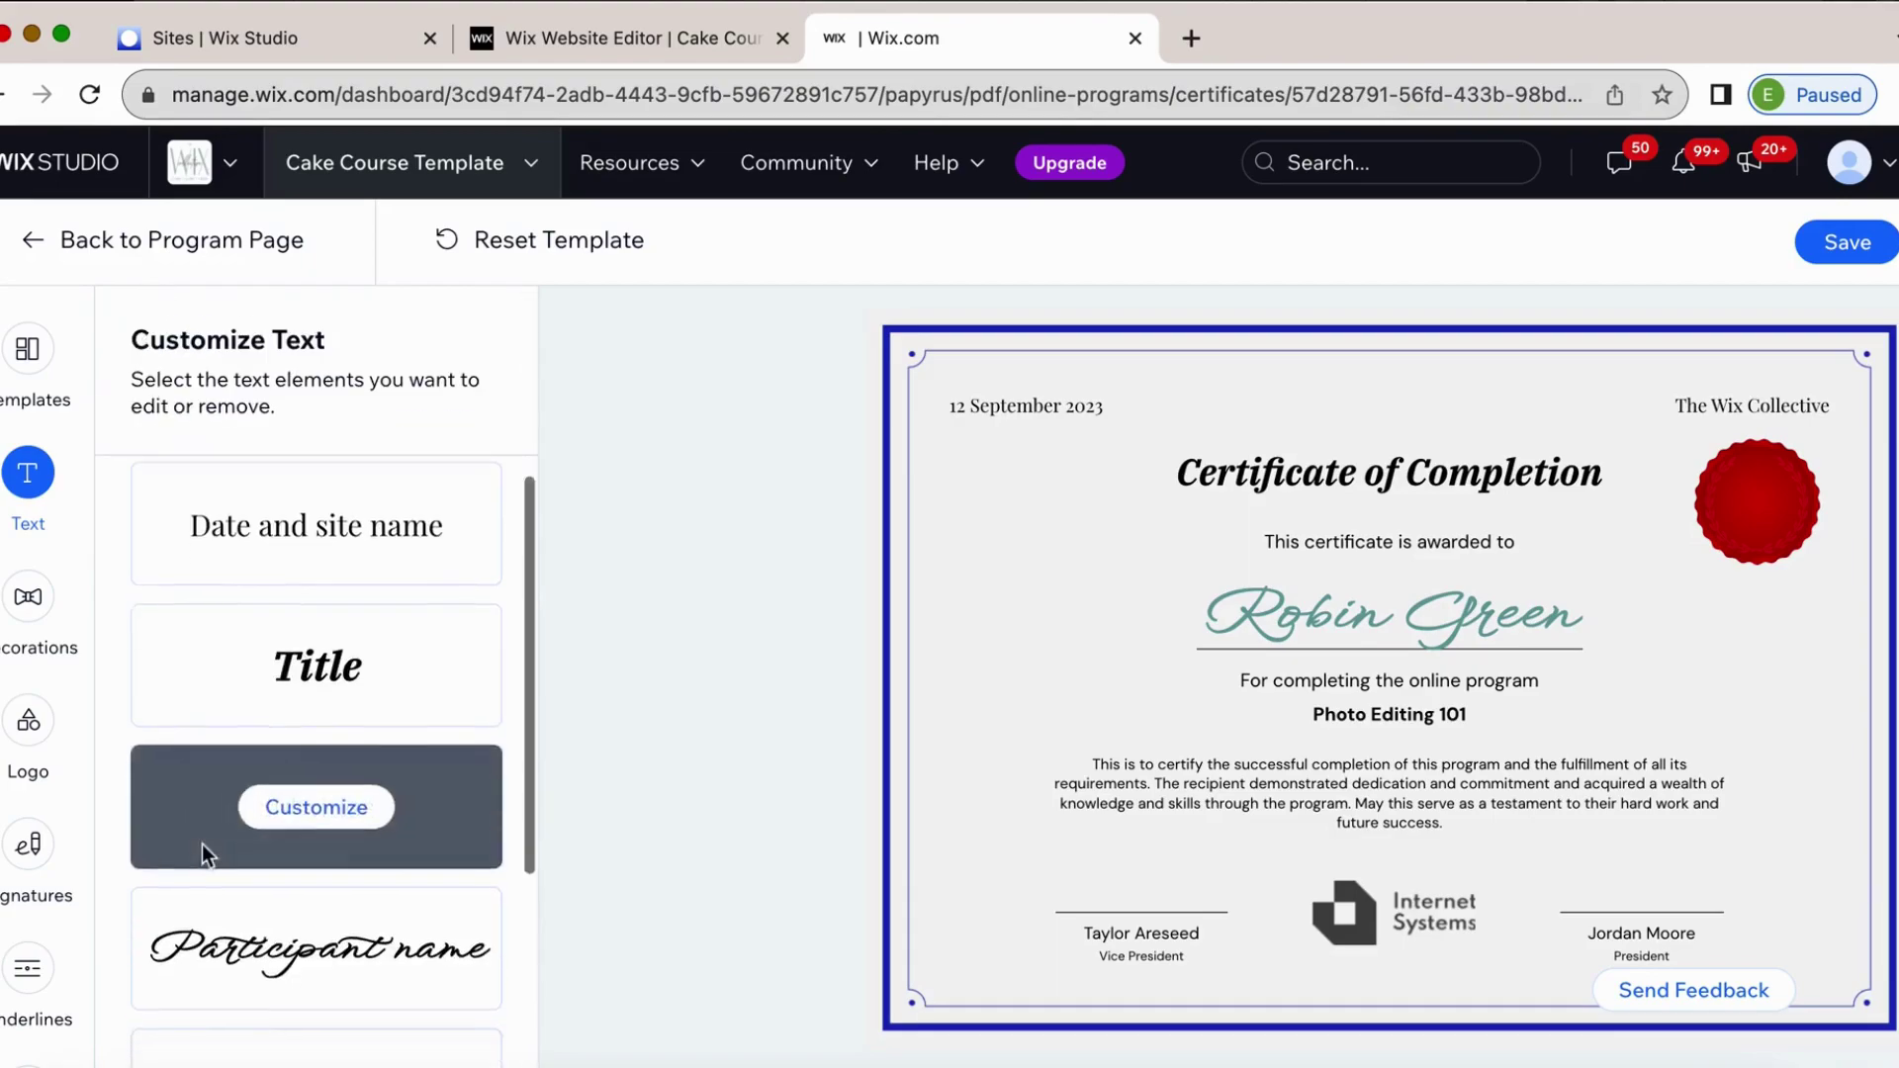
pyautogui.scroll(-3, 202, 845)
pyautogui.click(318, 792)
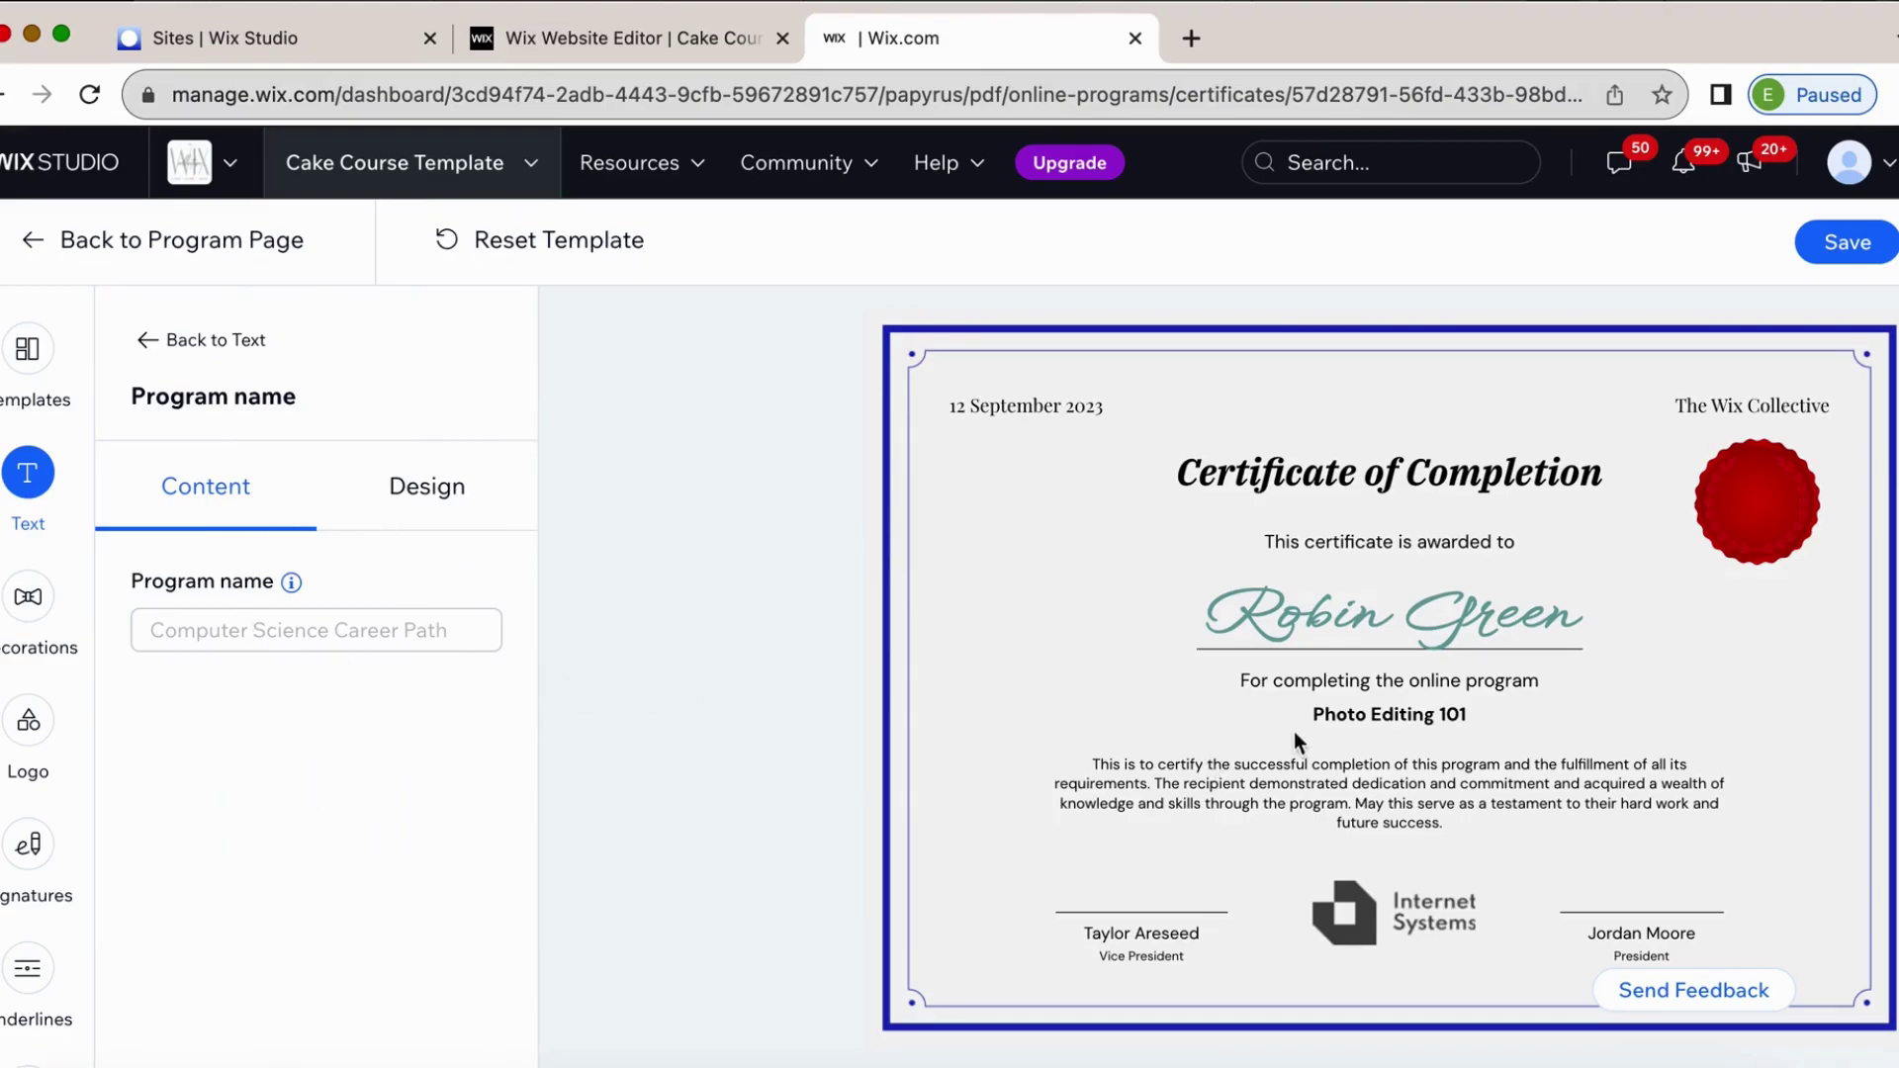
pyautogui.click(440, 488)
pyautogui.click(148, 339)
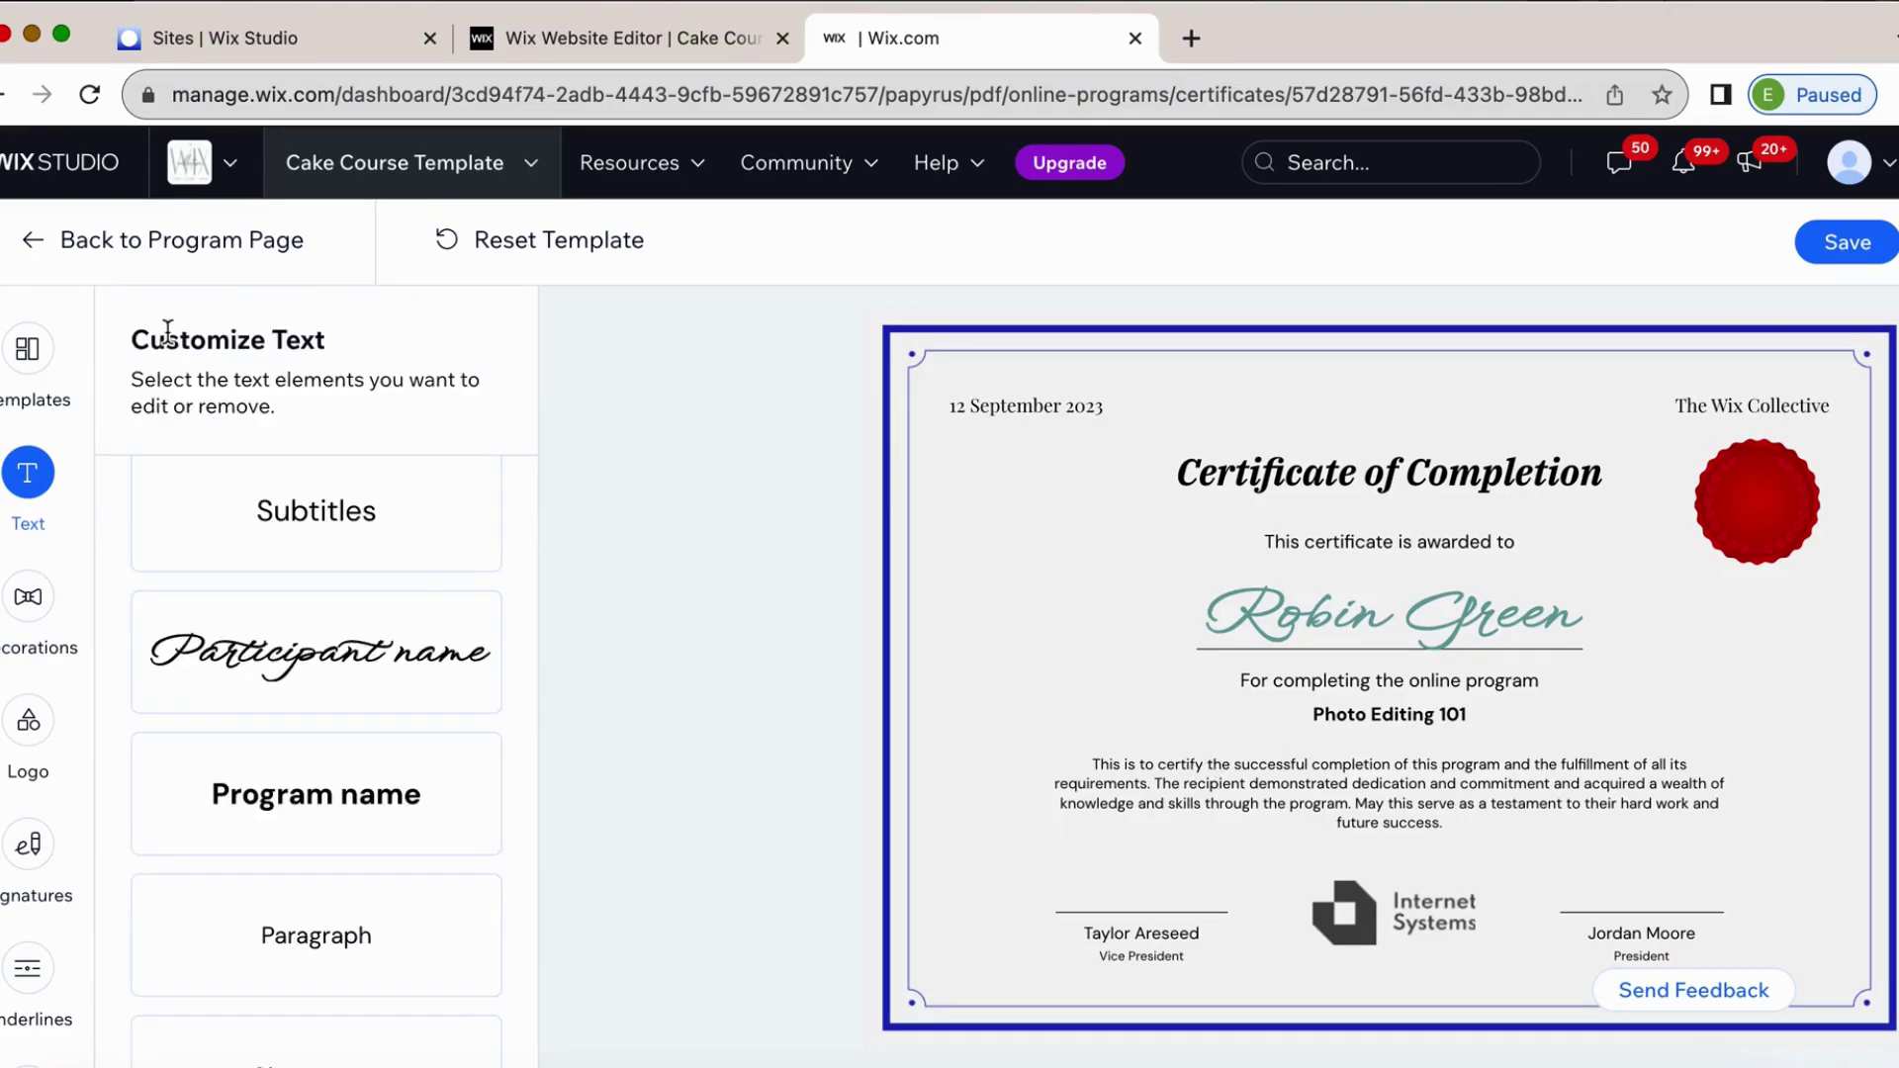
pyautogui.scroll(-1, 354, 821)
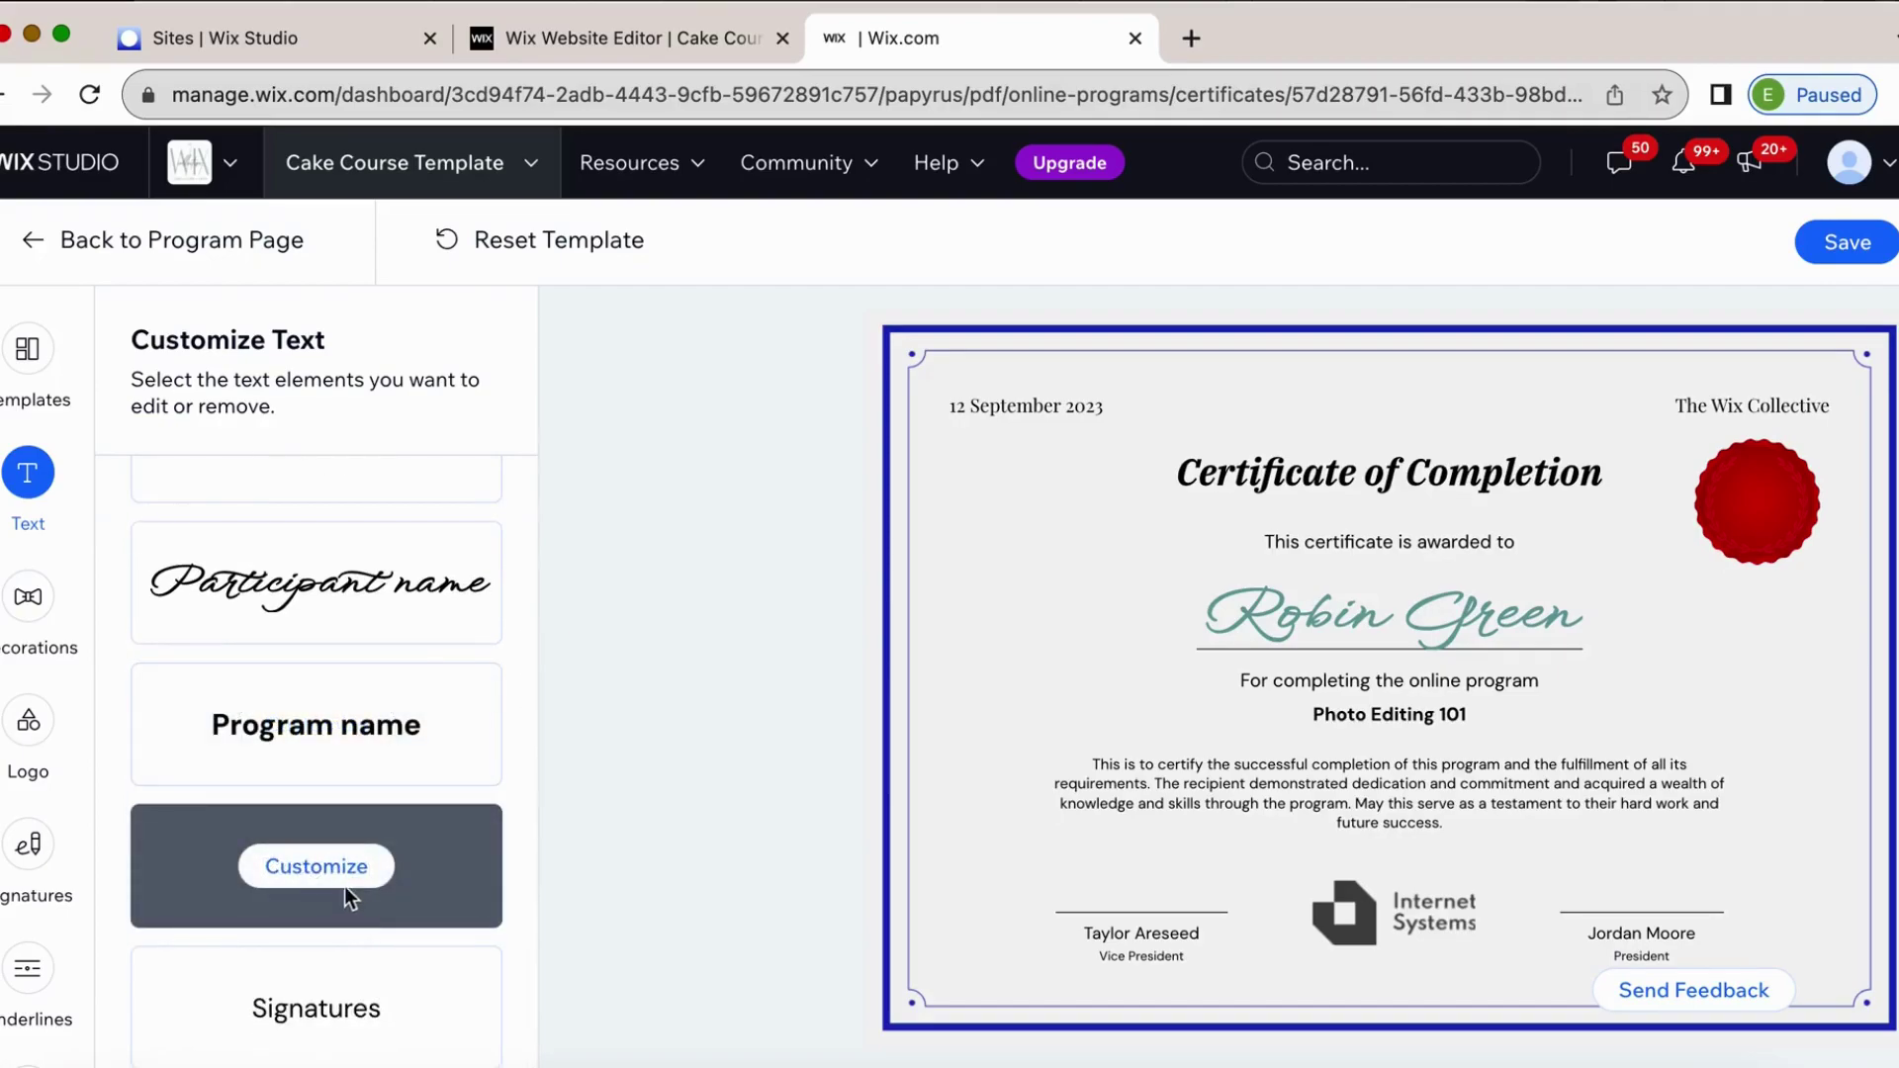
pyautogui.click(342, 883)
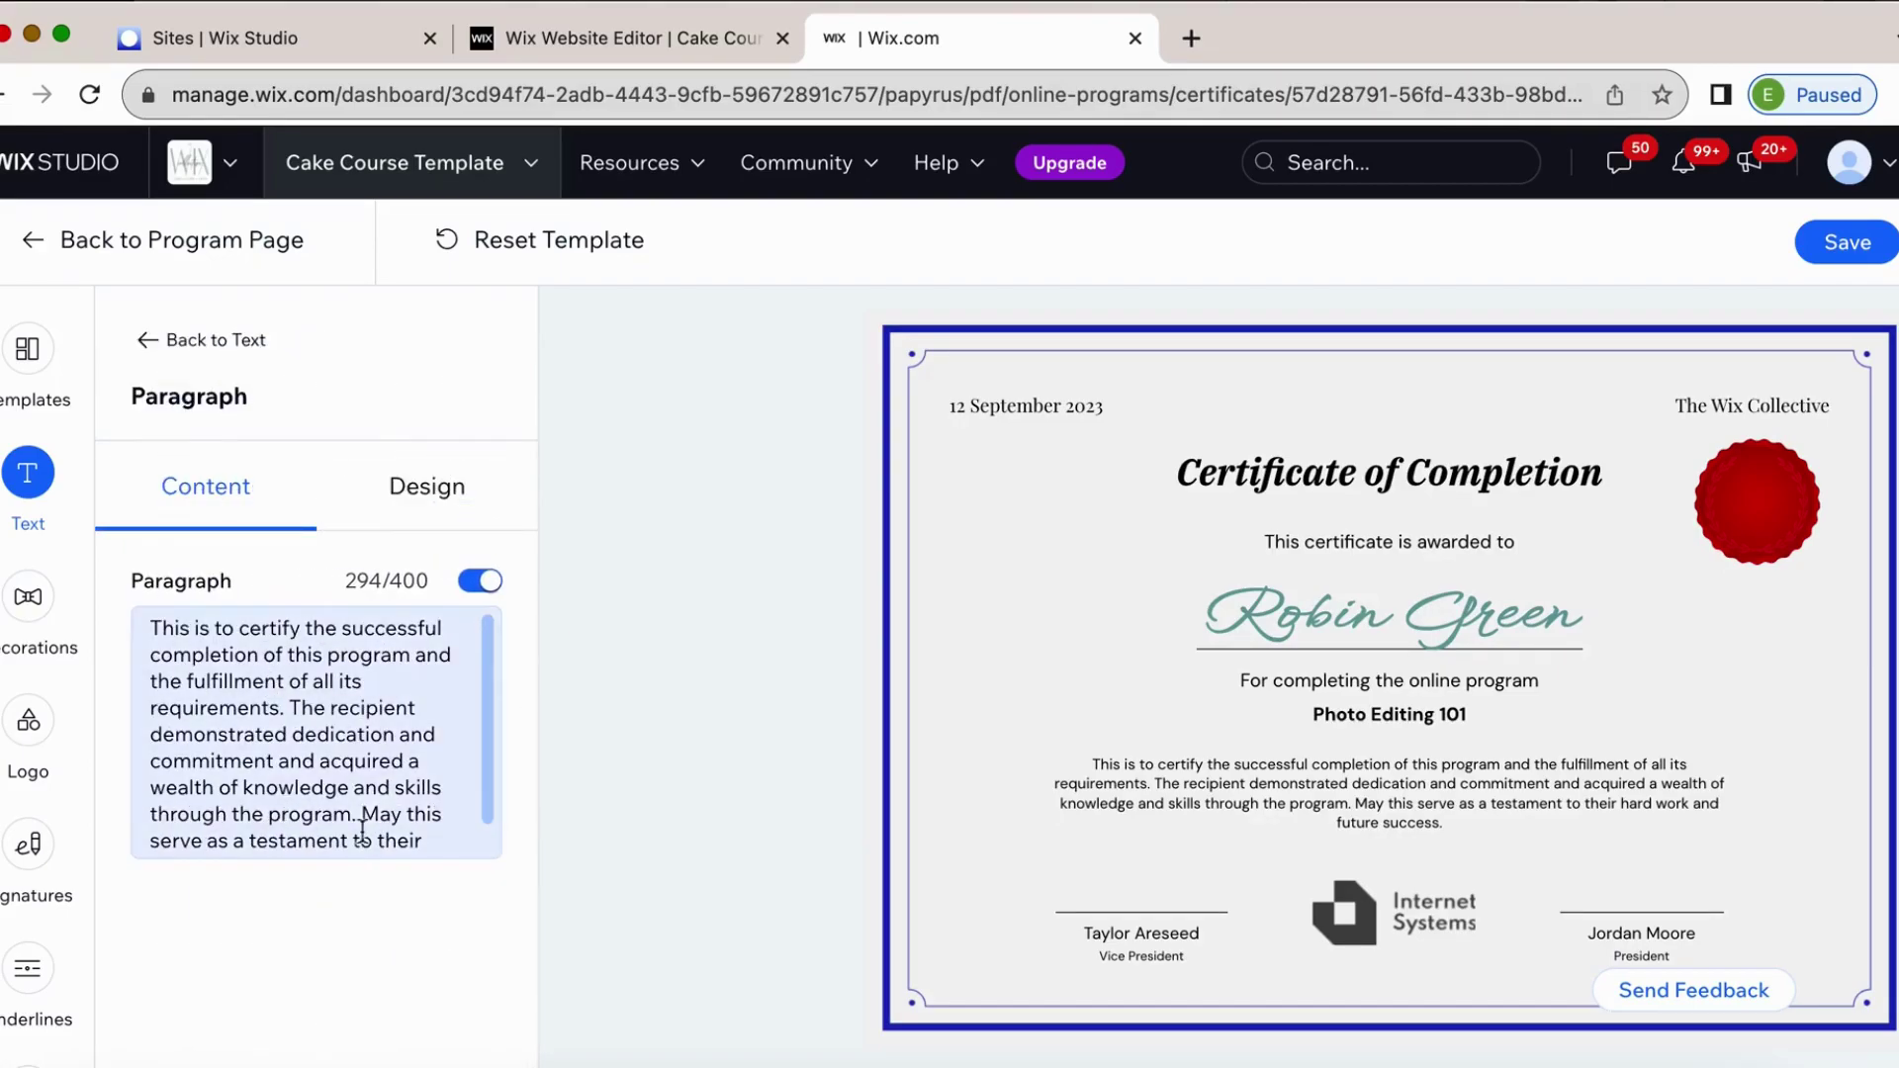
pyautogui.click(193, 344)
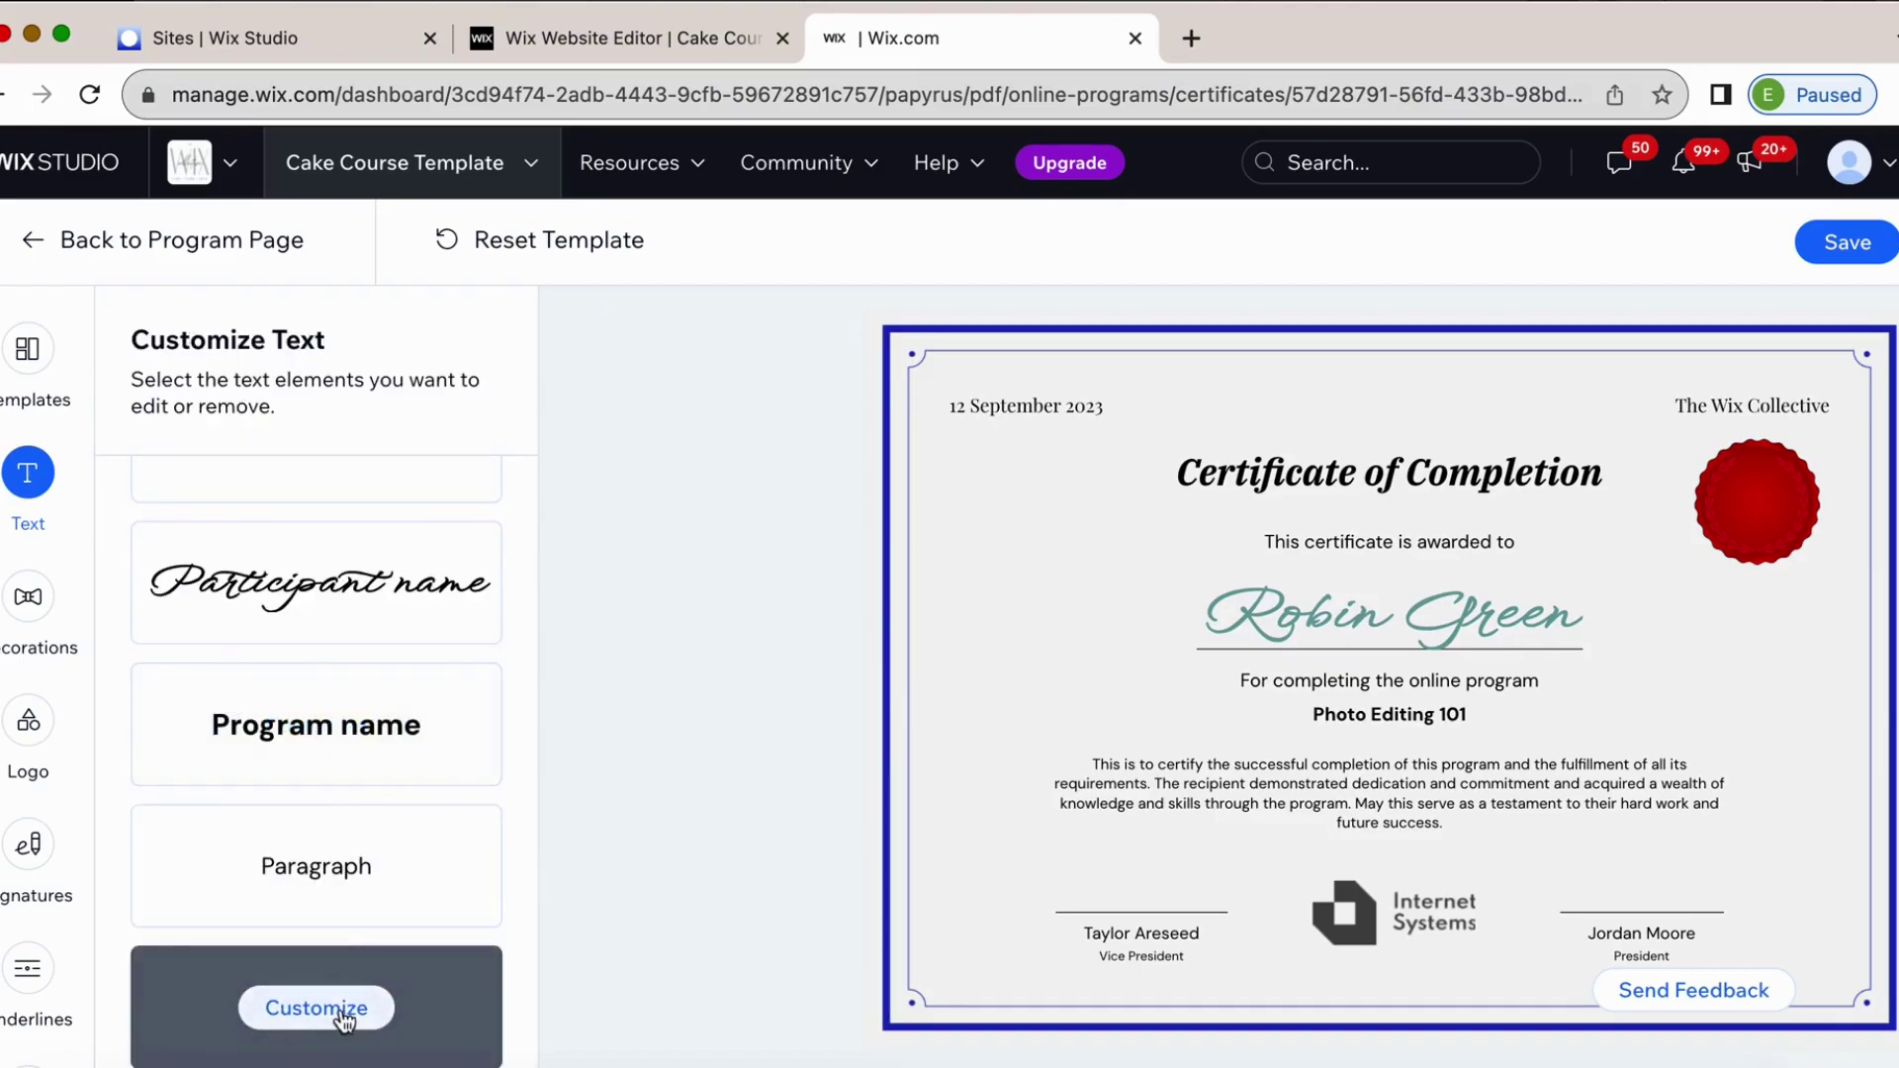
# Enter a new left signer's name and shorten the left role to President.
pyautogui.click(343, 1019)
pyautogui.click(311, 627)
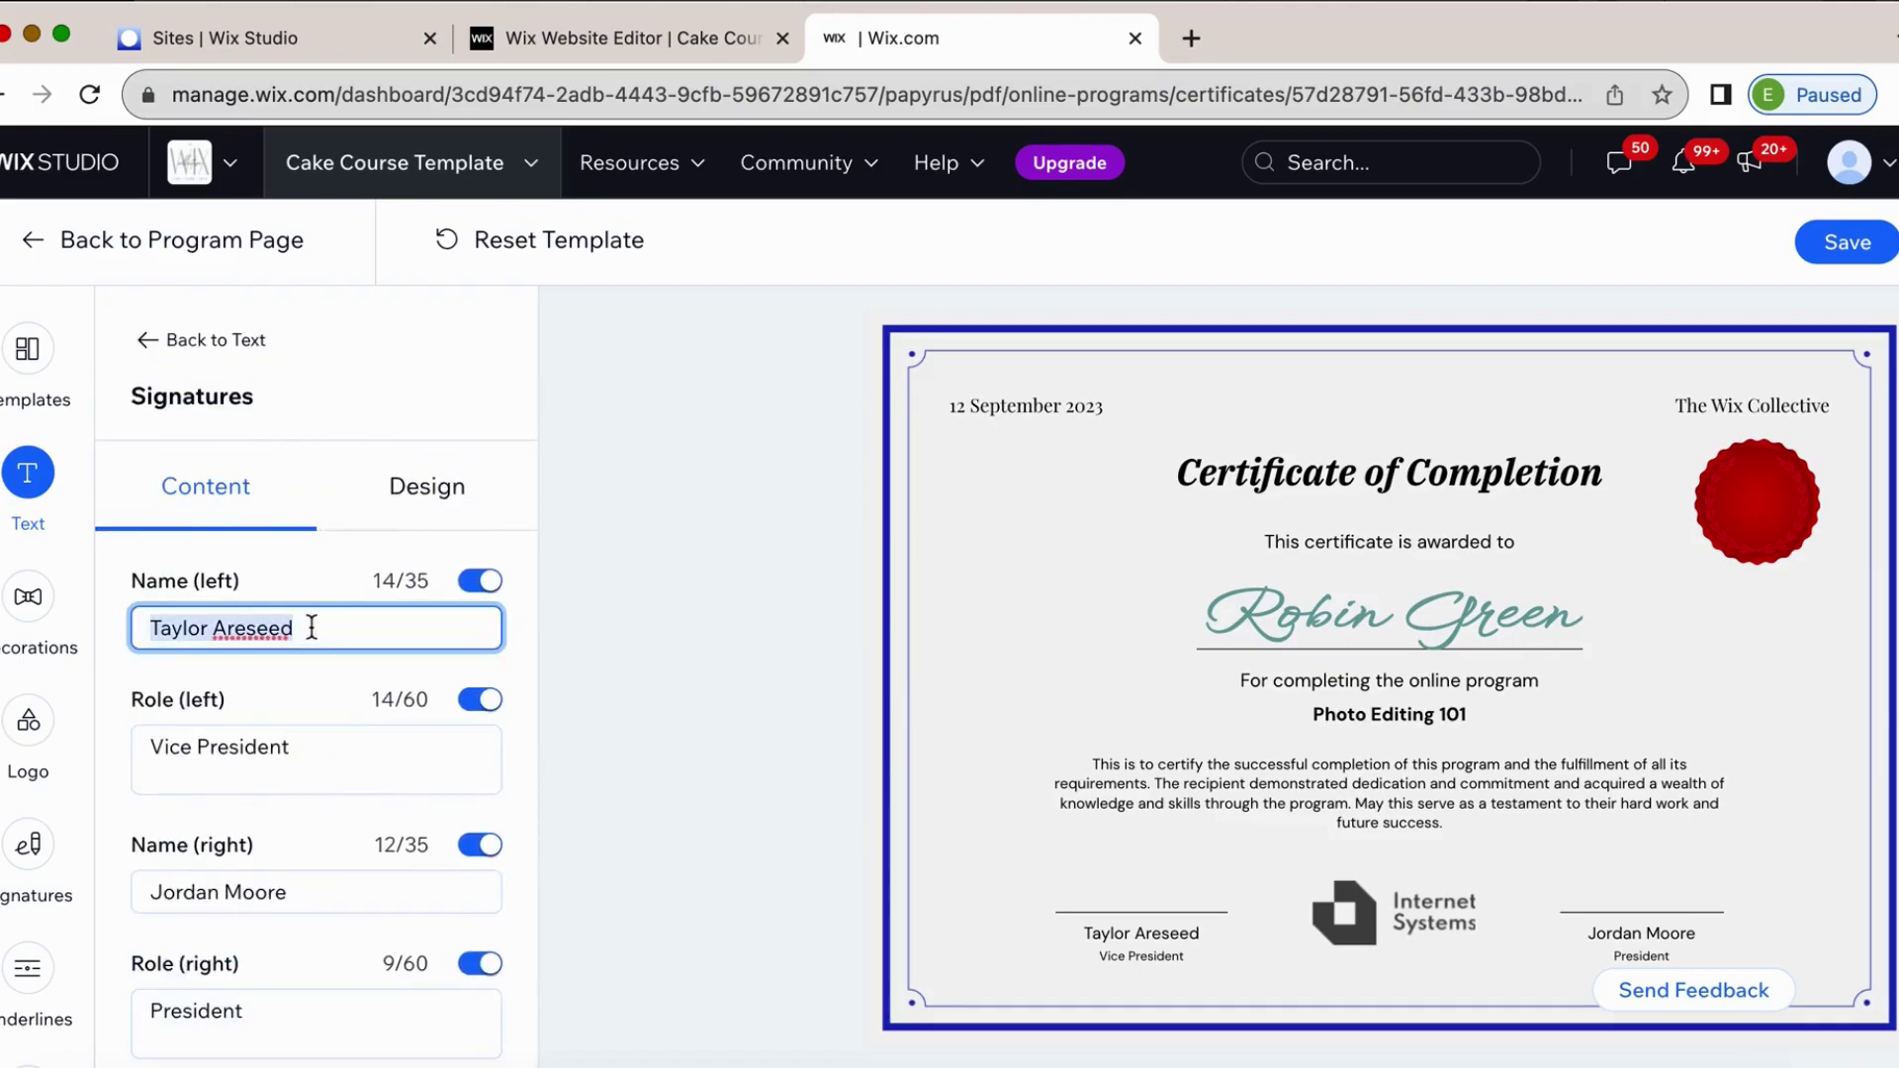
pyautogui.tripleClick(338, 624)
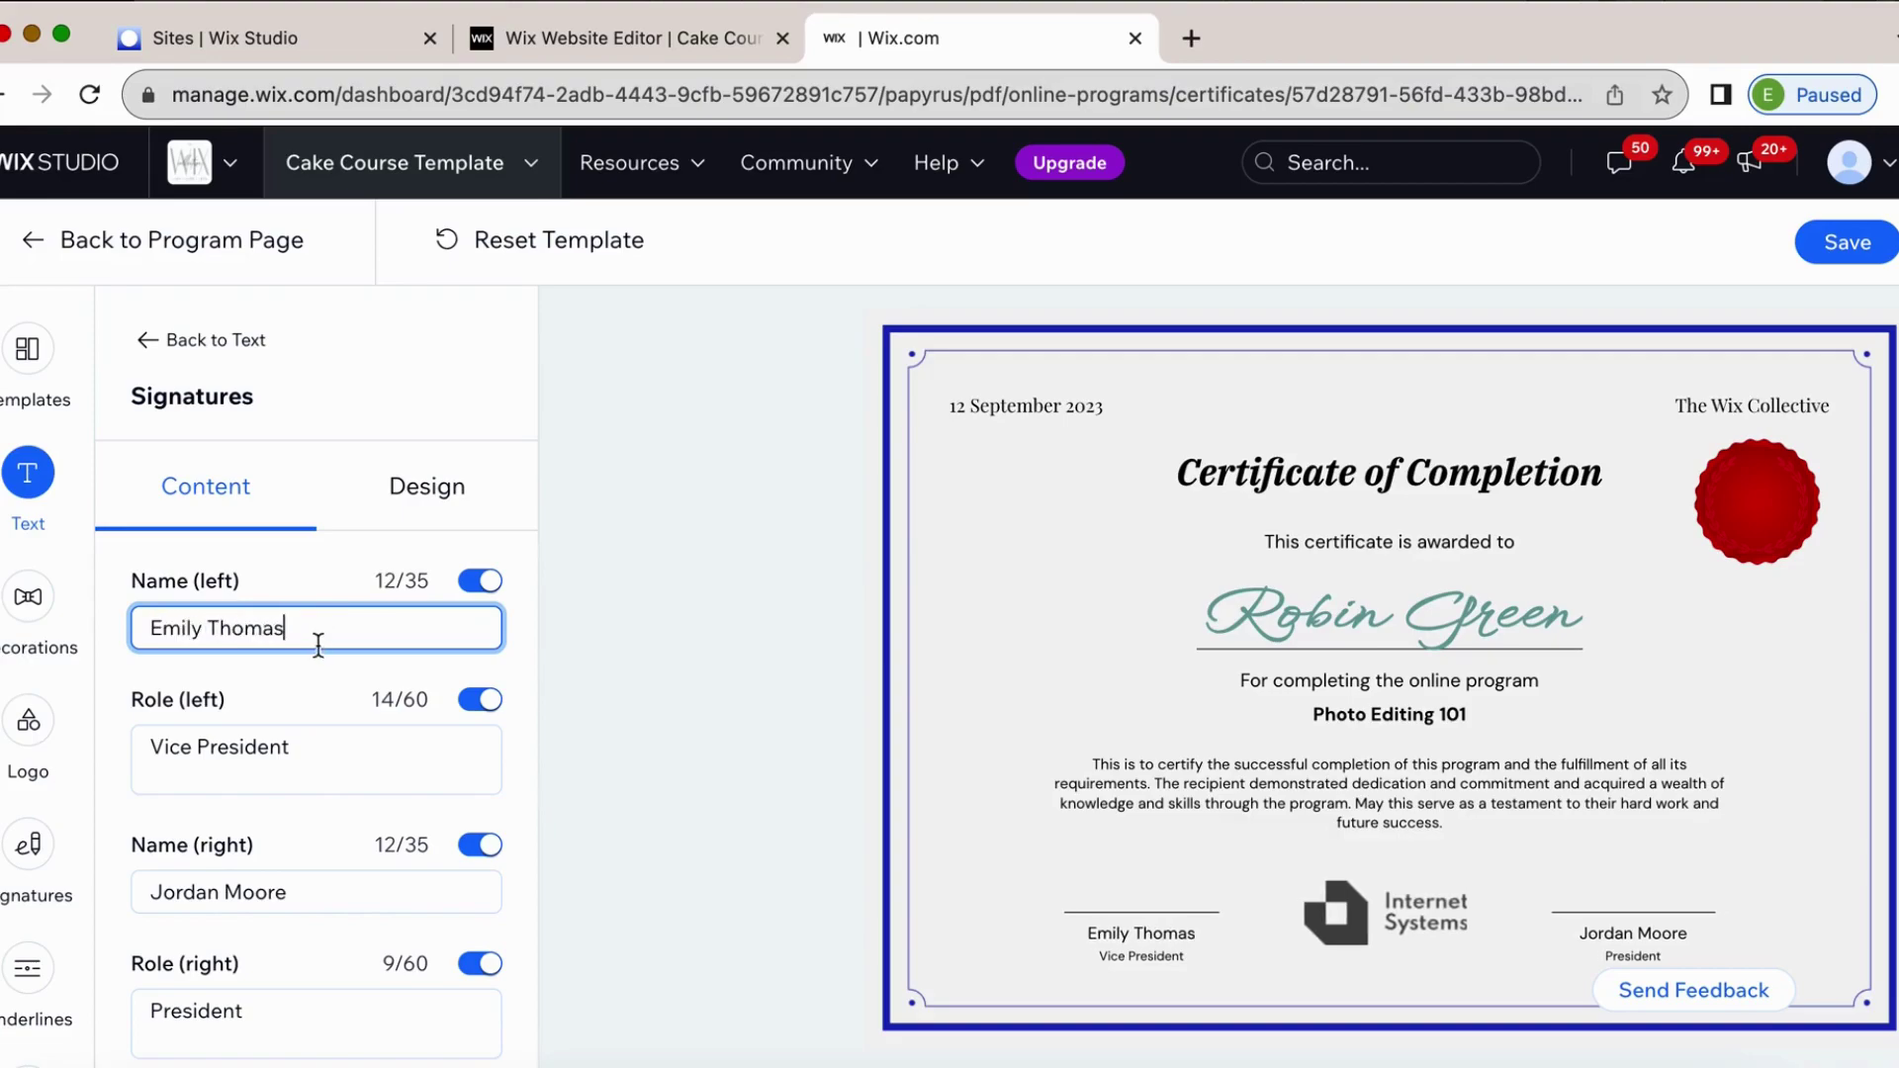
pyautogui.click(193, 747)
pyautogui.moveTo(193, 747); pyautogui.dragTo(150, 747)
pyautogui.press('BackSpace')
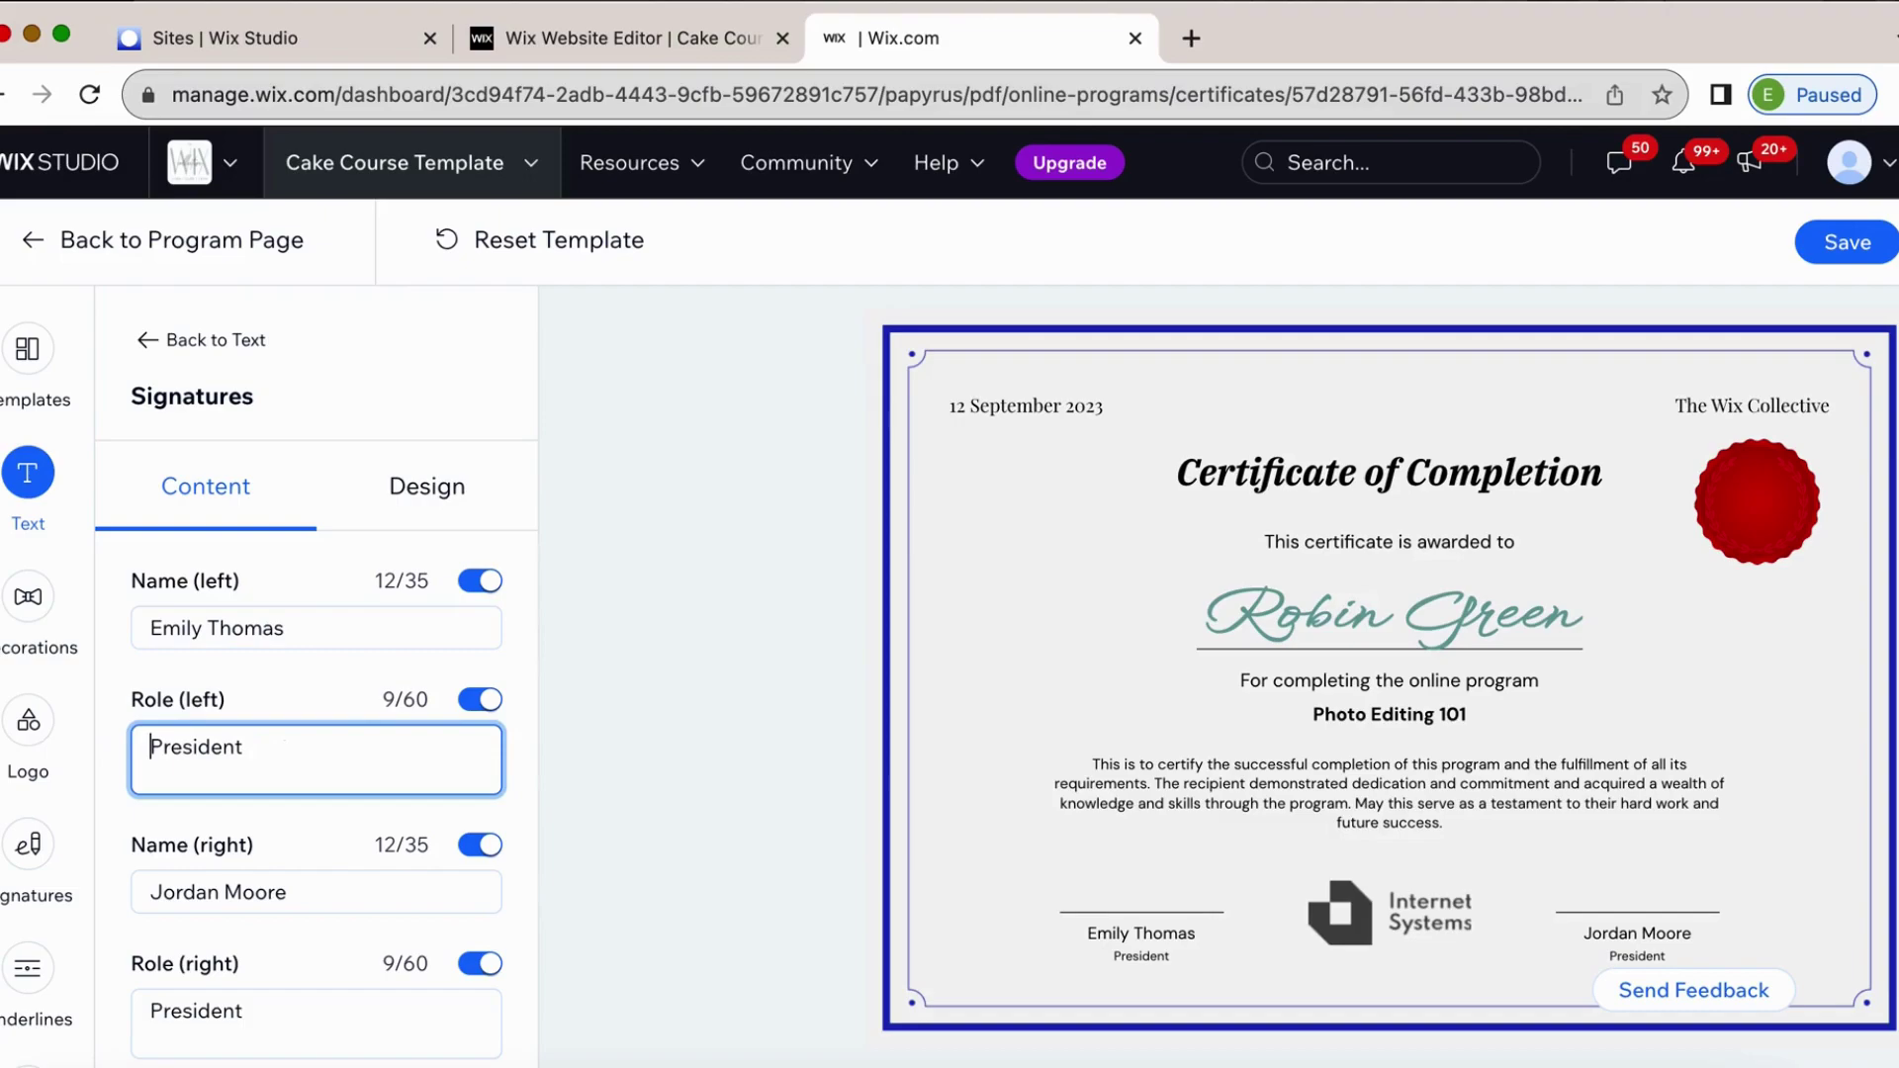
# Hide the right-hand signer's name and role on the certificate.
pyautogui.tripleClick(316, 893)
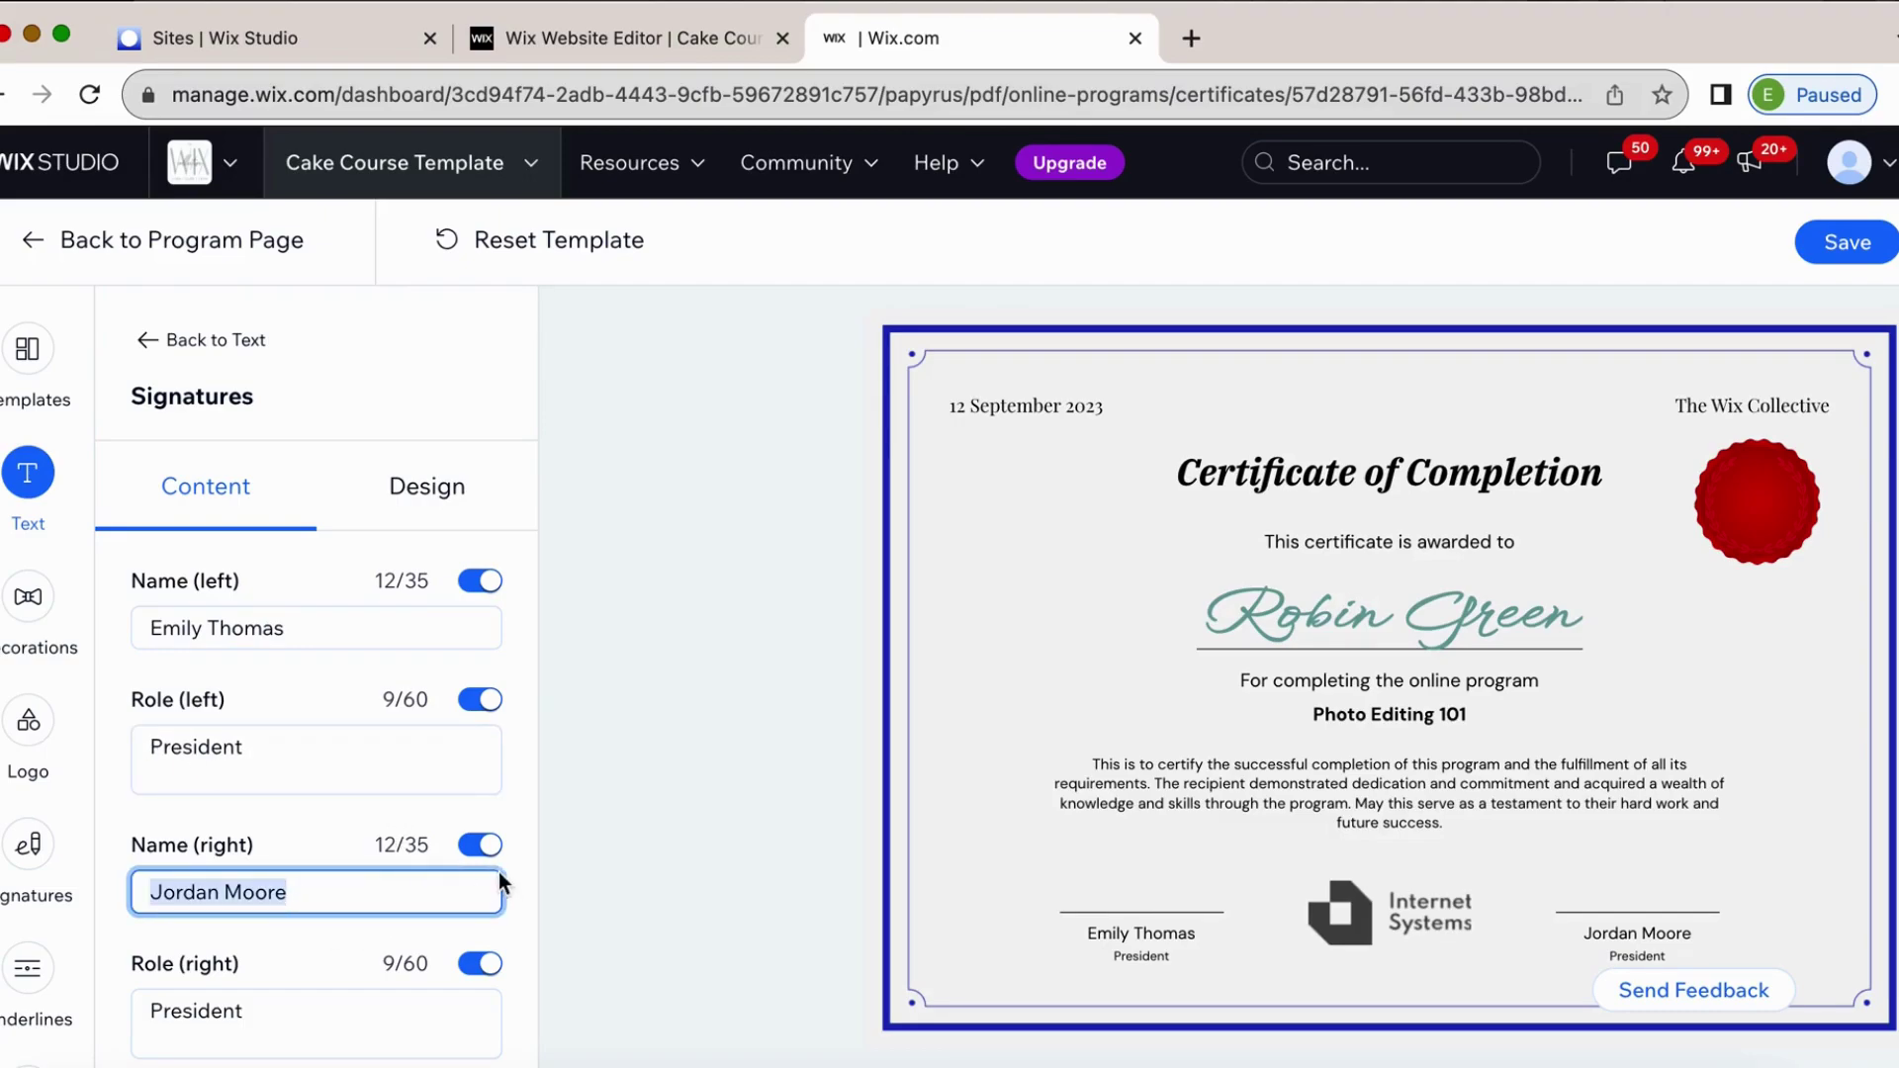
pyautogui.click(480, 845)
pyautogui.click(480, 963)
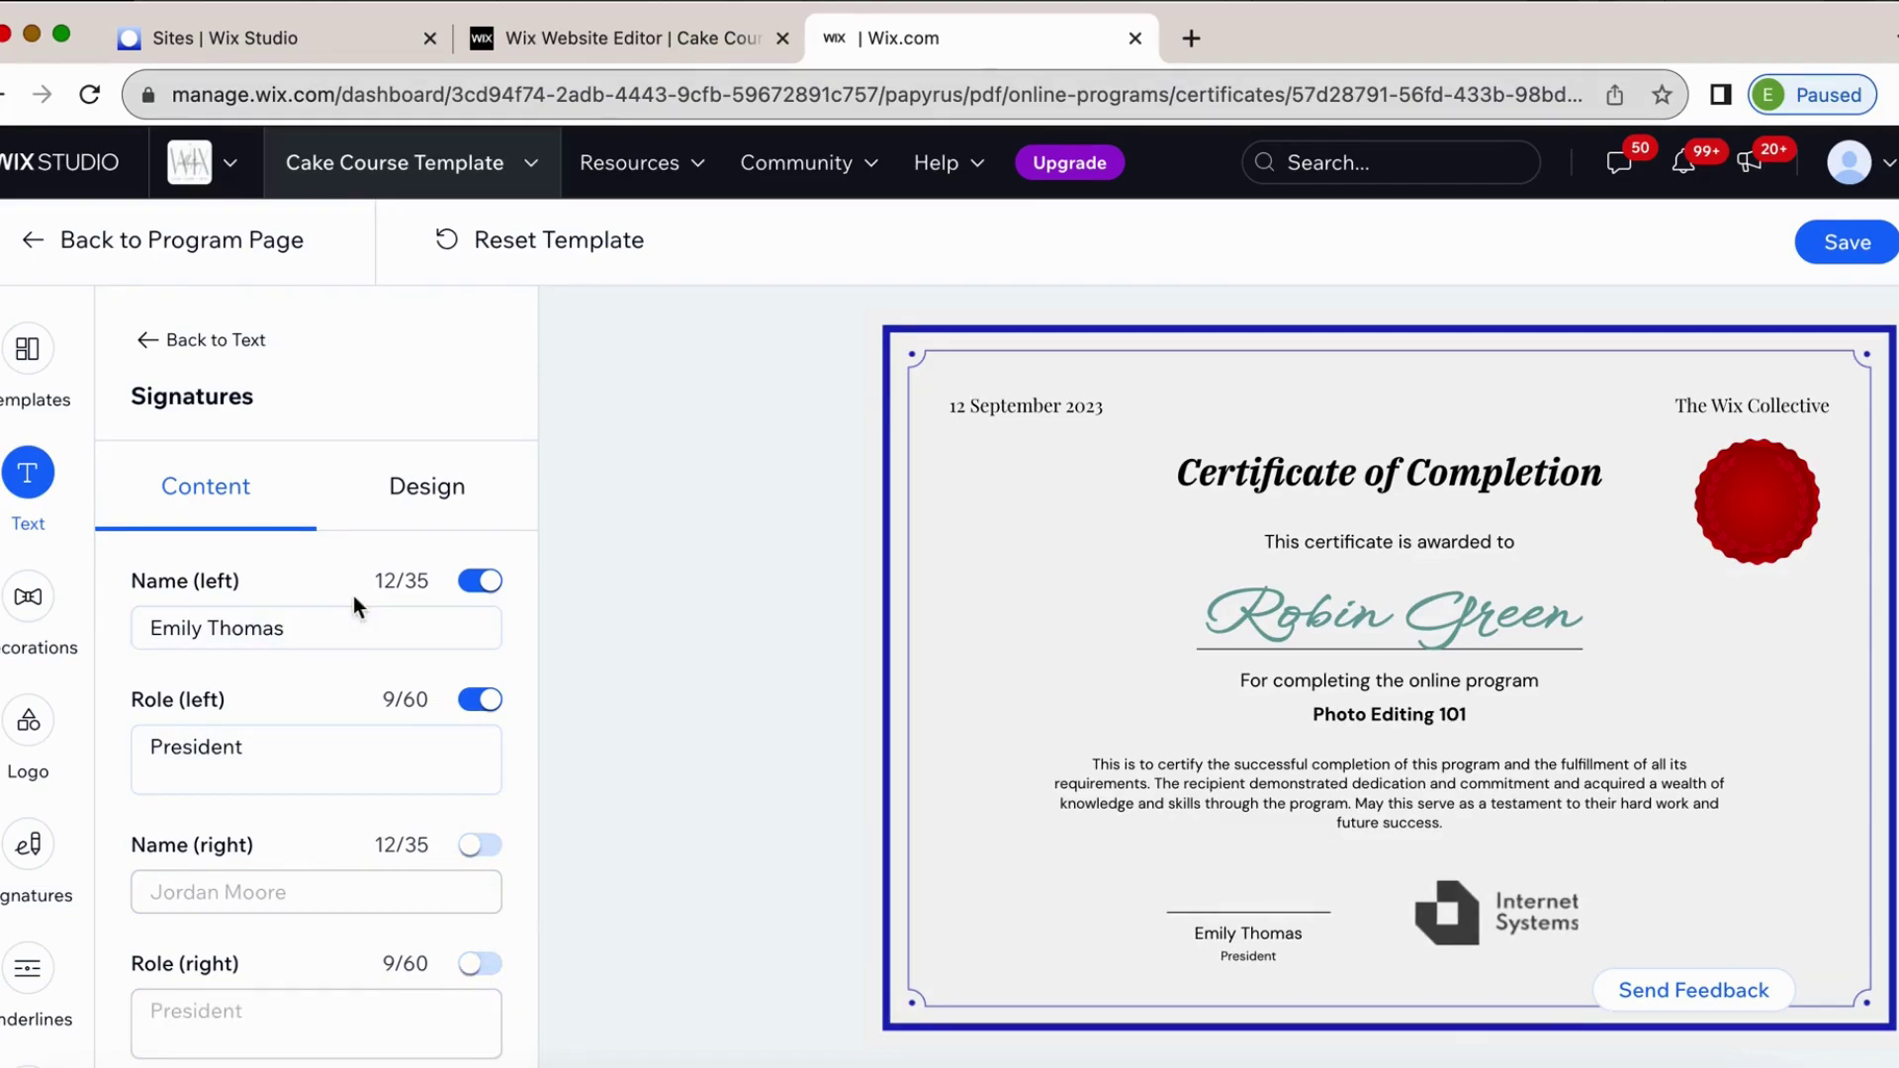
pyautogui.click(405, 472)
pyautogui.scroll(-2, 339, 924)
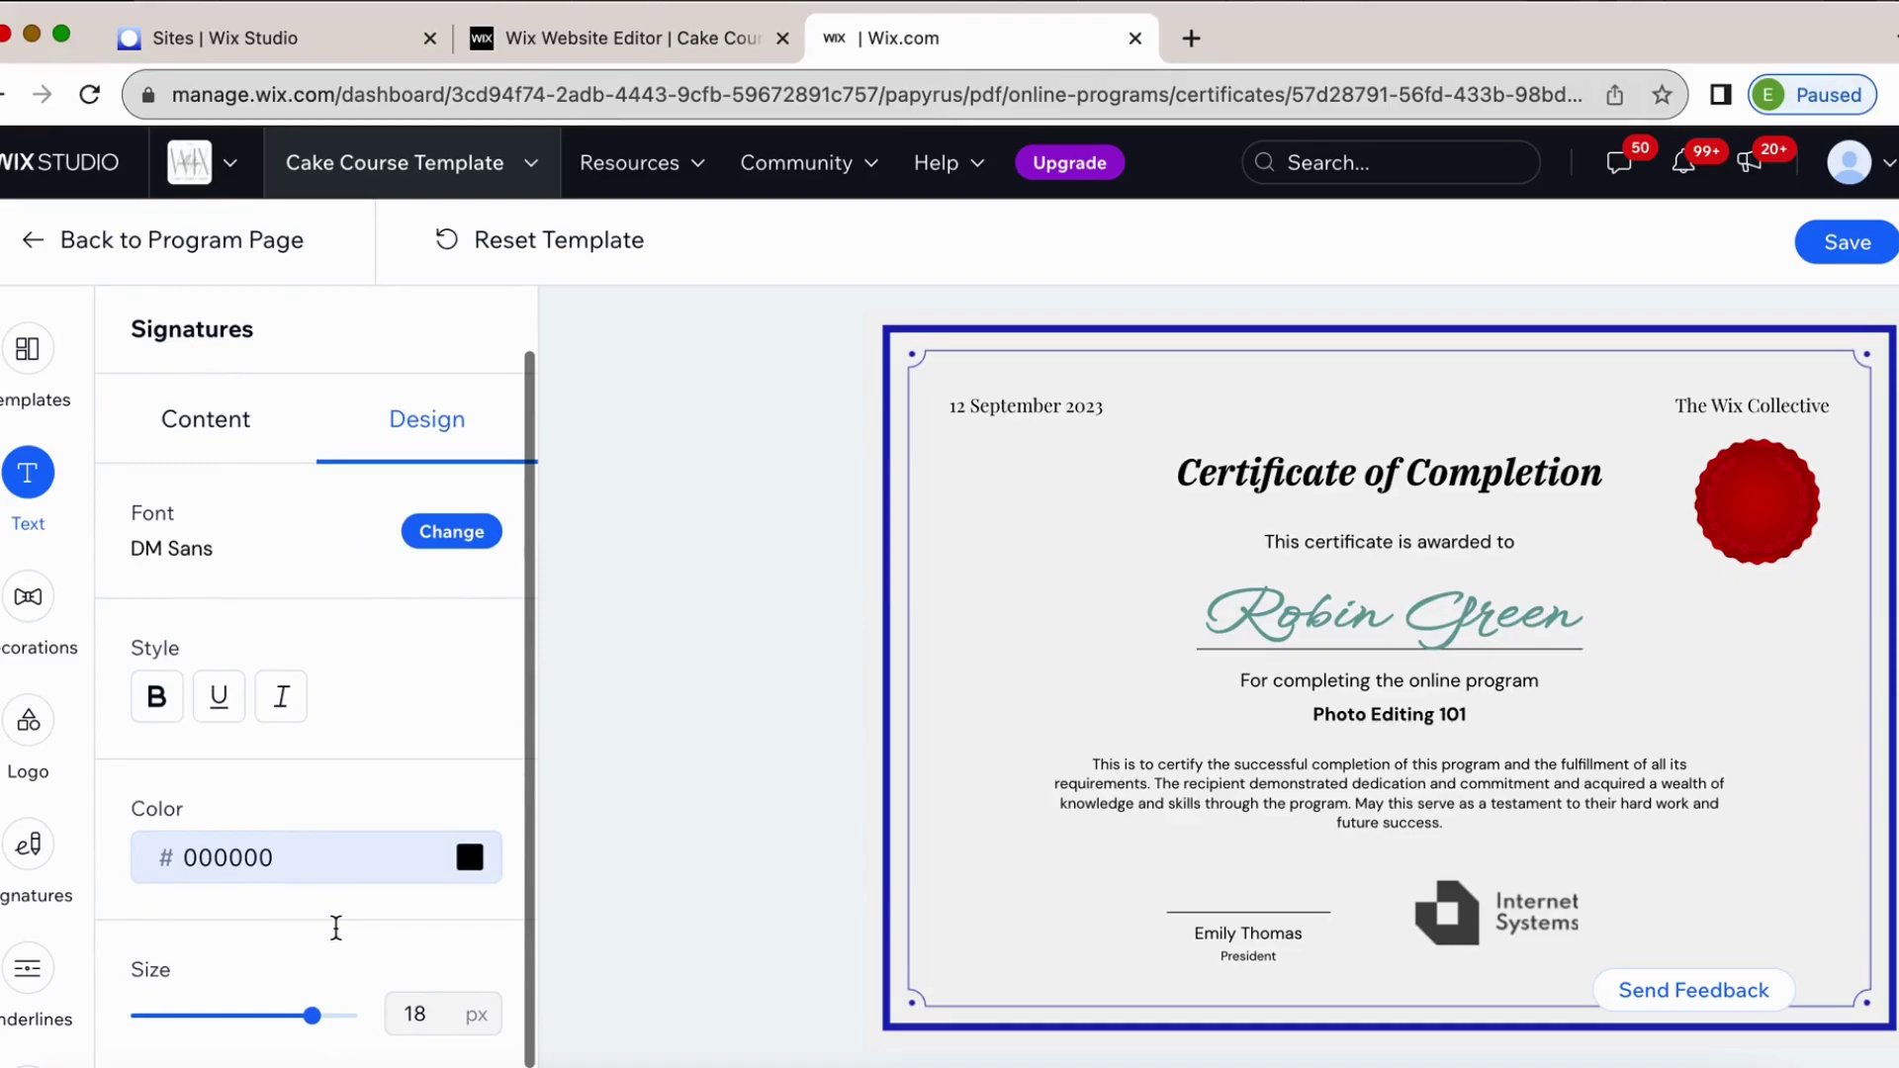
pyautogui.scroll(2, 210, 494)
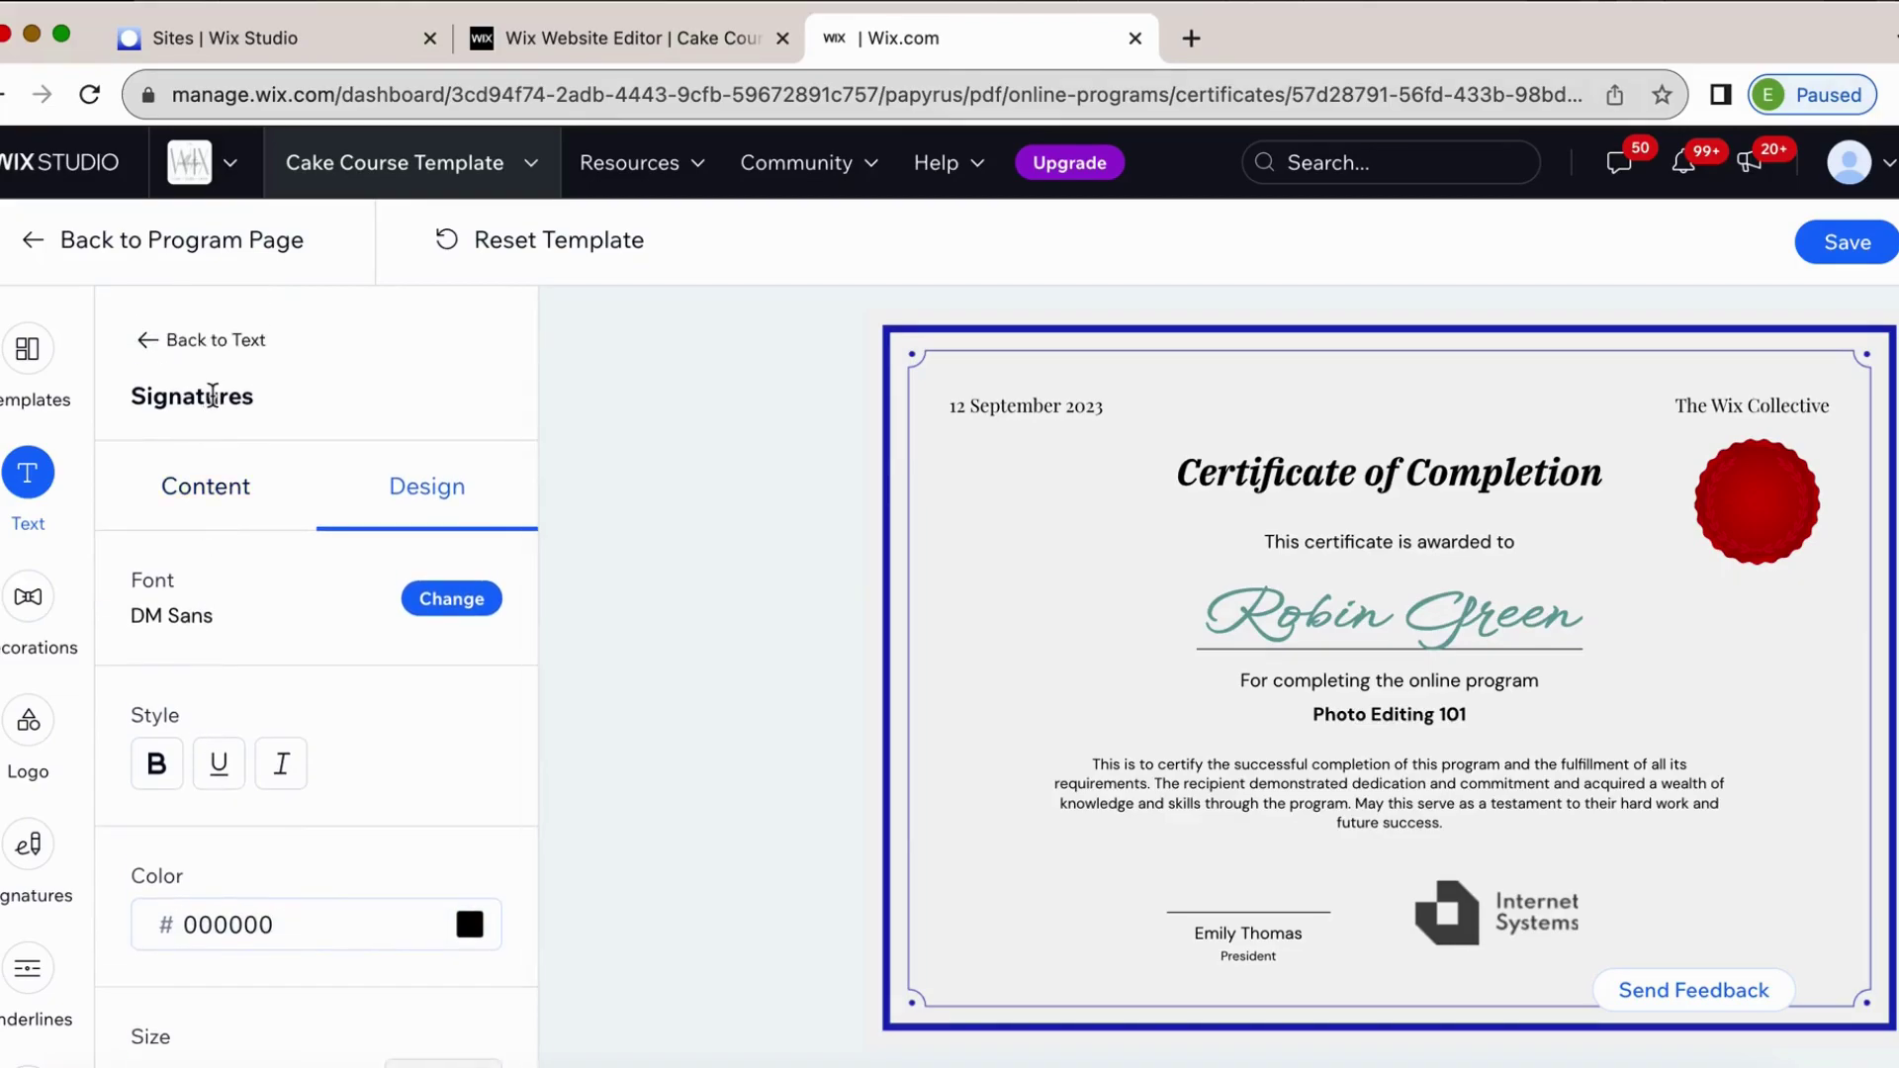
pyautogui.click(145, 346)
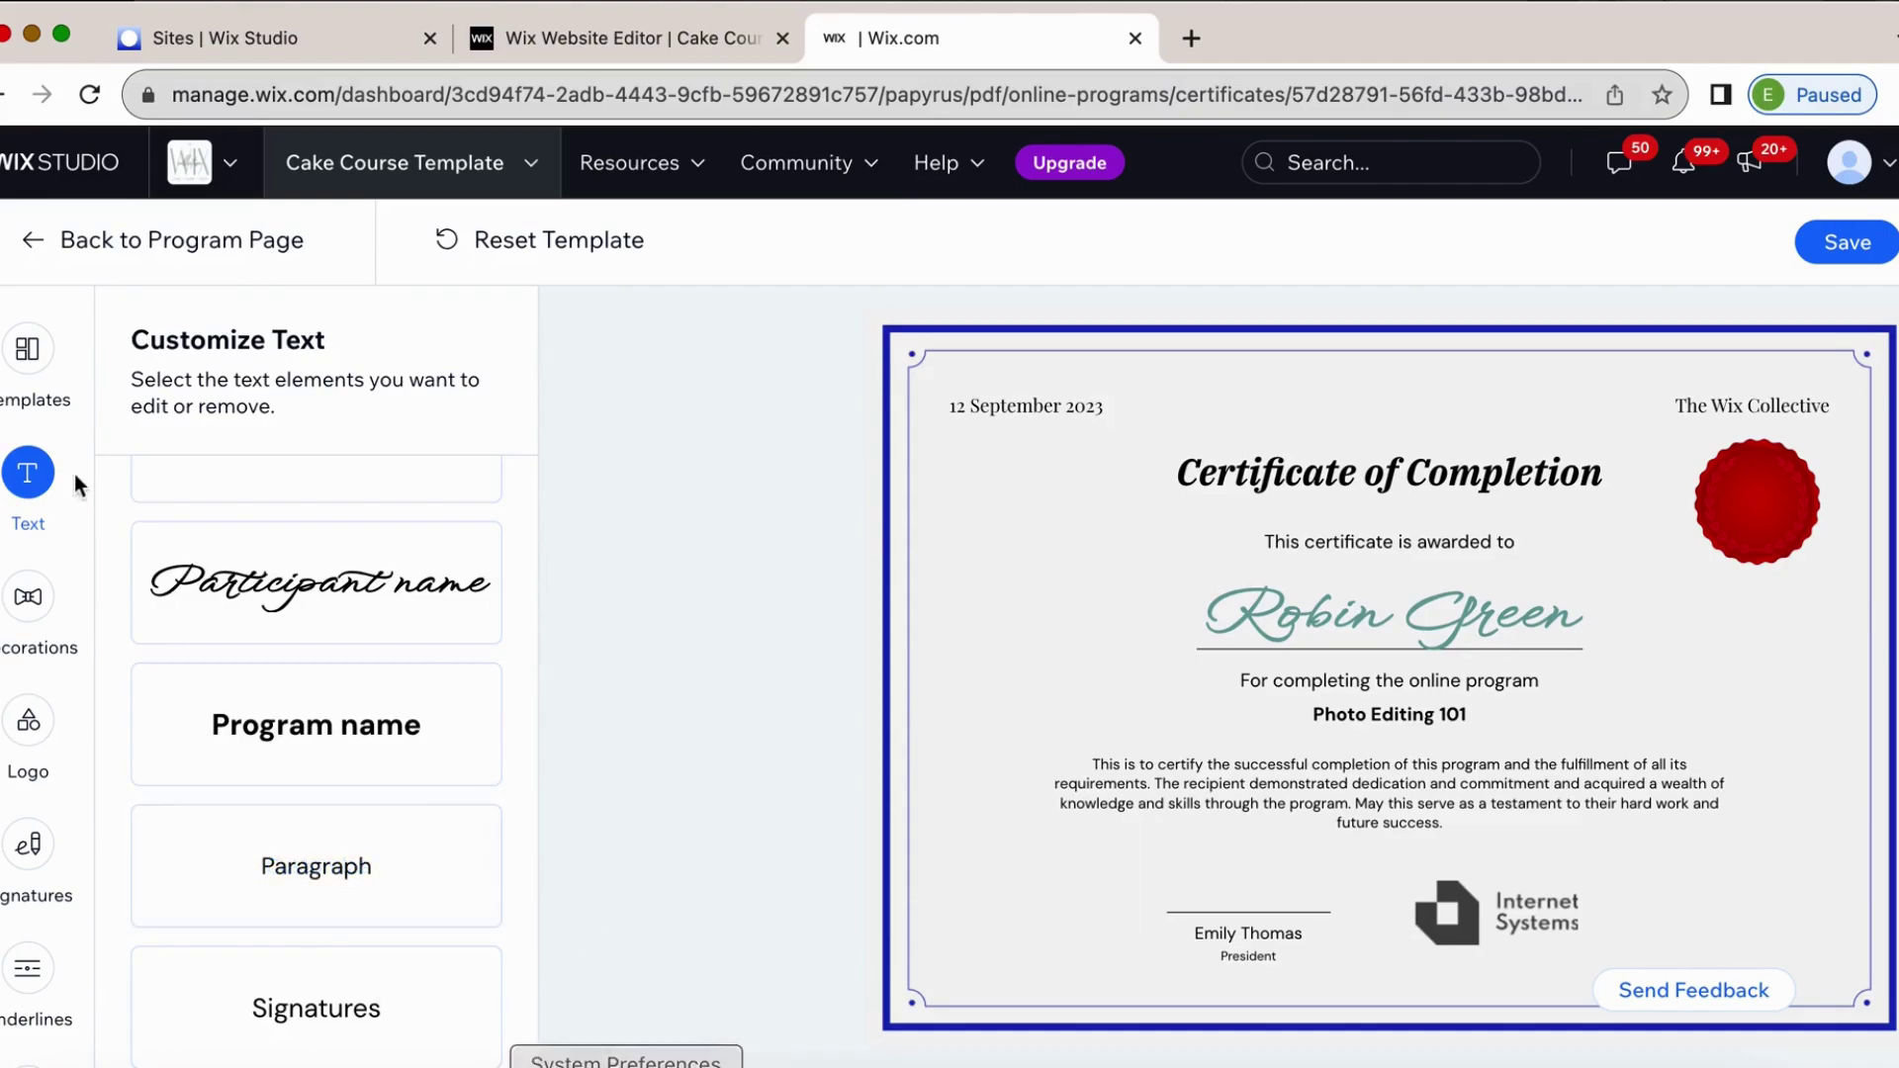
# Try the holographic, gold rosette, certified ring, blue seal, wreath and smiley badges, then remove the decoration.
pyautogui.click(28, 596)
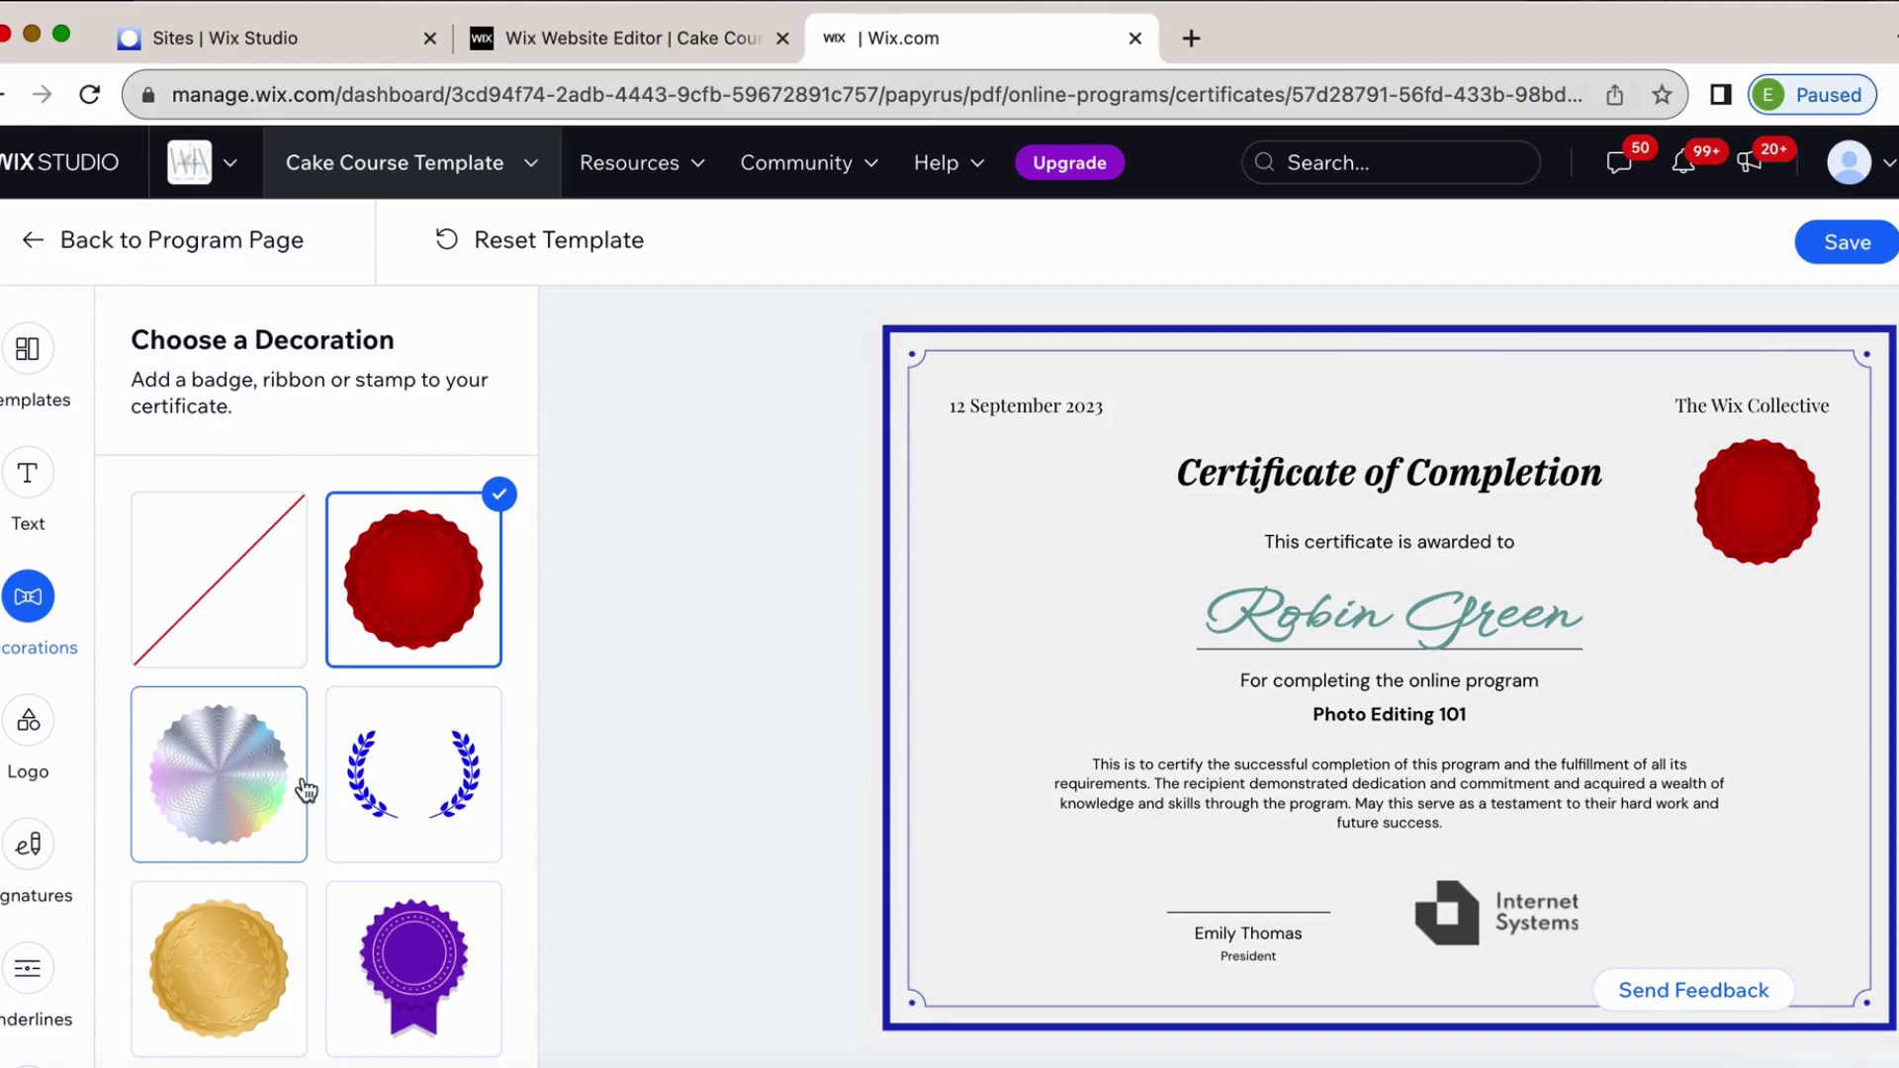
pyautogui.click(193, 821)
pyautogui.scroll(-5, 193, 821)
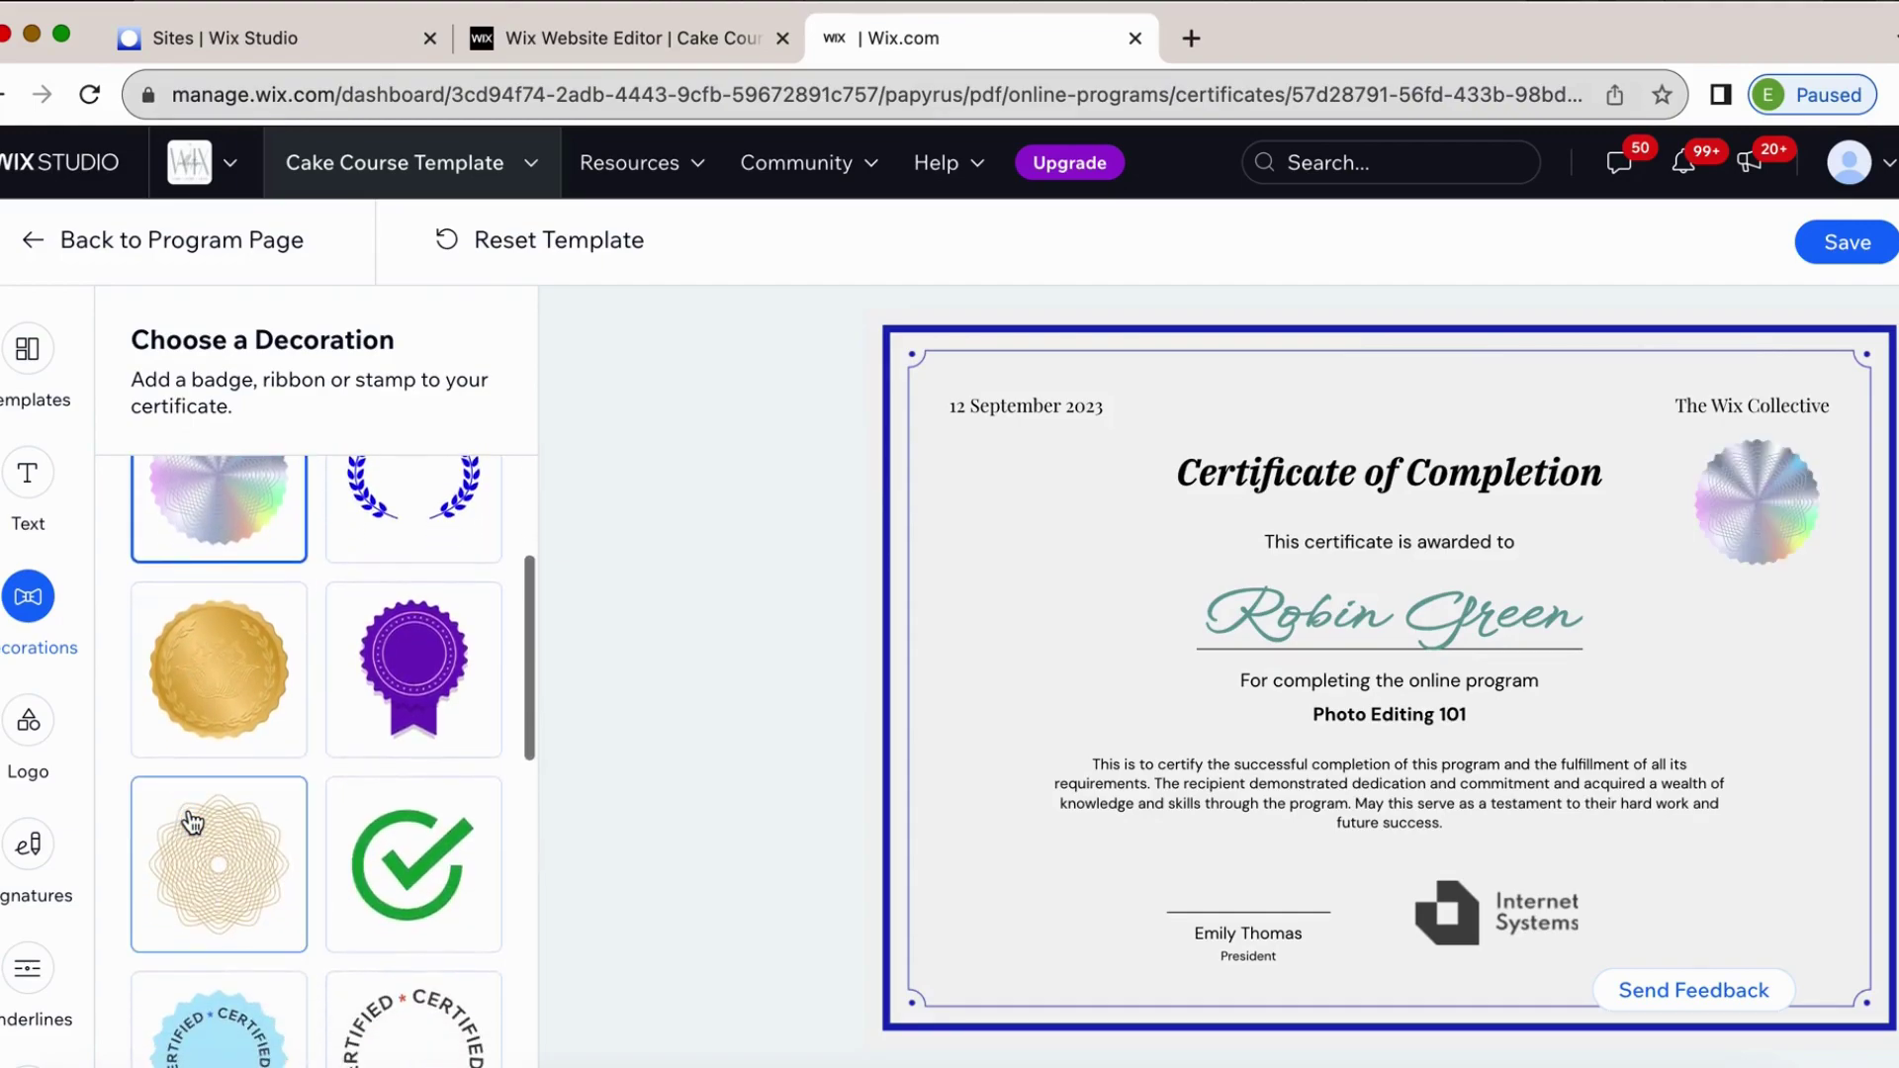
pyautogui.click(205, 779)
pyautogui.click(422, 908)
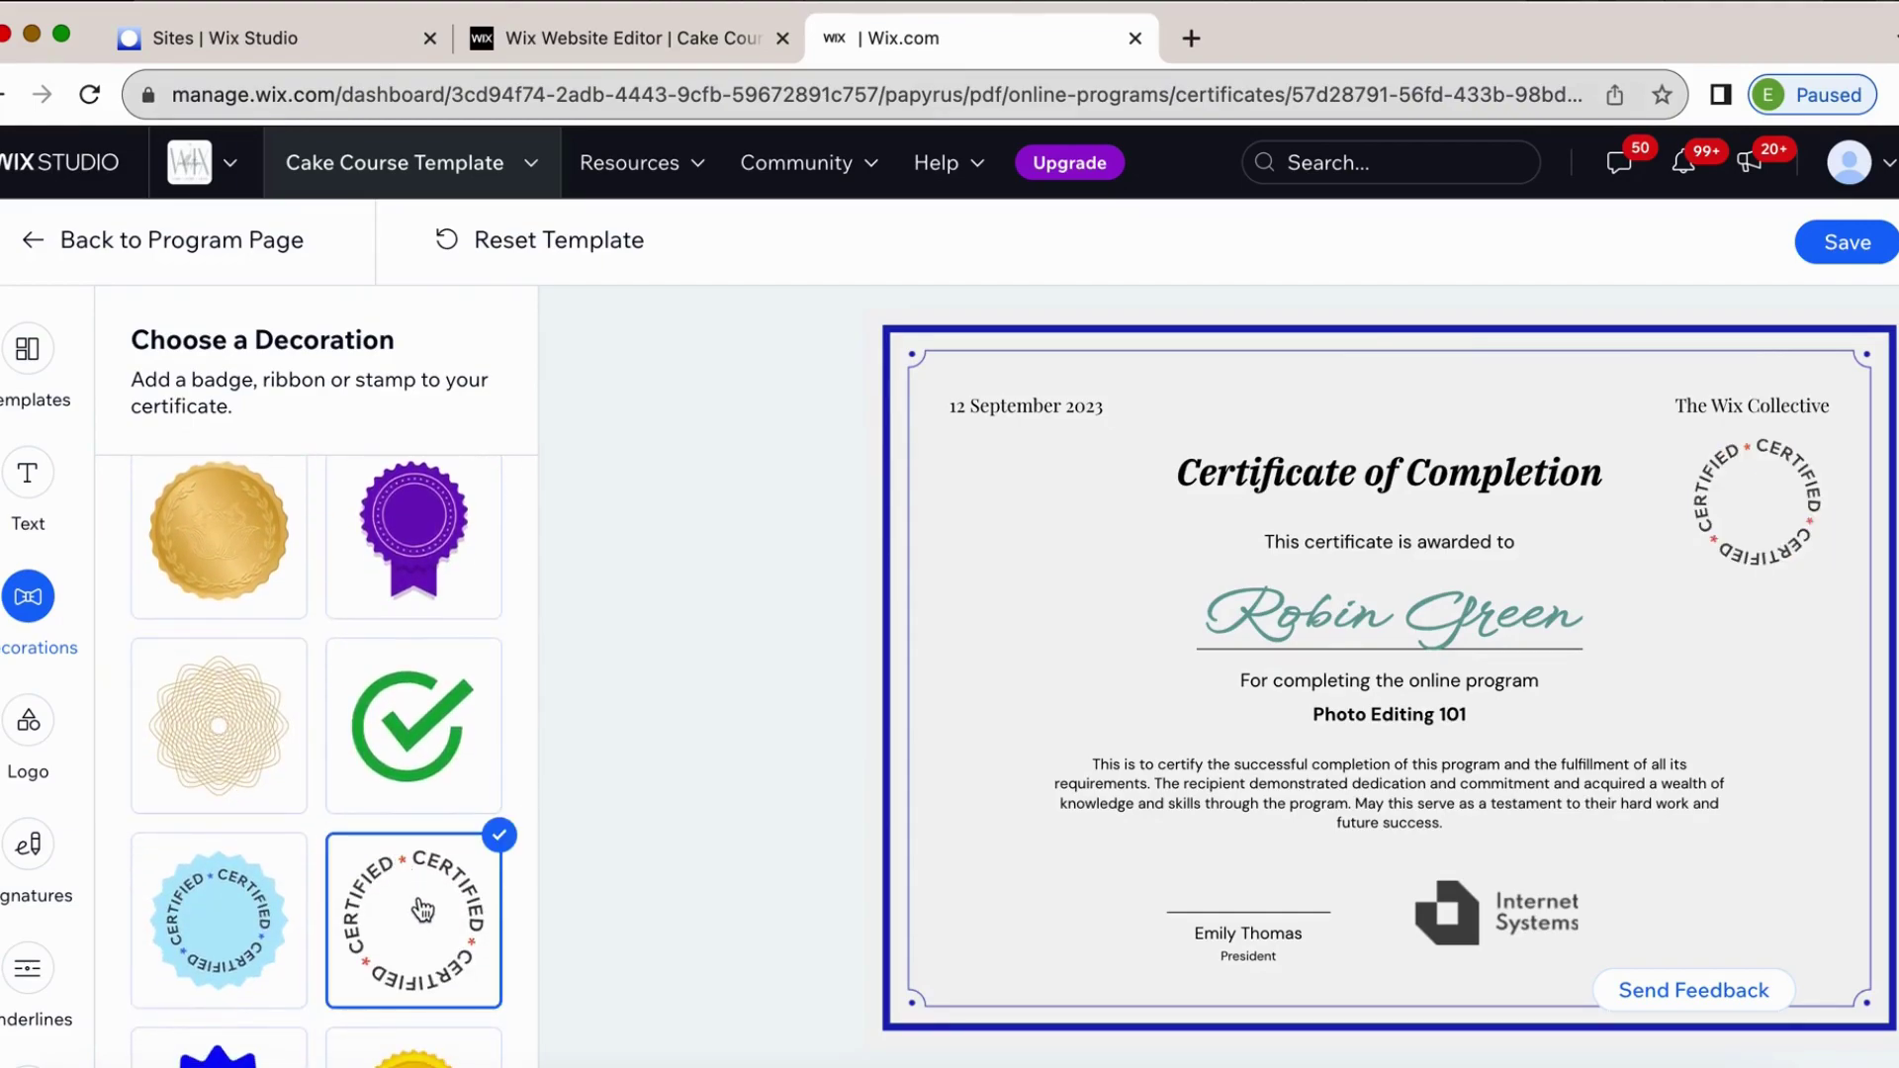
pyautogui.click(261, 959)
pyautogui.scroll(-6, 346, 909)
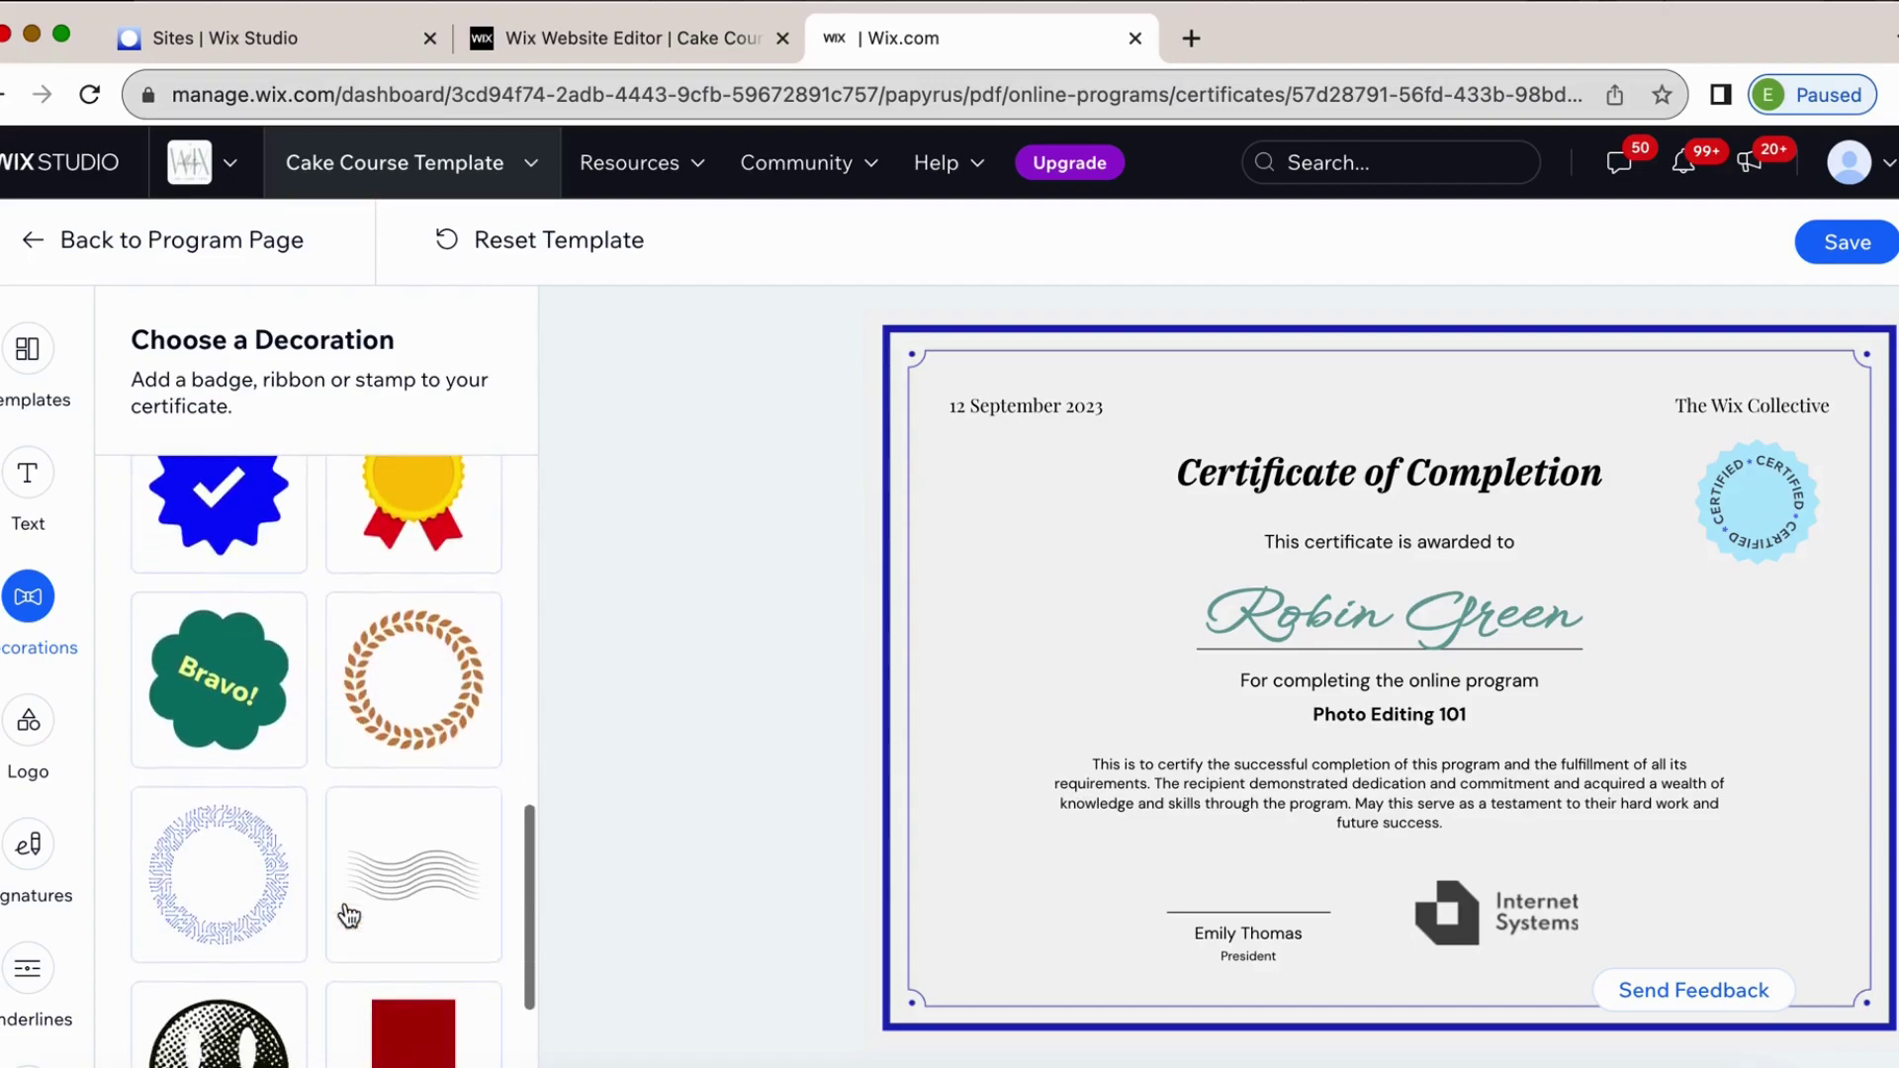
pyautogui.click(455, 725)
pyautogui.scroll(-3, 483, 670)
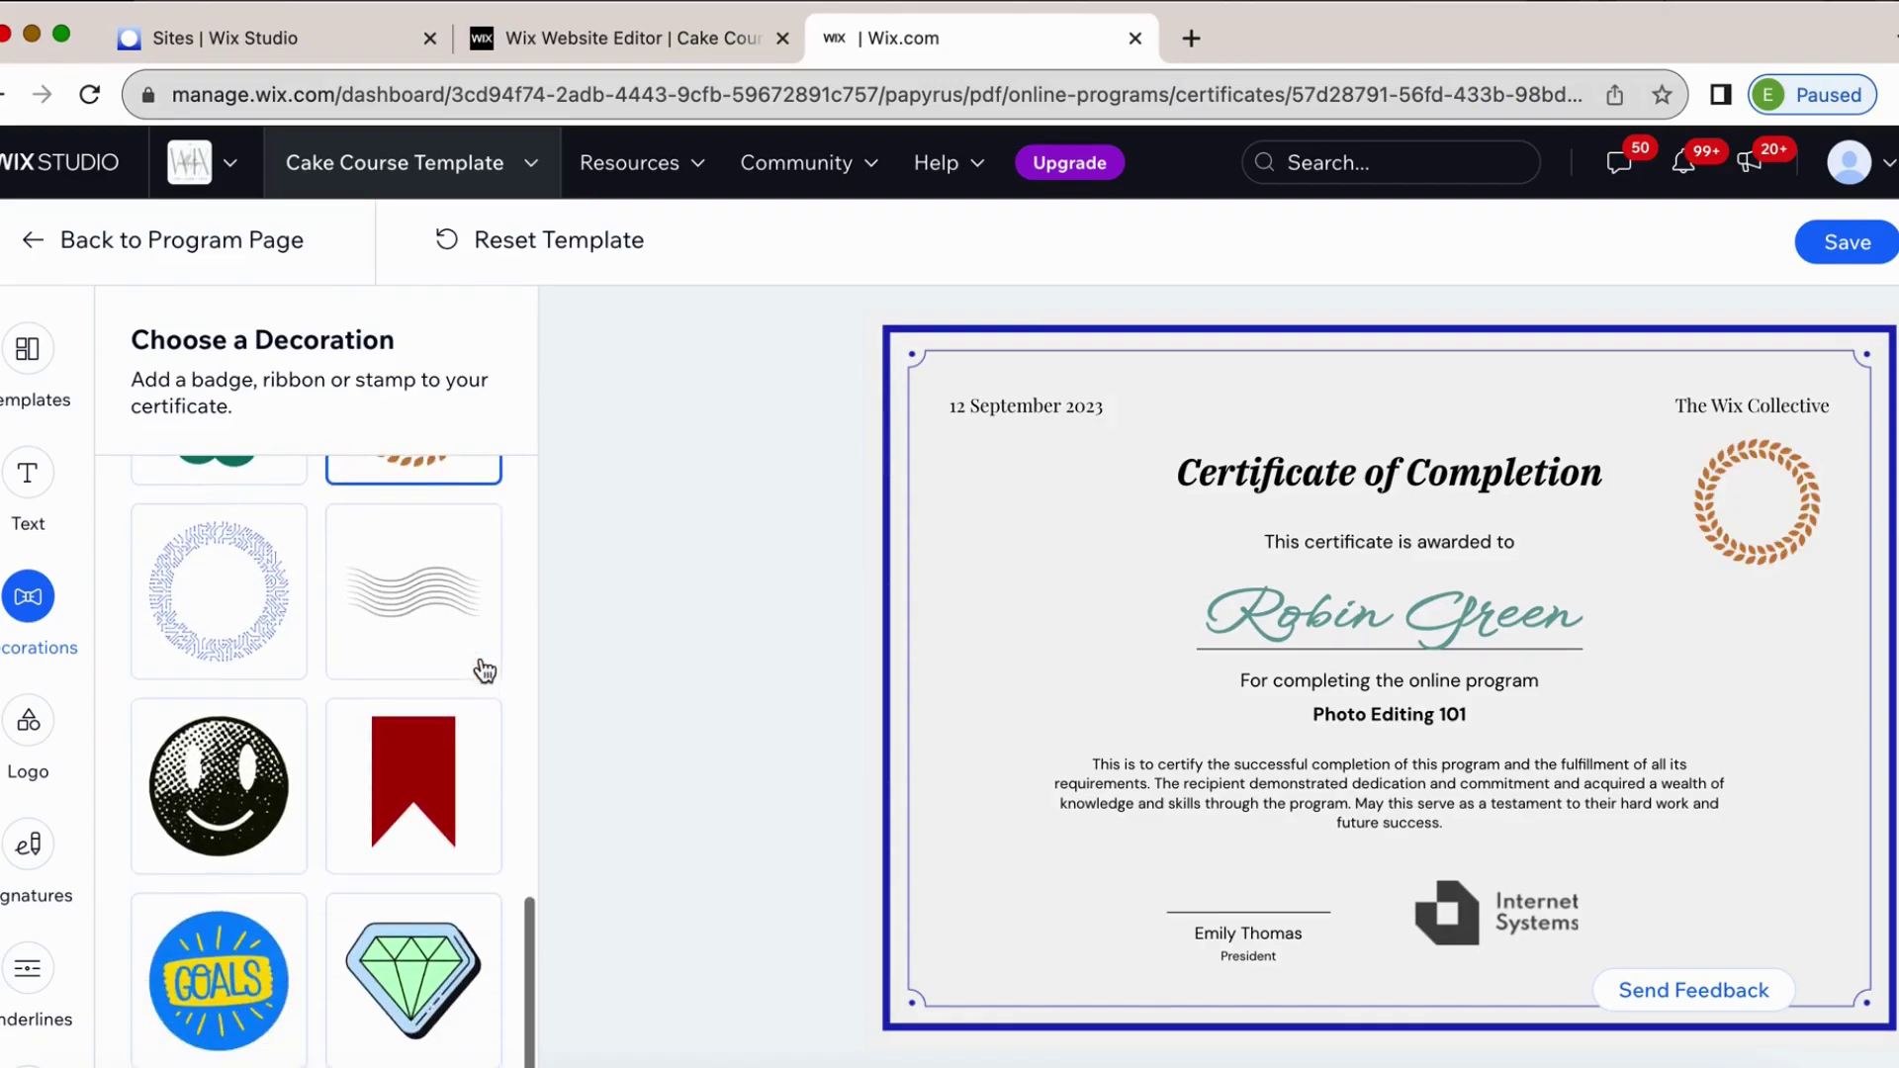
pyautogui.click(221, 823)
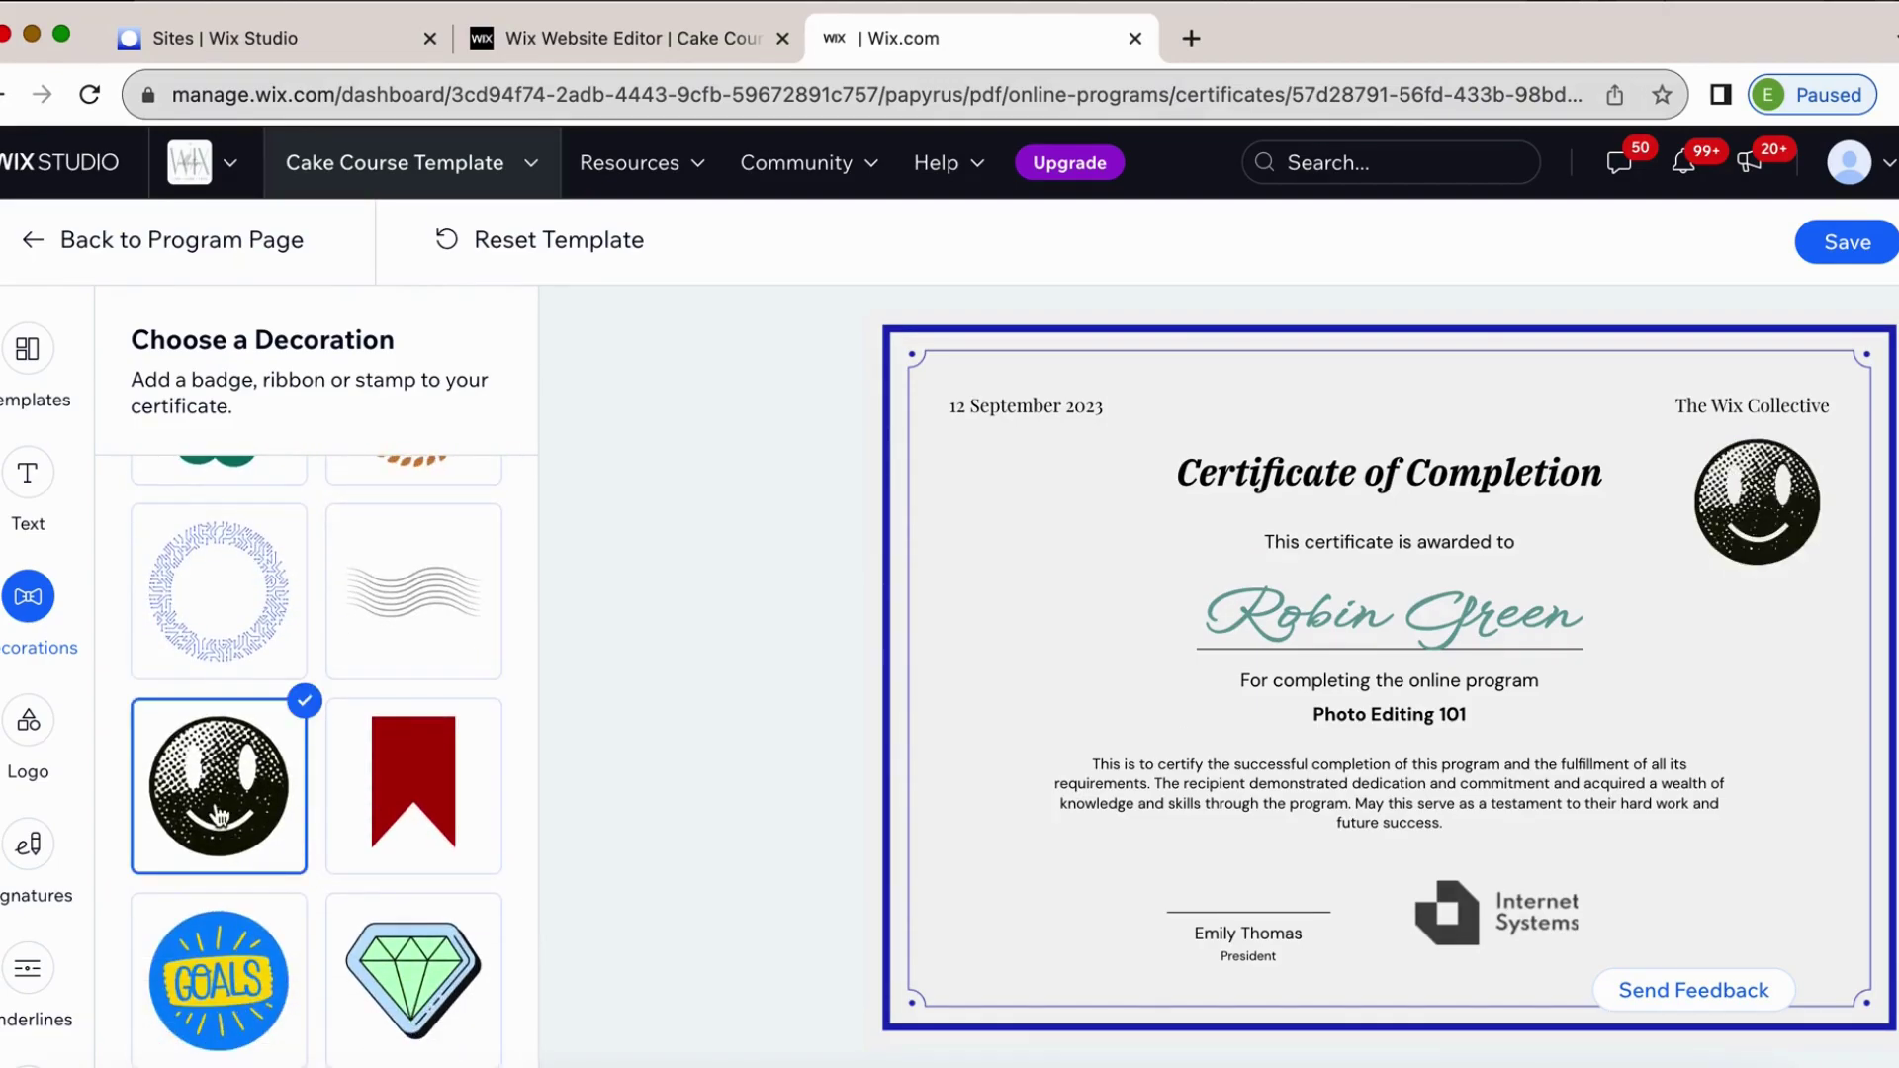
pyautogui.scroll(9, 219, 817)
pyautogui.click(195, 504)
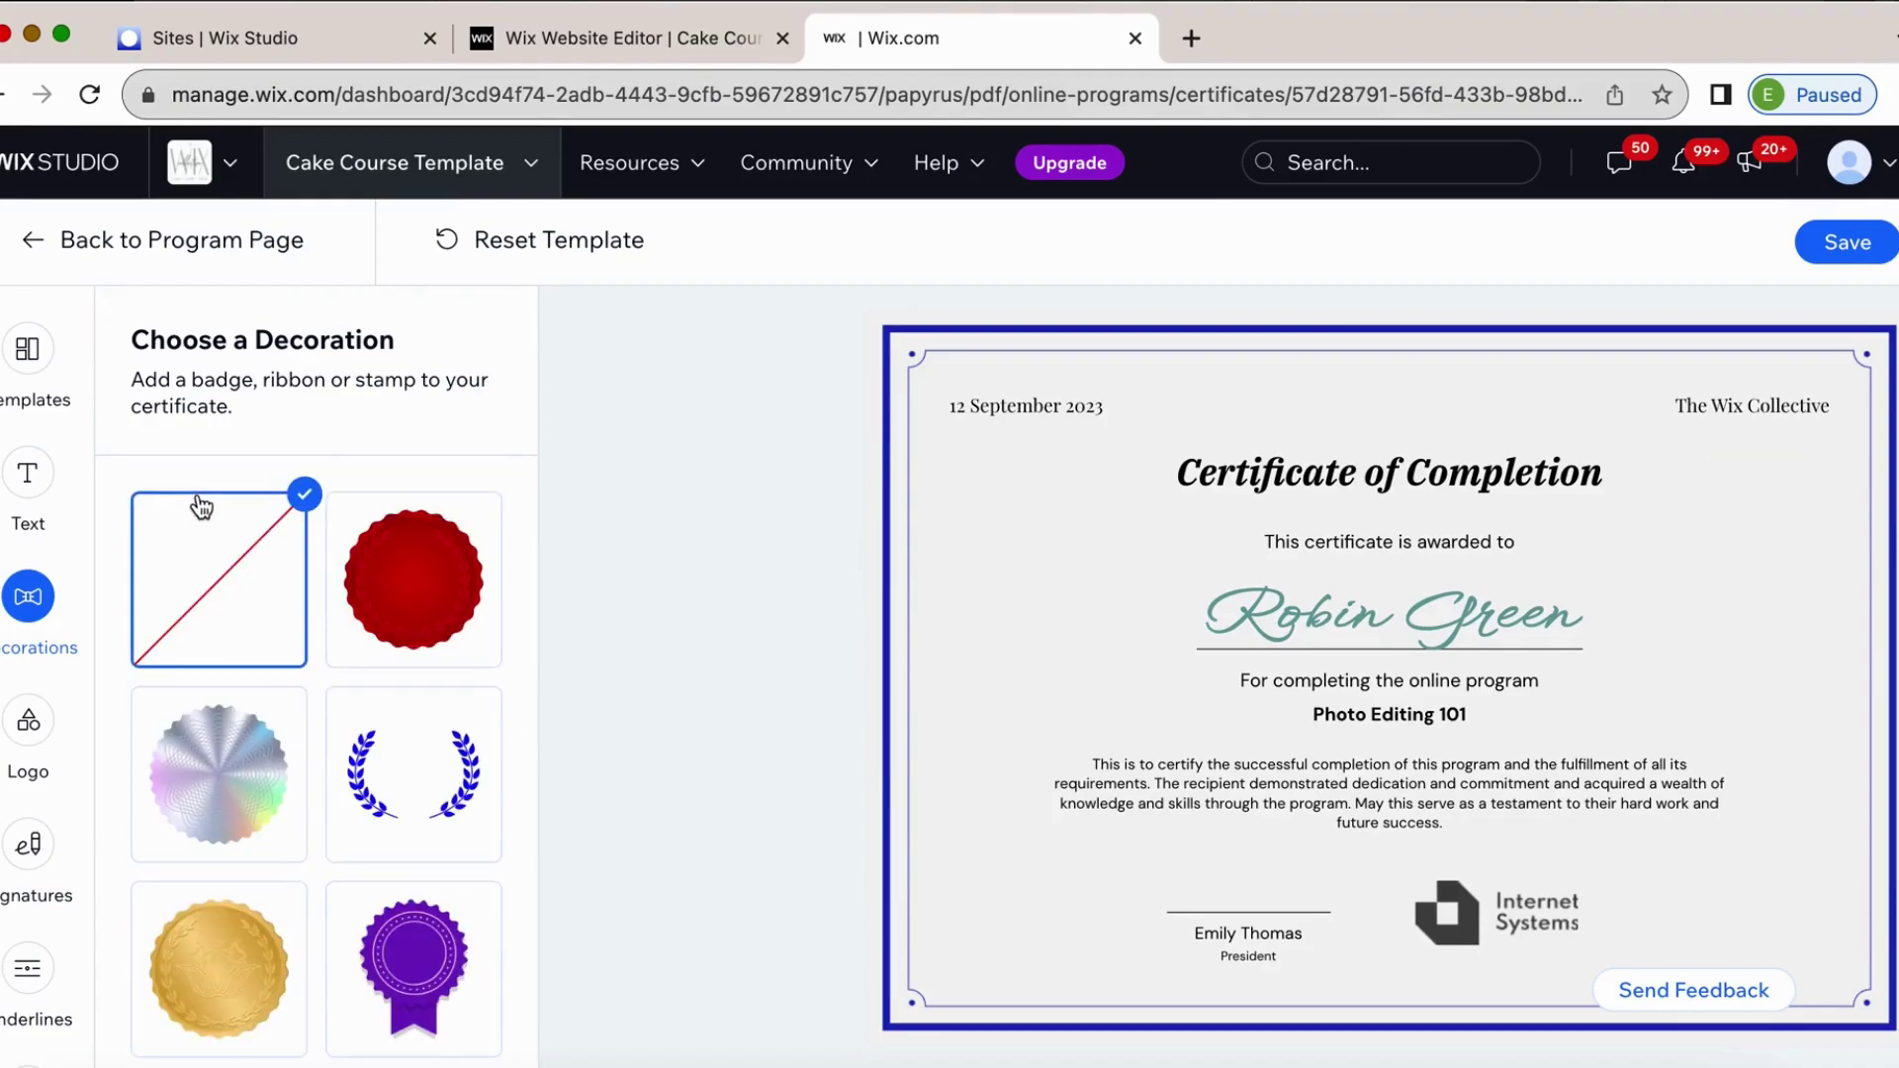
# Try the green checkmark, round wreath, wavy-lines and dotted circle decorations, then clear the decoration again.
pyautogui.scroll(-2, 409, 868)
pyautogui.scroll(-5, 410, 870)
pyautogui.scroll(2, 407, 899)
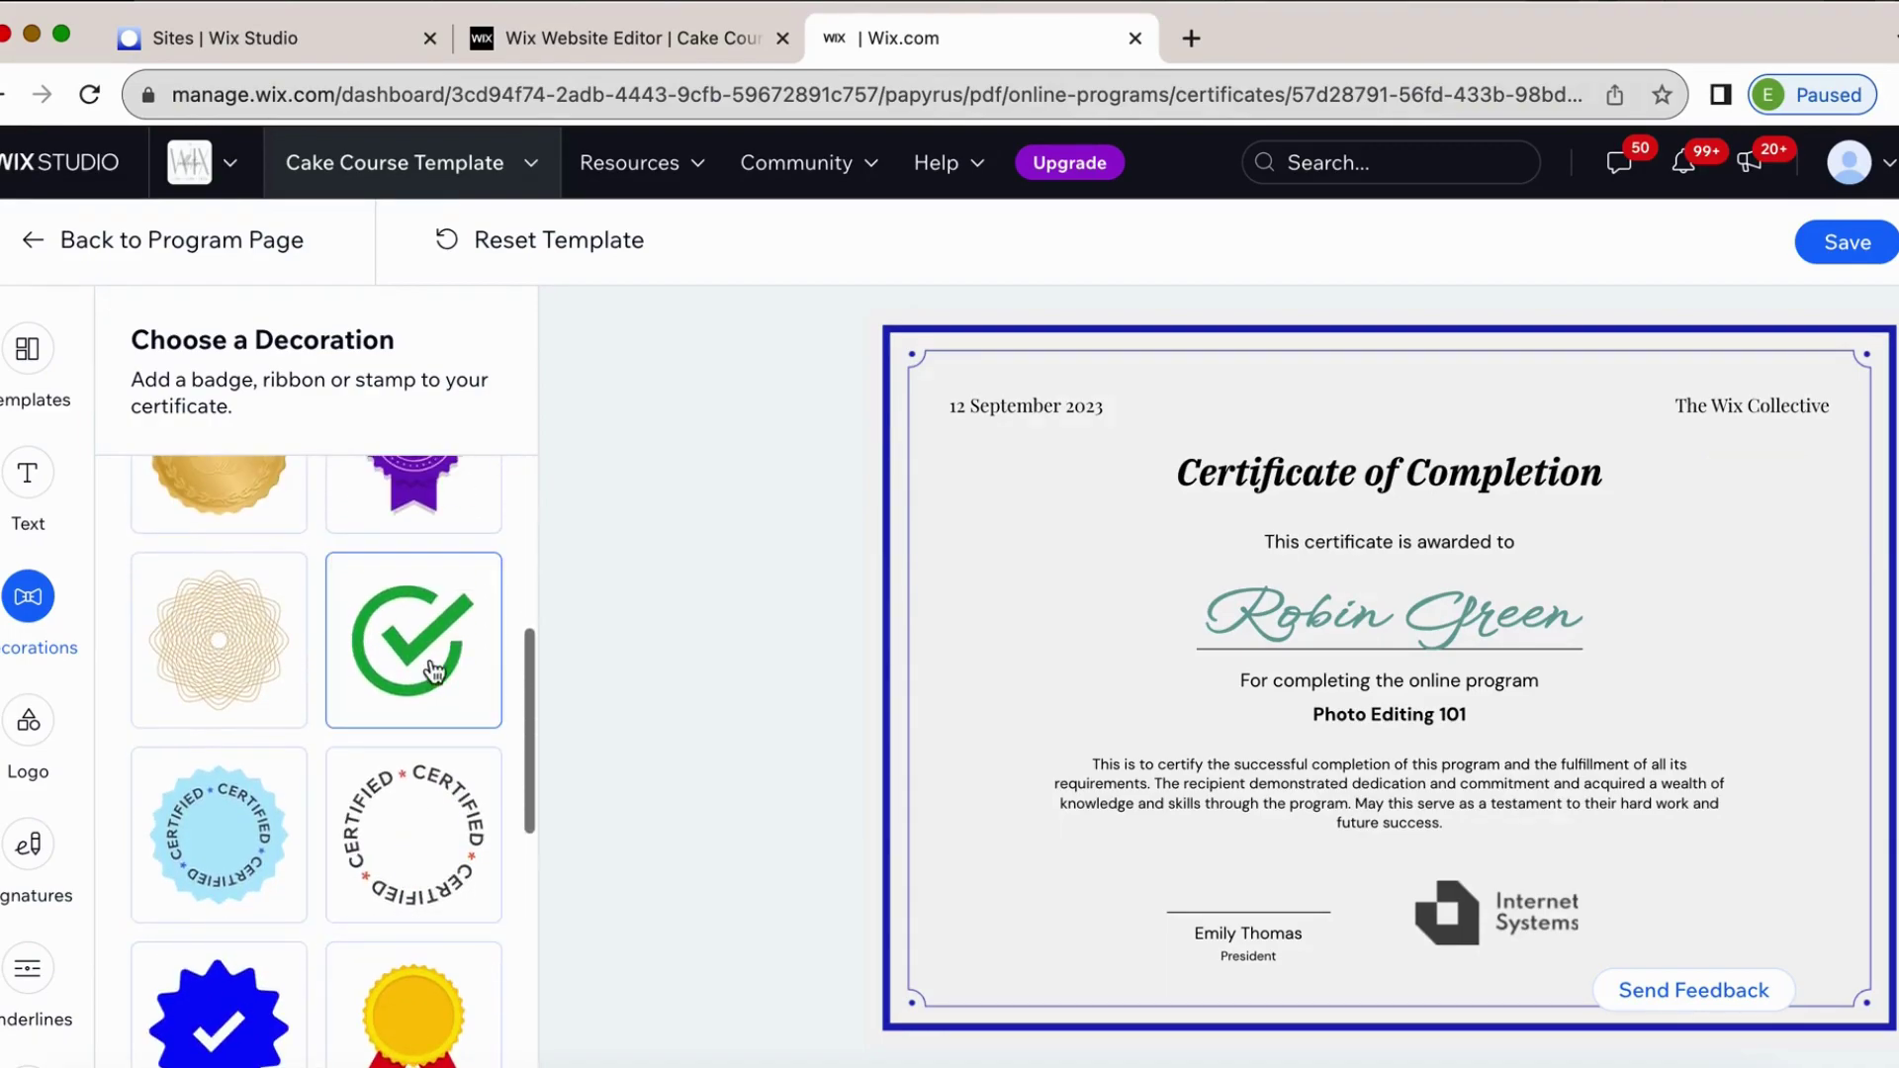
pyautogui.click(435, 660)
pyautogui.scroll(-5, 435, 661)
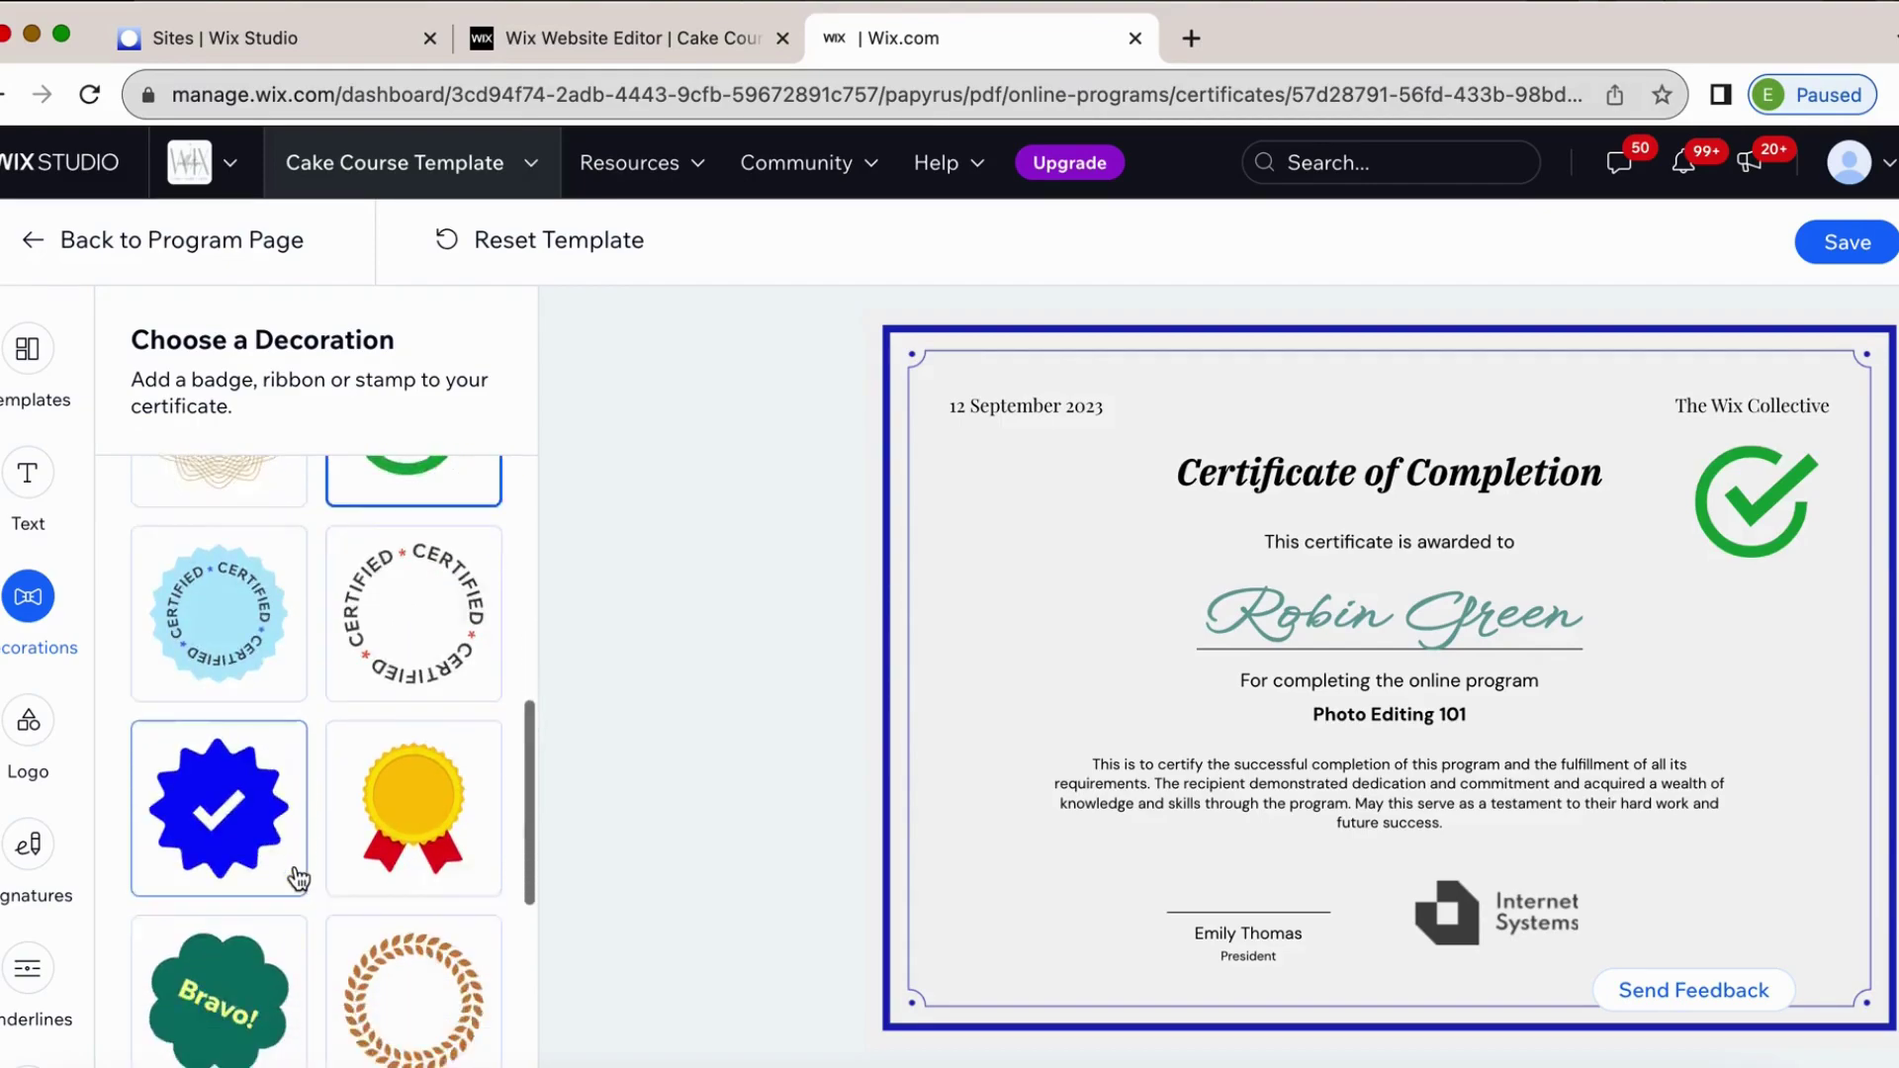
pyautogui.click(364, 767)
pyautogui.scroll(-2, 364, 767)
pyautogui.click(412, 721)
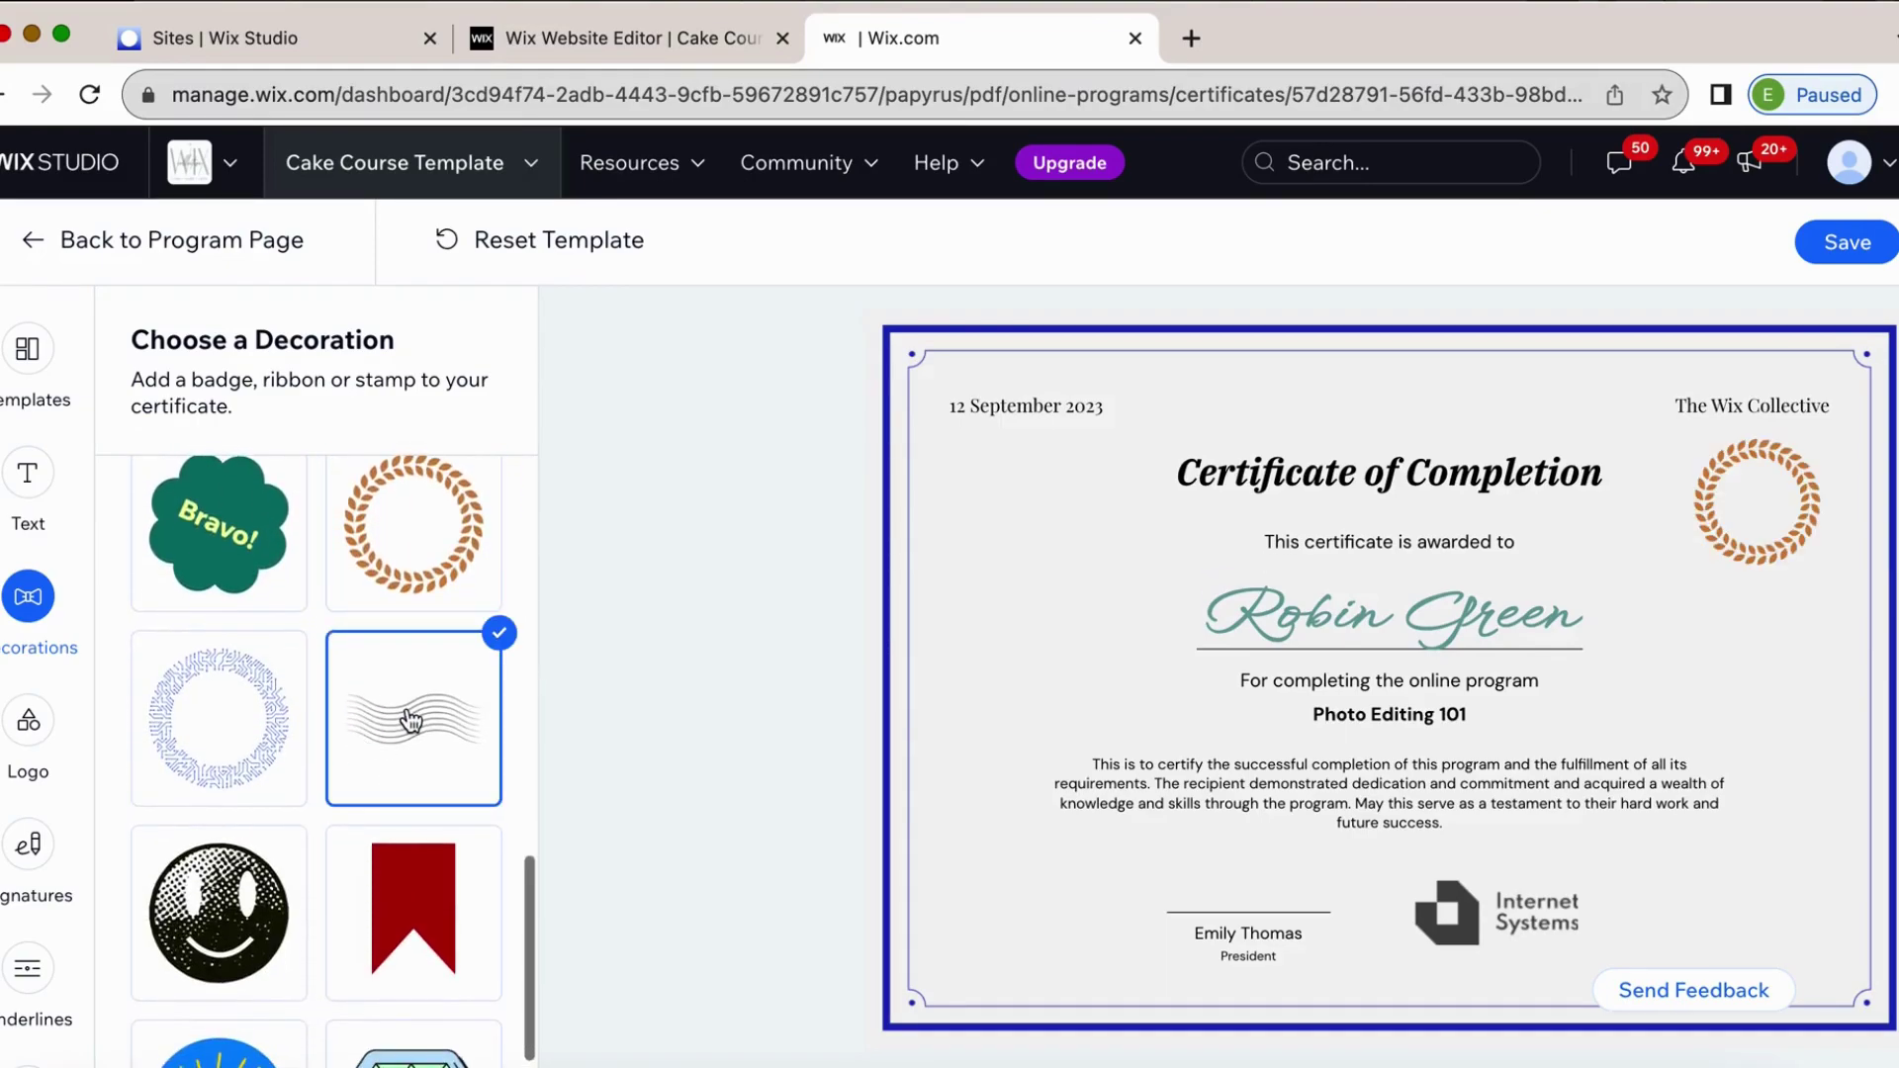
pyautogui.scroll(-2, 412, 721)
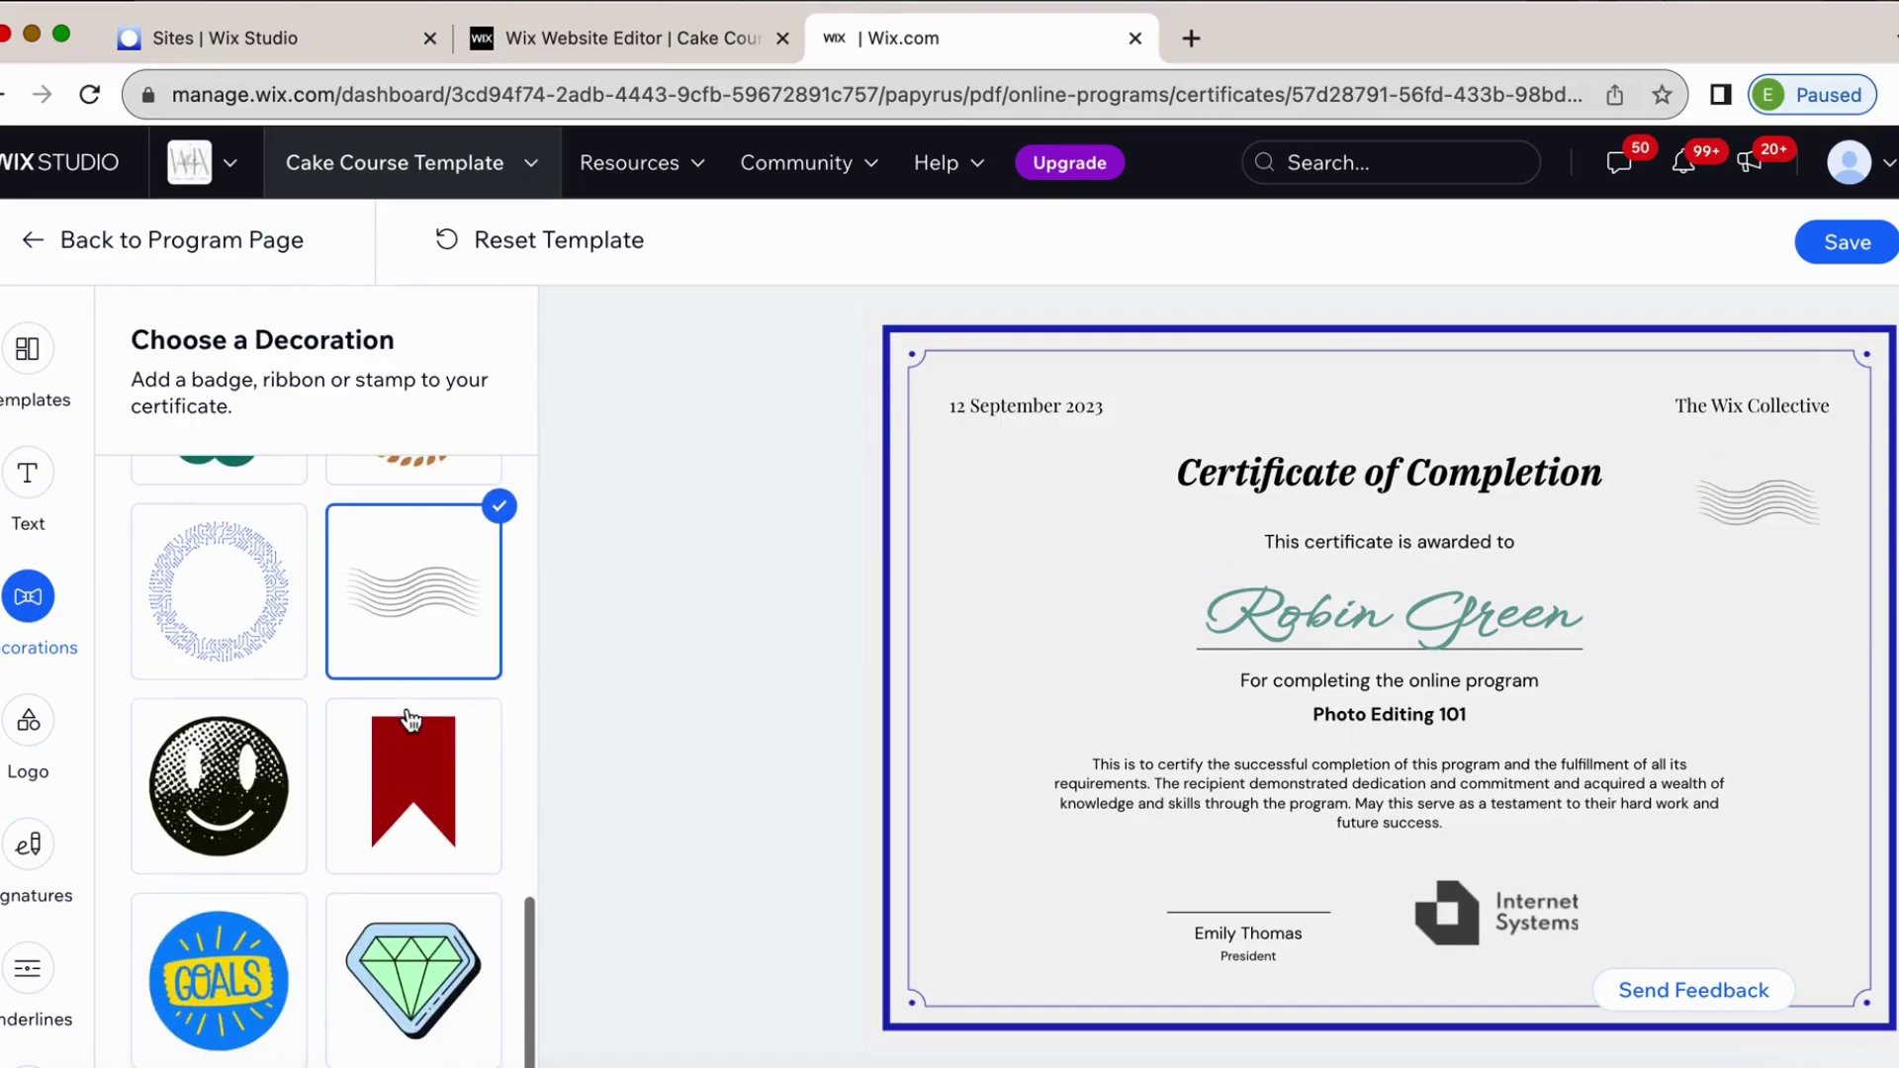
pyautogui.click(221, 587)
pyautogui.scroll(10, 224, 589)
pyautogui.click(222, 588)
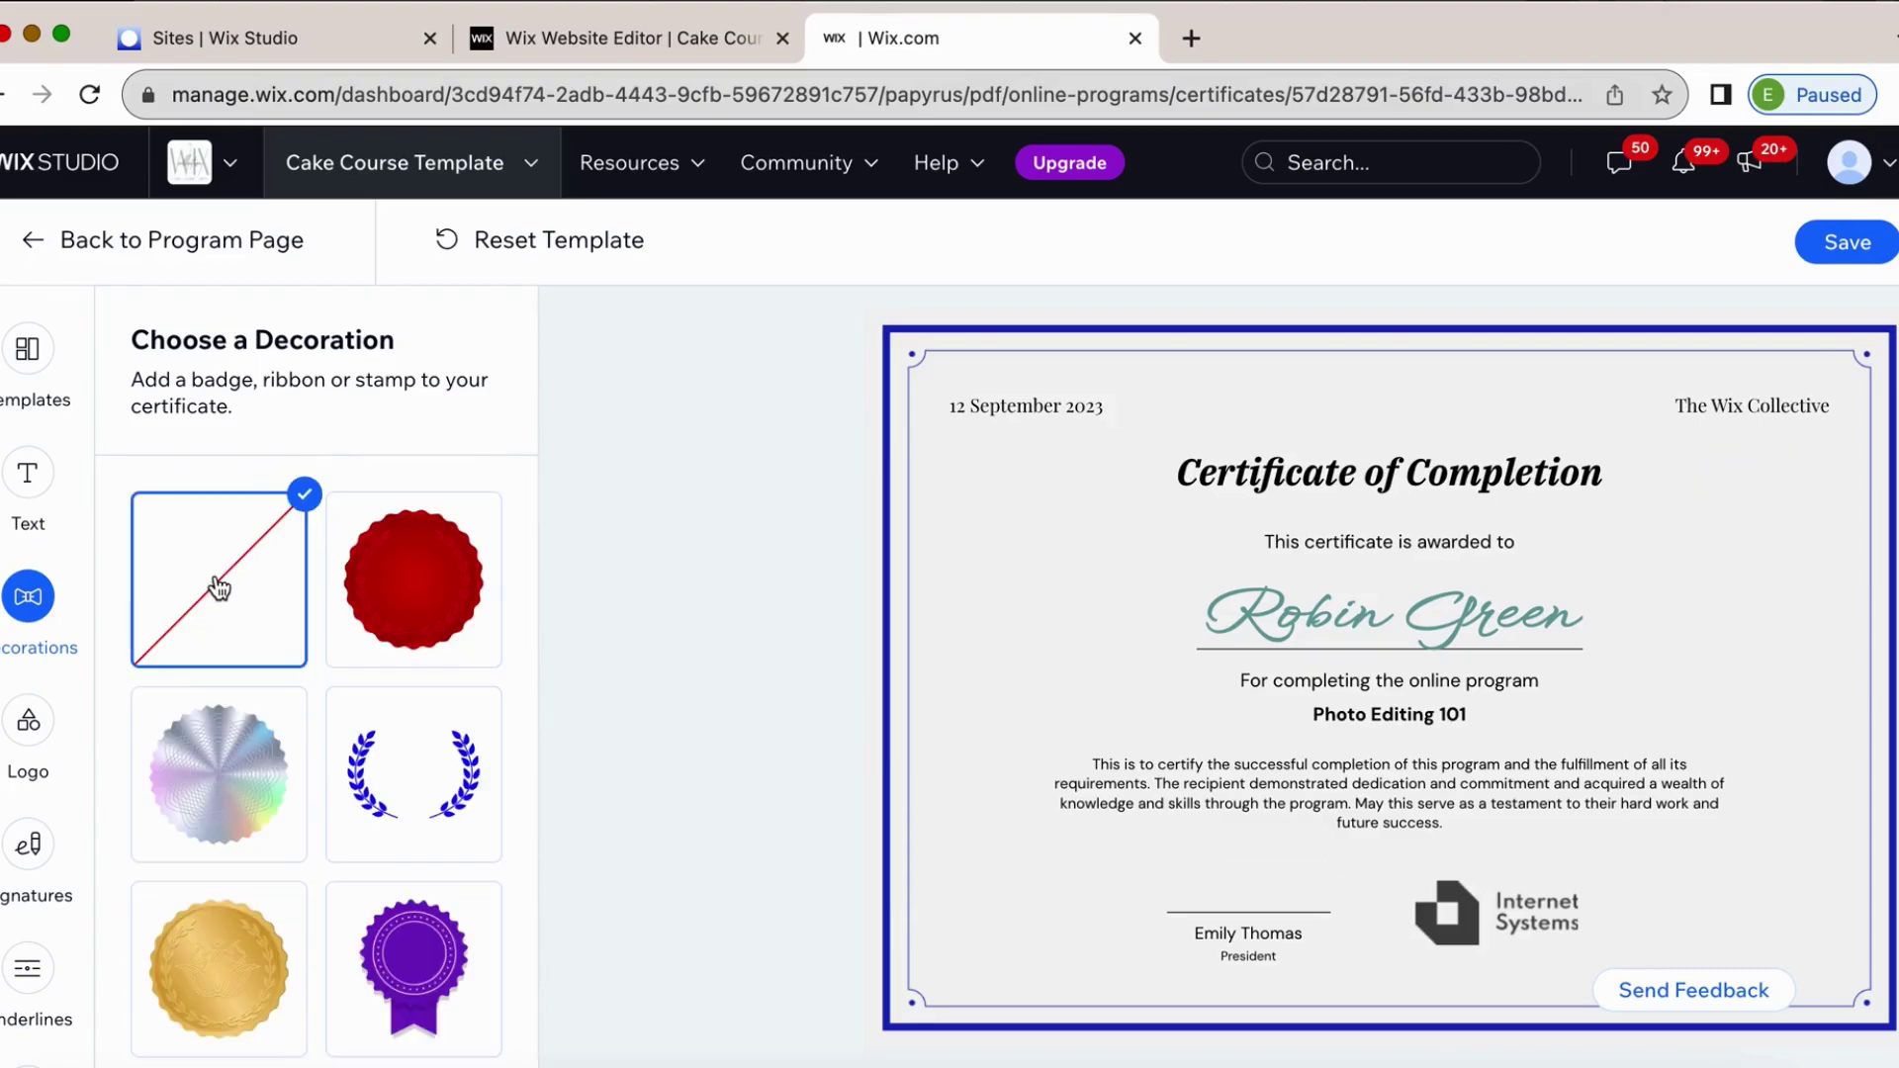
# Replace the Internet Systems logo with the pink sunburst PNG from Recent Site Files.
pyautogui.click(30, 727)
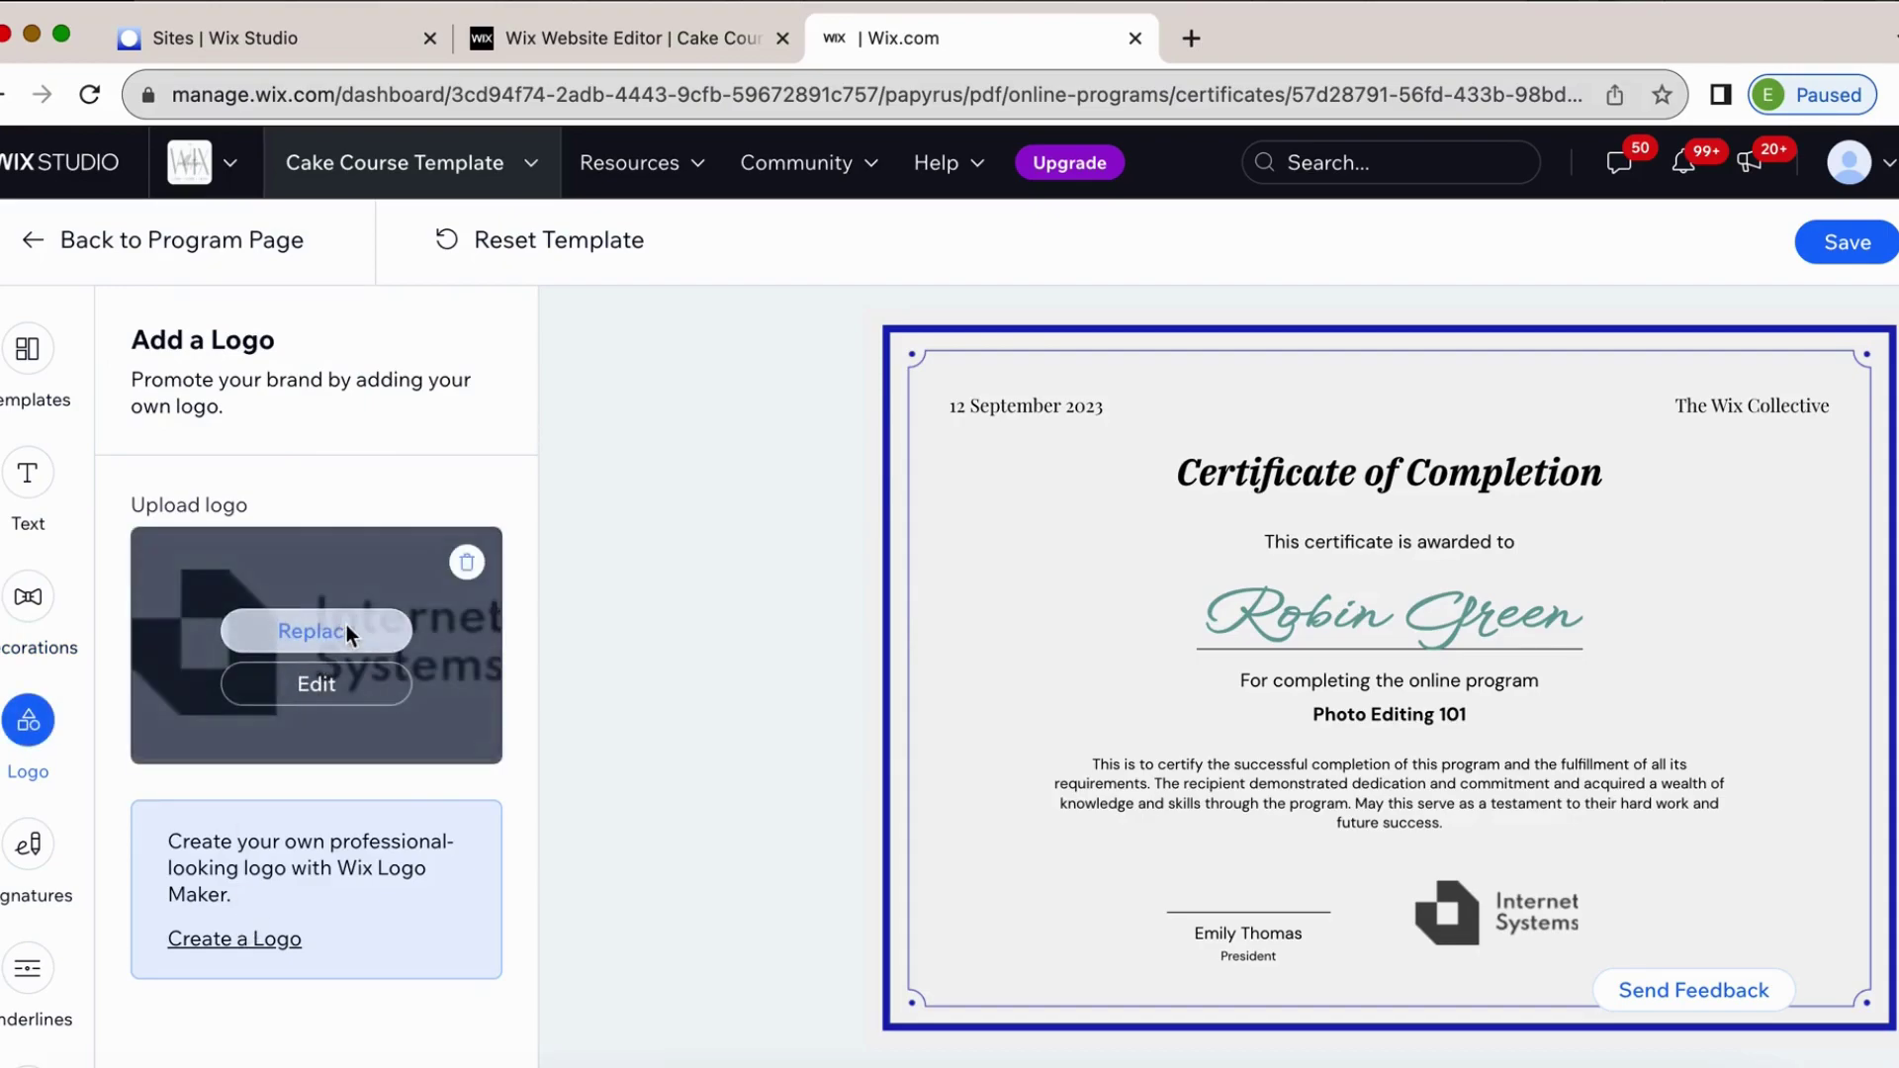
pyautogui.click(343, 635)
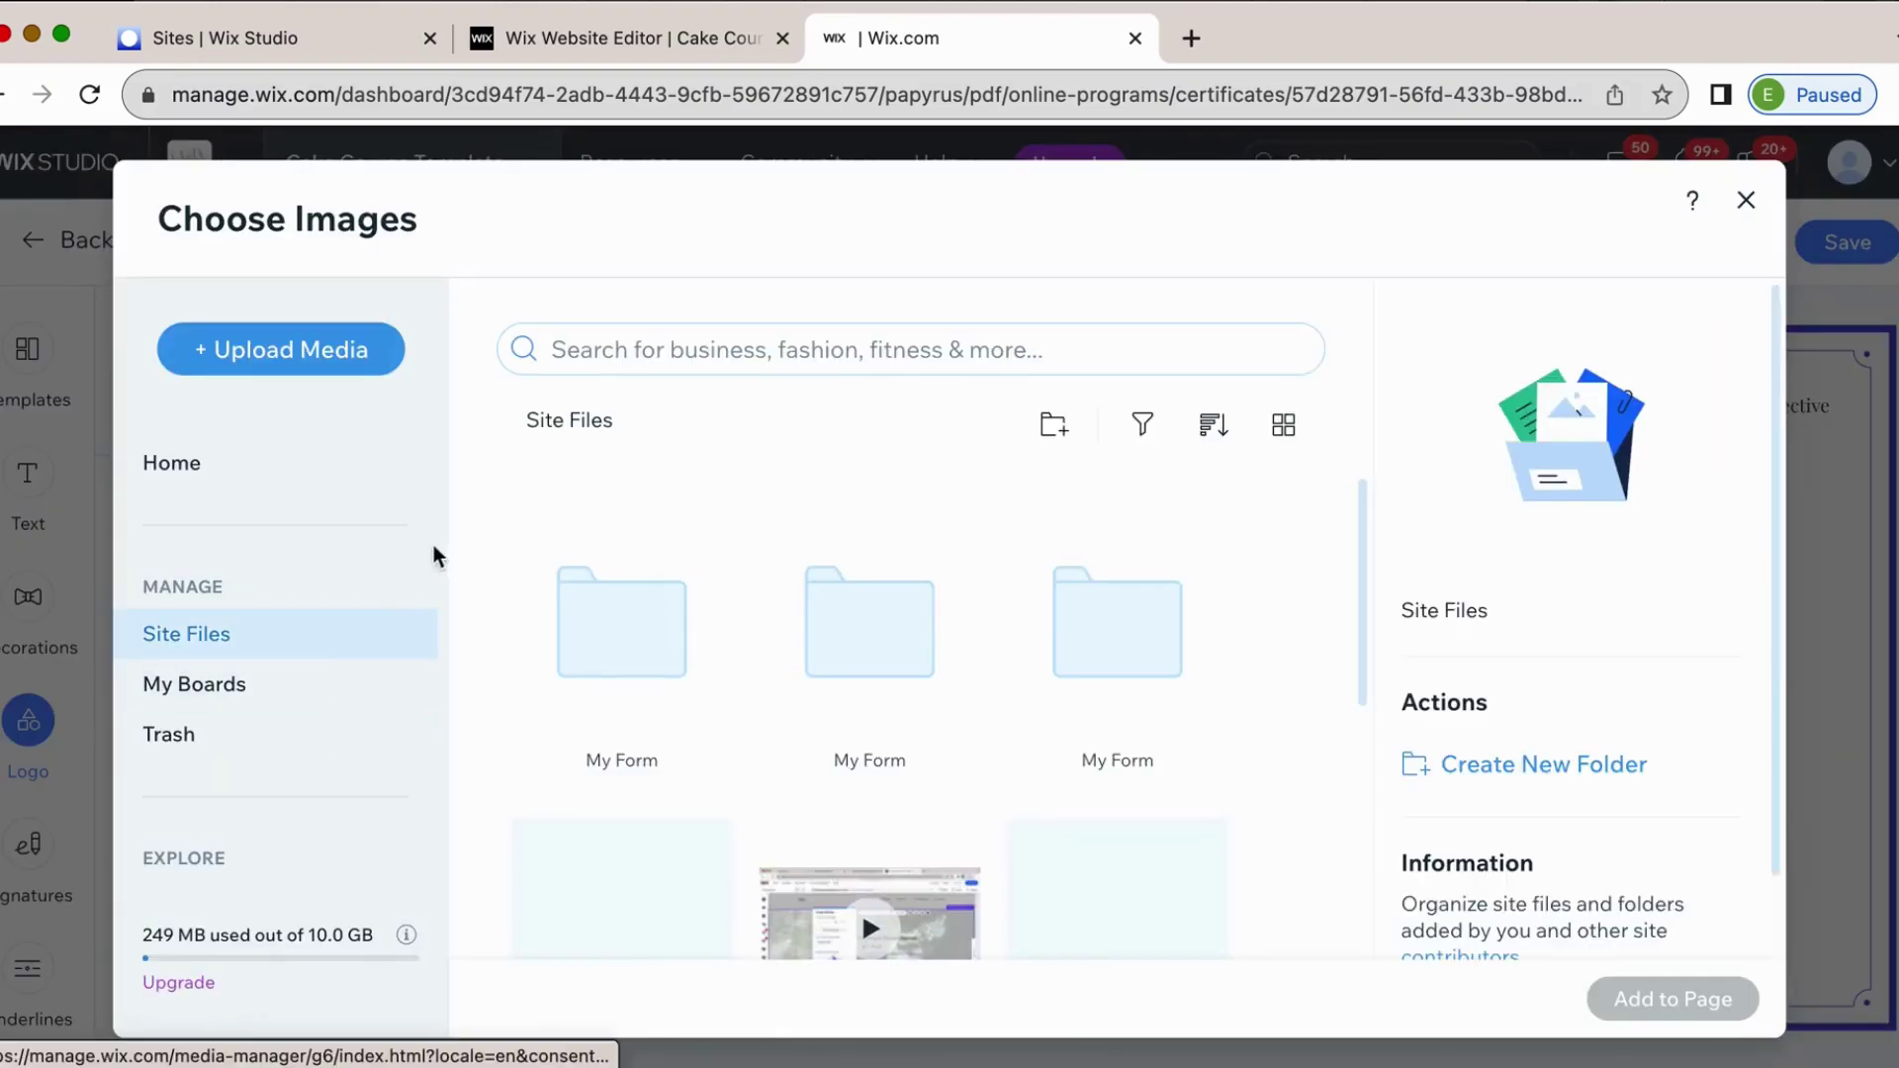
pyautogui.scroll(-3, 382, 742)
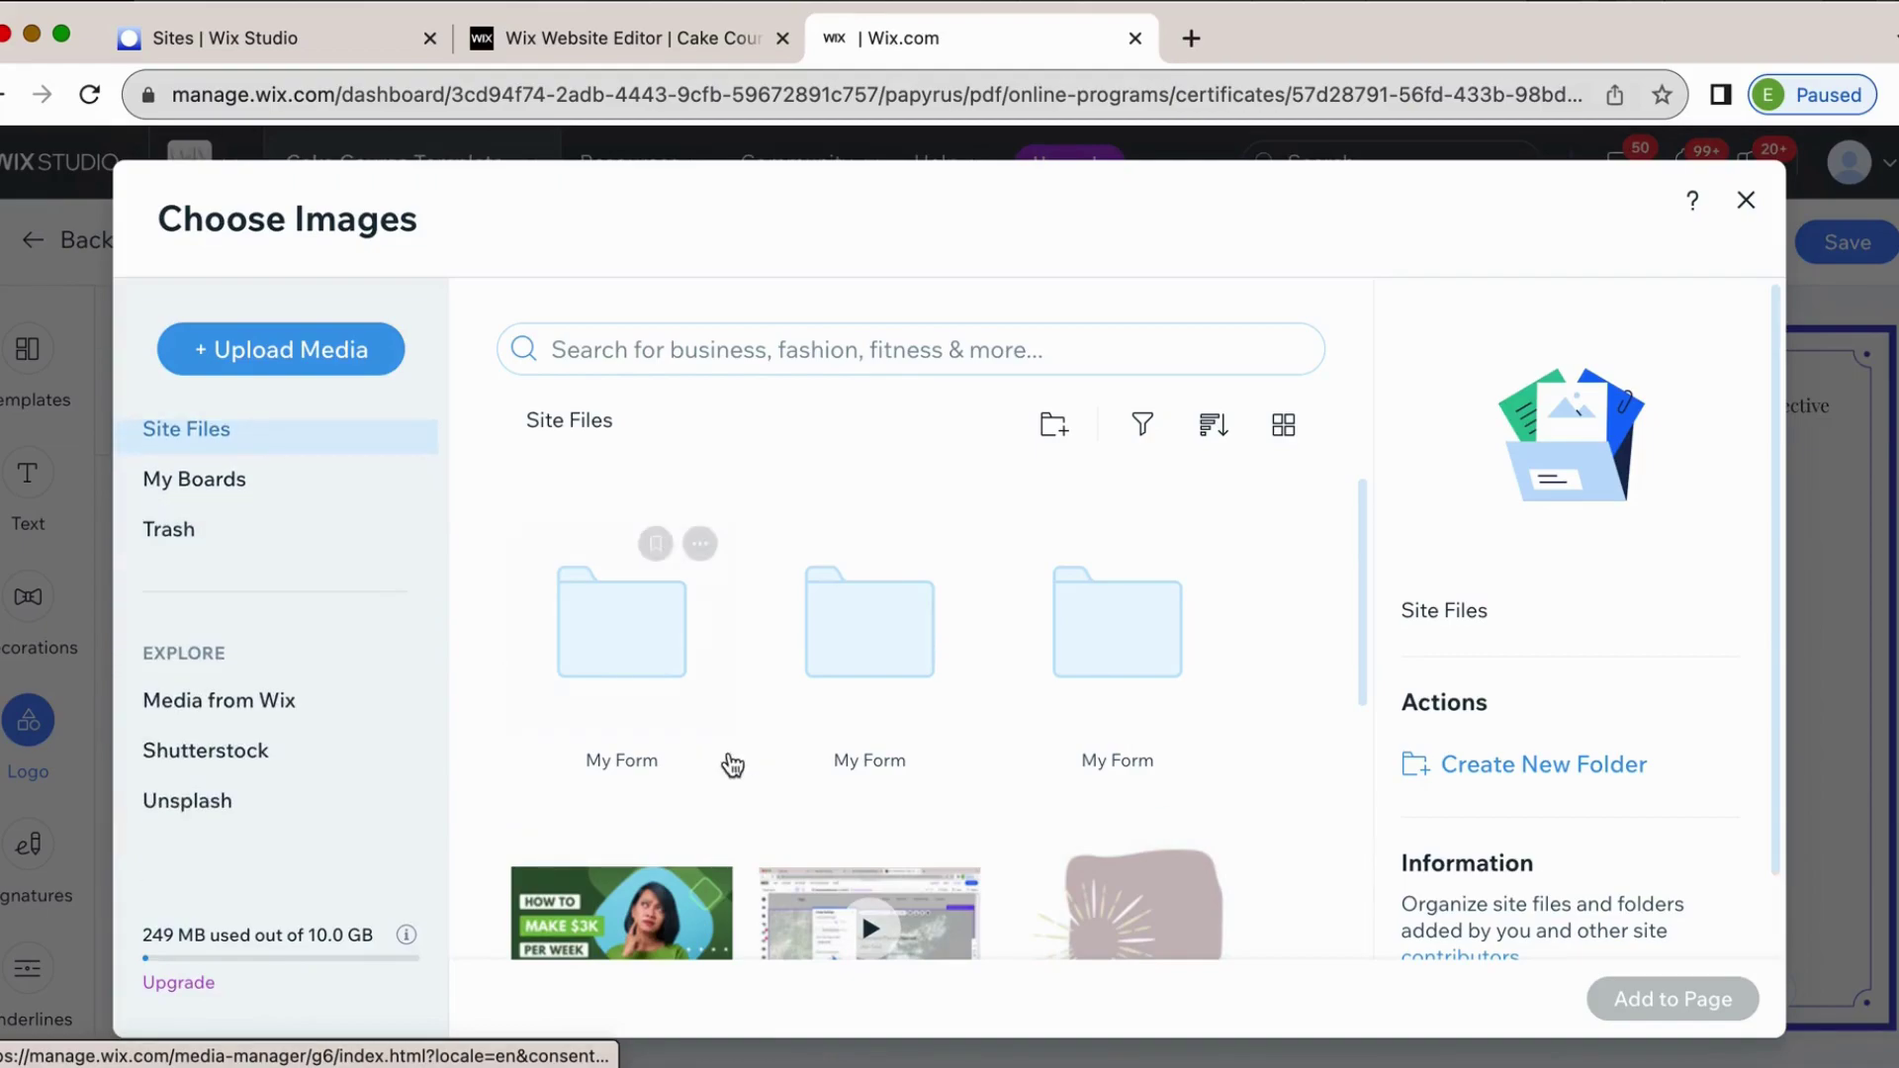
pyautogui.click(294, 706)
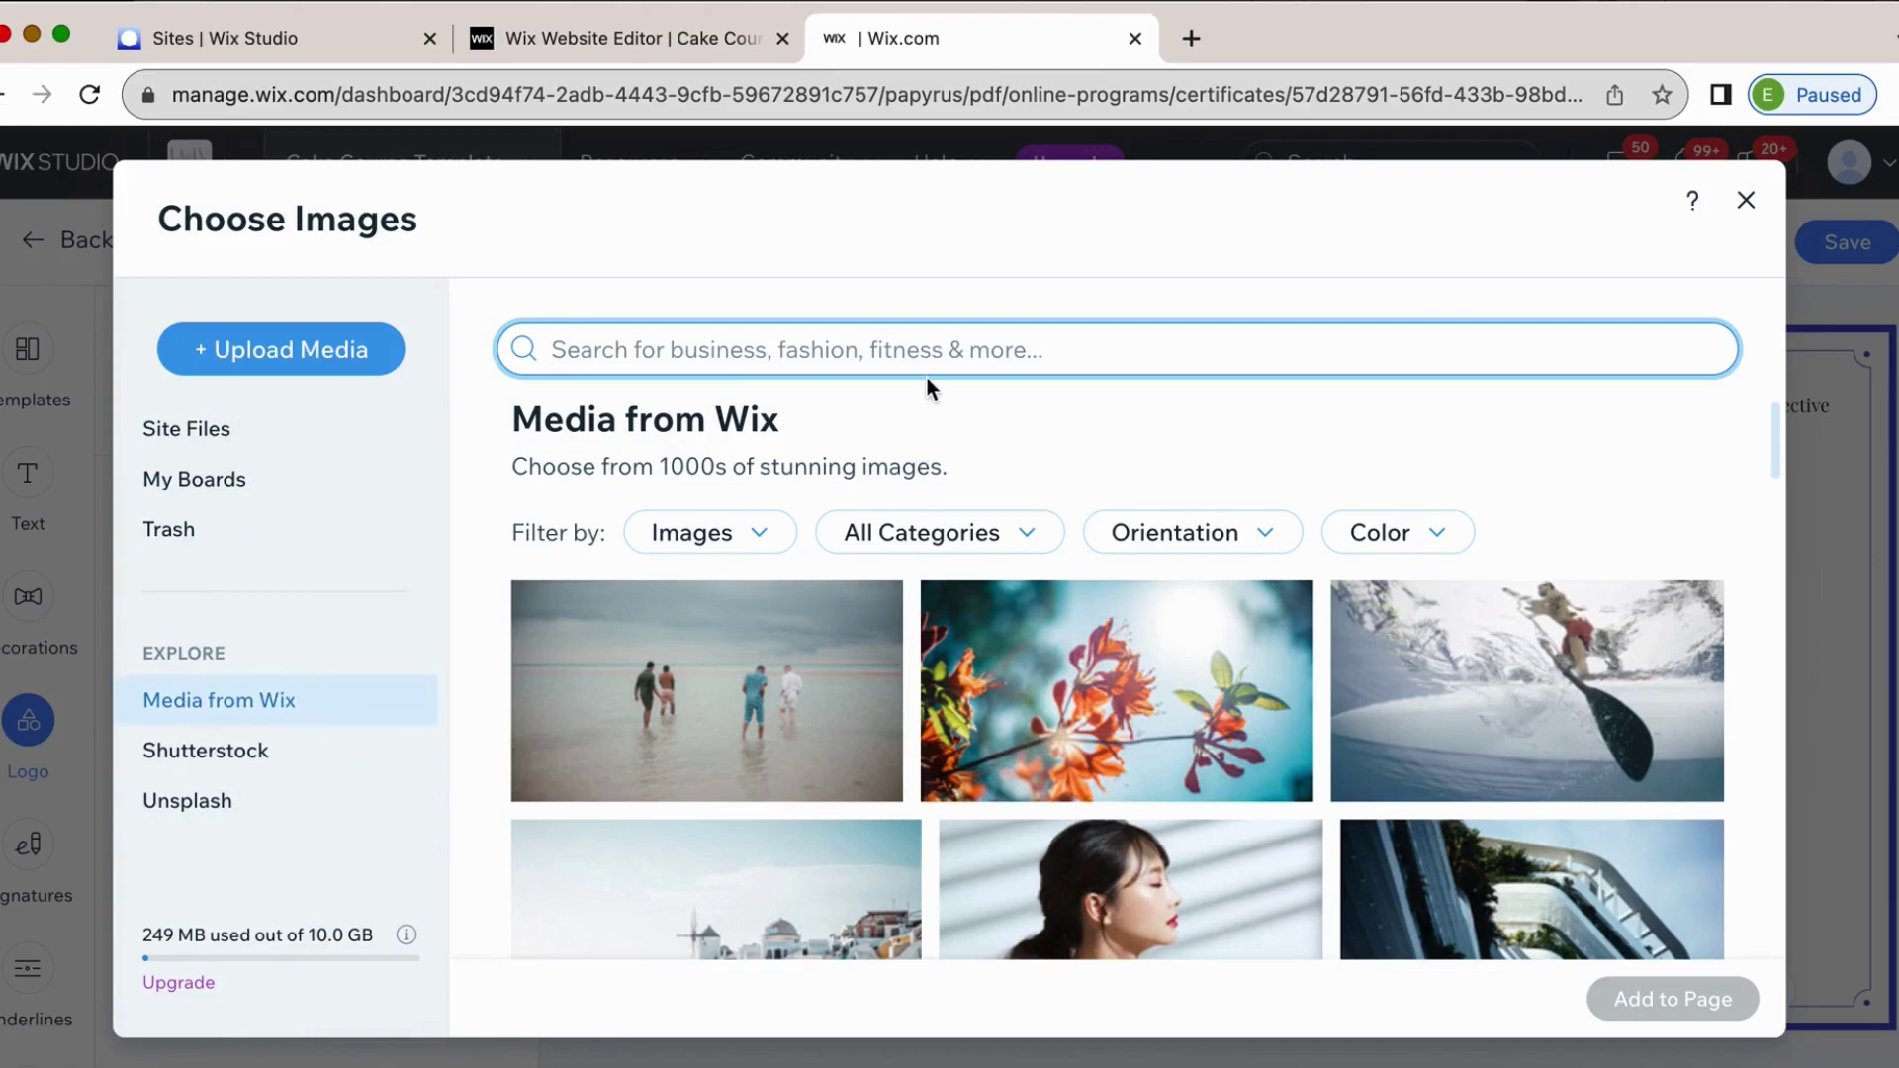
pyautogui.click(555, 349)
pyautogui.write('logo')
pyautogui.press('Return')
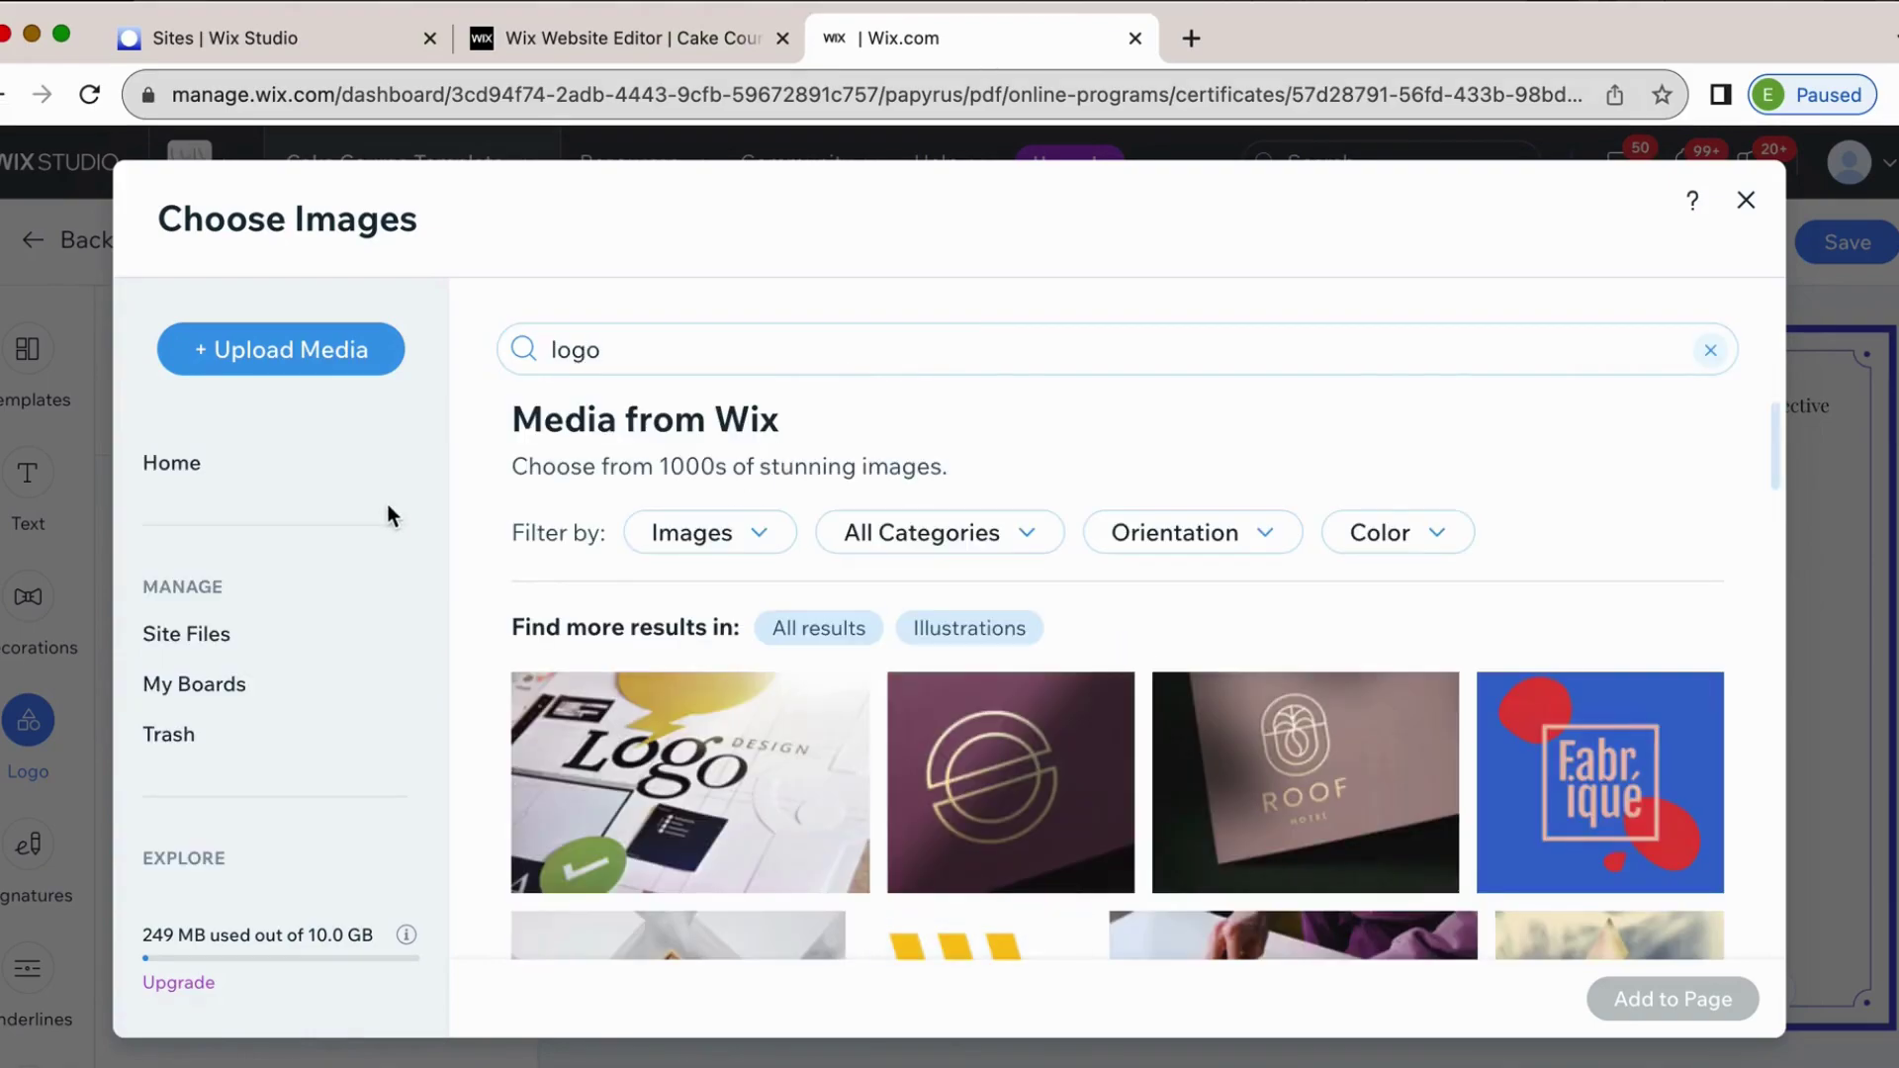
pyautogui.scroll(-3, 593, 841)
pyautogui.click(175, 465)
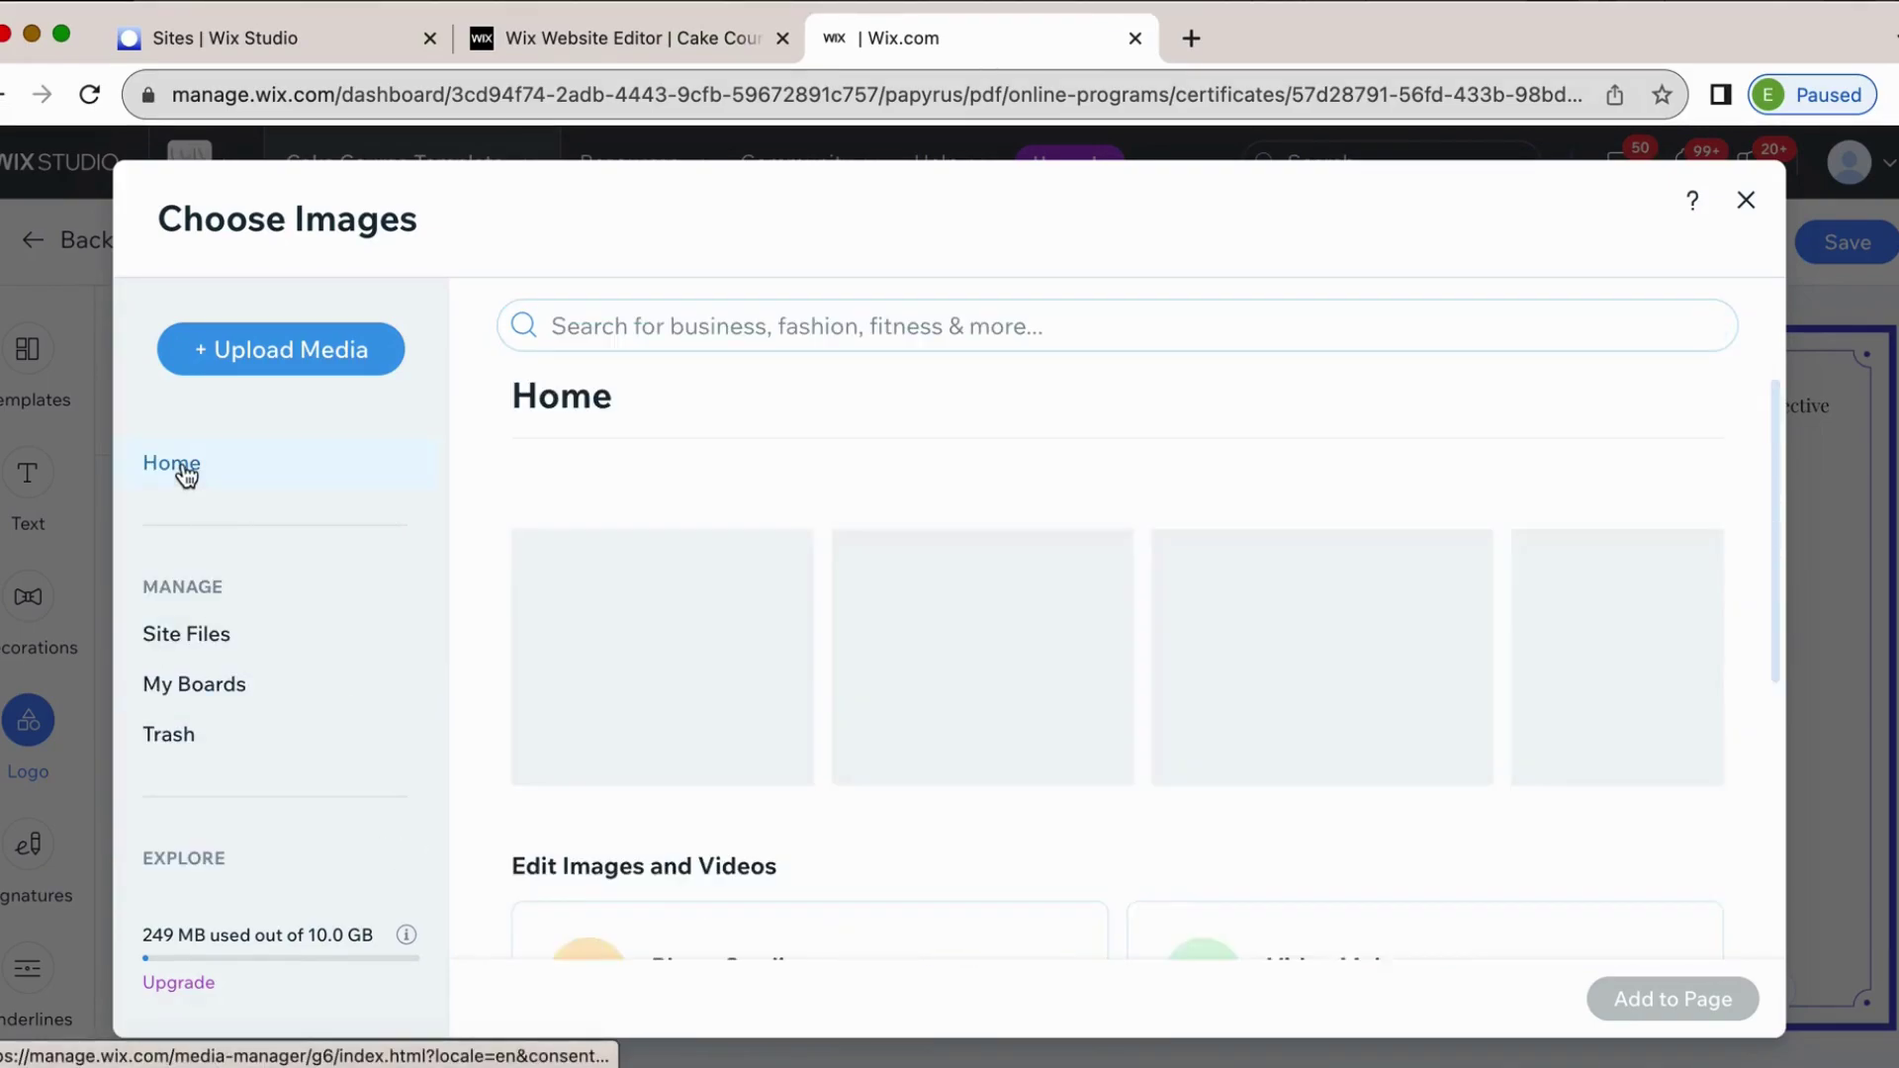
pyautogui.click(1632, 692)
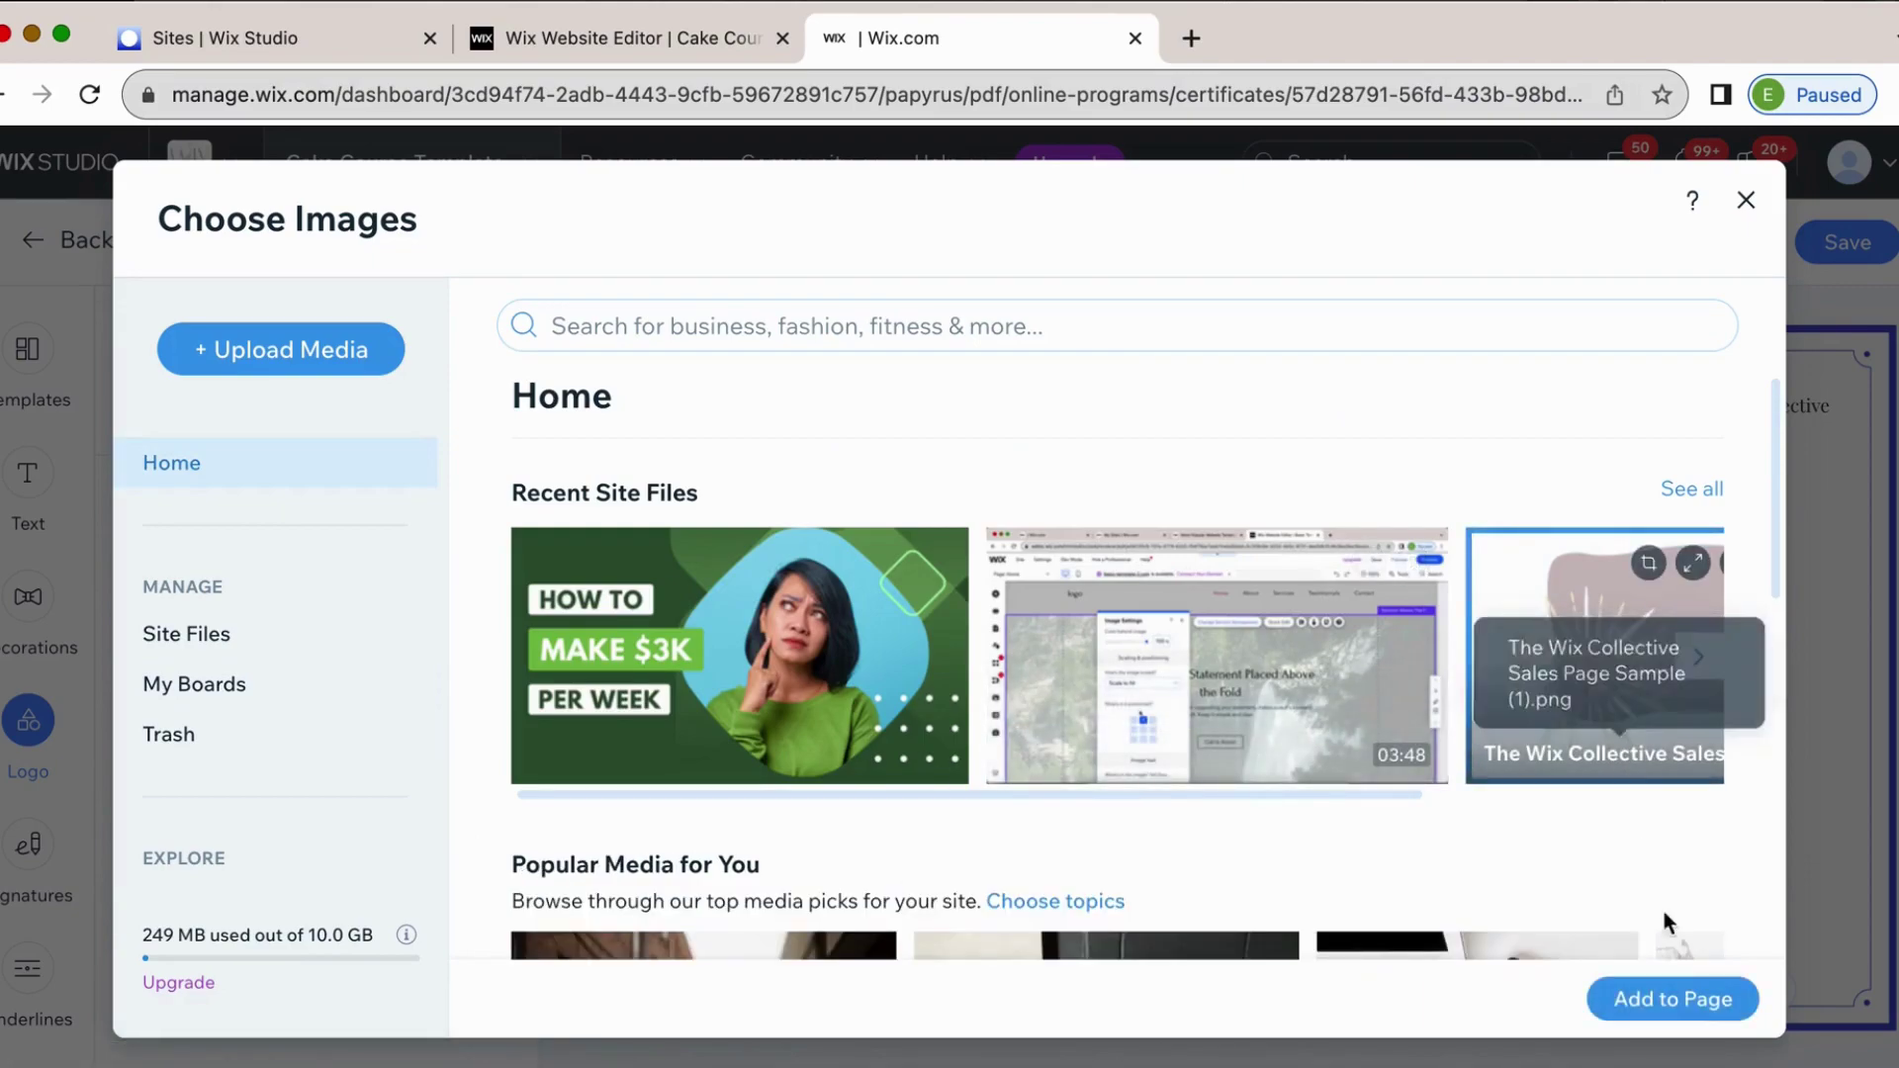
pyautogui.click(1671, 999)
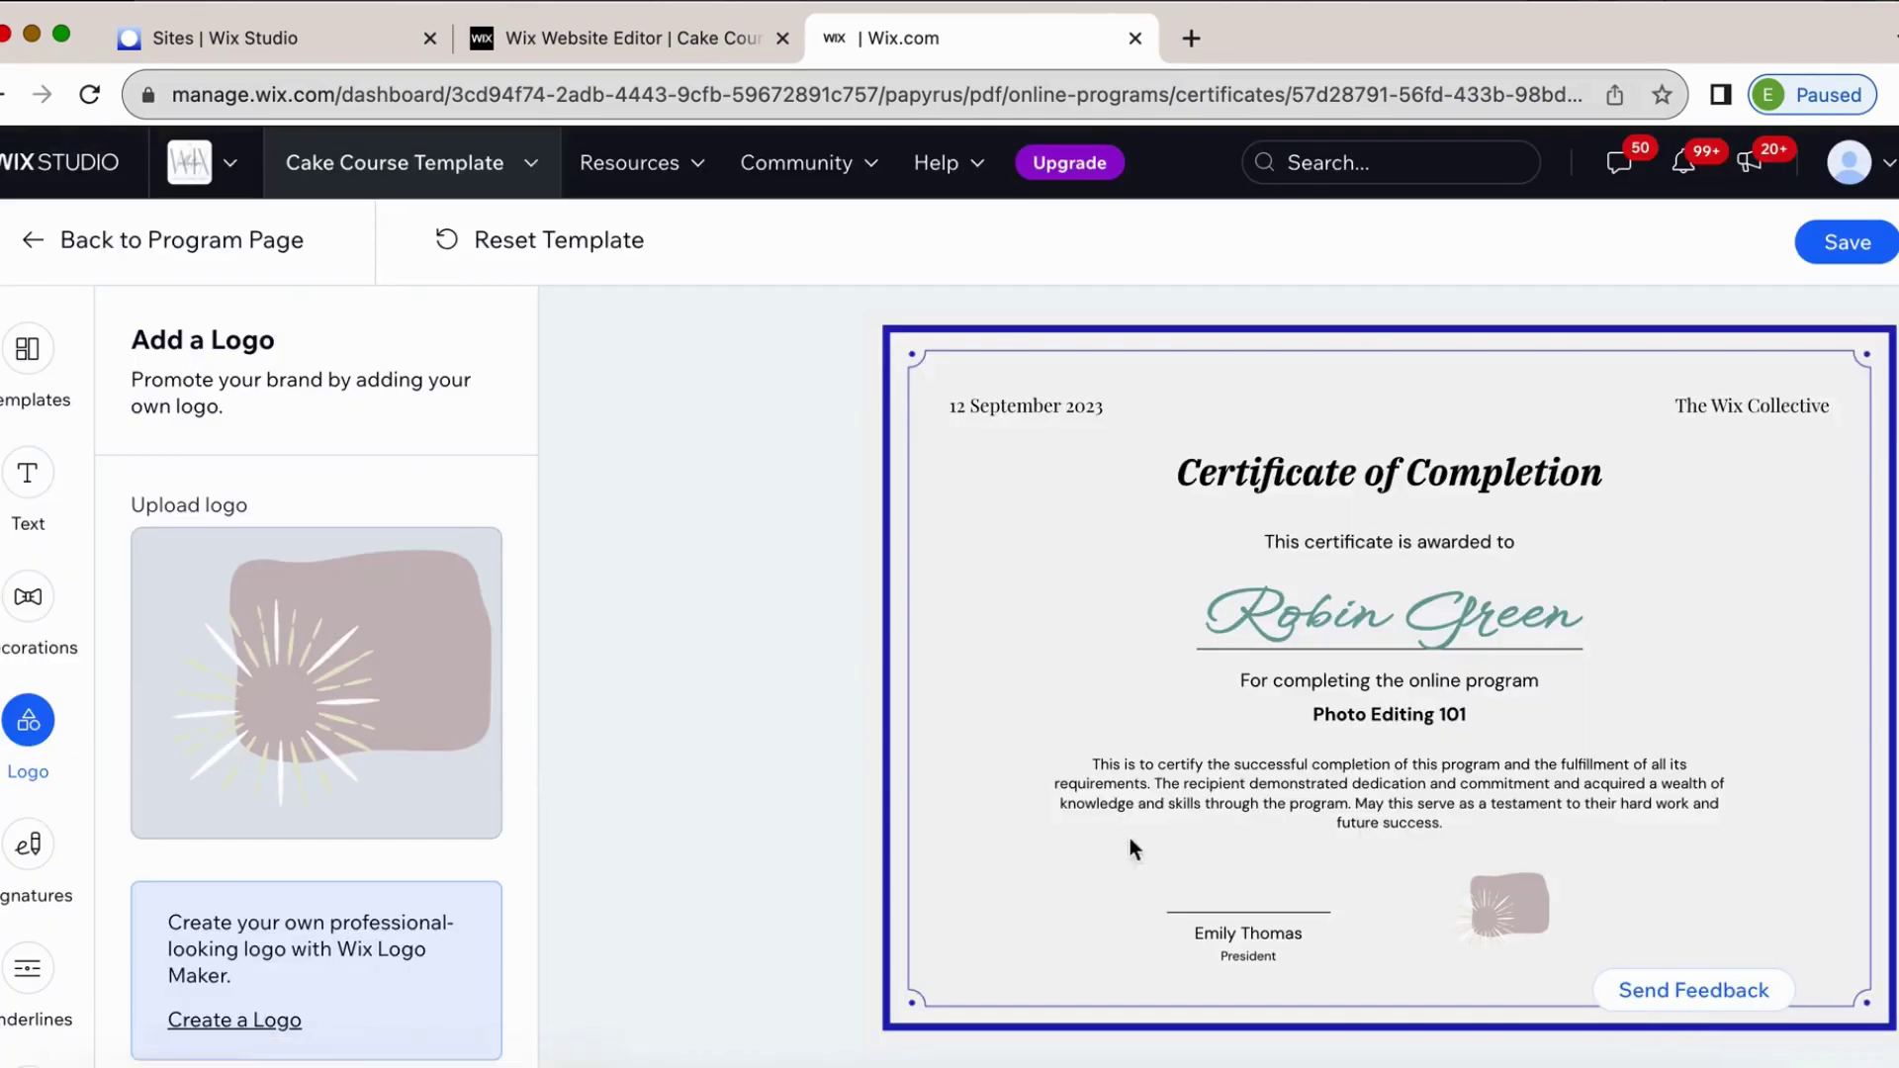
# Open the certificate's Signatures options and dismiss the image picker, leaving both signature slots empty.
pyautogui.moveTo(396, 709)
pyautogui.click(24, 859)
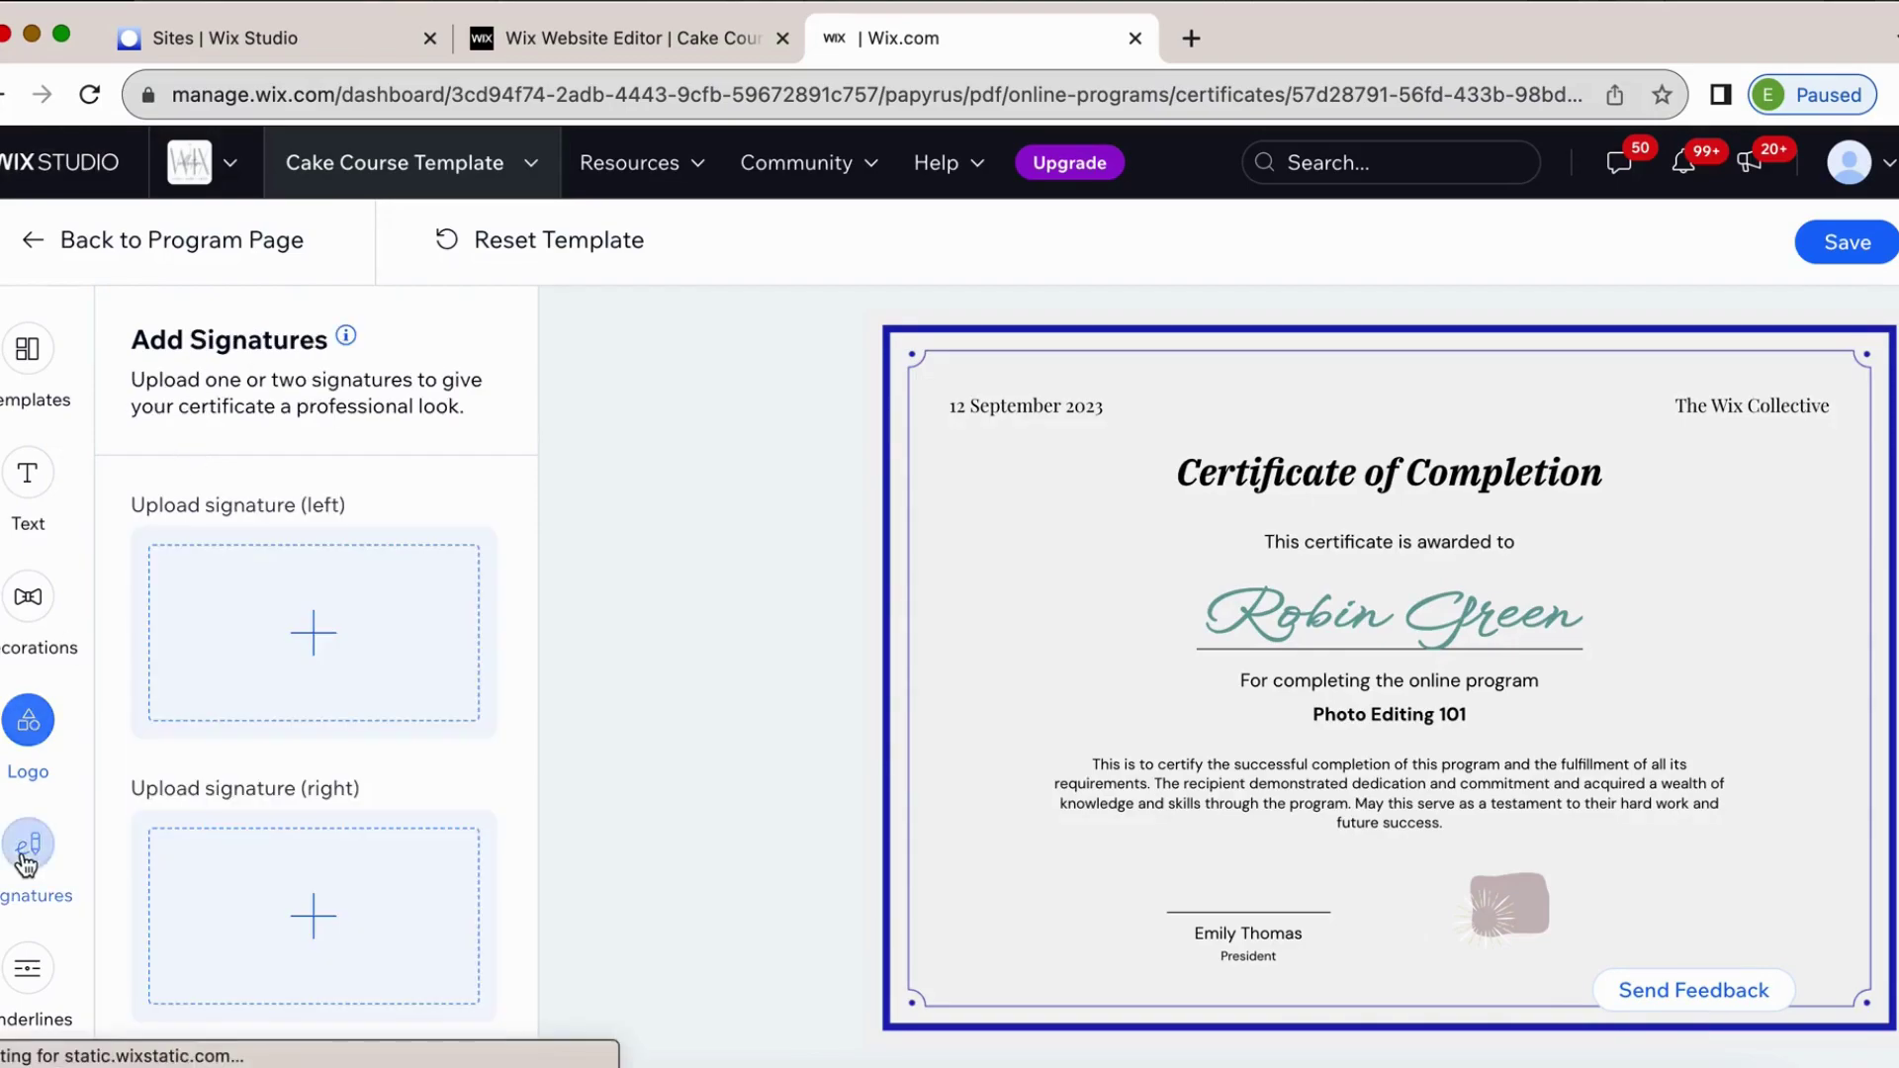
pyautogui.click(312, 636)
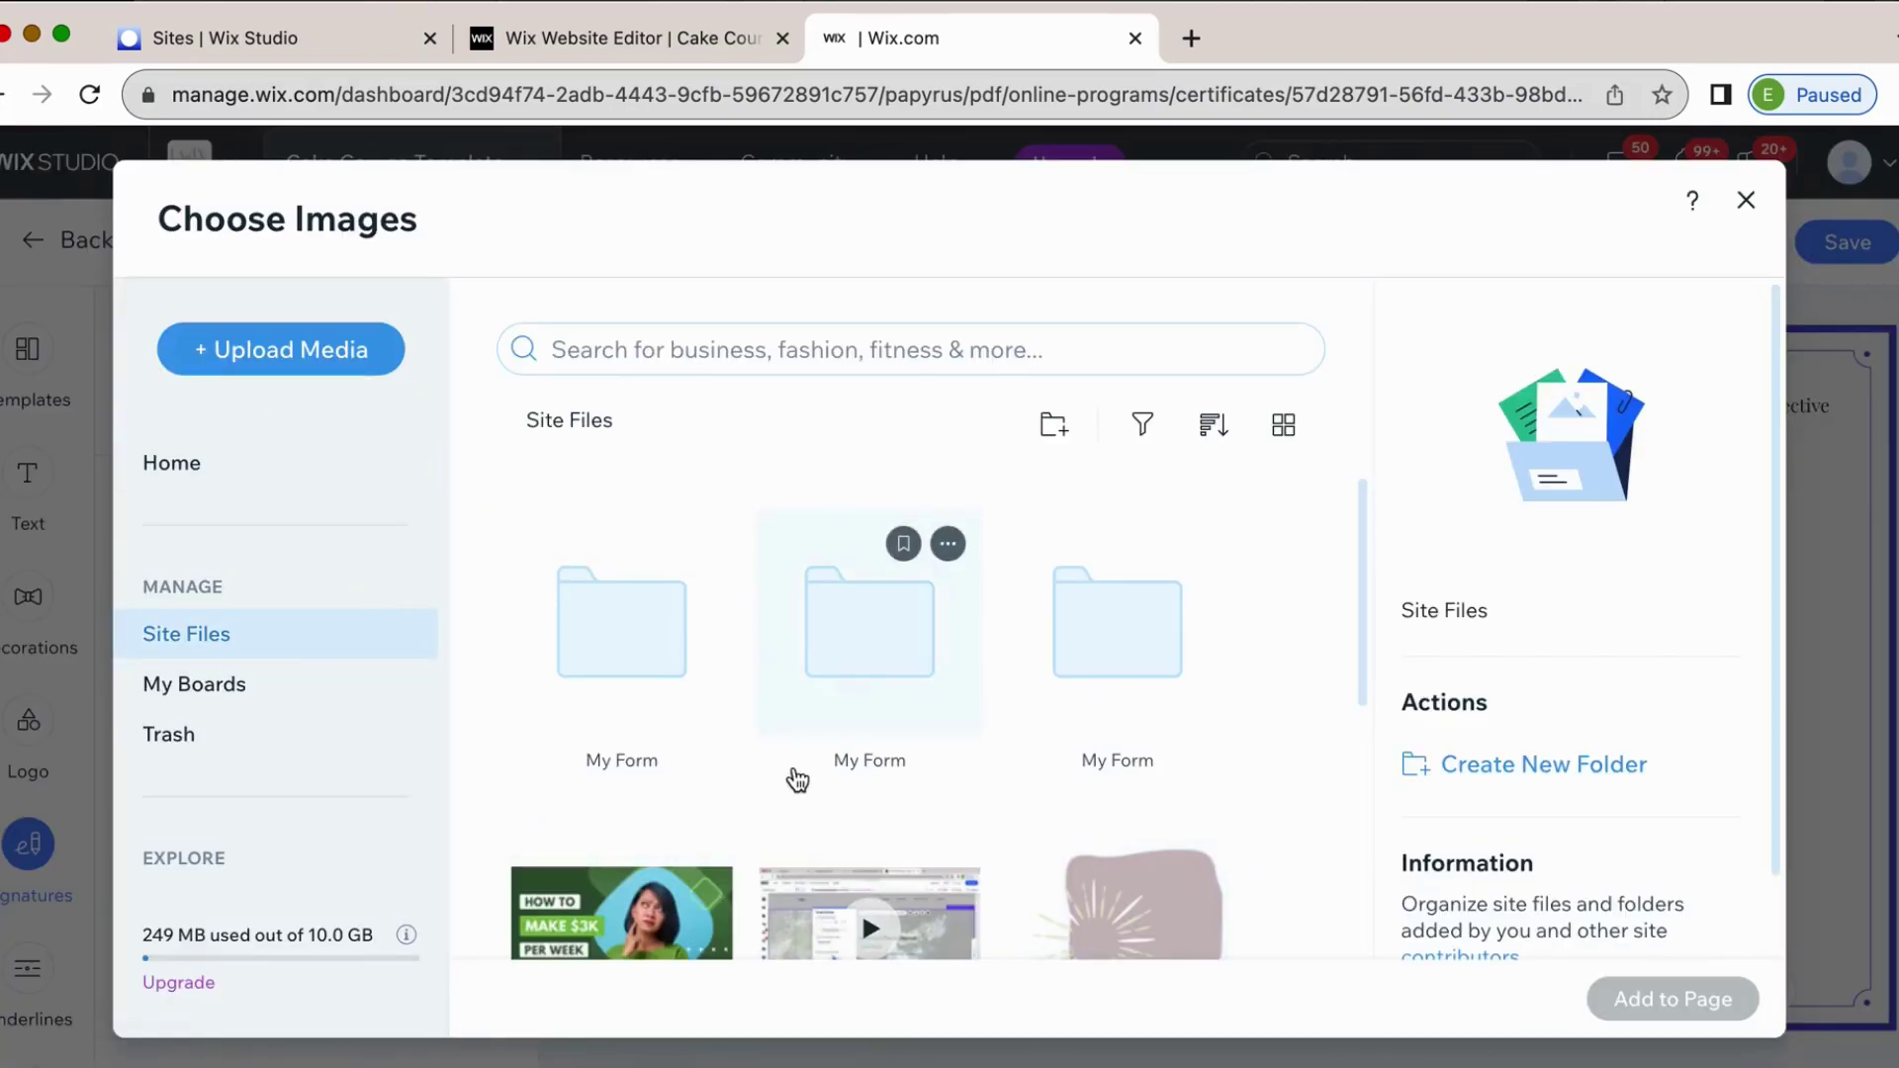
pyautogui.click(1746, 200)
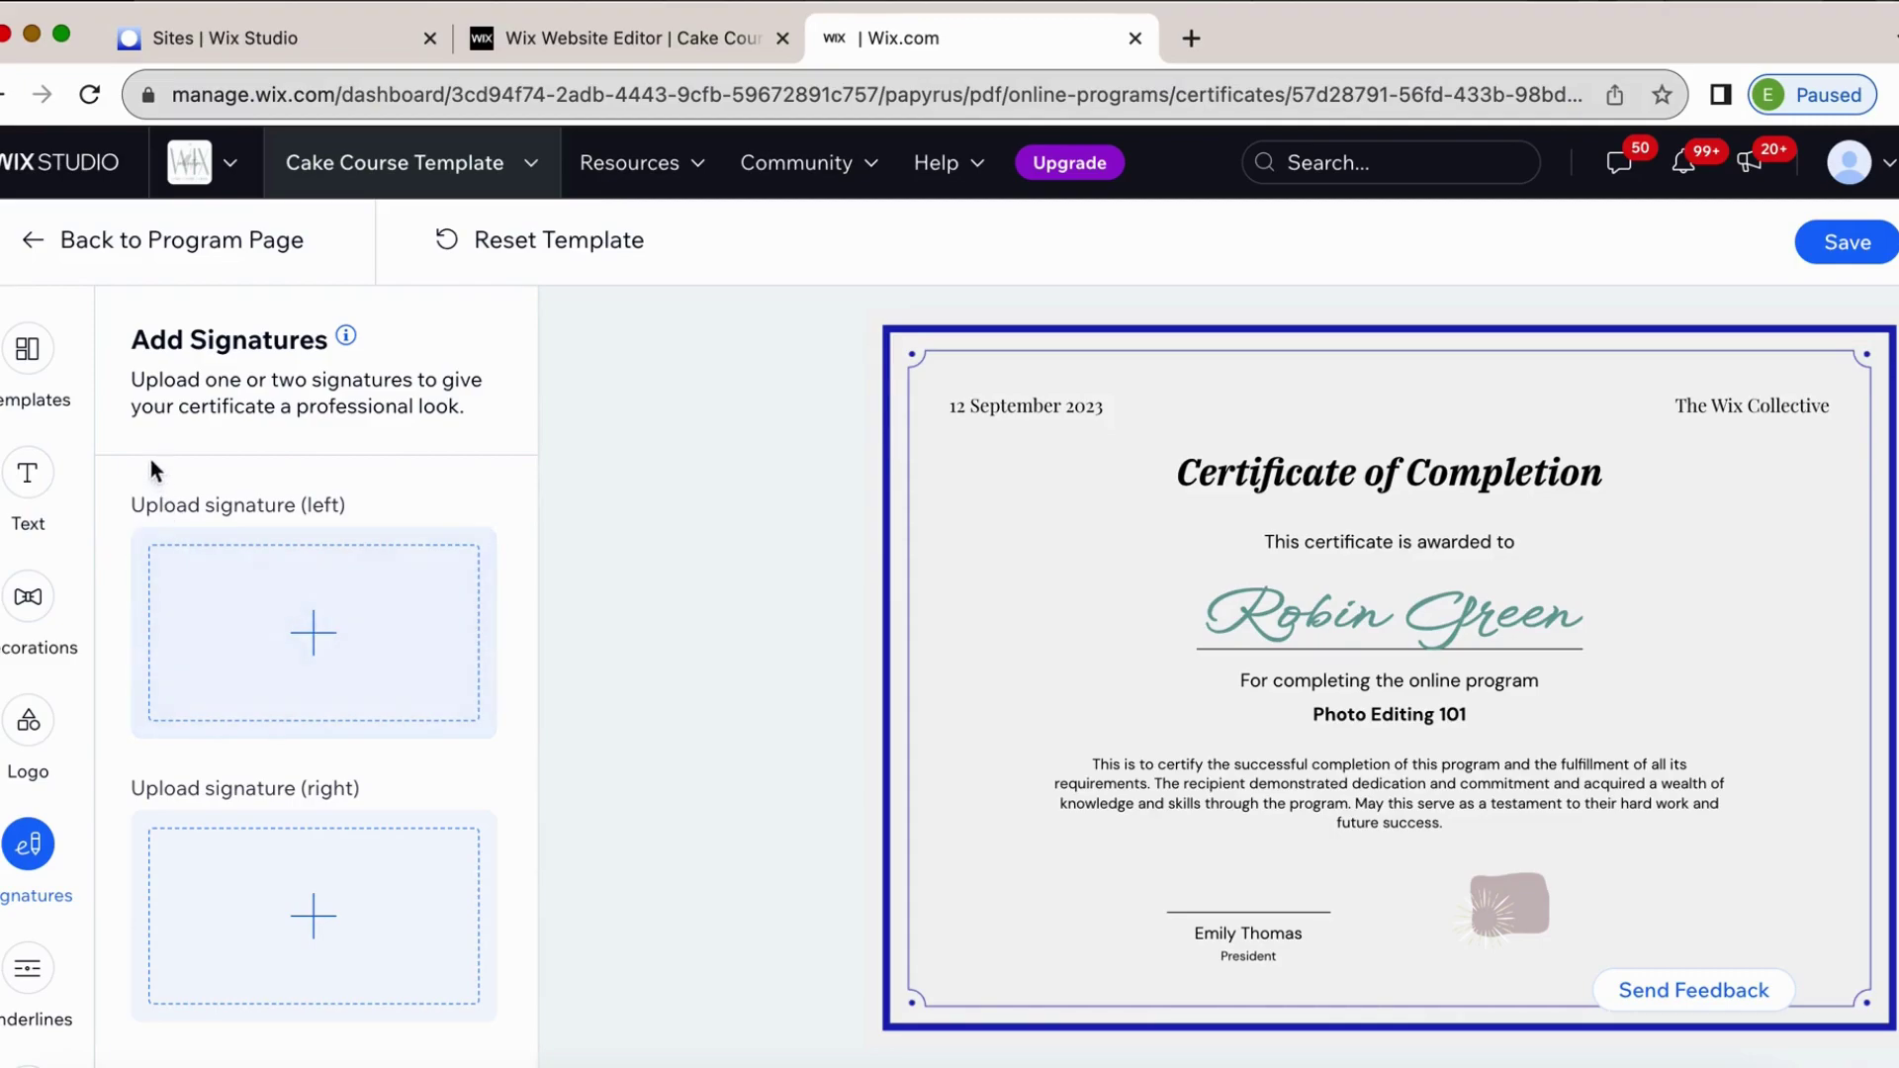
# Preview dotted, finer-dot, six-dot, dashed and solid underline styles on the certificate.
pyautogui.click(29, 964)
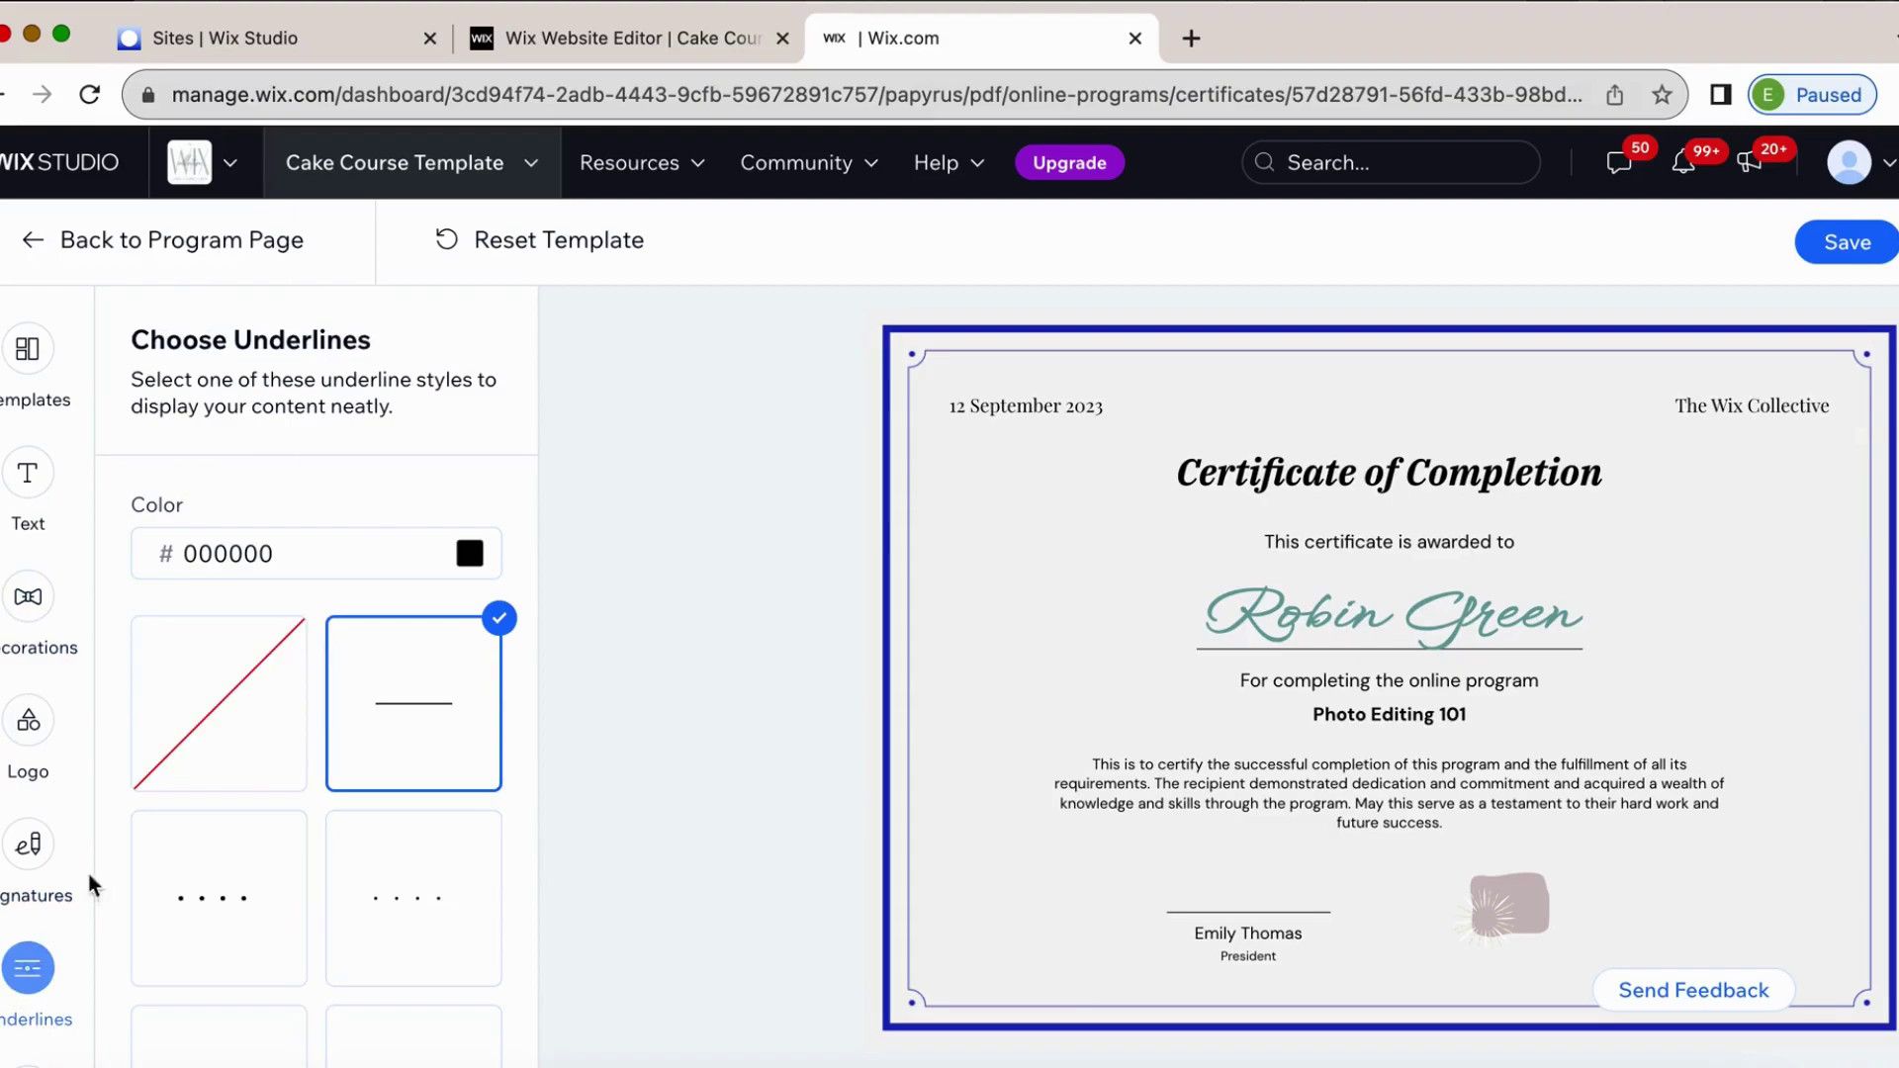
pyautogui.scroll(-2, 273, 742)
pyautogui.click(253, 752)
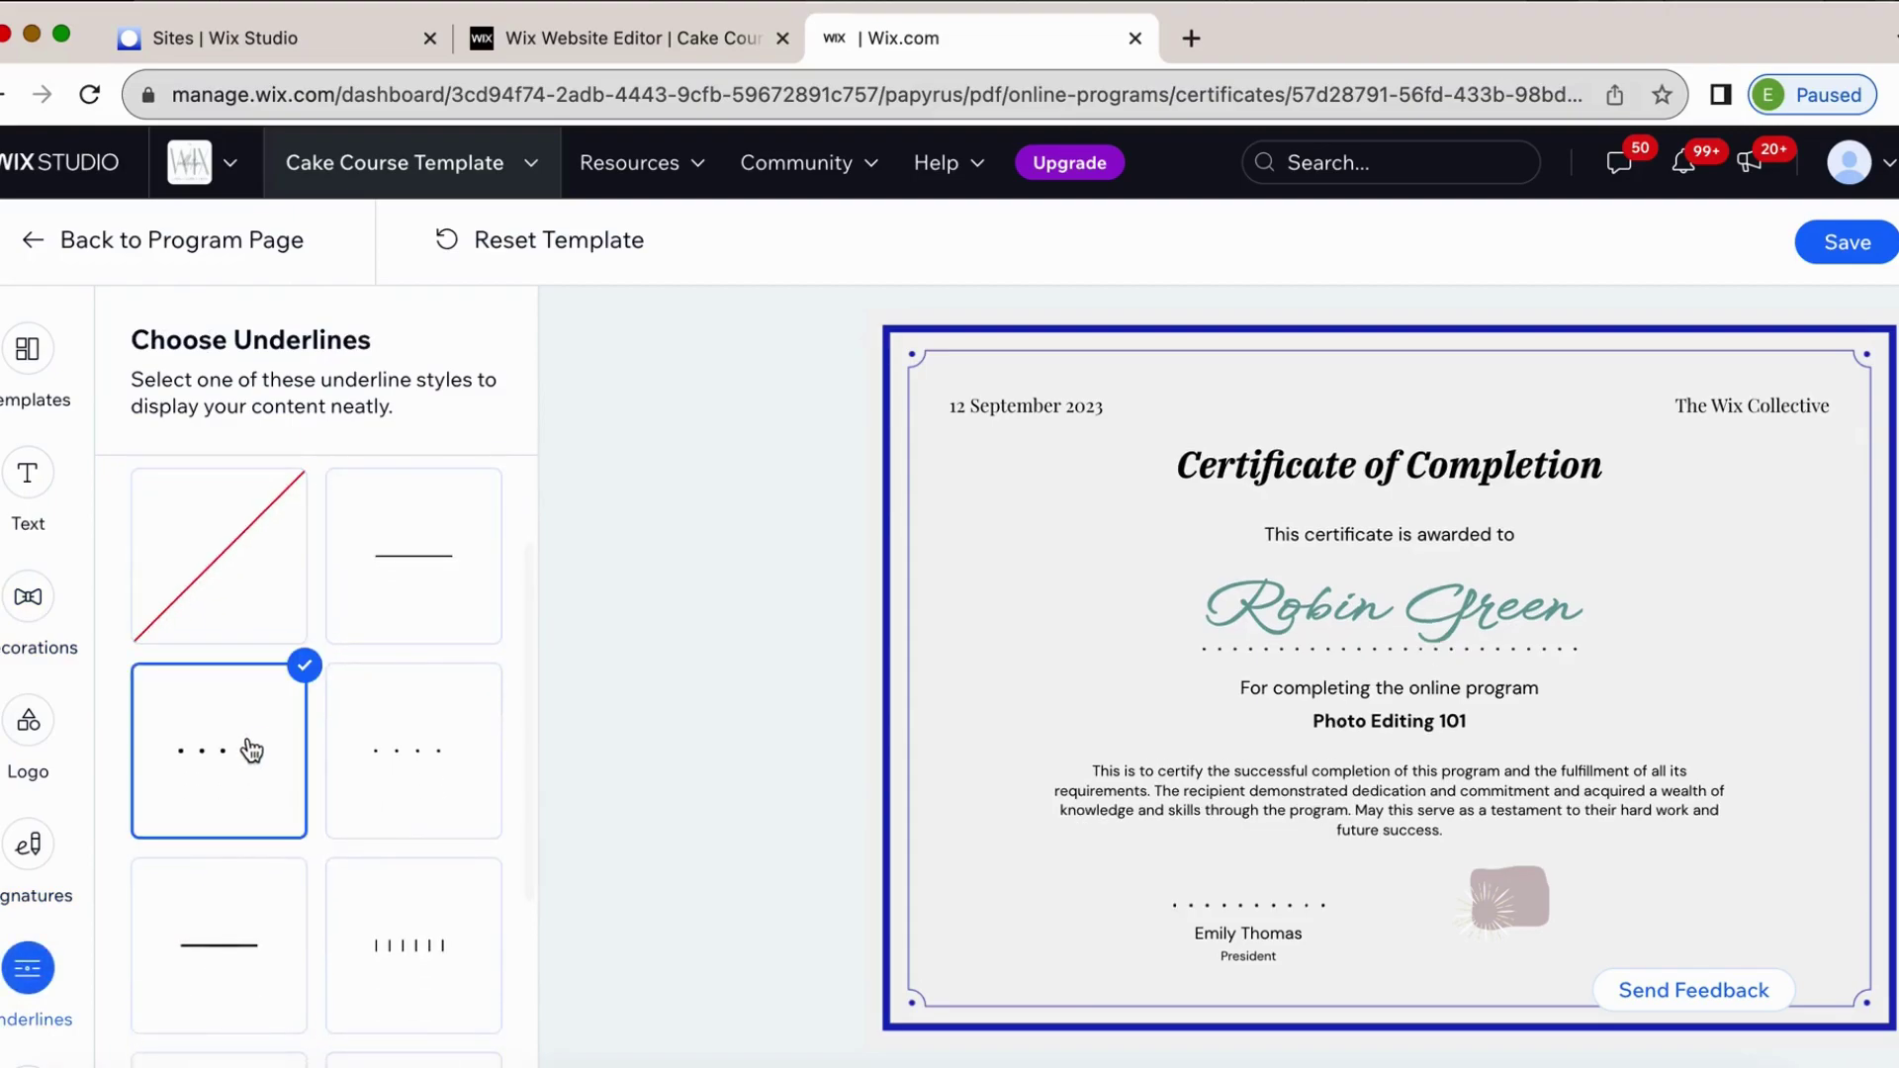
pyautogui.click(435, 787)
pyautogui.scroll(-3, 431, 788)
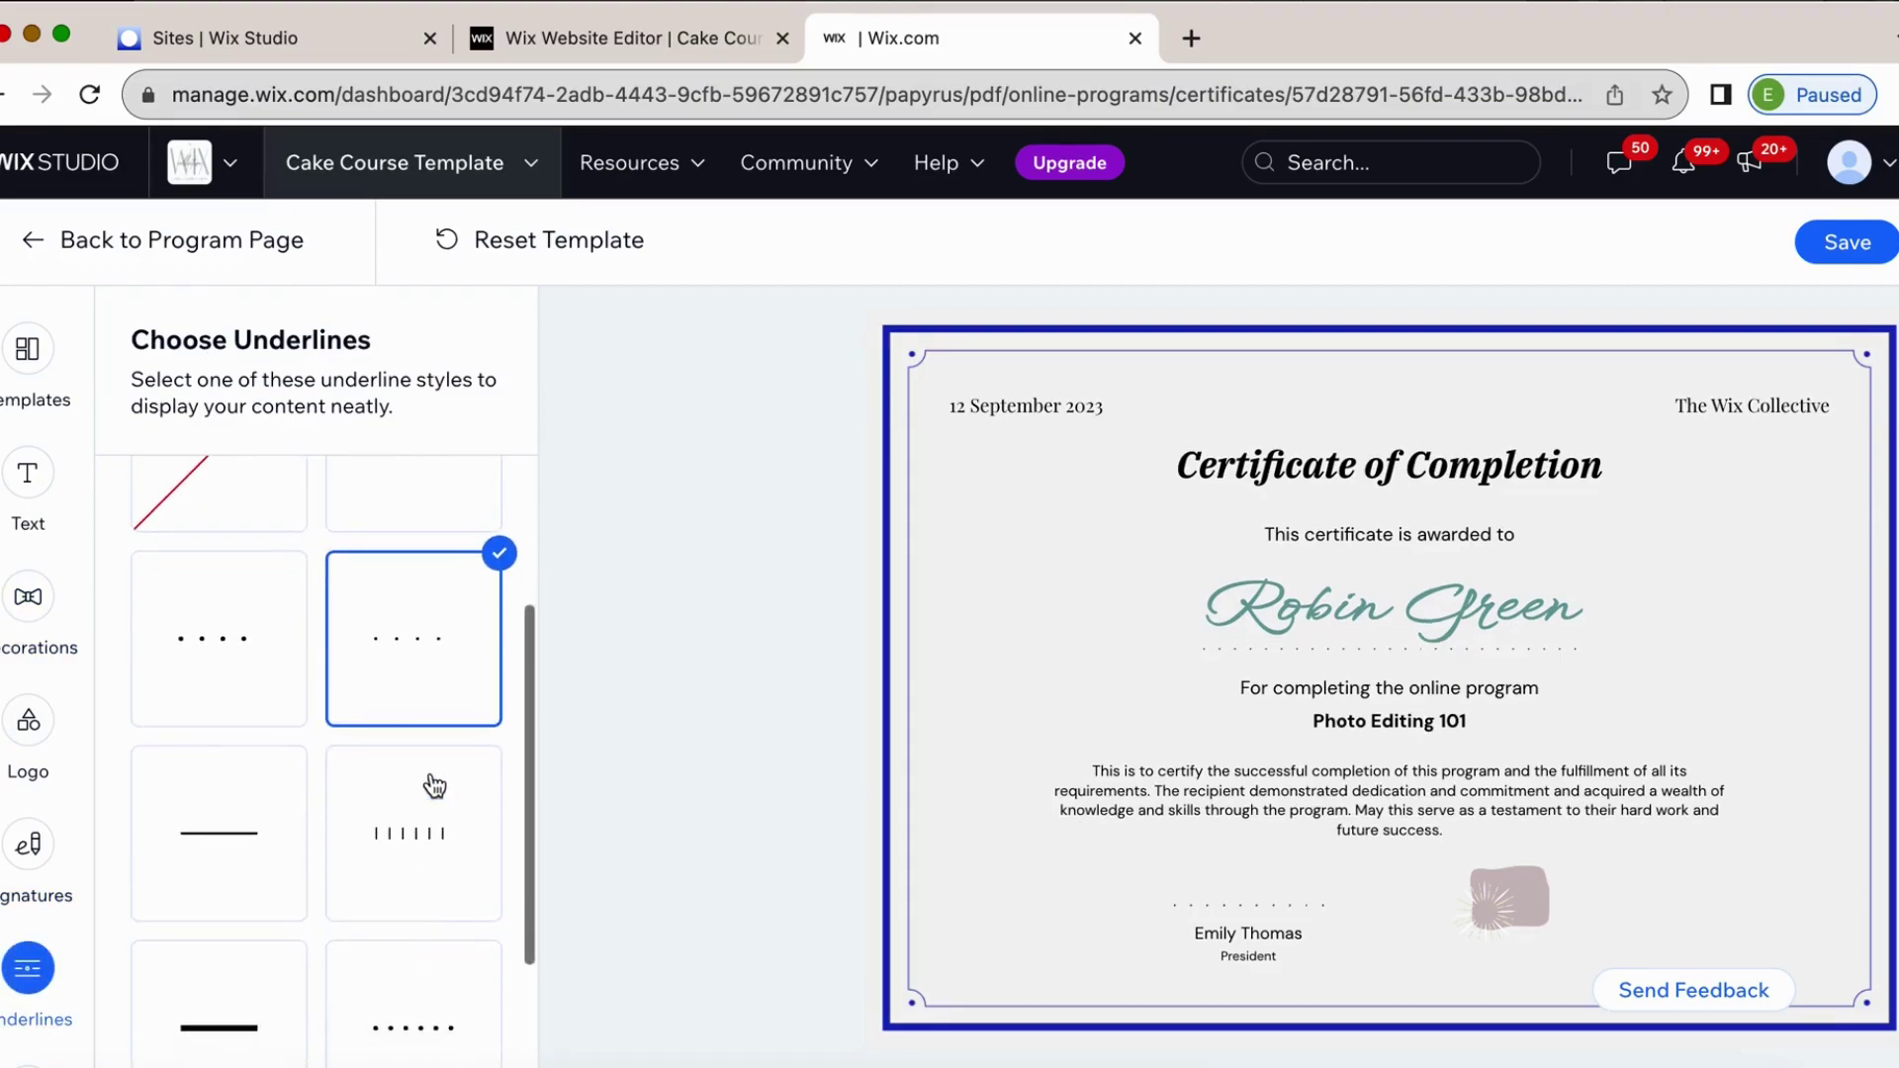
pyautogui.click(412, 890)
pyautogui.scroll(-2, 411, 890)
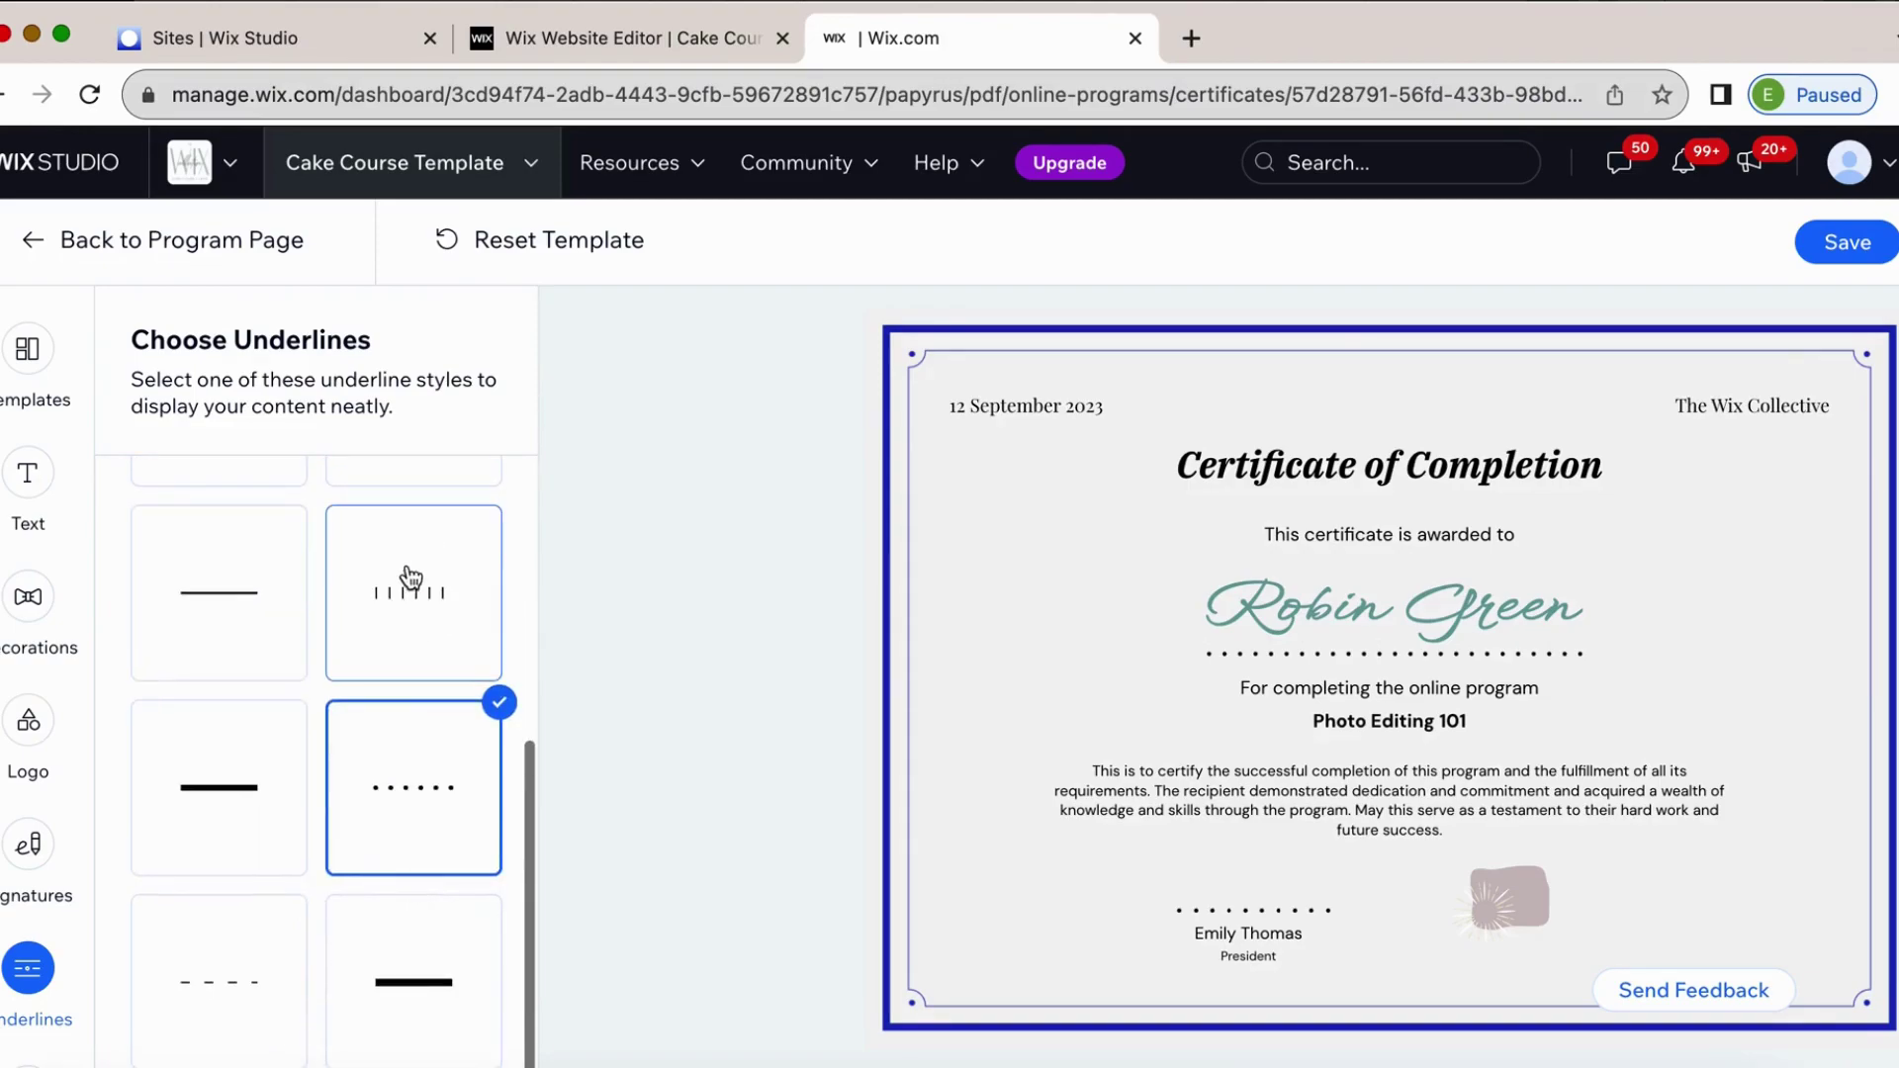
pyautogui.click(231, 979)
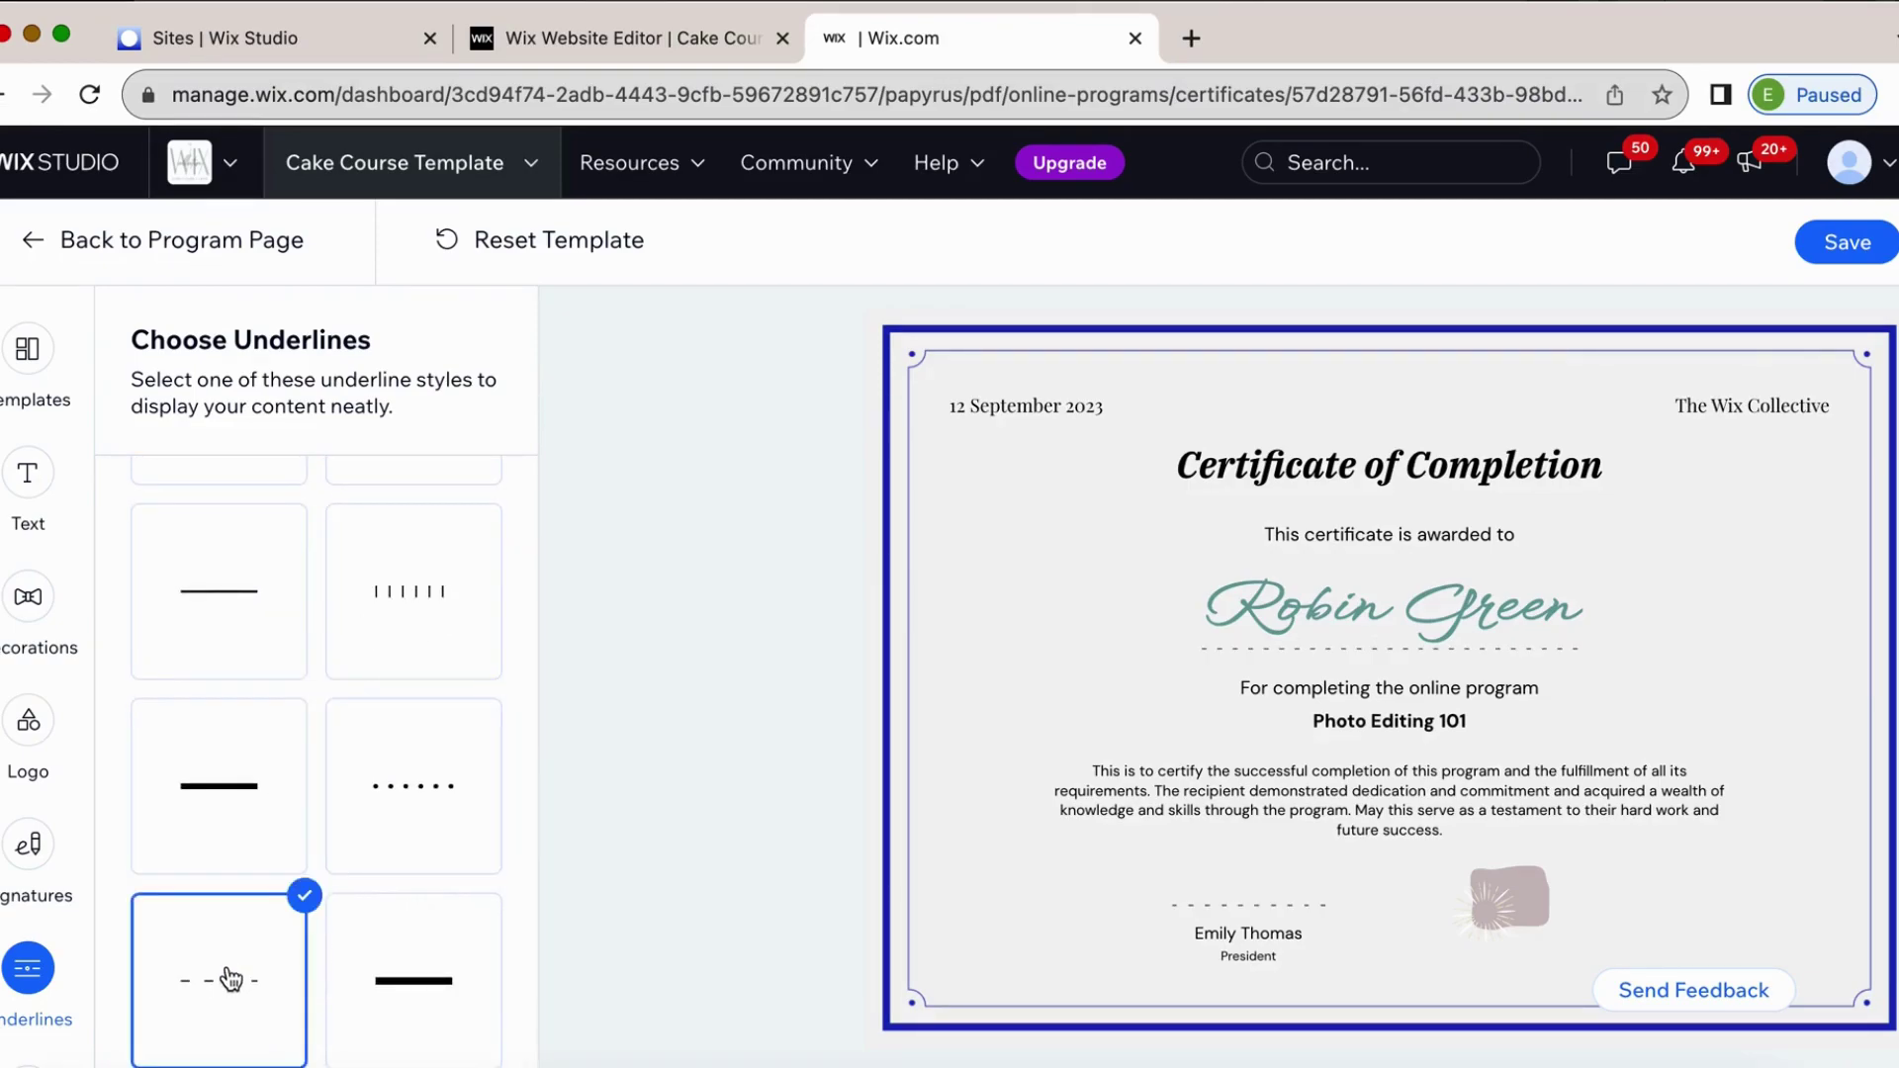
pyautogui.scroll(5, 226, 974)
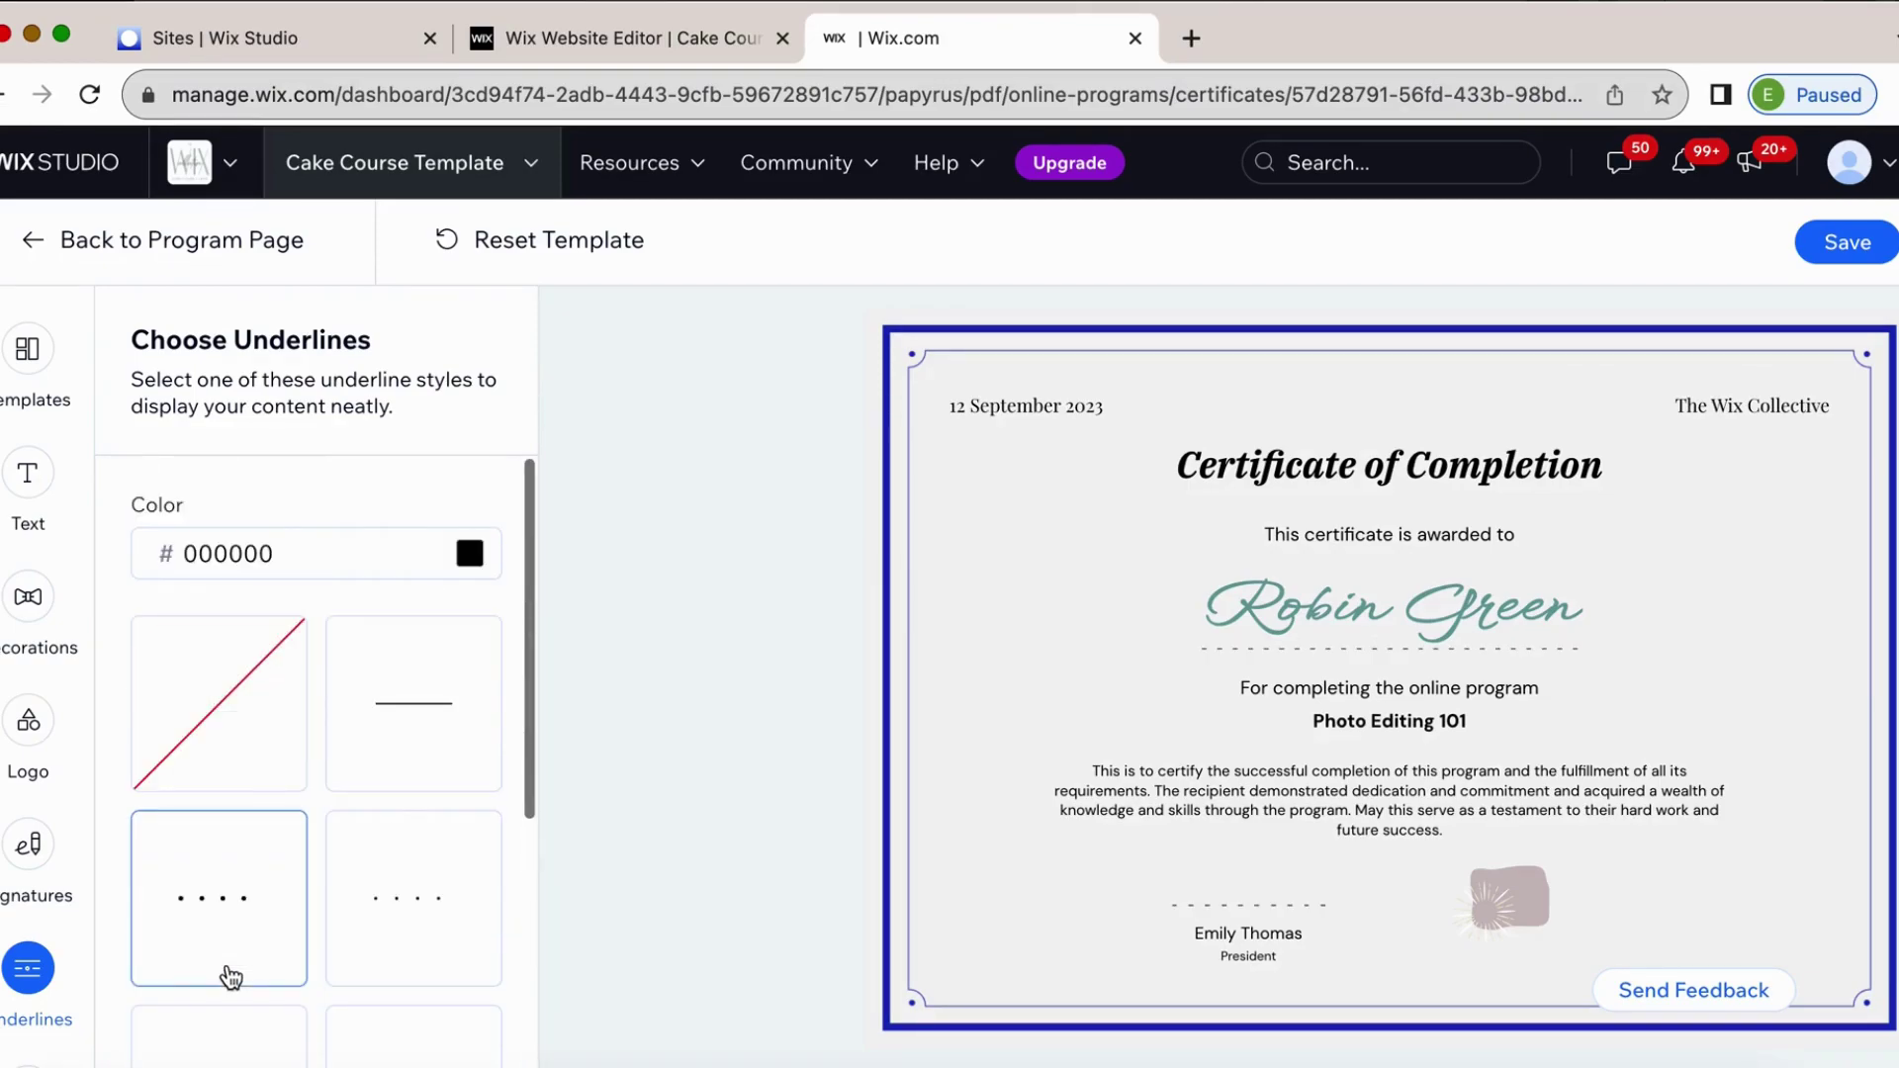
pyautogui.click(427, 737)
pyautogui.scroll(-4, 427, 737)
# Apply the small four-dot underline style and save the certificate template.
pyautogui.click(424, 625)
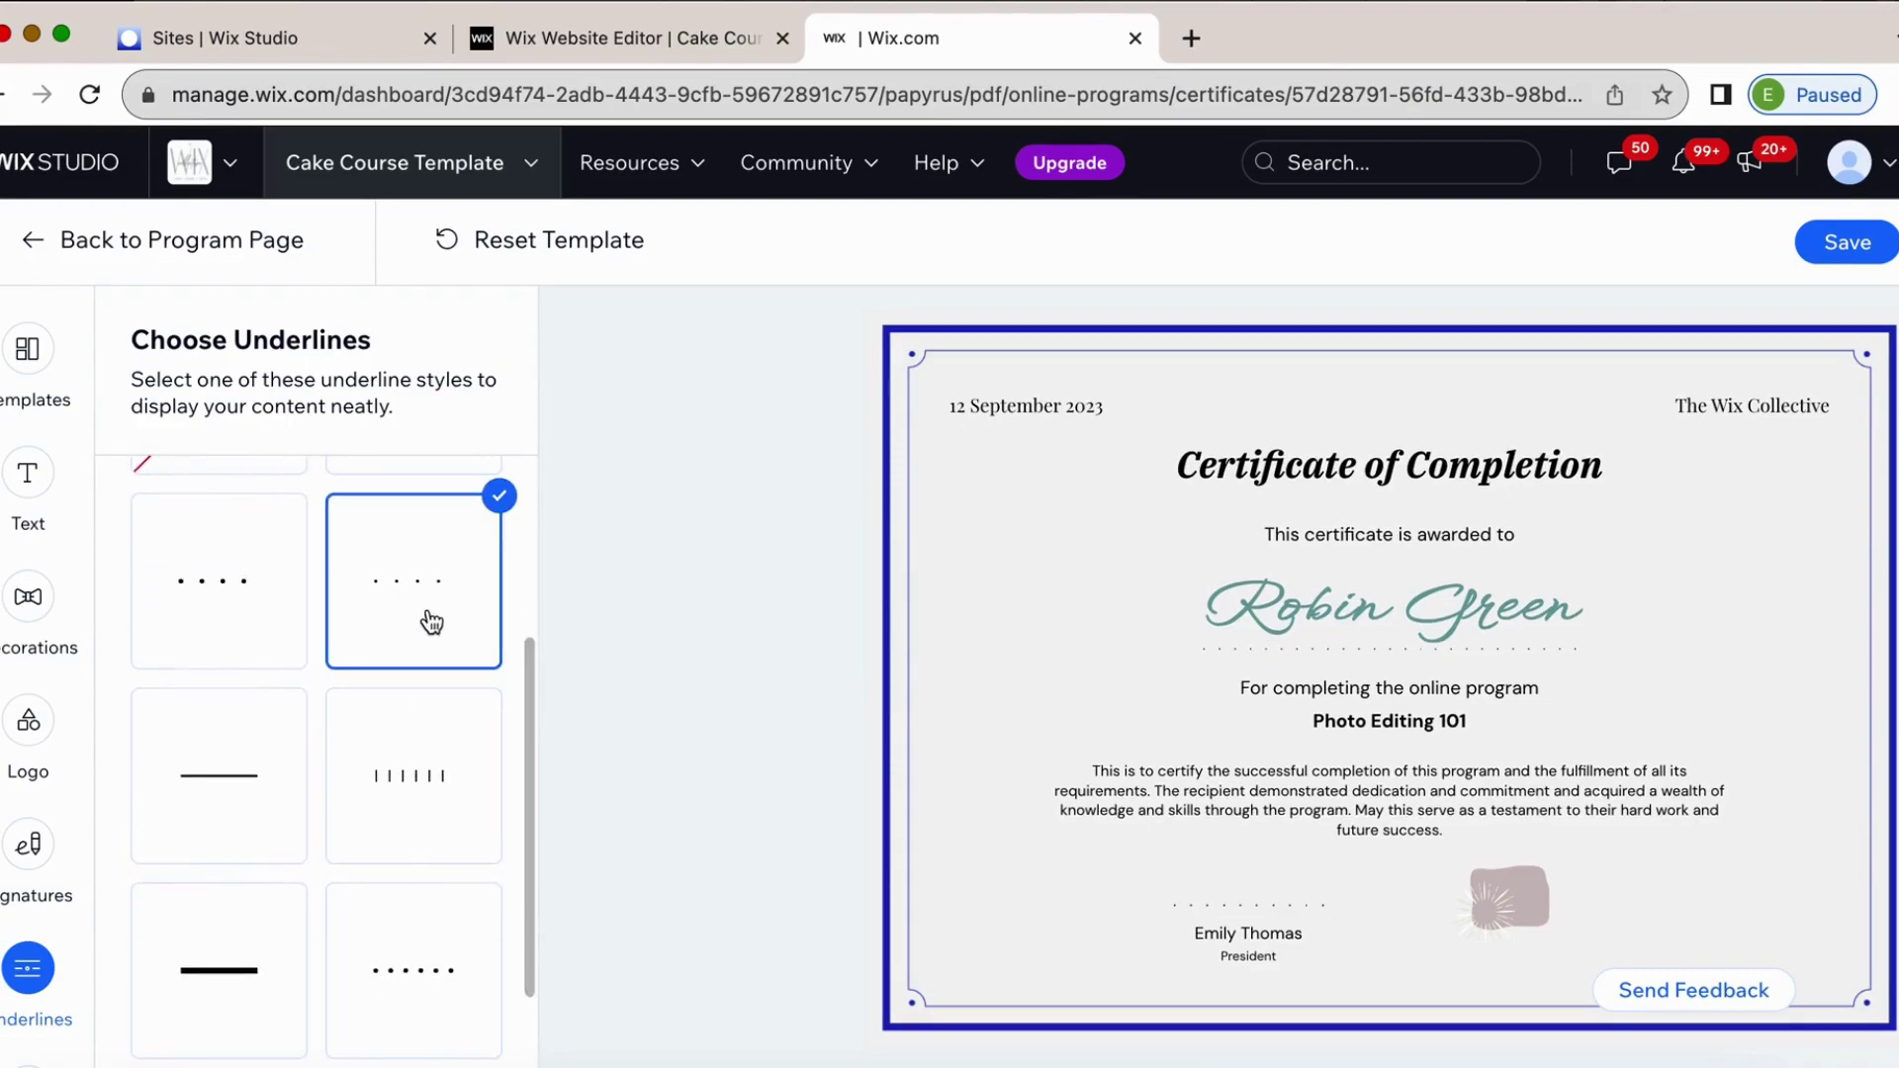
pyautogui.scroll(-2, 432, 792)
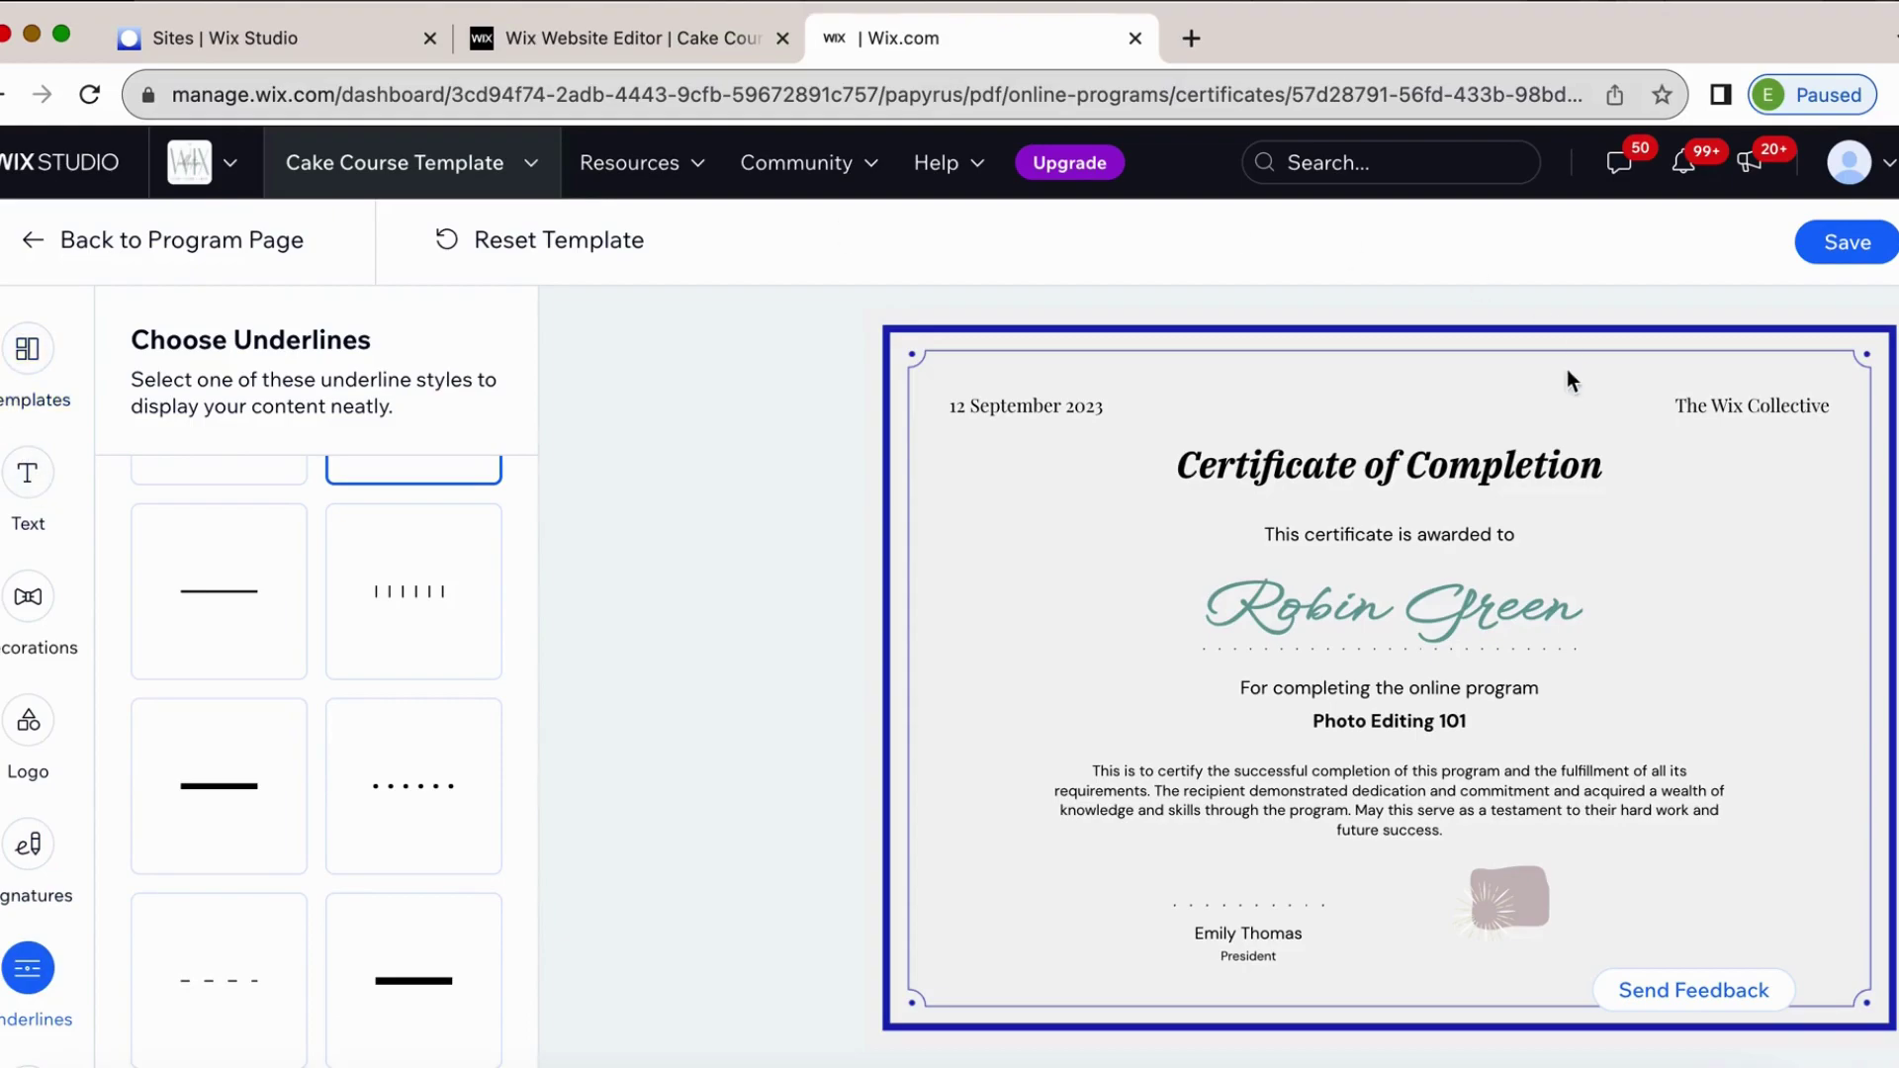
pyautogui.click(1862, 245)
# Back on Photo Editing 101's Rewards page, confirm the connected certificate and save the settings.
pyautogui.click(32, 247)
pyautogui.moveTo(56, 374)
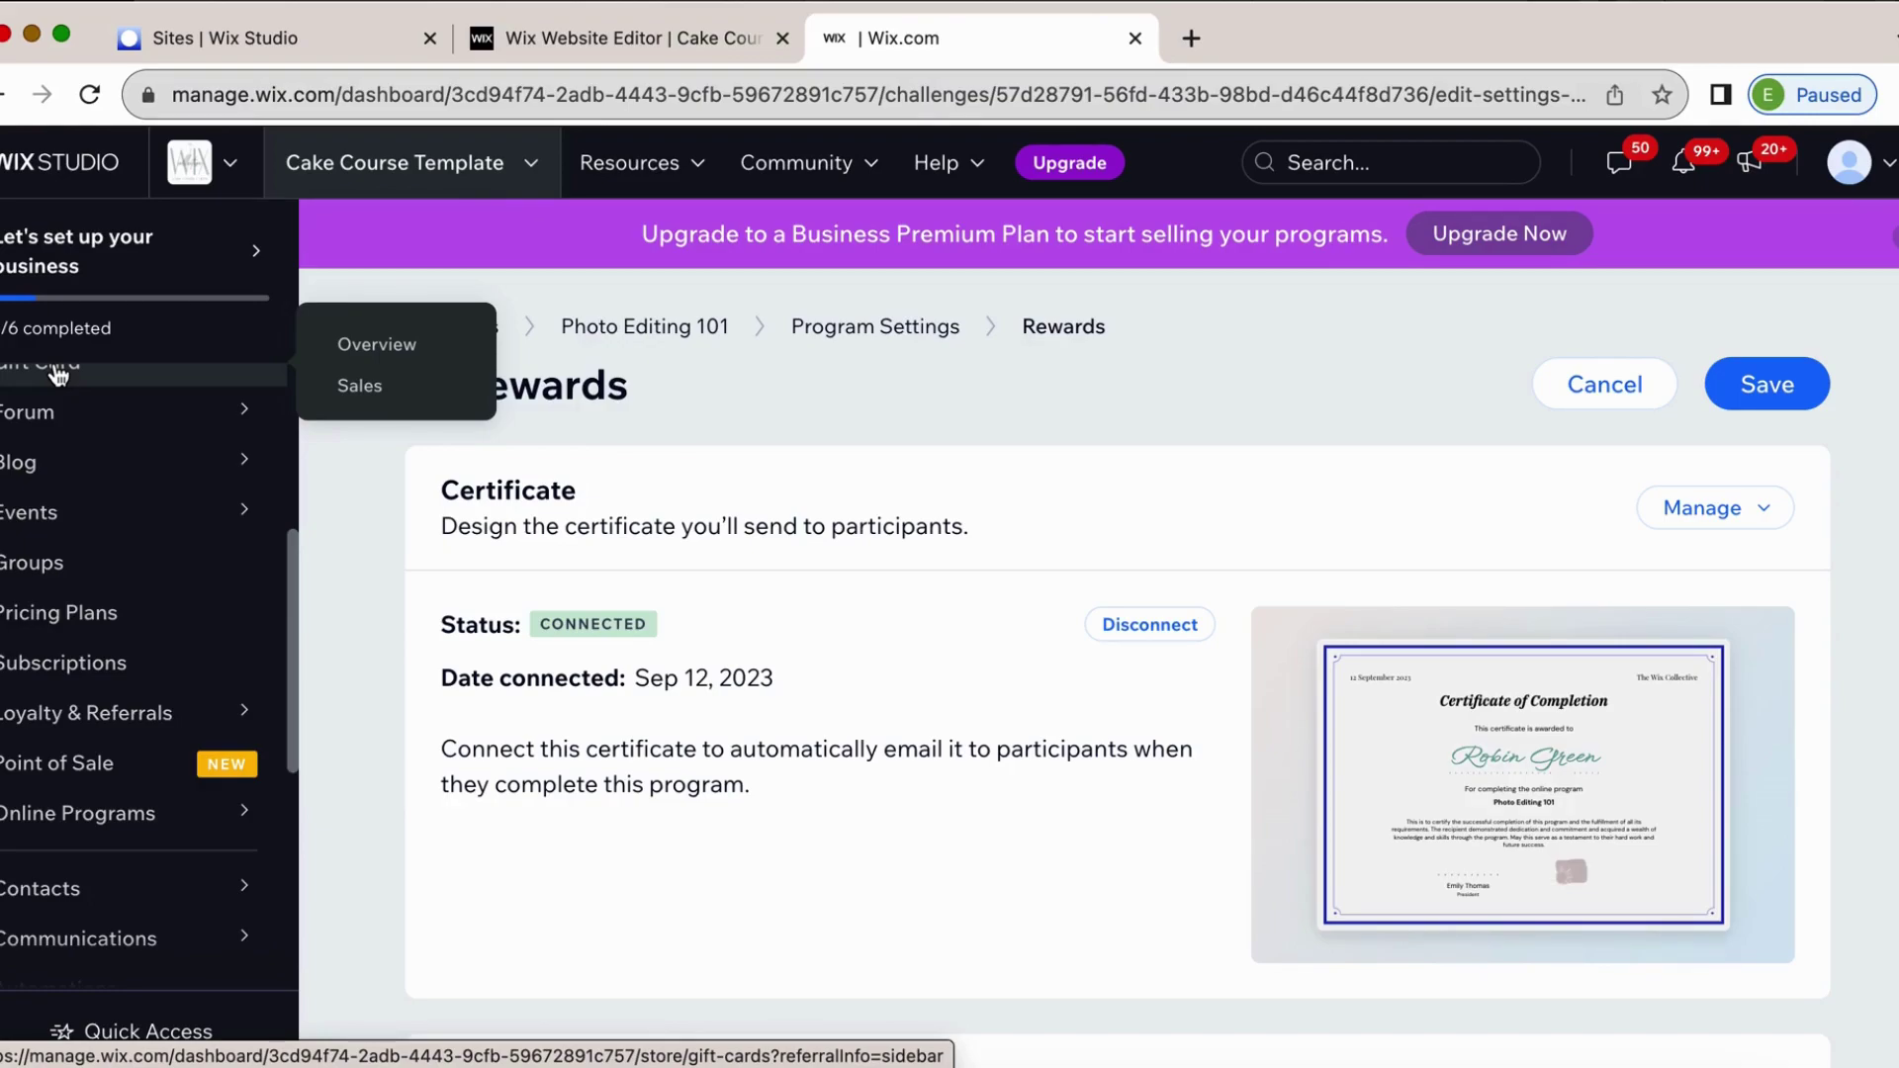
pyautogui.scroll(-3, 903, 899)
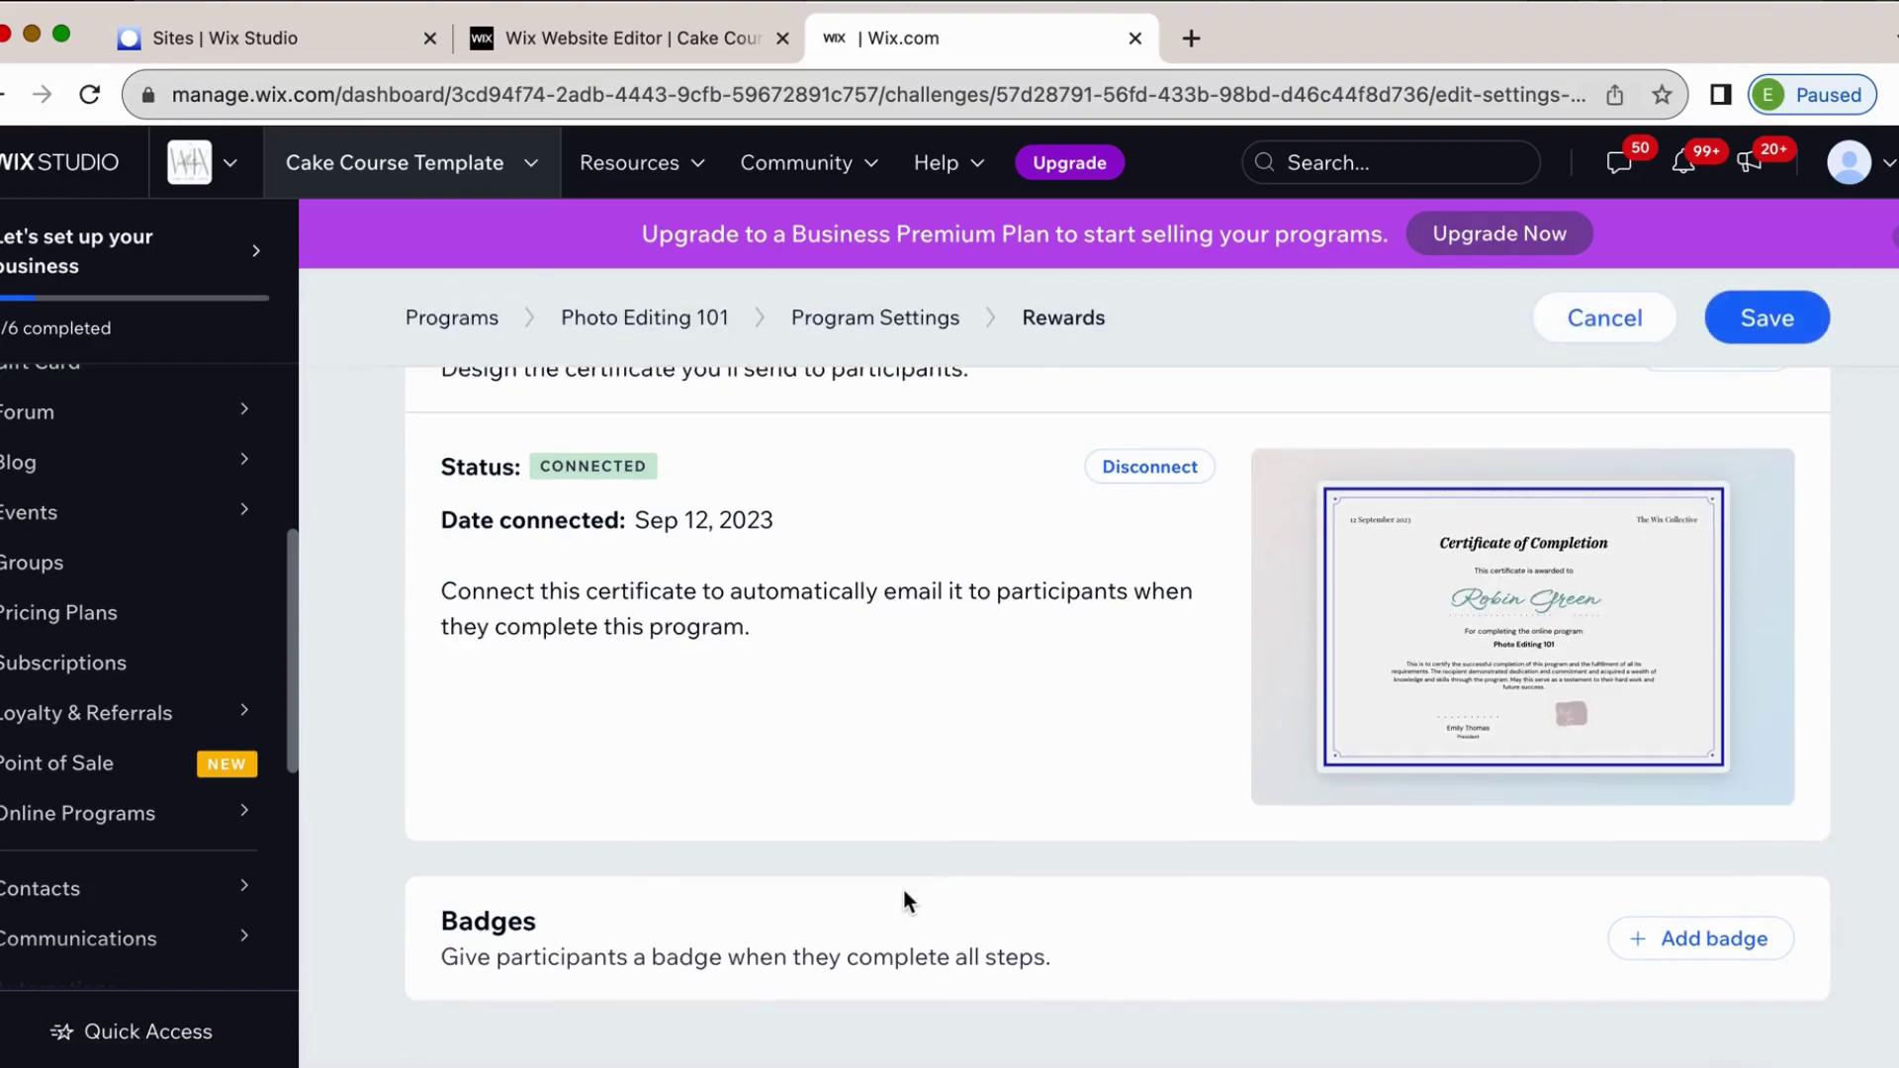
pyautogui.scroll(3, 732, 588)
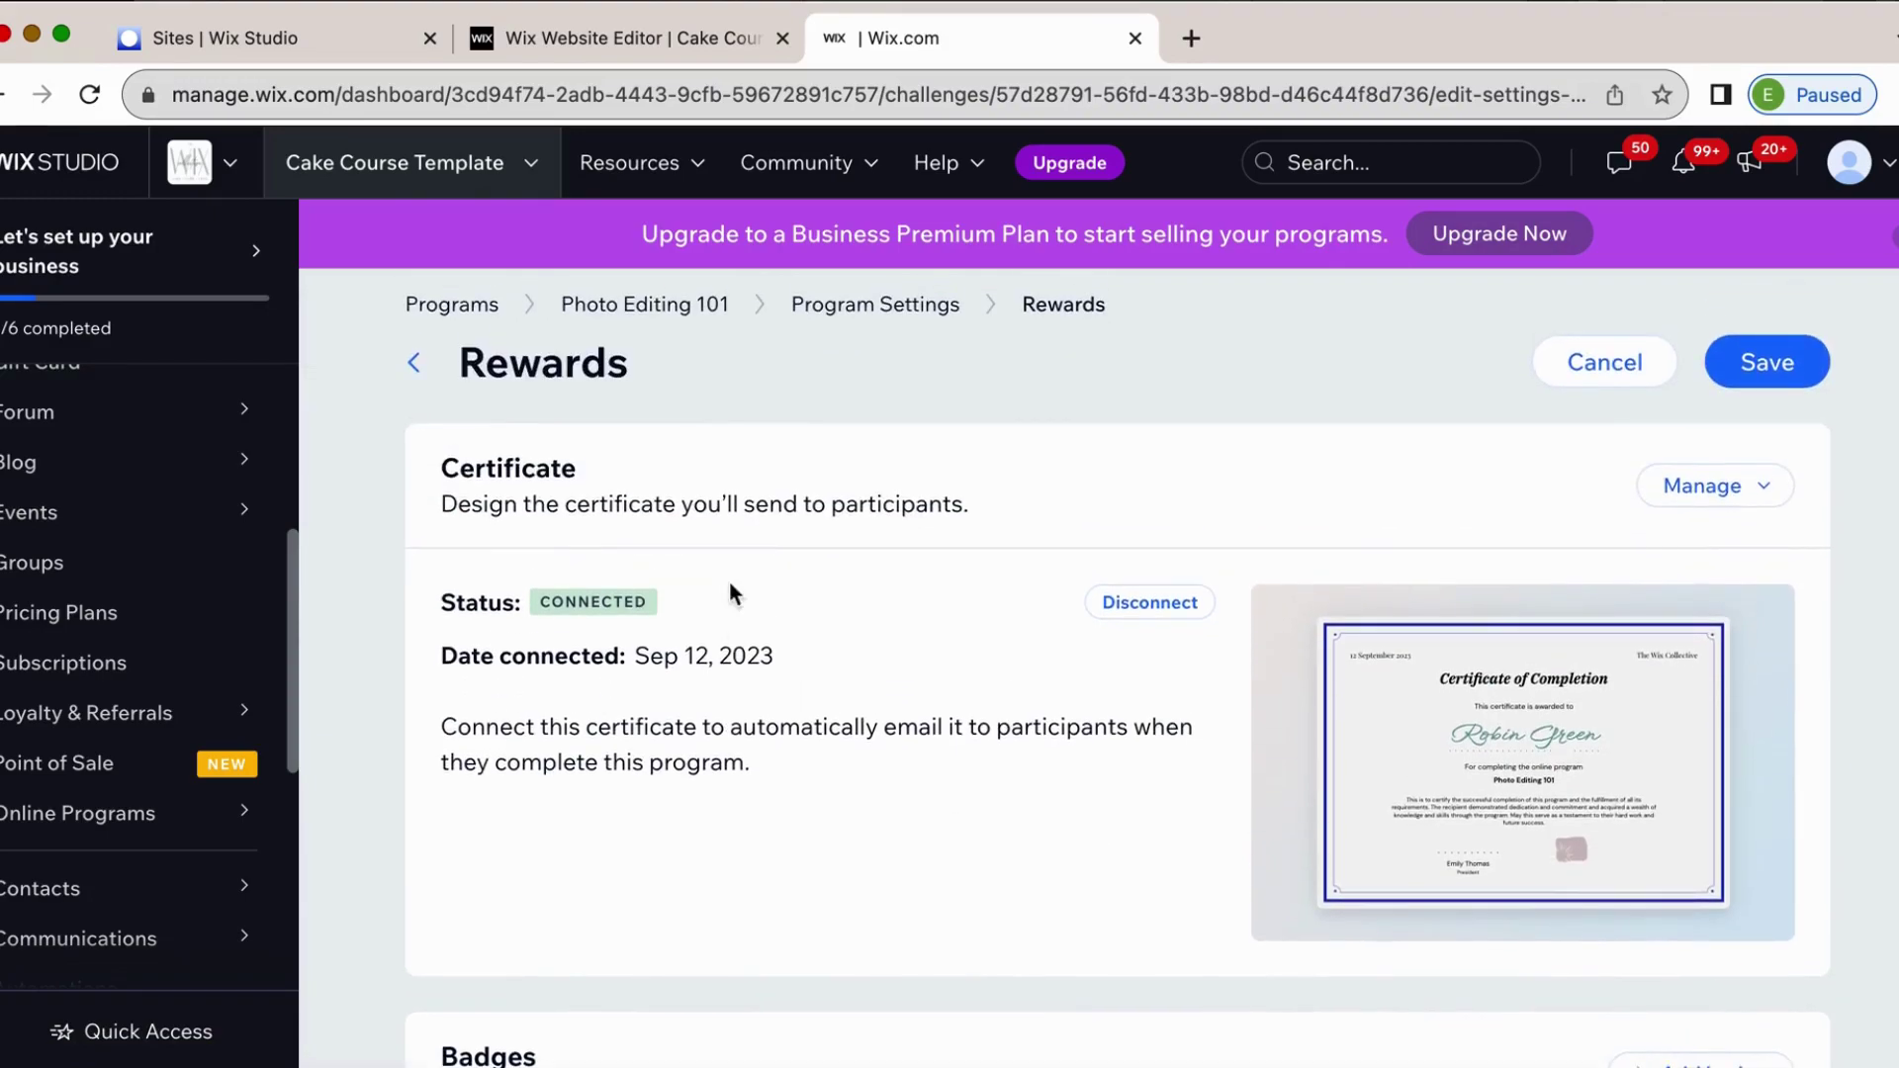
pyautogui.click(1768, 358)
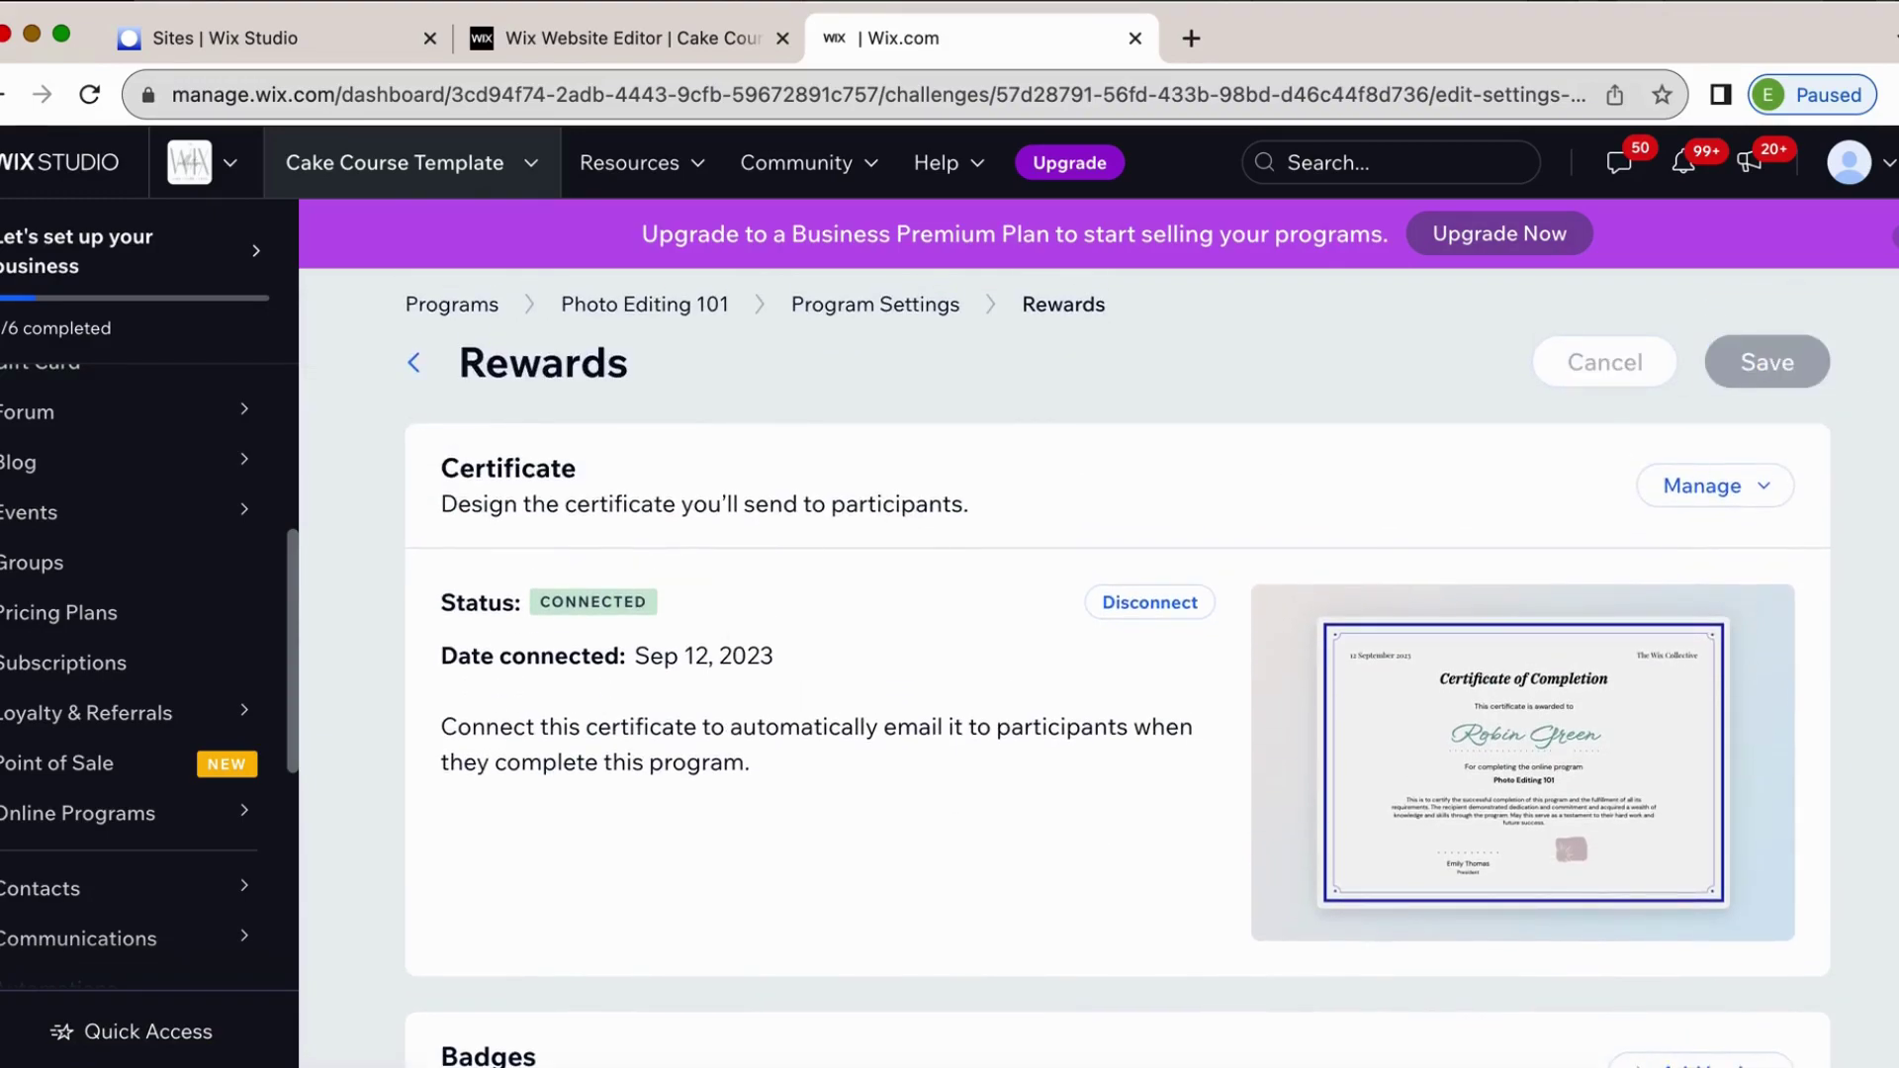